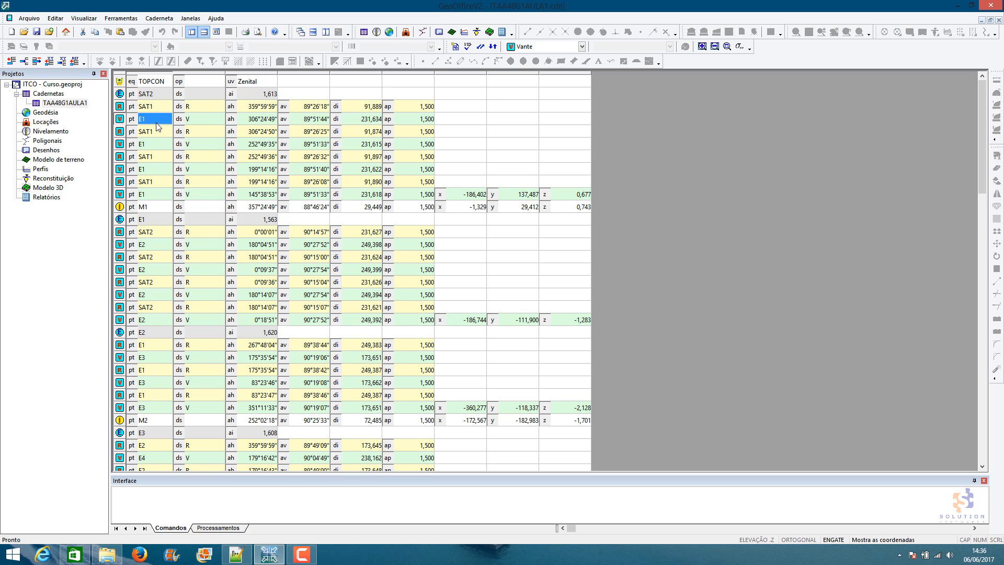
Review the repeated SAT1 backsights and E1 foresights from station SAT2, plus sideshot M1, up to the E1 setup.
{"action": "left_click", "coordinate": [157, 132]}
{"action": "left_click", "coordinate": [155, 144]}
{"action": "left_click", "coordinate": [163, 160]}
{"action": "left_click", "coordinate": [163, 171]}
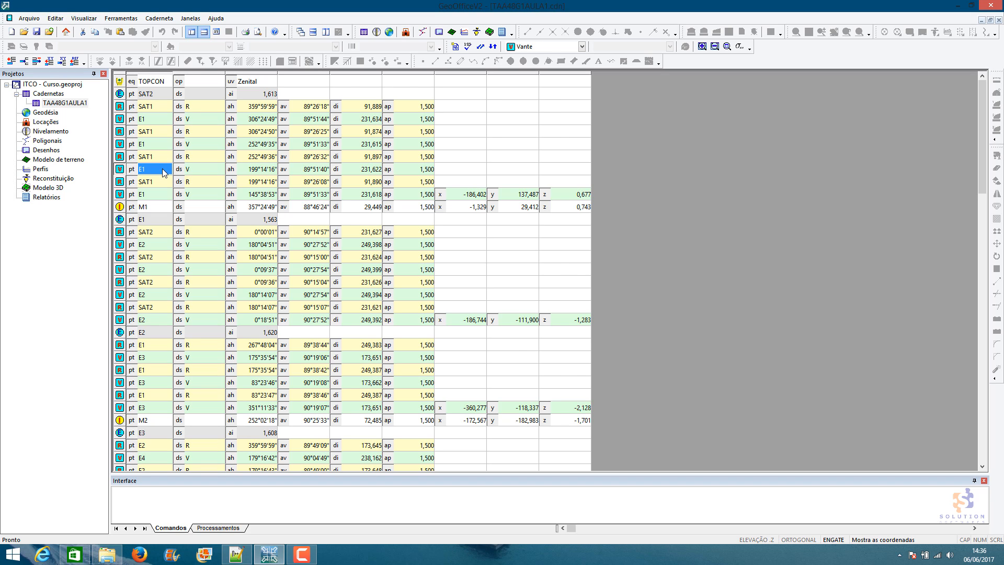
{"action": "left_click", "coordinate": [165, 185]}
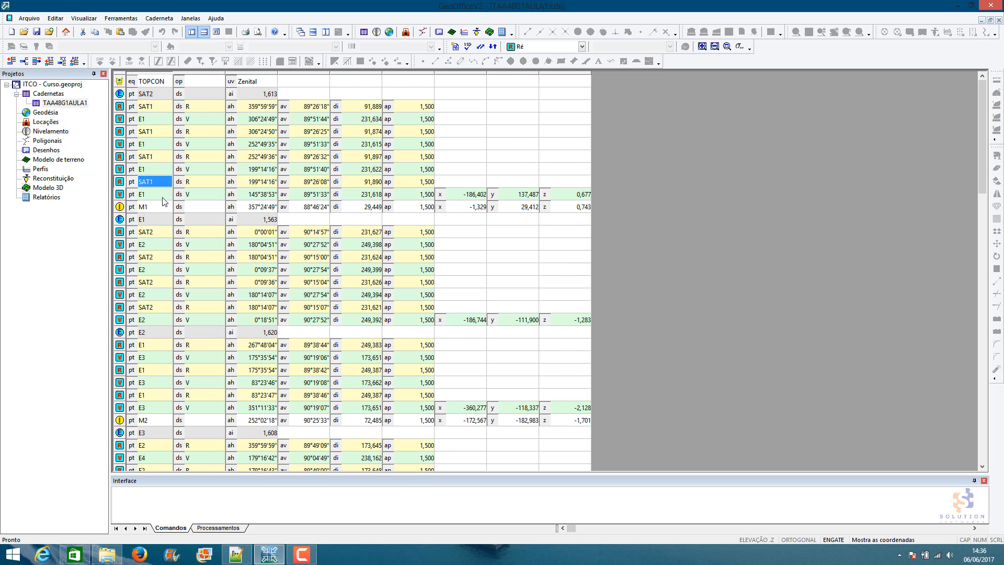
{"action": "left_click", "coordinate": [162, 198]}
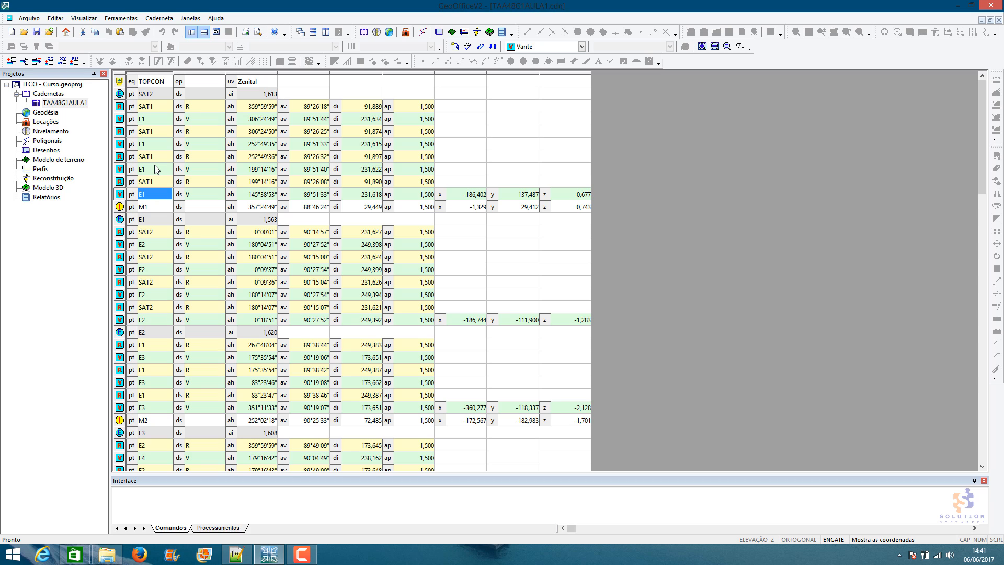
{"action": "left_click", "coordinate": [163, 207]}
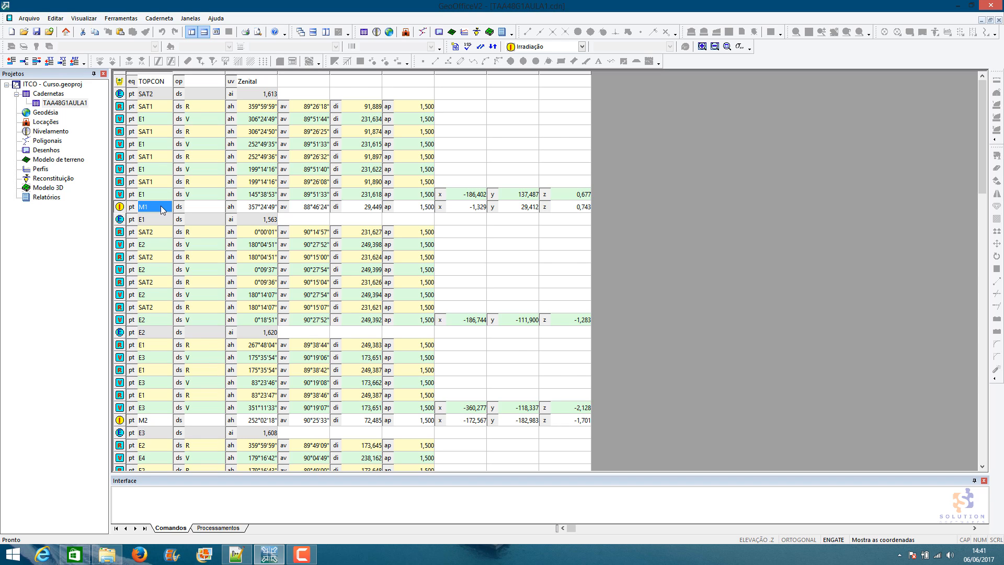
{"action": "left_click", "coordinate": [271, 207]}
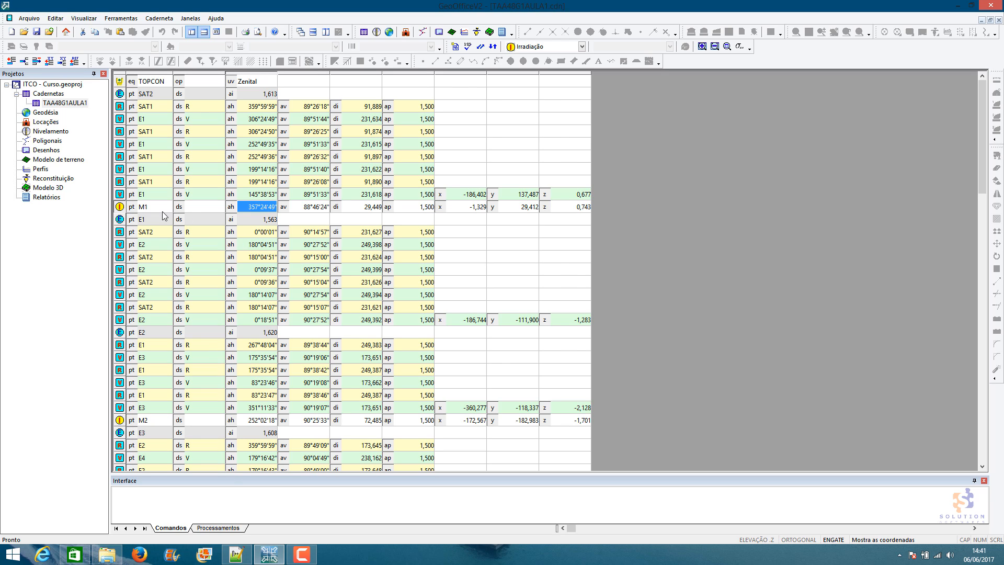
{"action": "left_click", "coordinate": [150, 218]}
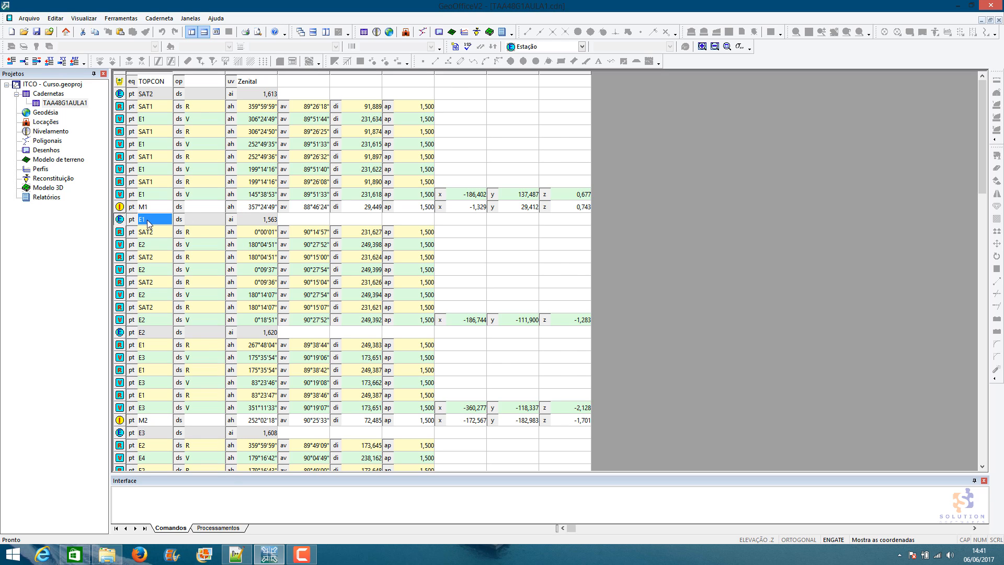
Trace the traverse from station SAT2 through E1 and E2, checking each backsight and foresight and sideshot M2.
{"action": "left_click", "coordinate": [163, 97]}
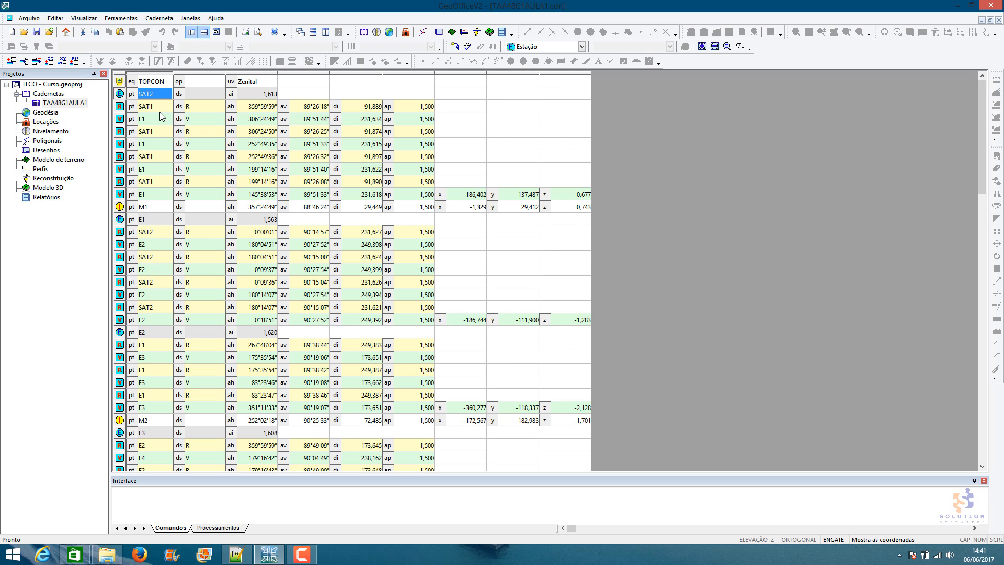
{"action": "left_click", "coordinate": [162, 109]}
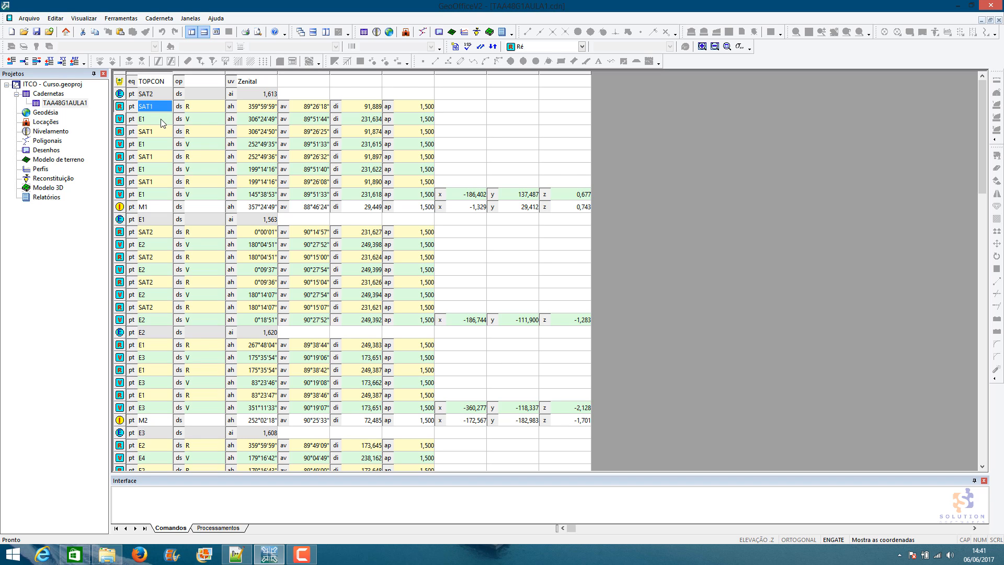
{"action": "left_click", "coordinate": [164, 122]}
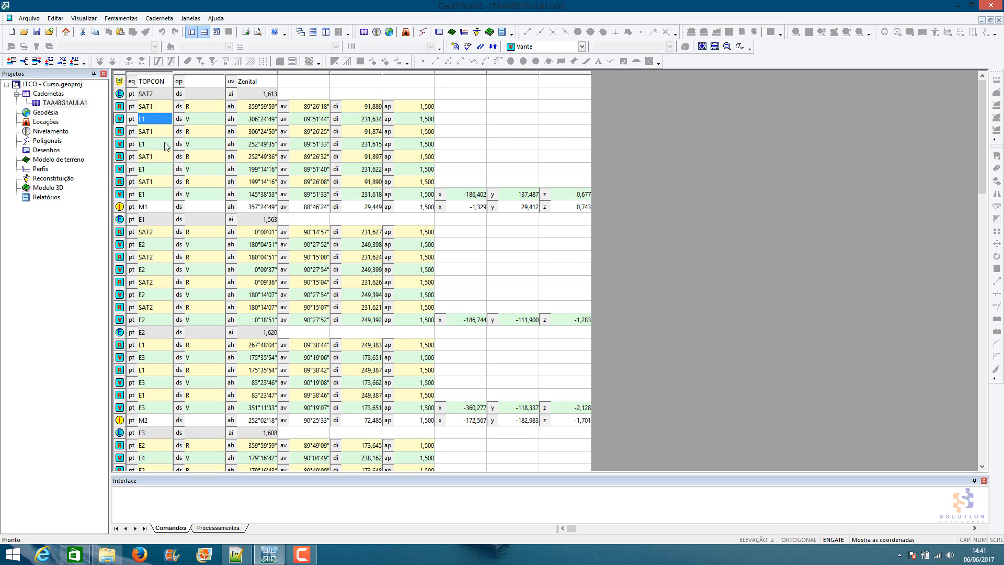
{"action": "left_click", "coordinate": [154, 220]}
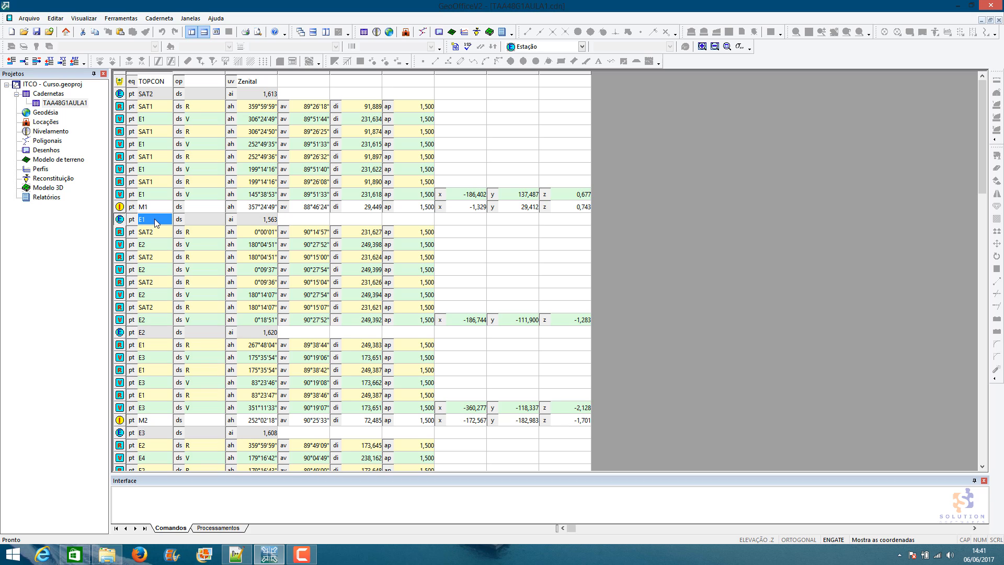
{"action": "left_click", "coordinate": [157, 233]}
{"action": "left_click", "coordinate": [151, 243]}
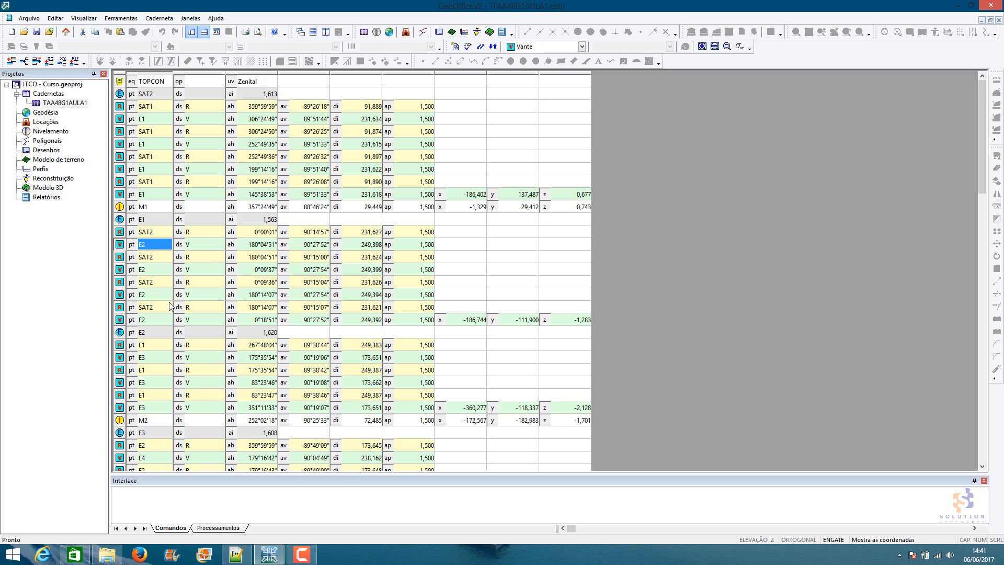
{"action": "left_click", "coordinate": [162, 322]}
{"action": "left_click", "coordinate": [160, 333]}
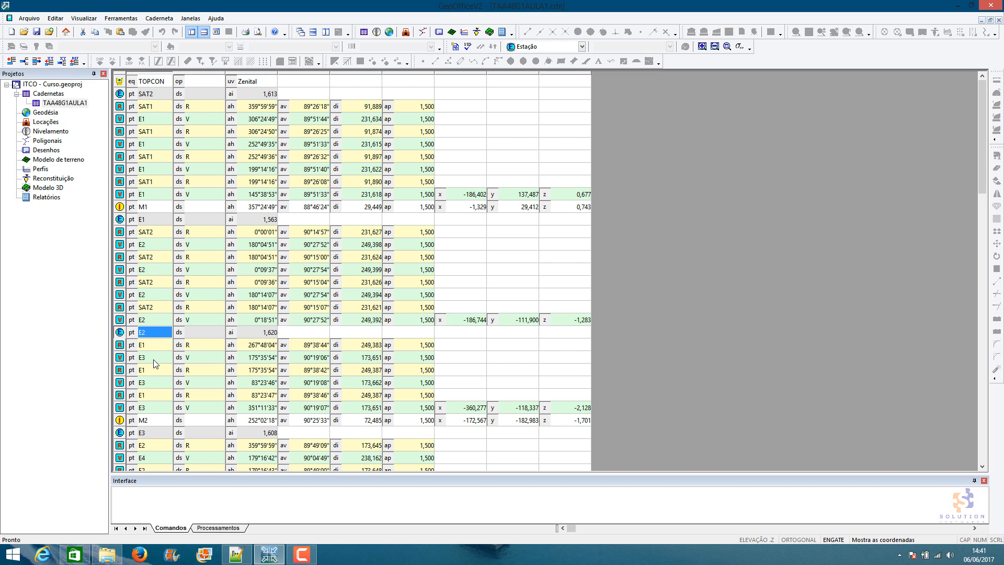
{"action": "left_click", "coordinate": [159, 347]}
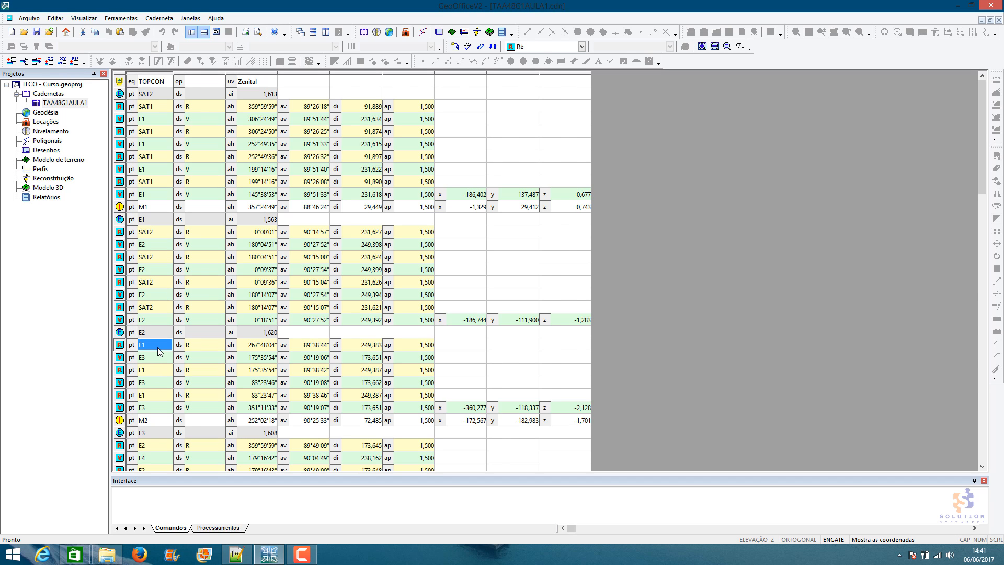
{"action": "left_click", "coordinate": [157, 361]}
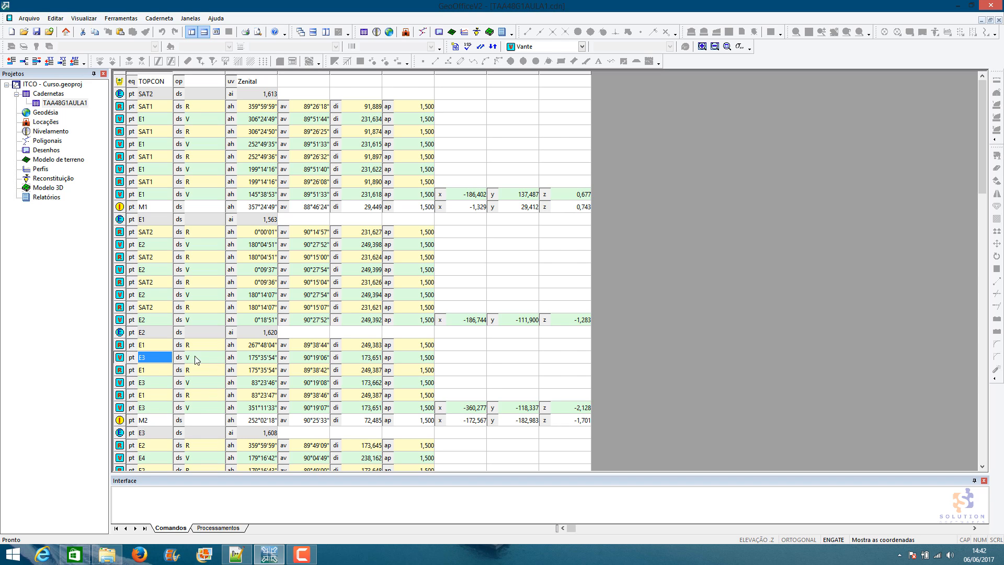
{"action": "left_click", "coordinate": [154, 421]}
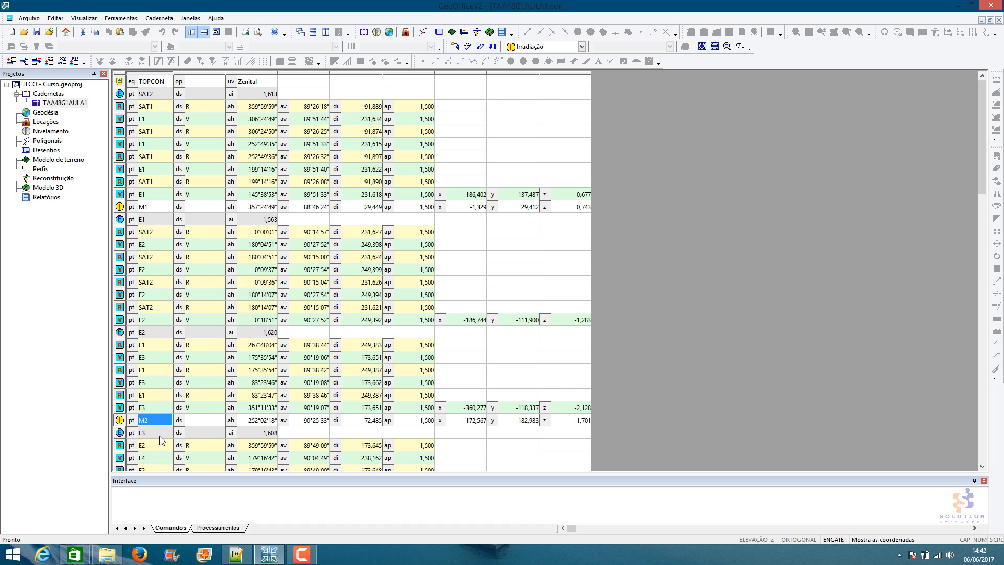
Follow the station setups from E3 to E7 in the field book, including sideshots M5 and M6.
{"action": "left_click", "coordinate": [155, 433]}
{"action": "scroll", "coordinate": [156, 433], "scroll_direction": "down", "scroll_amount": 6}
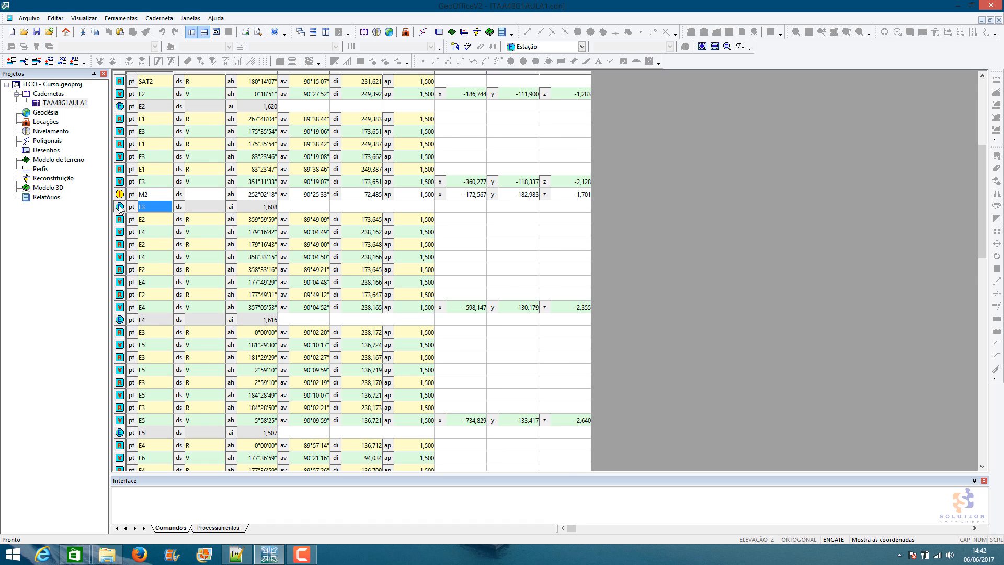
{"action": "left_click", "coordinate": [146, 322]}
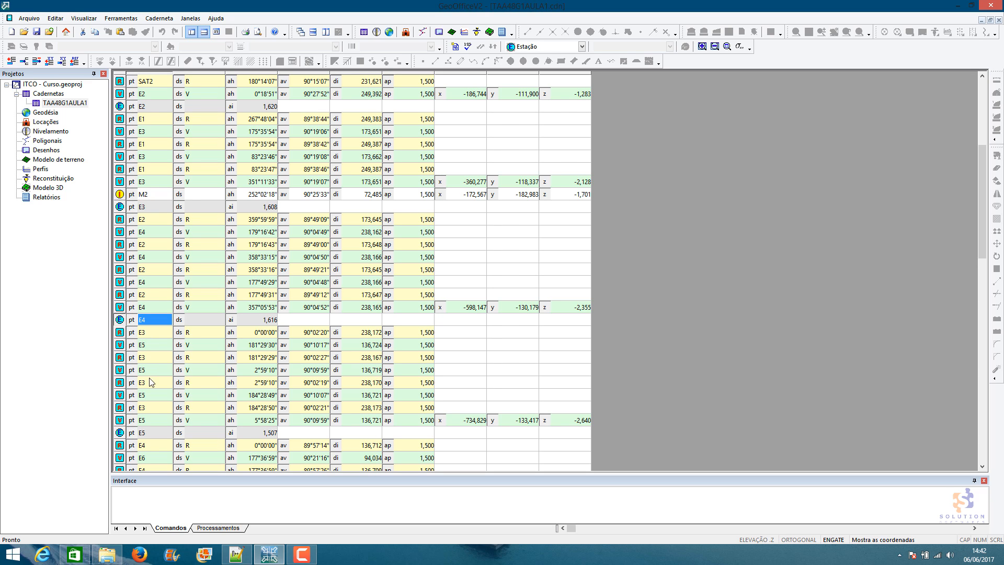
{"action": "left_click", "coordinate": [149, 433]}
{"action": "scroll", "coordinate": [173, 322], "scroll_direction": "down", "scroll_amount": 5}
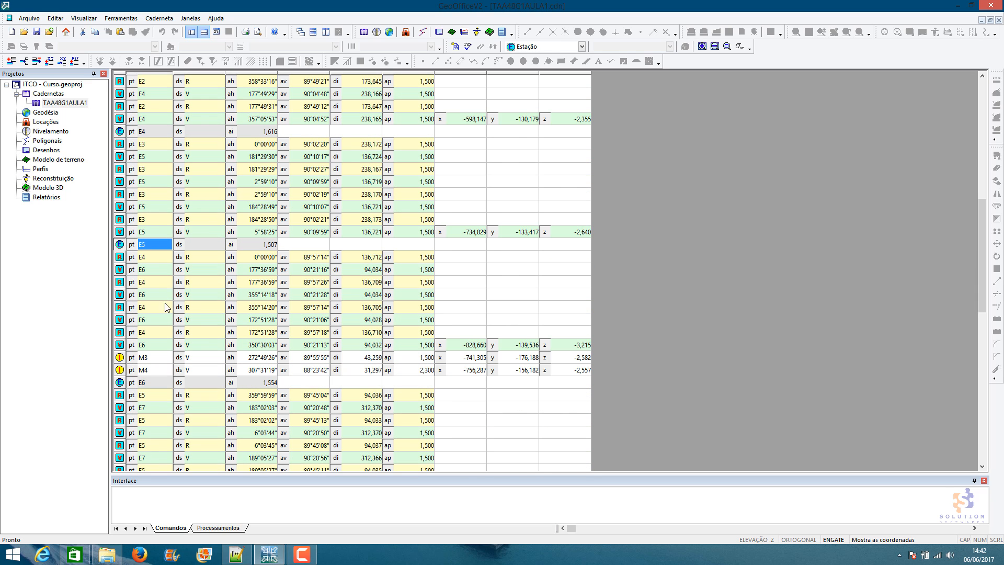
{"action": "left_click", "coordinate": [152, 382]}
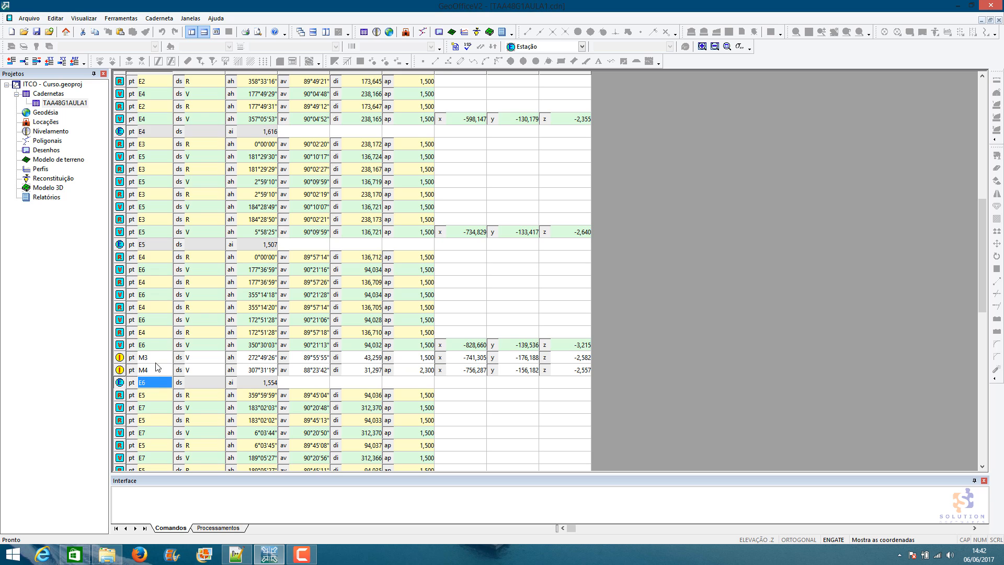
{"action": "scroll", "coordinate": [163, 333], "scroll_direction": "down", "scroll_amount": 3}
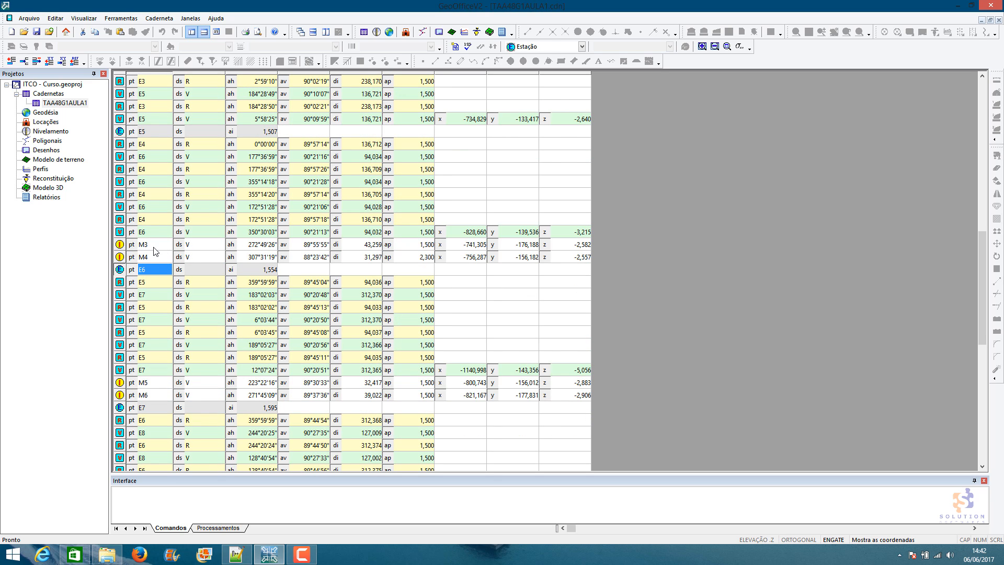
{"action": "left_click", "coordinate": [160, 382]}
{"action": "left_click", "coordinate": [159, 395]}
{"action": "left_click", "coordinate": [157, 407]}
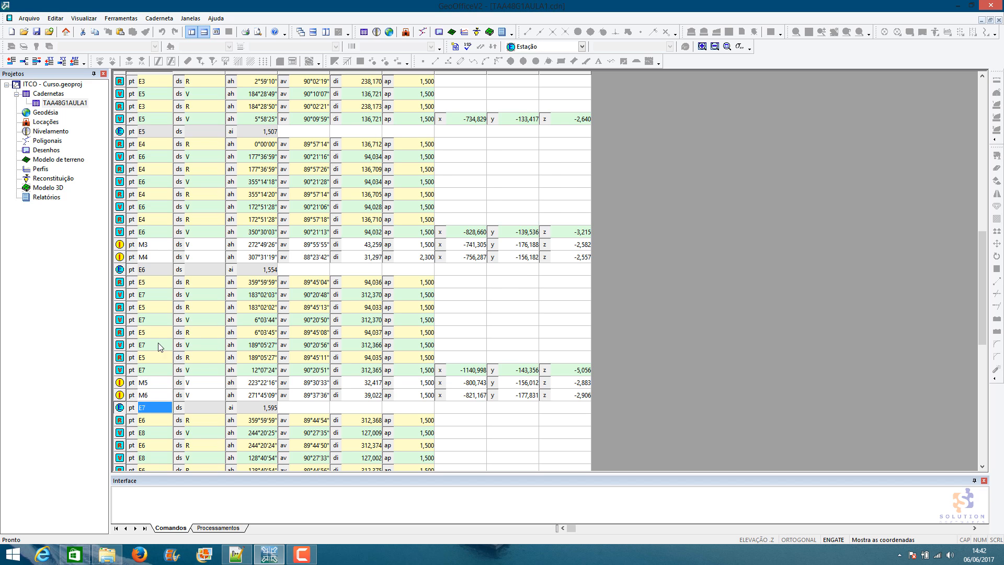
Review the rest of the traverse from sideshot M7 through stations E8, E9 and SAT3 to SAT4 and M10.
{"action": "scroll", "coordinate": [156, 408], "scroll_direction": "down", "scroll_amount": 6}
{"action": "left_click", "coordinate": [154, 295]}
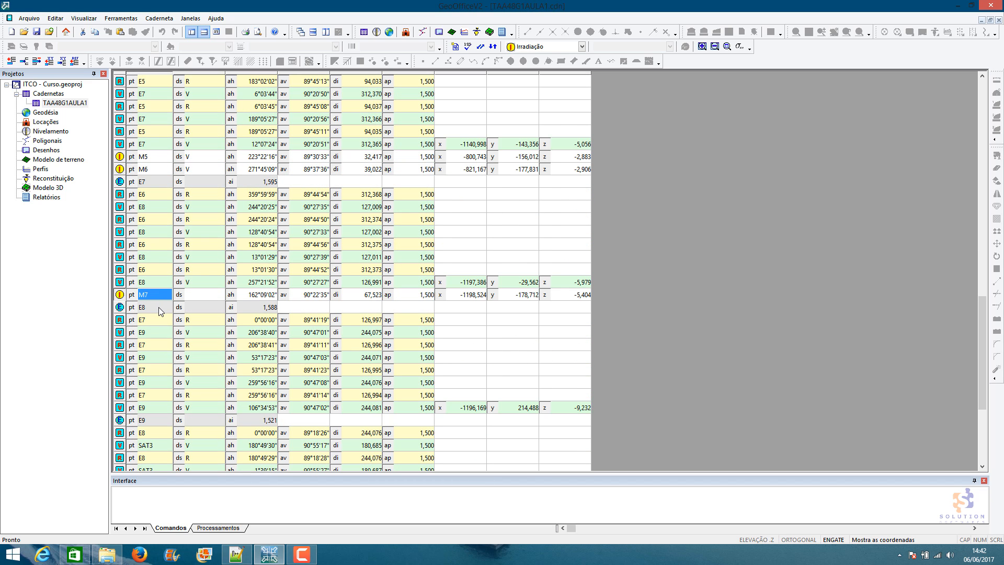
{"action": "left_click", "coordinate": [159, 306]}
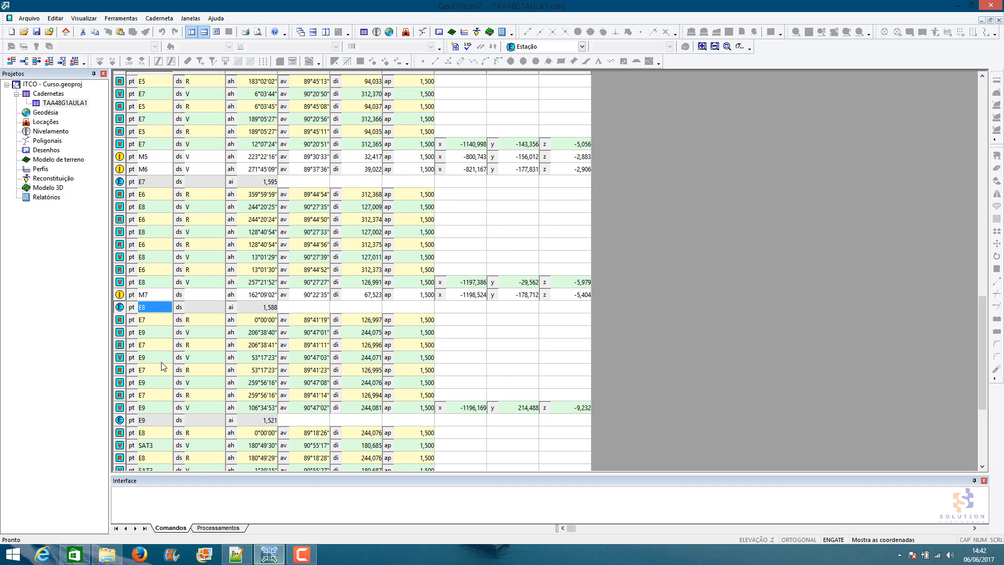
{"action": "left_click", "coordinate": [152, 419]}
{"action": "scroll", "coordinate": [154, 366], "scroll_direction": "down", "scroll_amount": 5}
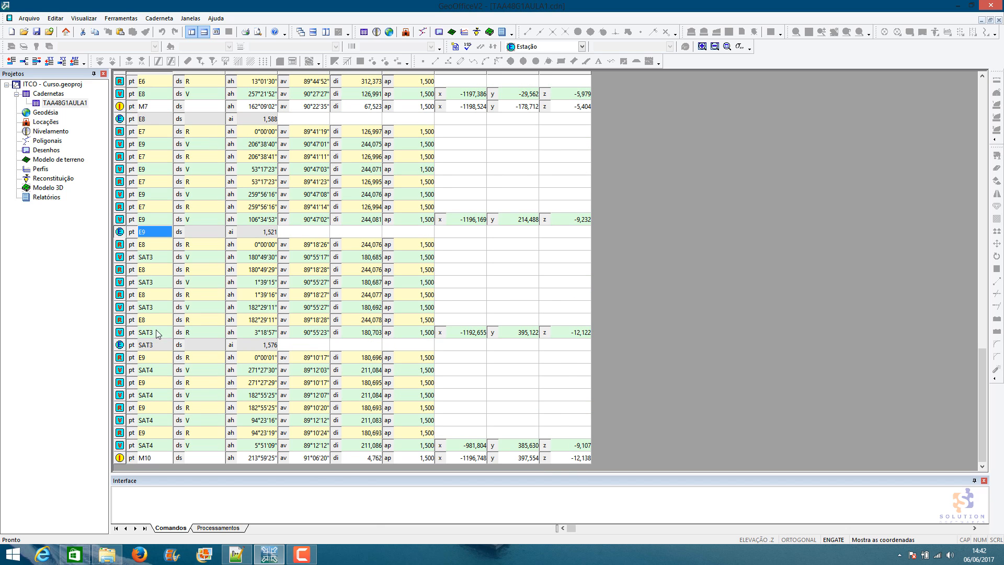
{"action": "left_click", "coordinate": [159, 257]}
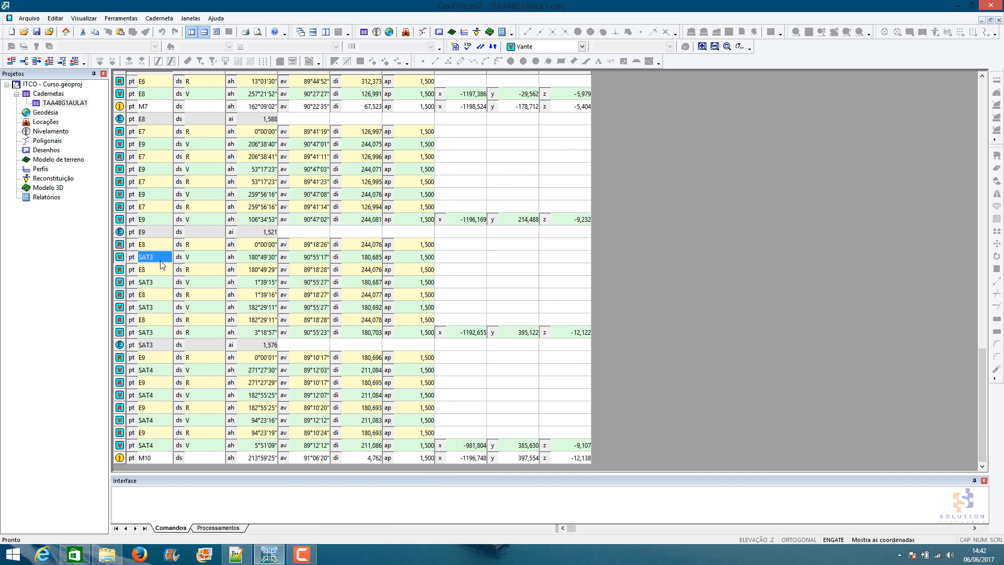
{"action": "left_click", "coordinate": [160, 346]}
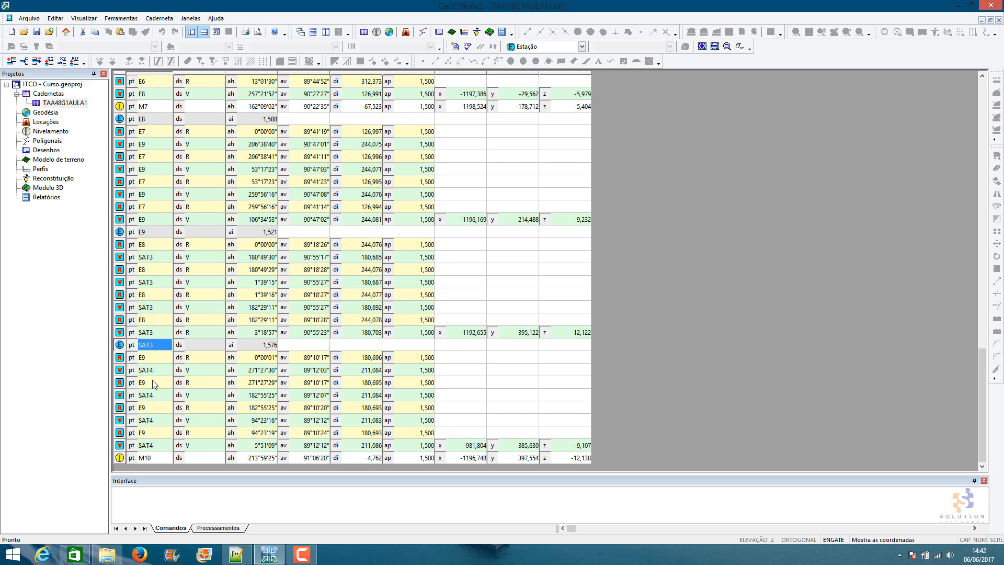
{"action": "left_click", "coordinate": [154, 446]}
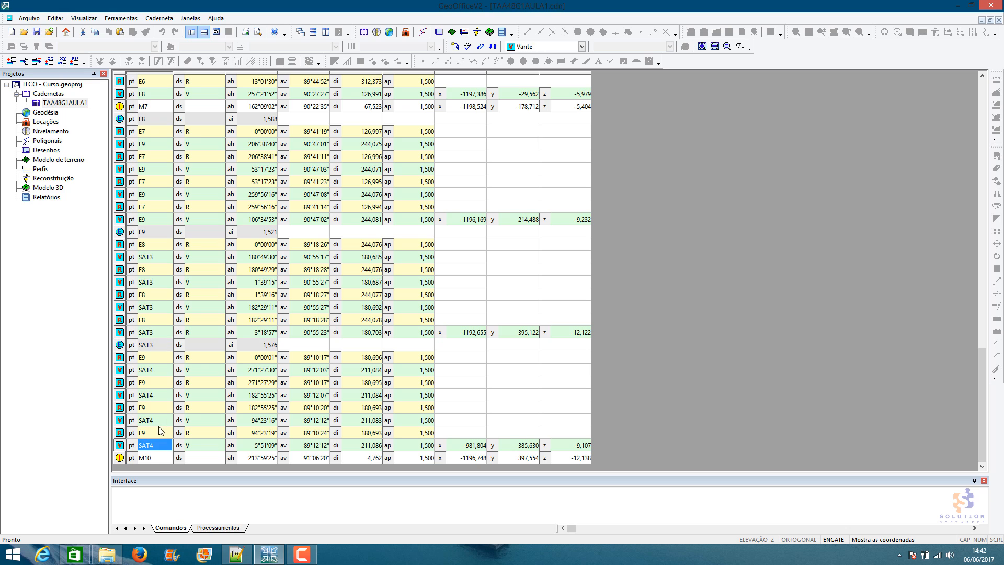
{"action": "left_click", "coordinate": [150, 458]}
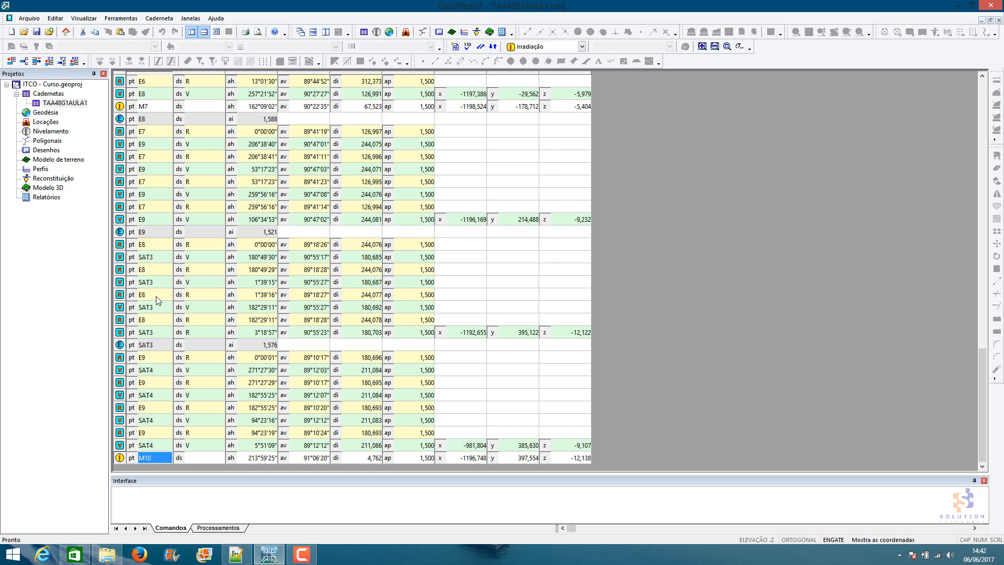
Compare the opening reference rows SAT2 and SAT1 with the closing rows at station SAT3 and foresight SAT4.
{"action": "scroll", "coordinate": [156, 296], "scroll_direction": "up", "scroll_amount": 10}
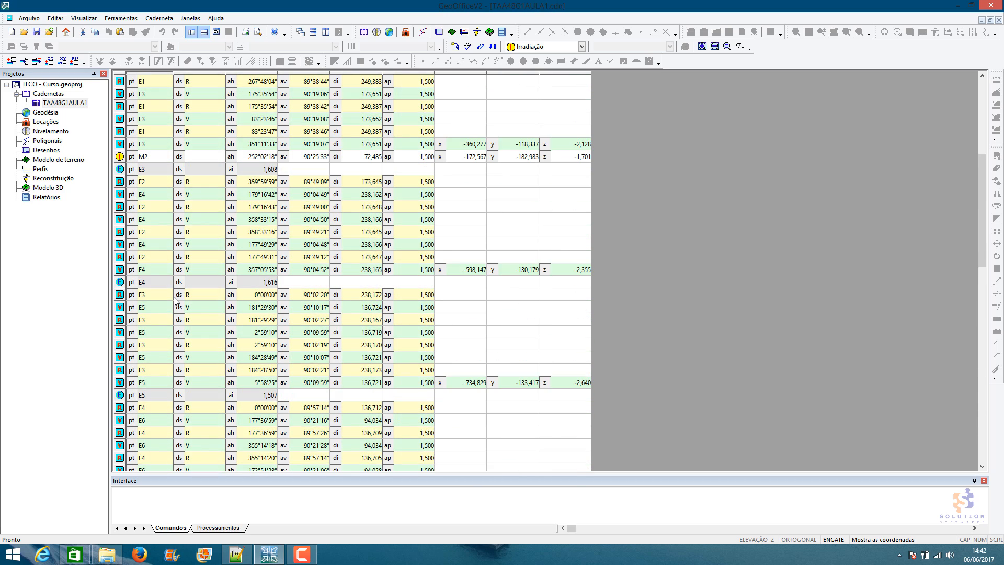
{"action": "scroll", "coordinate": [176, 300], "scroll_direction": "up", "scroll_amount": 7}
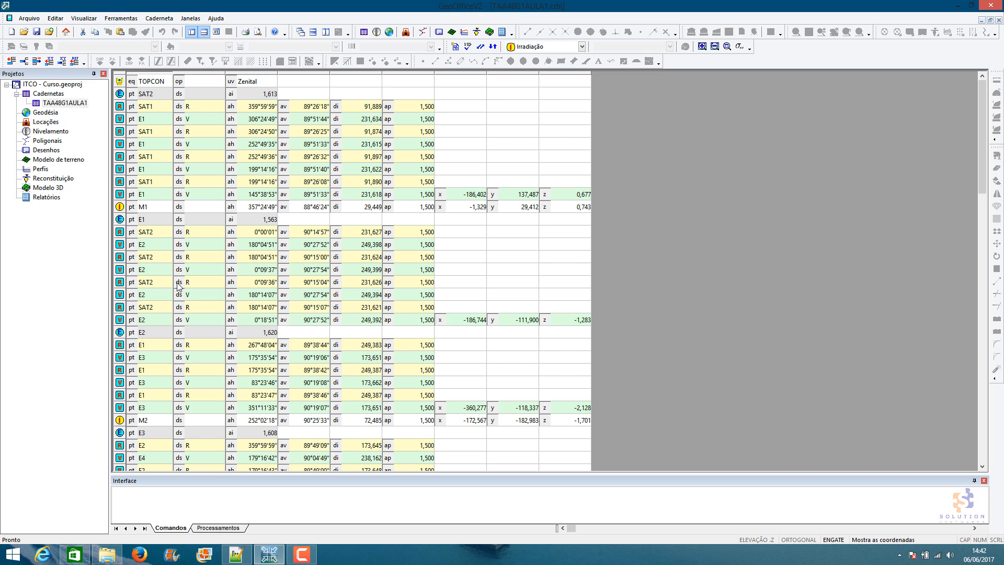
{"action": "left_click", "coordinate": [151, 96]}
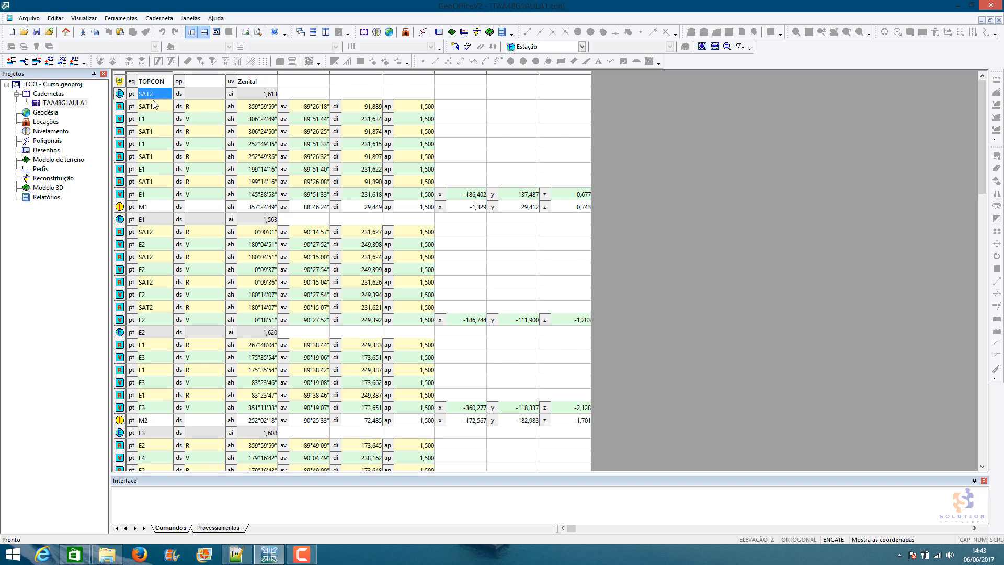
{"action": "left_click", "coordinate": [155, 107]}
{"action": "left_click", "coordinate": [161, 95]}
{"action": "scroll", "coordinate": [220, 251], "scroll_direction": "down", "scroll_amount": 15}
{"action": "scroll", "coordinate": [220, 255], "scroll_direction": "down", "scroll_amount": 6}
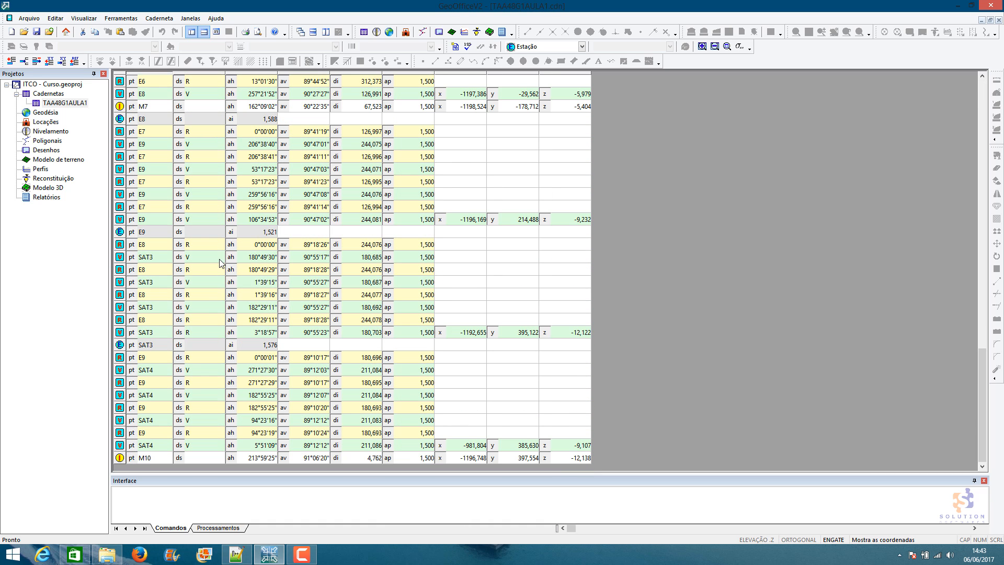
{"action": "left_click", "coordinate": [156, 345]}
{"action": "left_click", "coordinate": [165, 371]}
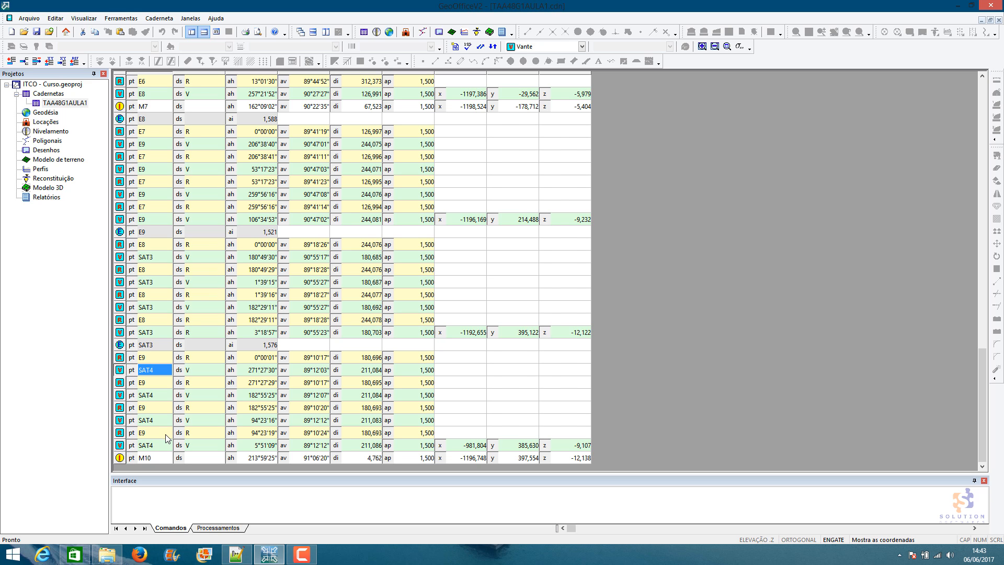
Return to the opening SAT2 station row and save the TAA48G1AULA1 field book.
{"action": "scroll", "coordinate": [220, 333], "scroll_direction": "up", "scroll_amount": 20}
{"action": "left_click", "coordinate": [167, 94]}
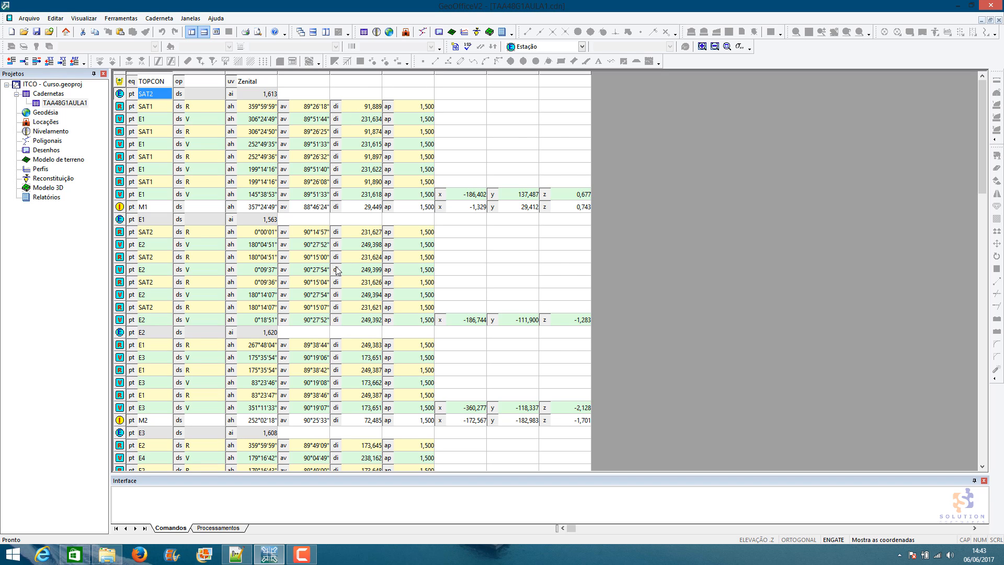
{"action": "left_click", "coordinate": [38, 32]}
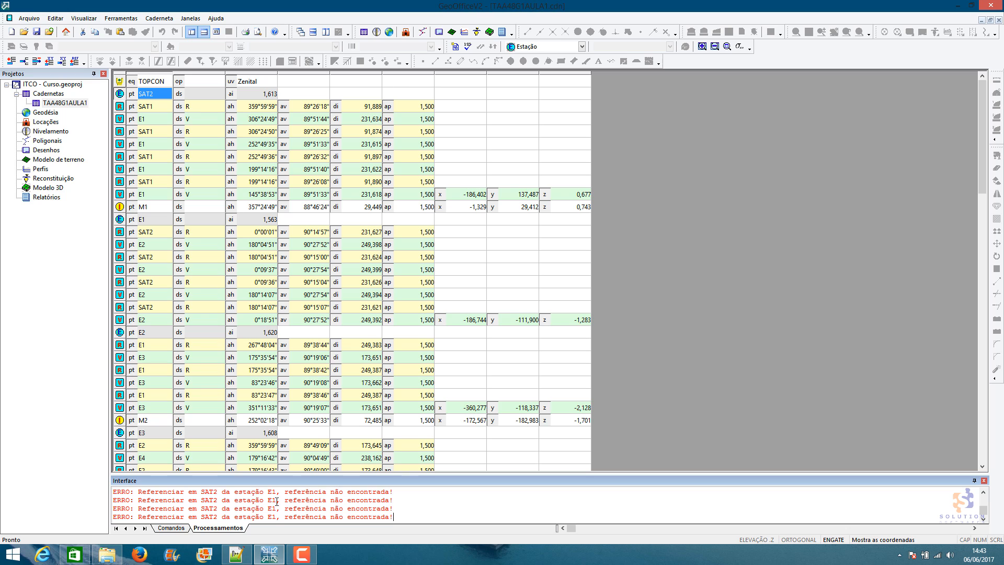
Enlarge the processing messages pane slightly below the TAA48G1AULA1 field book.
{"action": "left_click_drag", "start_coordinate": [672, 476], "coordinate": [649, 403]}
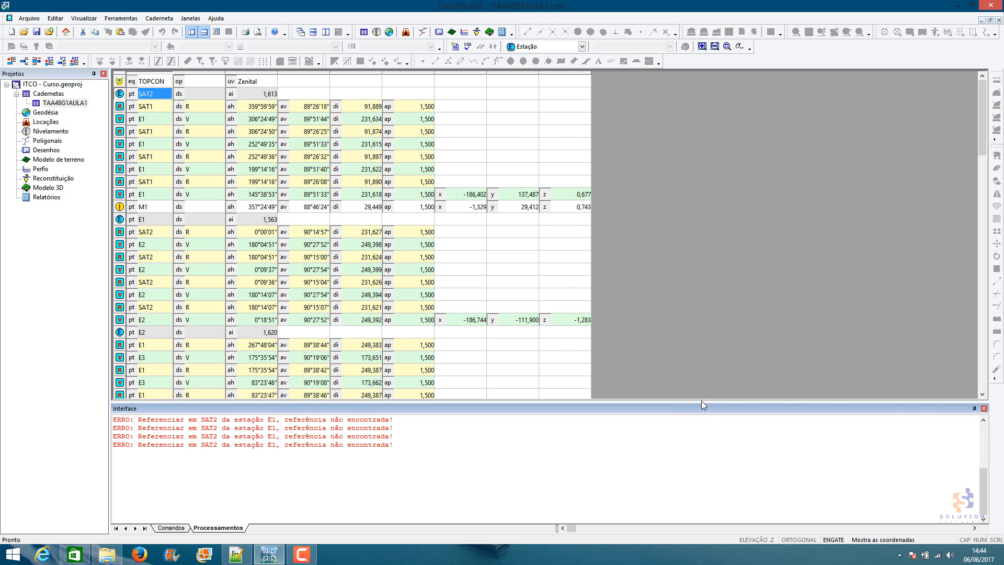
{"action": "left_click_drag", "start_coordinate": [705, 403], "coordinate": [710, 452]}
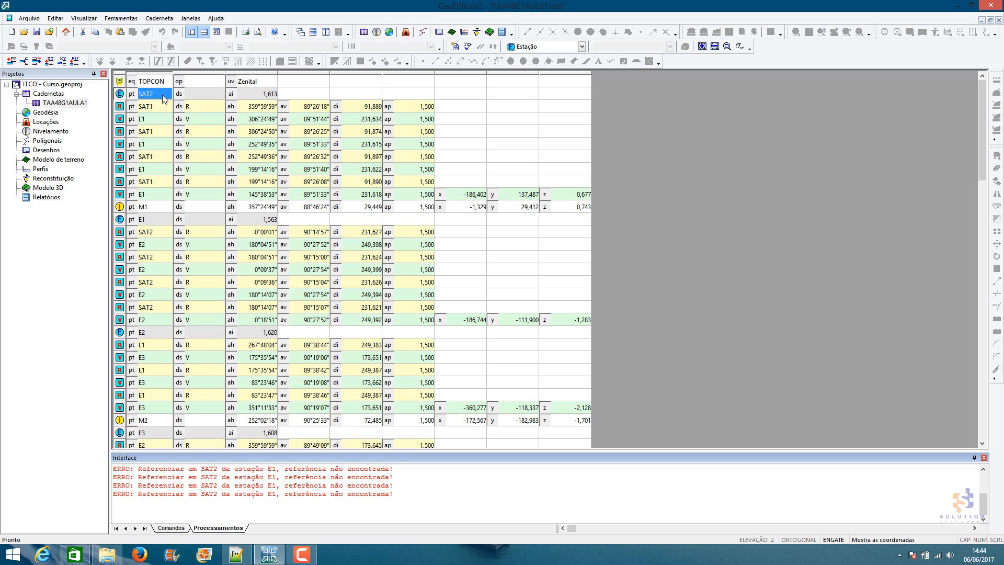
Switch to the Coordenadas Brasília text file and examine the UTM and local arbitrary coordinates of SAT1 to SAT4.
{"action": "left_click", "coordinate": [236, 554]}
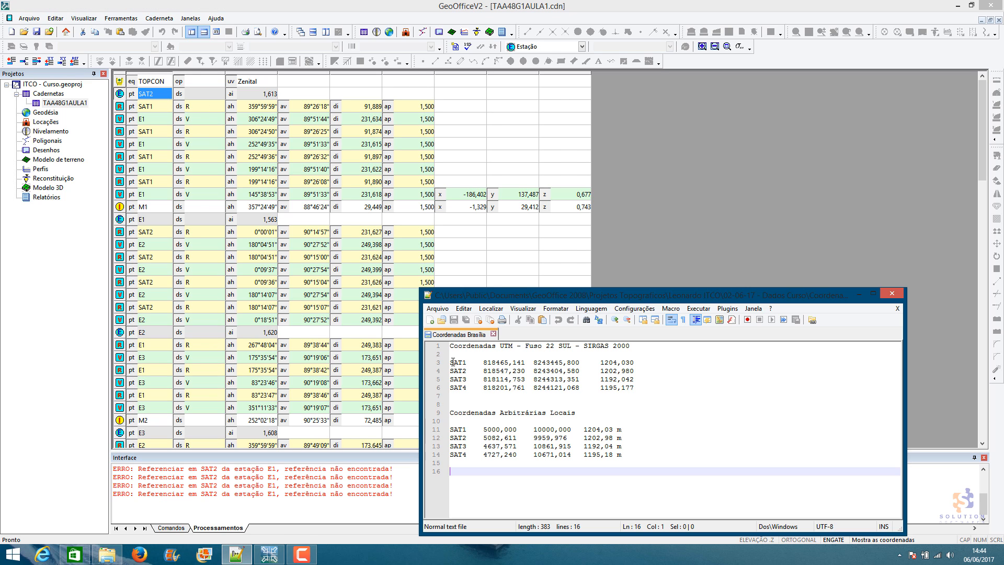
{"action": "left_click_drag", "start_coordinate": [452, 362], "coordinate": [633, 390]}
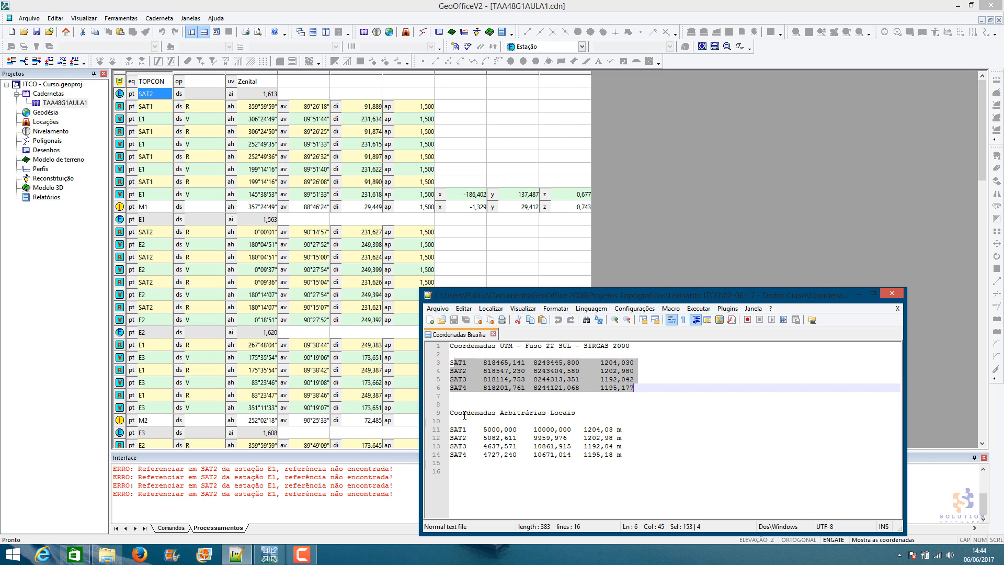
{"action": "left_click_drag", "start_coordinate": [460, 414], "coordinate": [521, 421]}
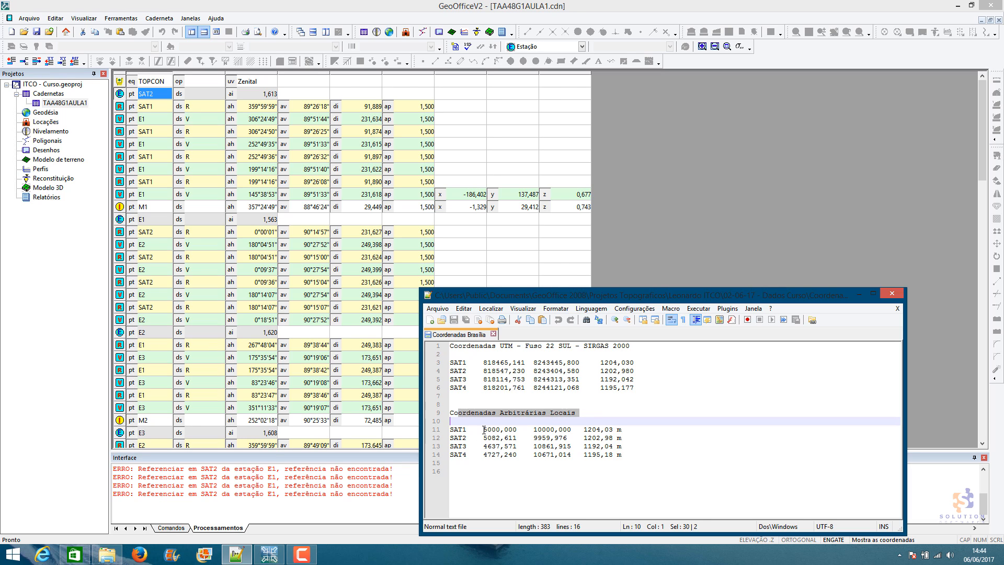
{"action": "left_click_drag", "start_coordinate": [484, 430], "coordinate": [575, 430]}
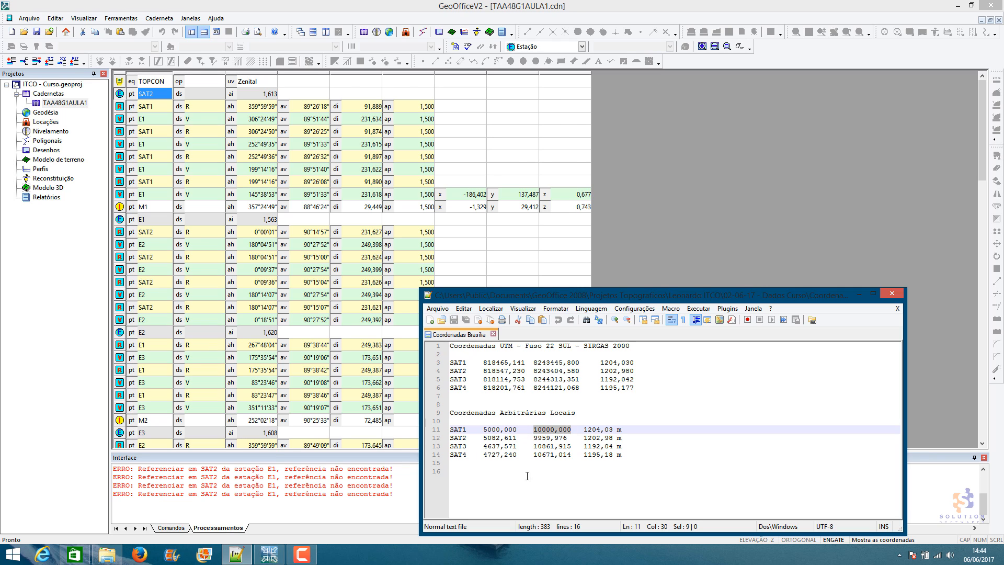
{"action": "left_click_drag", "start_coordinate": [451, 429], "coordinate": [631, 454]}
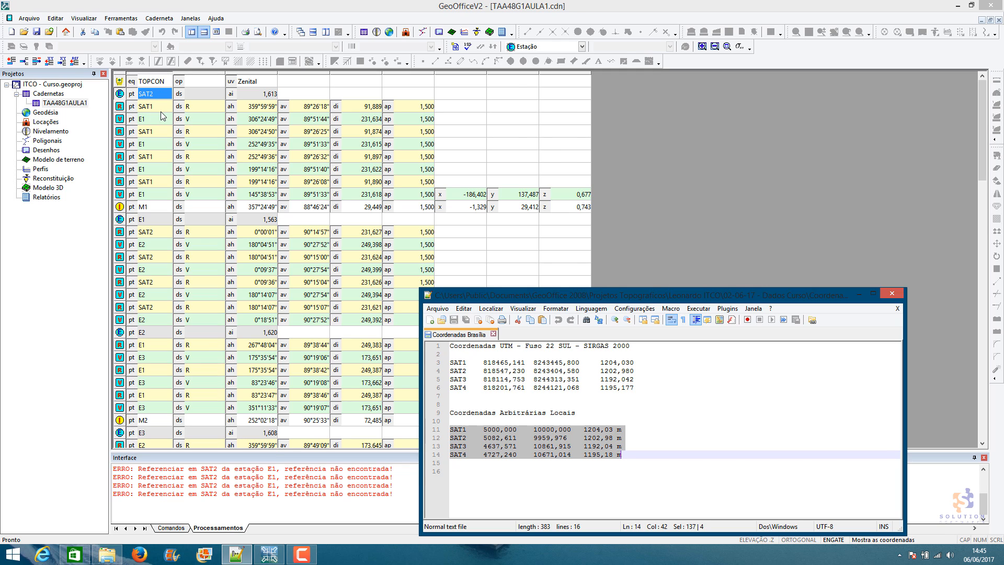
Return to GeoOfficeV2 and check the opening SAT2 station row and its SAT1 backsight row.
{"action": "left_click", "coordinate": [164, 94]}
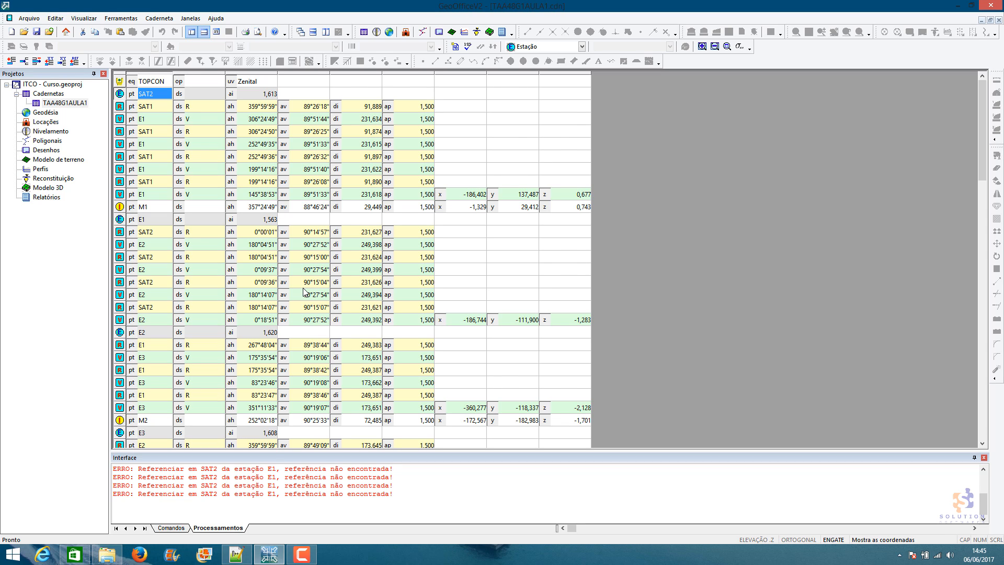
{"action": "left_click", "coordinate": [149, 97]}
{"action": "left_click", "coordinate": [155, 112]}
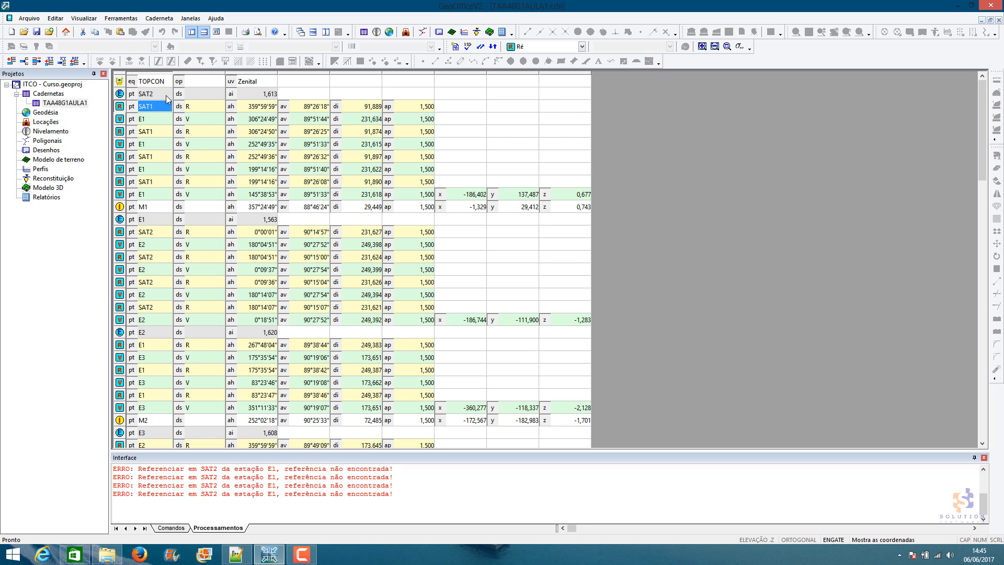
Insert four coordinate rows for fixed points above the opening SAT2 station row.
{"action": "left_click", "coordinate": [119, 95]}
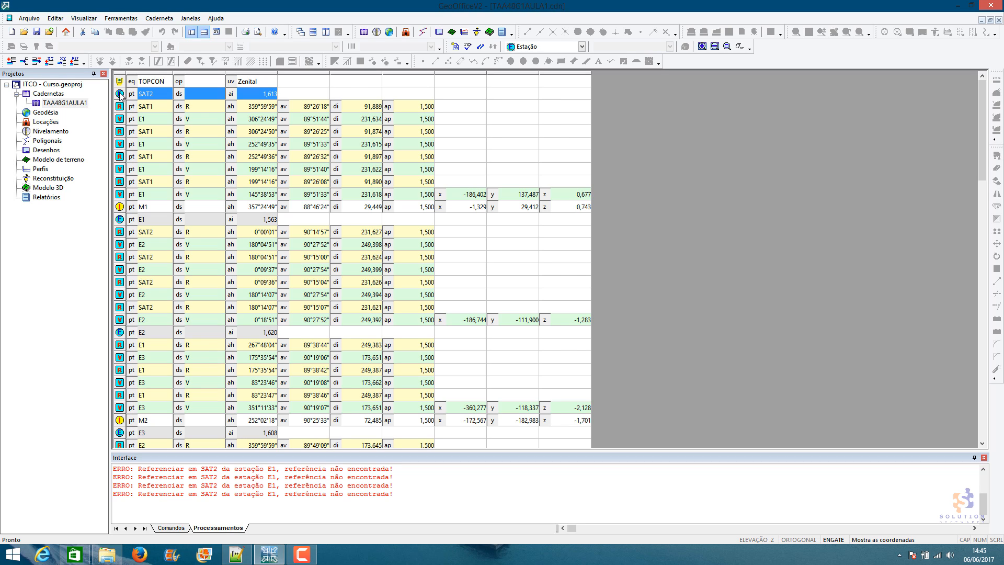
{"action": "left_click", "coordinate": [61, 62]}
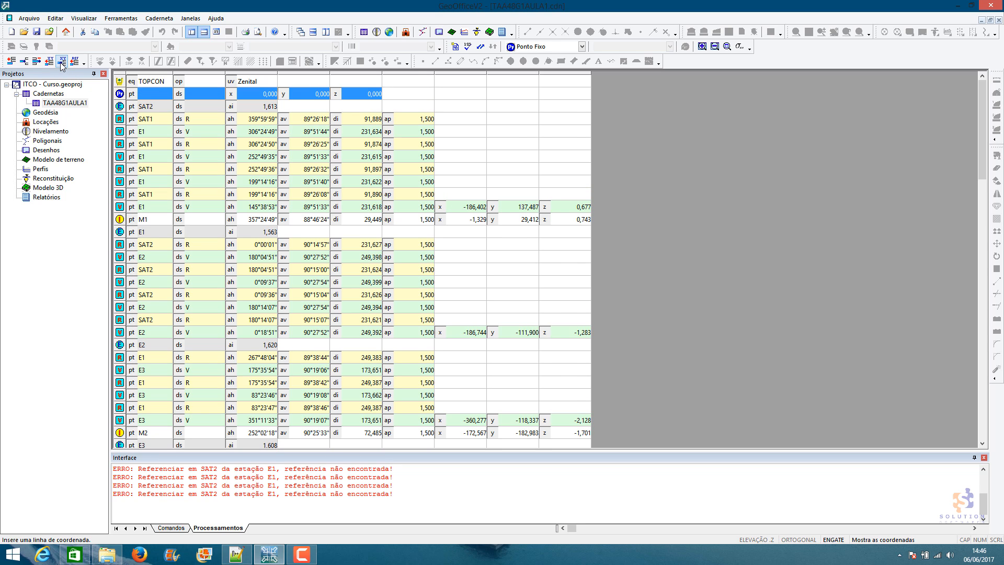
{"action": "left_click", "coordinate": [62, 62]}
{"action": "left_click", "coordinate": [61, 62]}
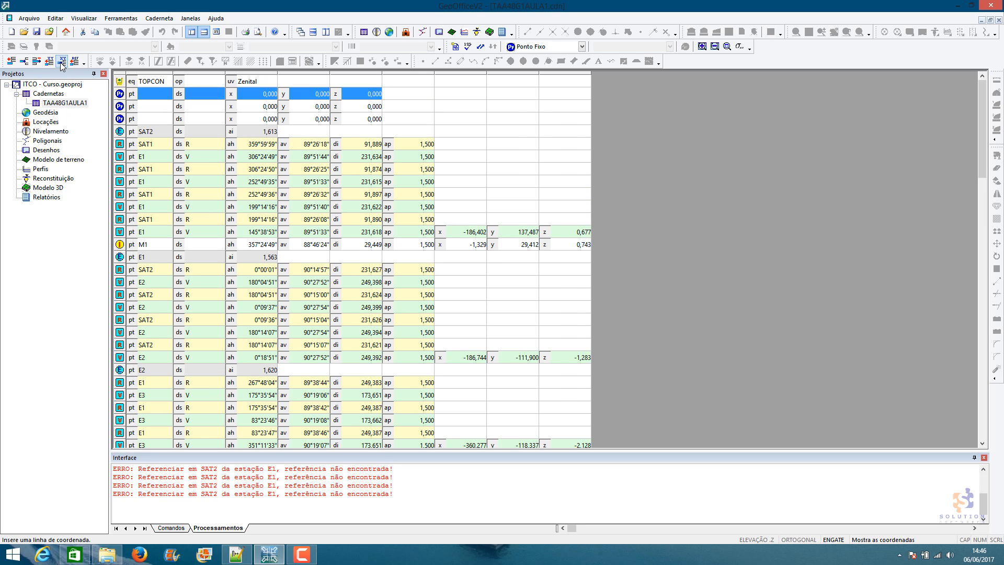
{"action": "left_click", "coordinate": [62, 63]}
Name the first fixed-point row SAT1 and move to its x coordinate.
{"action": "left_click", "coordinate": [153, 108]}
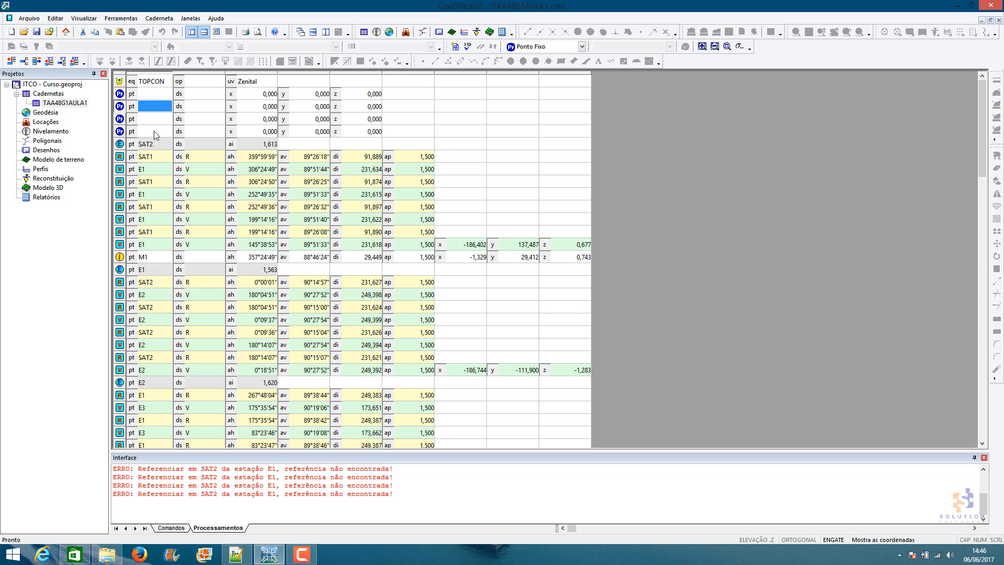
{"action": "left_click", "coordinate": [150, 96]}
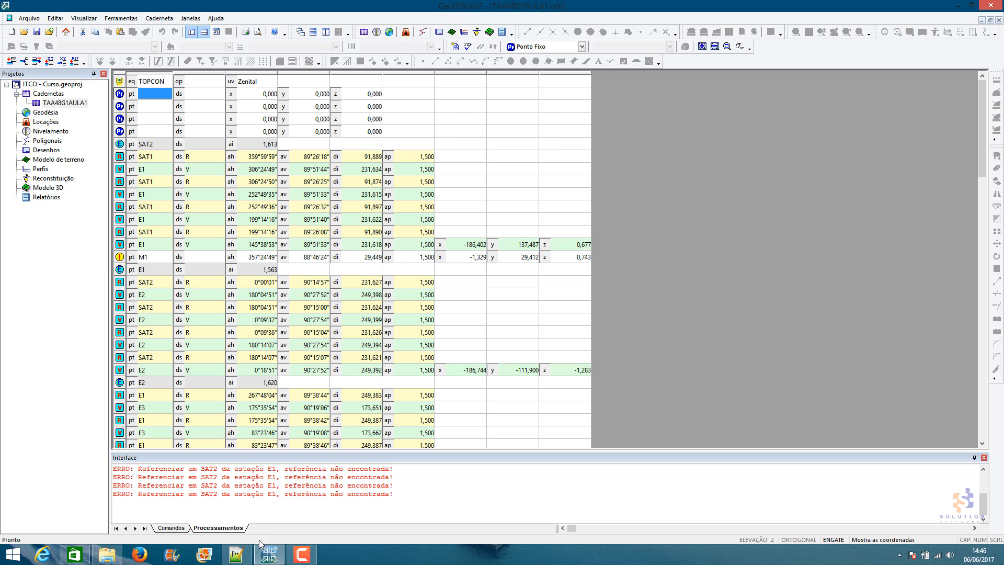
{"action": "type", "text": "SAT1"}
{"action": "key", "text": "Tab"}
{"action": "key", "text": "Tab"}
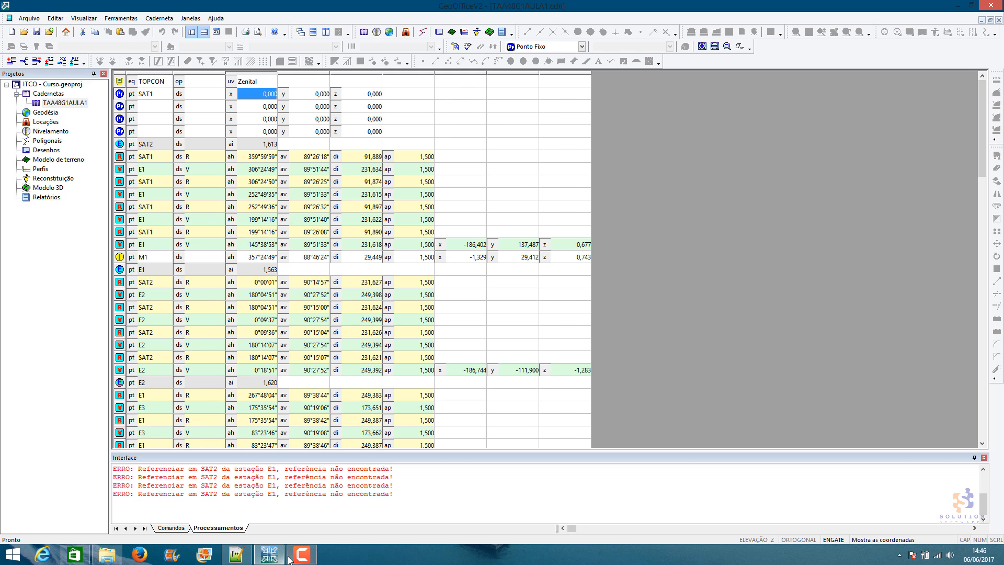
Copy SAT1's local coordinates 5000,000, 10000,000 and 1204,03 from the text file into the SAT1 fixed-point row.
{"action": "left_click", "coordinate": [237, 554]}
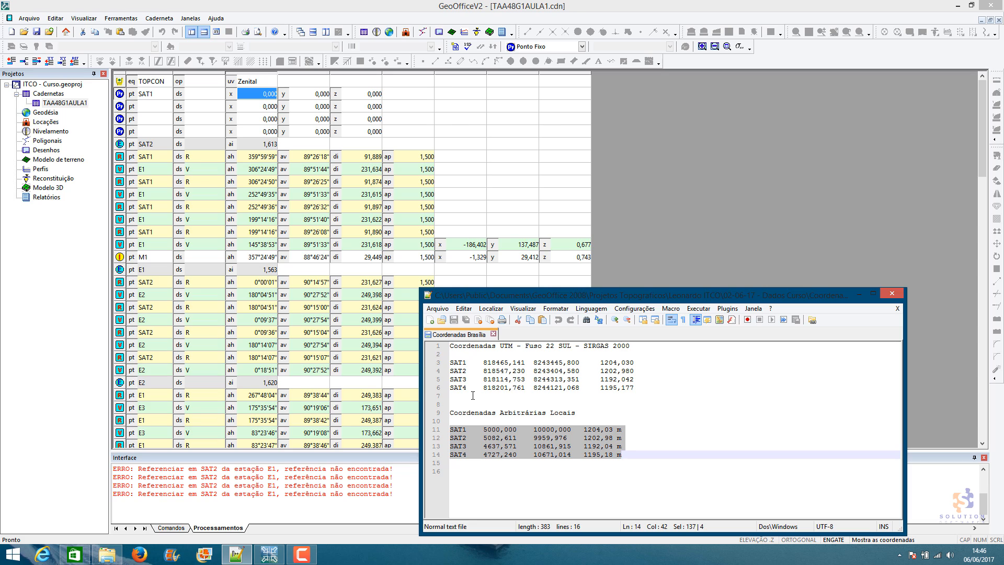
{"action": "left_click", "coordinate": [495, 429]}
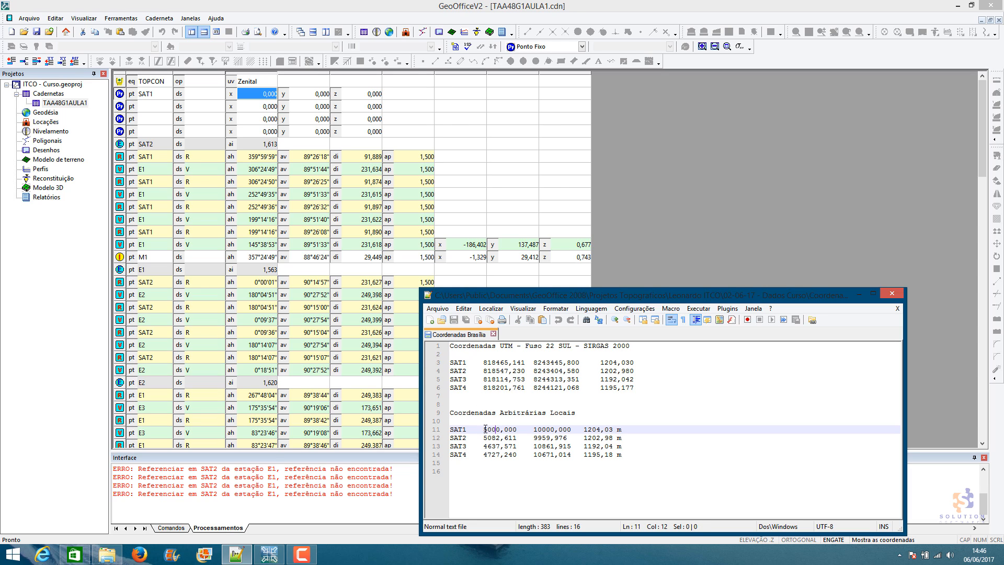
{"action": "left_click_drag", "start_coordinate": [484, 429], "coordinate": [612, 429]}
{"action": "key", "text": "ctrl+c"}
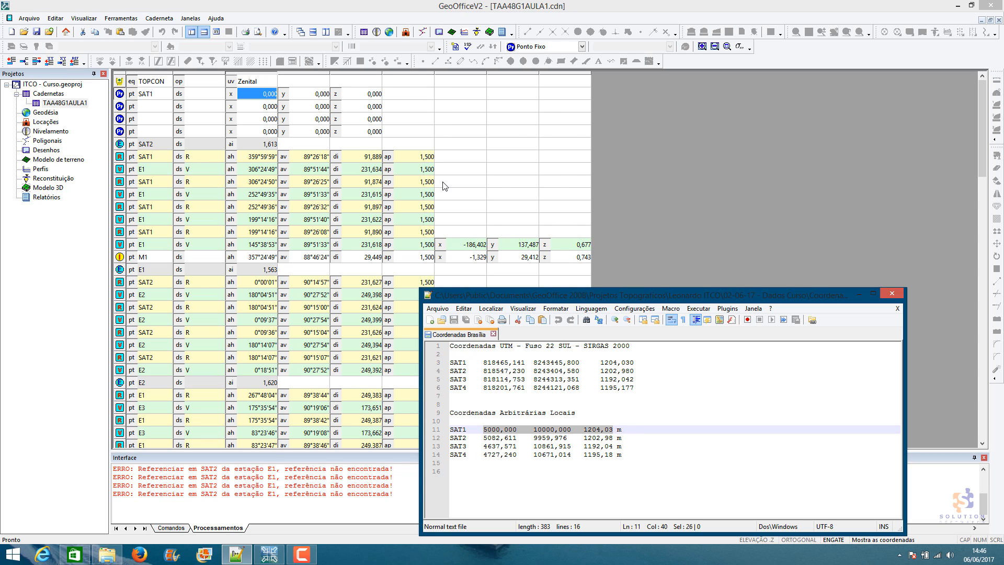
{"action": "left_click", "coordinate": [263, 107]}
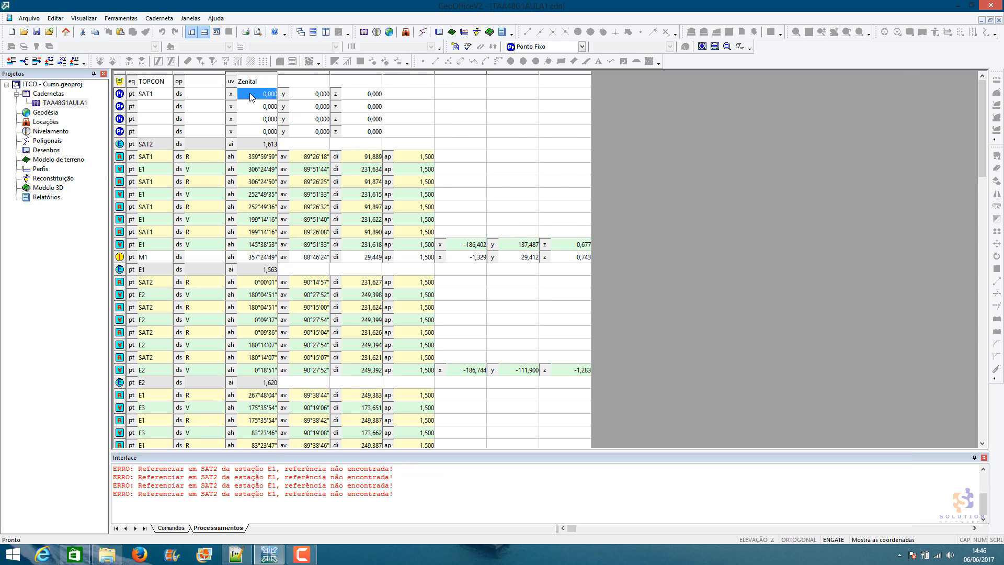
{"action": "key", "text": "ctrl+v"}
{"action": "left_click", "coordinate": [366, 107]}
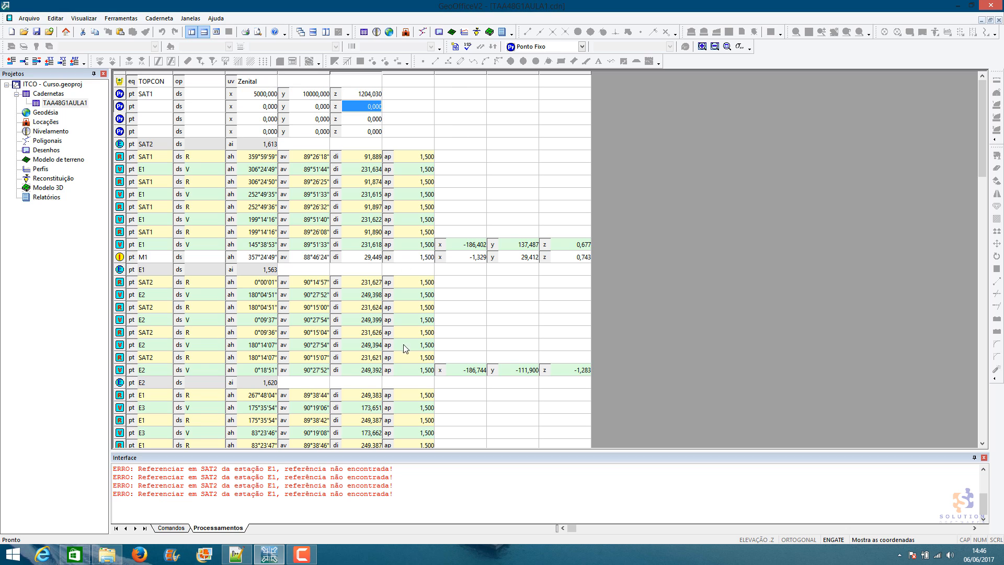
Copy the local coordinates 5082,611, 9959,976 and 1202,98 from the text file into the second fixed-point row and name it SAT2.
{"action": "left_click", "coordinate": [246, 560]}
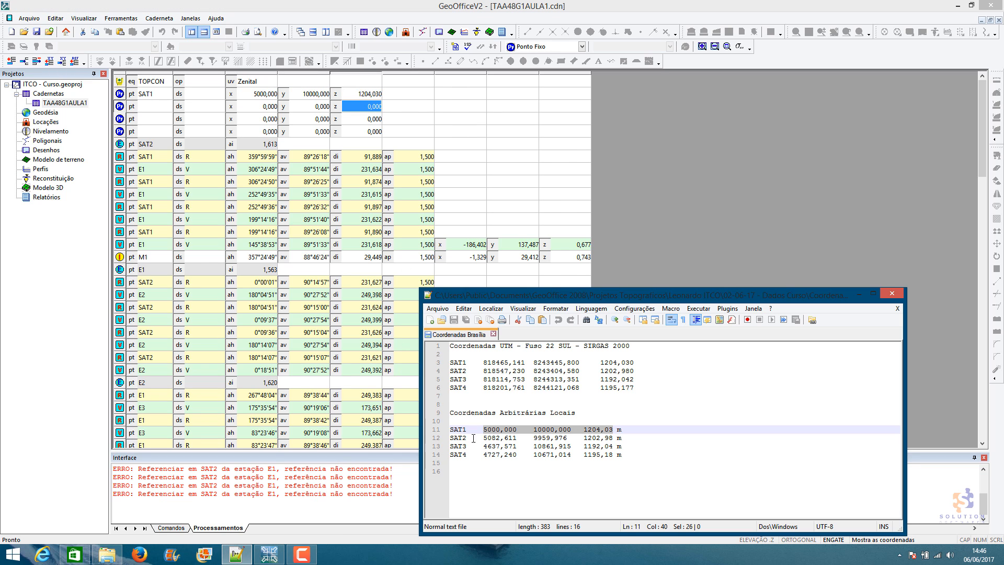
{"action": "left_click_drag", "start_coordinate": [484, 438], "coordinate": [619, 440]}
{"action": "key", "text": "shift+Left"}
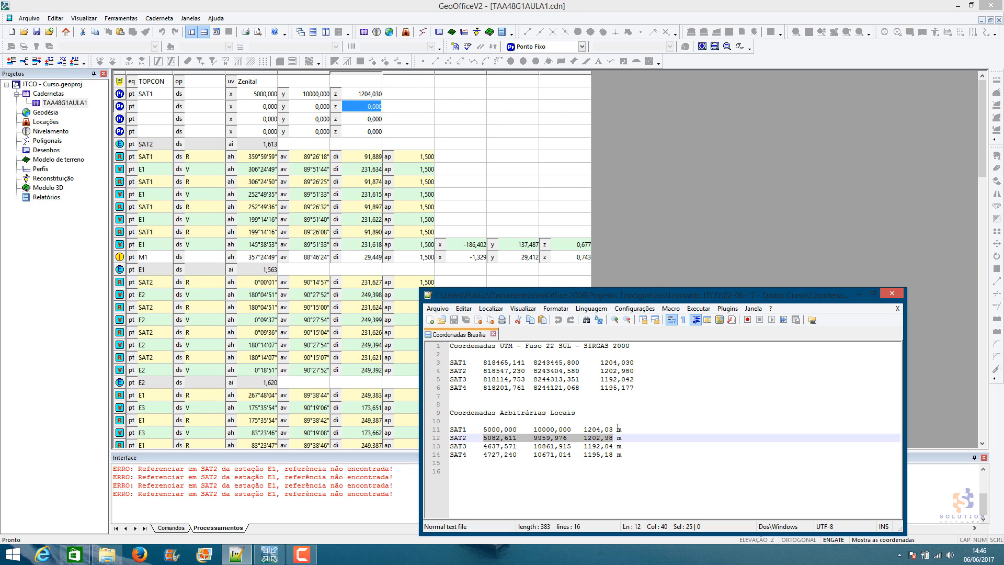
{"action": "left_click", "coordinate": [252, 108]}
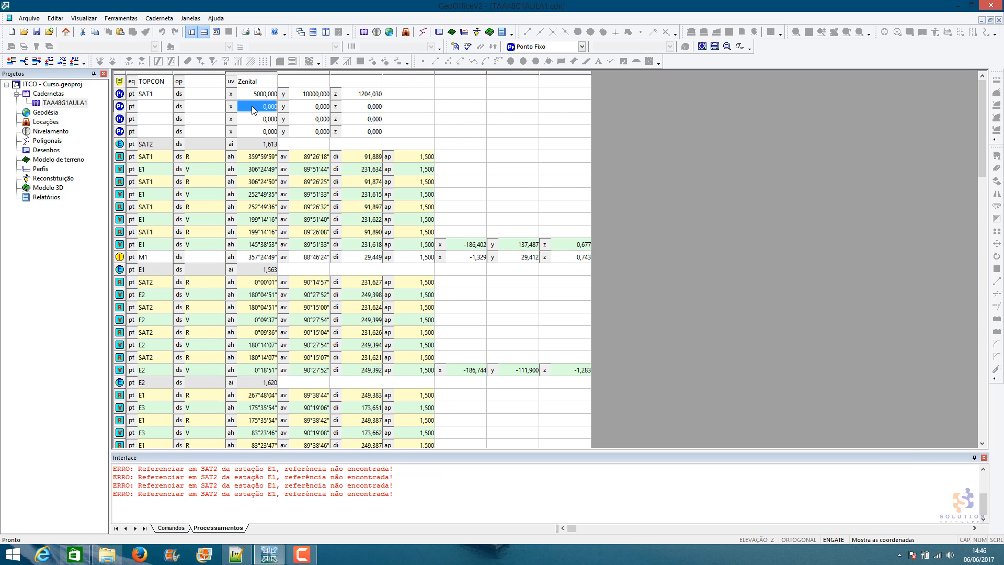
{"action": "type", "text": "5082,611\t9959,976\t1202,980"}
{"action": "left_click", "coordinate": [153, 109]}
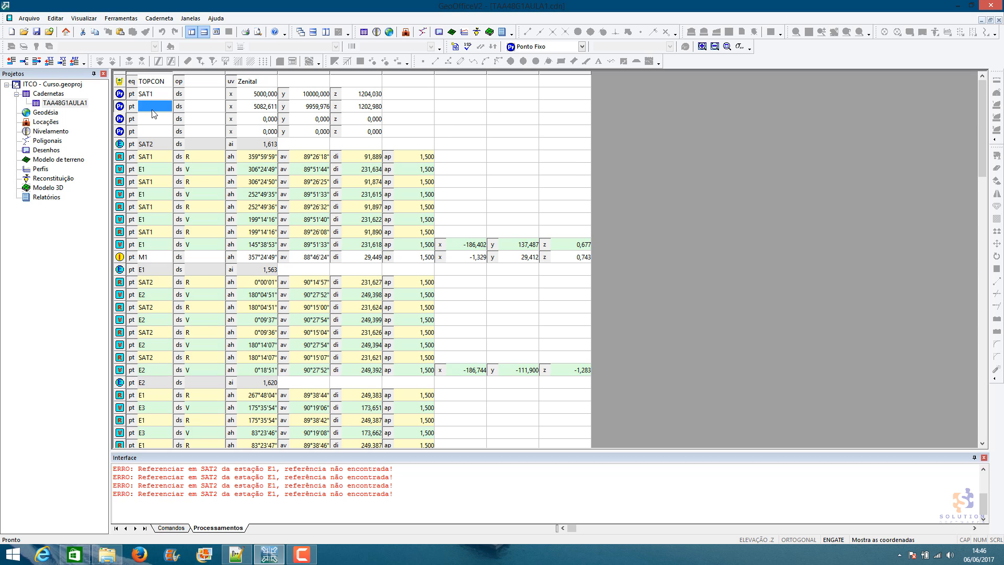
{"action": "type", "text": "SAT2"}
{"action": "key", "text": "Tab"}
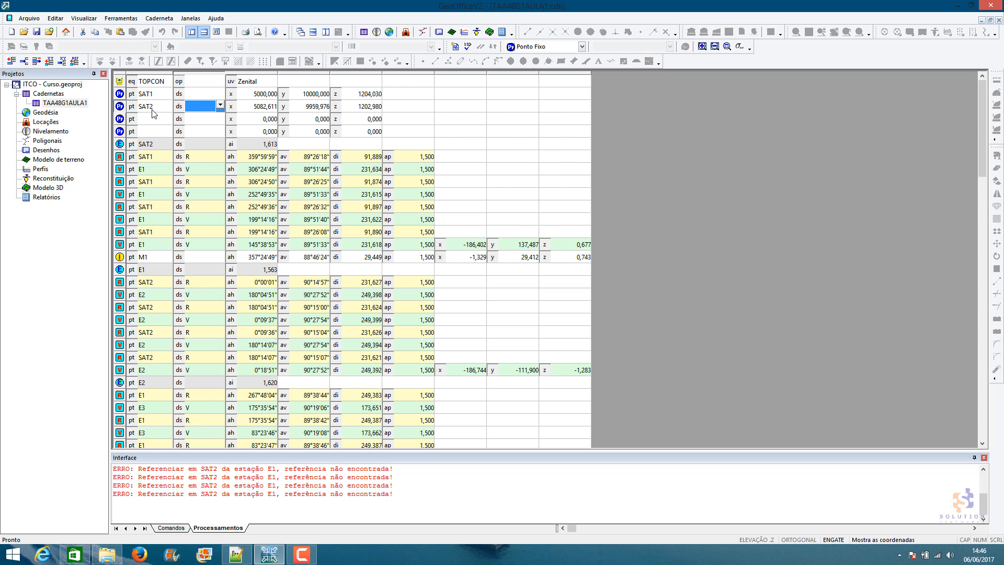
Fill the remaining fixed-point rows with SAT3 (4637,571; 10861,915; 1192,040) and SAT4 (4727,240; 10671,014; 1195,180), and save the field book.
{"action": "left_click", "coordinate": [154, 119]}
{"action": "type", "text": "SAT3\t4637,571\t10861,915\t1192,040 SAT4\t4727,240\t10671,014\t1195,180"}
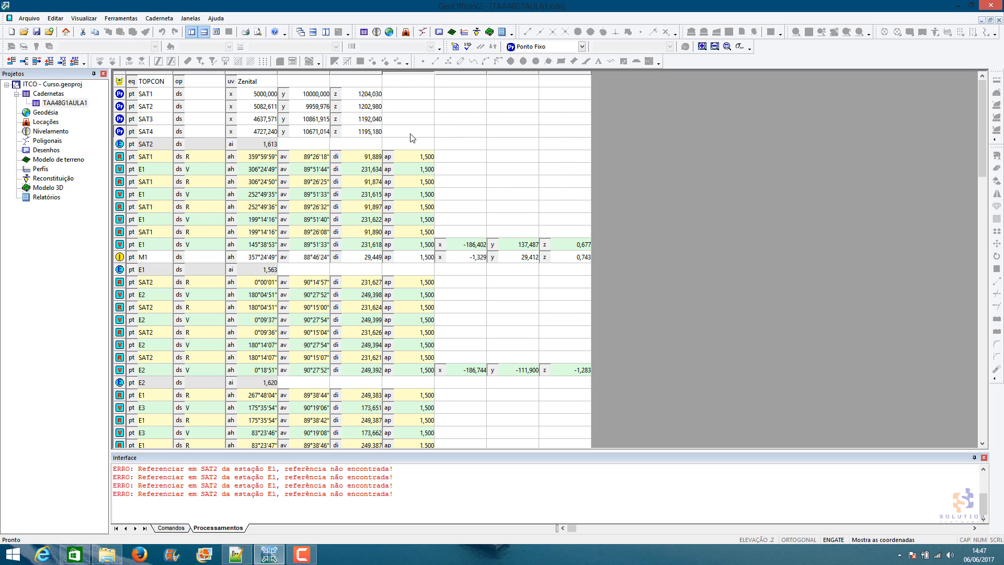
{"action": "left_click", "coordinate": [38, 33]}
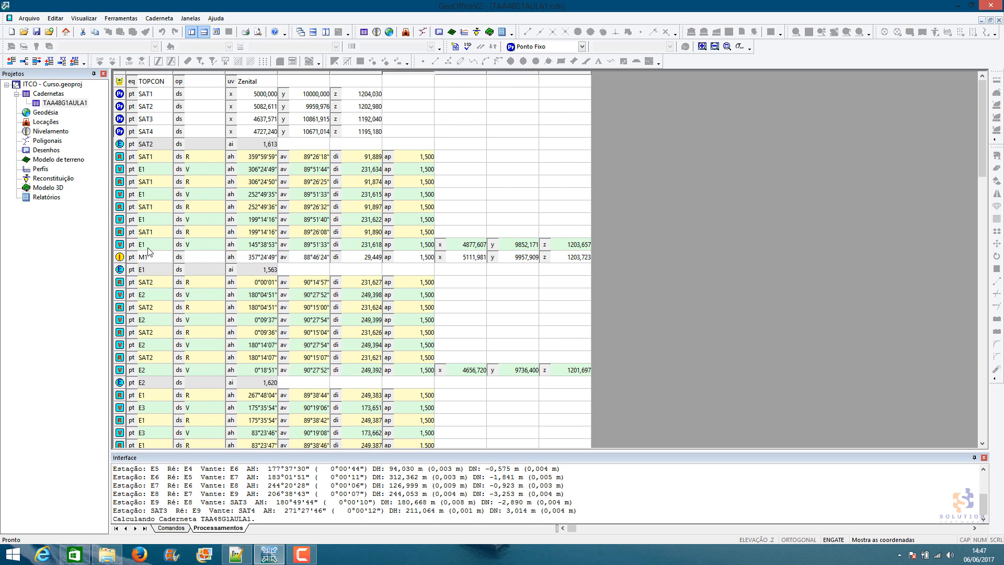
Examine the calculated x, y and z coordinates of foresight E1, sideshot M1 and foresight E2.
{"action": "left_click", "coordinate": [466, 245]}
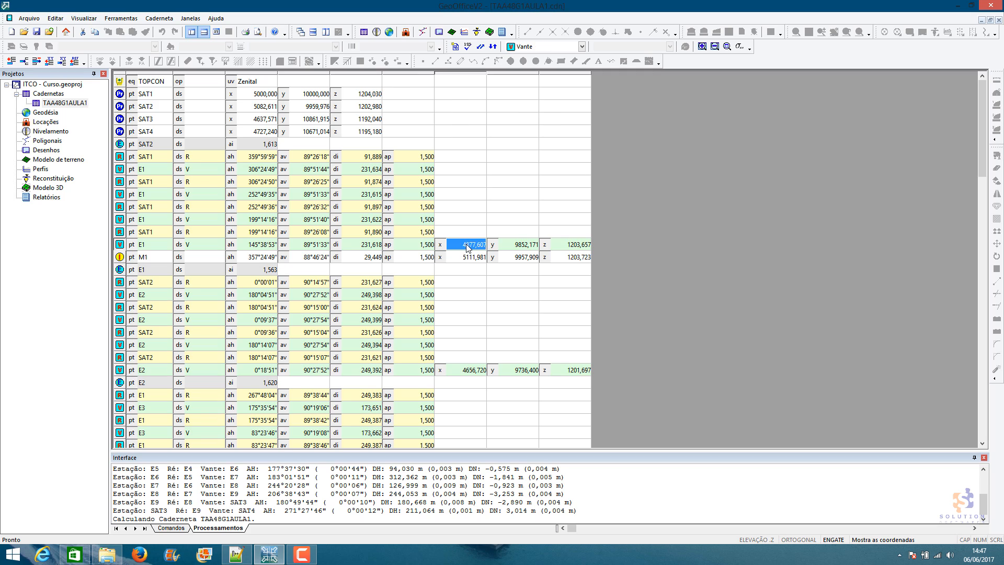
{"action": "left_click", "coordinate": [532, 248]}
{"action": "left_click", "coordinate": [584, 245]}
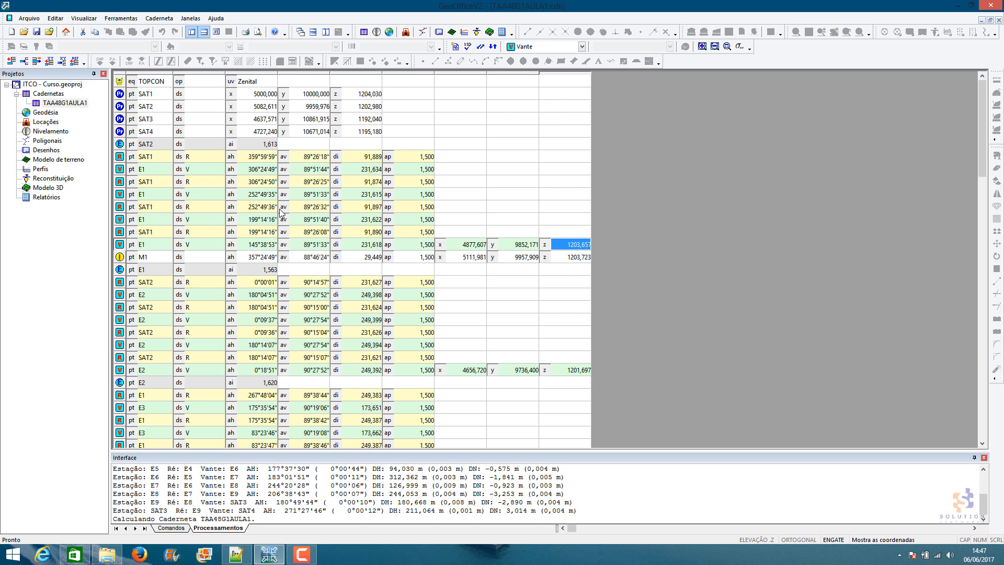
{"action": "left_click", "coordinate": [471, 260]}
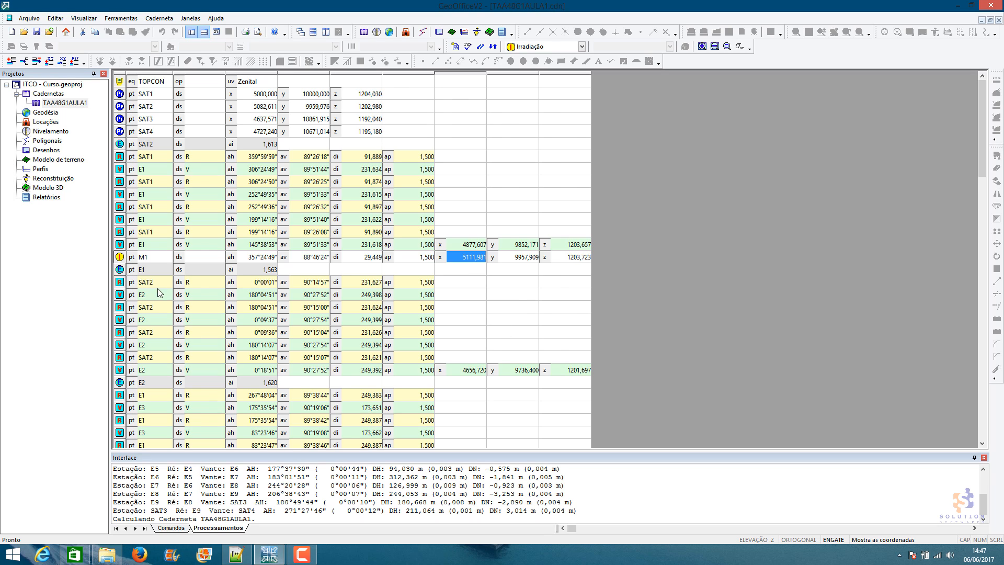
{"action": "left_click", "coordinate": [471, 371]}
Examine the calculated coordinates of foresights E3, E4 and E5 further along the traverse, and return to the first rows.
{"action": "scroll", "coordinate": [469, 313], "scroll_direction": "down", "scroll_amount": 6}
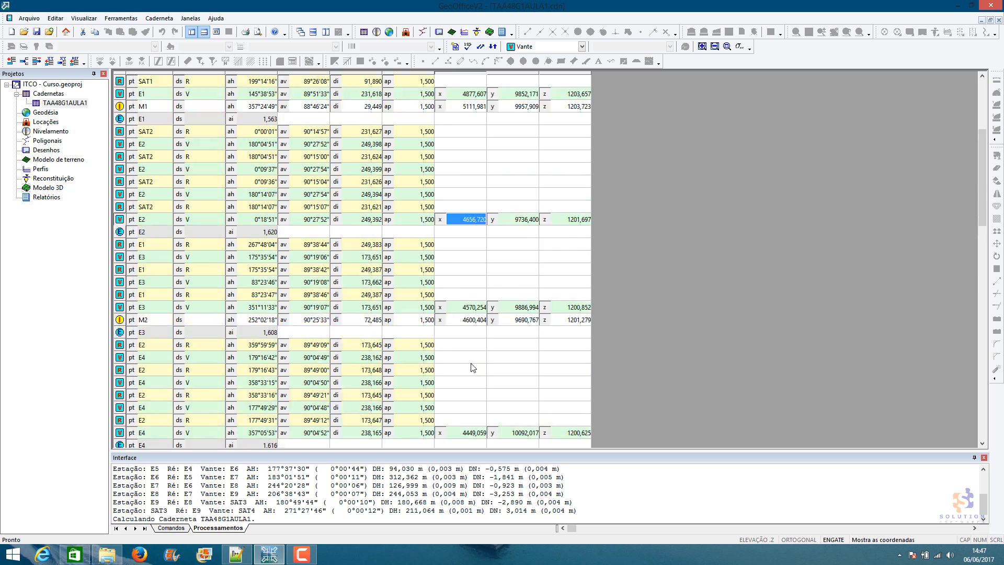
{"action": "left_click", "coordinate": [456, 233]}
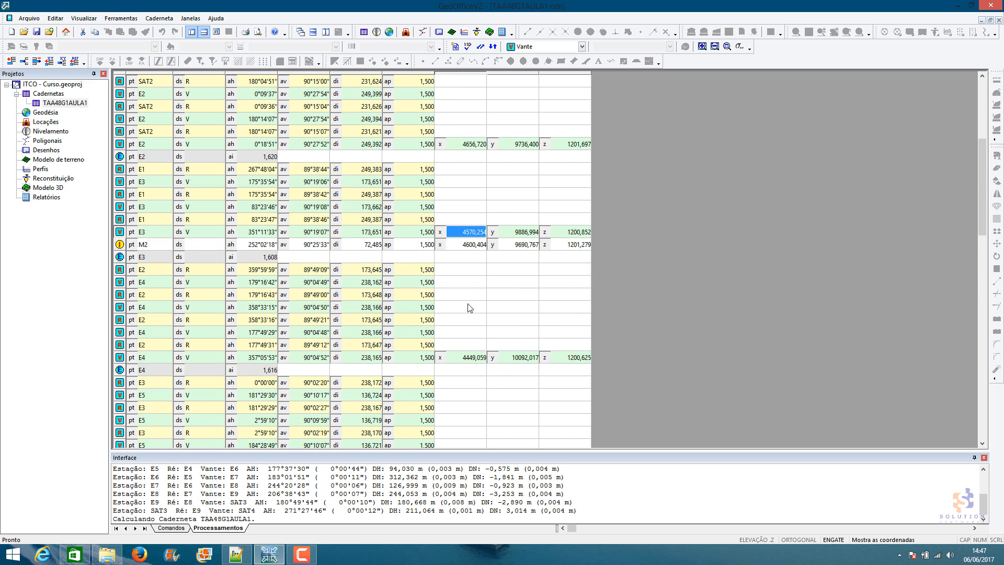
{"action": "left_click", "coordinate": [468, 358]}
{"action": "scroll", "coordinate": [473, 329], "scroll_direction": "down", "scroll_amount": 4}
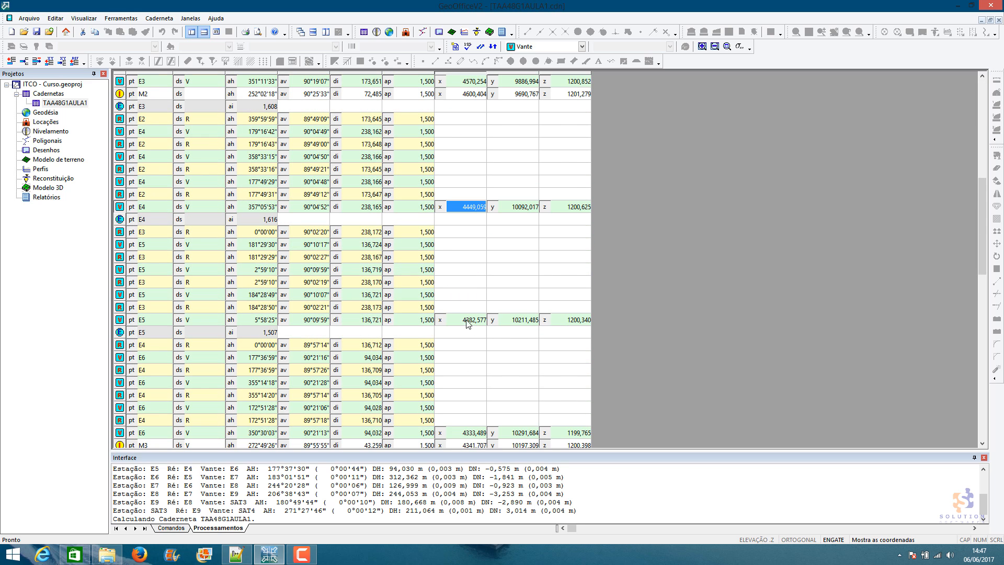
{"action": "left_click", "coordinate": [468, 319]}
{"action": "scroll", "coordinate": [480, 347], "scroll_direction": "down", "scroll_amount": 3}
{"action": "scroll", "coordinate": [479, 330], "scroll_direction": "down", "scroll_amount": 1}
{"action": "scroll", "coordinate": [471, 303], "scroll_direction": "up", "scroll_amount": 11}
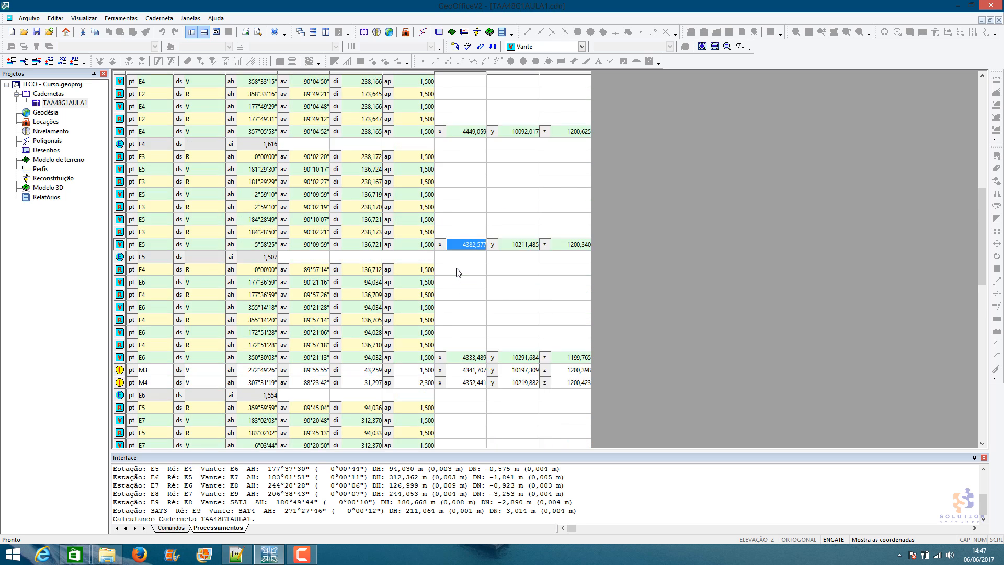
{"action": "scroll", "coordinate": [465, 264], "scroll_direction": "up", "scroll_amount": 3}
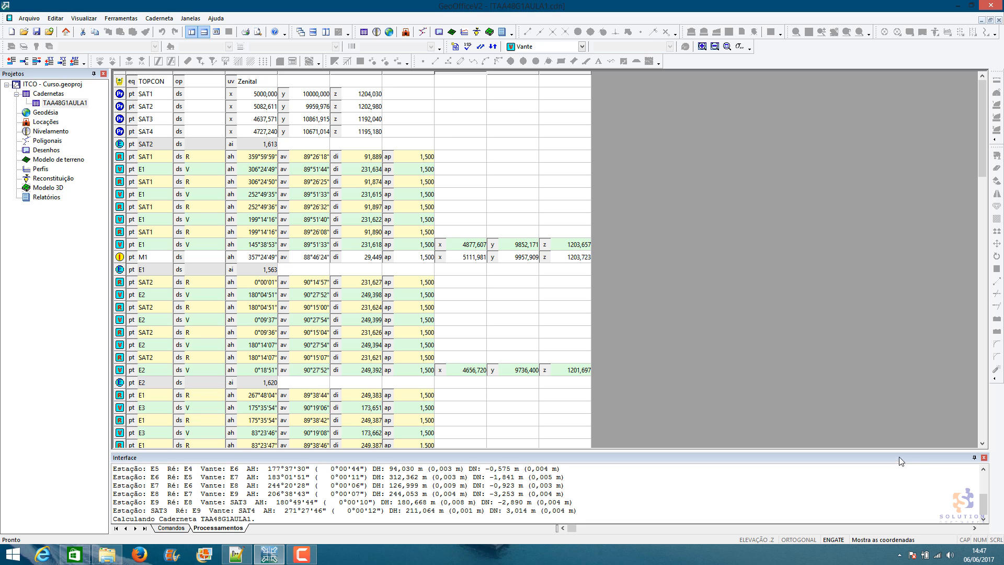
Enlarge the processing results area to examine each station's angles, distances and level differences, and shrink it back.
{"action": "left_click_drag", "start_coordinate": [898, 451], "coordinate": [886, 358]}
{"action": "left_click", "coordinate": [822, 427]}
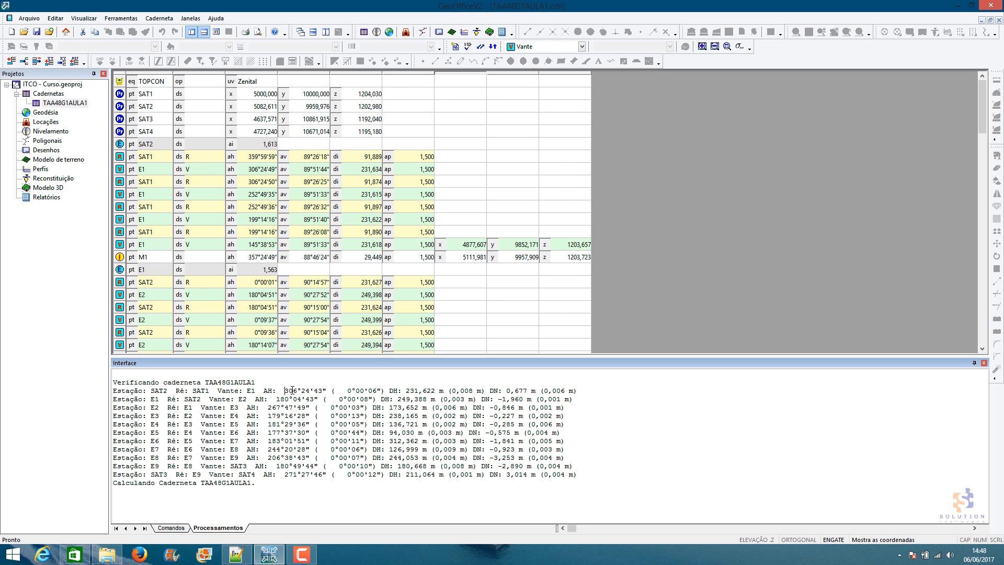
{"action": "left_click_drag", "start_coordinate": [285, 391], "coordinate": [328, 390]}
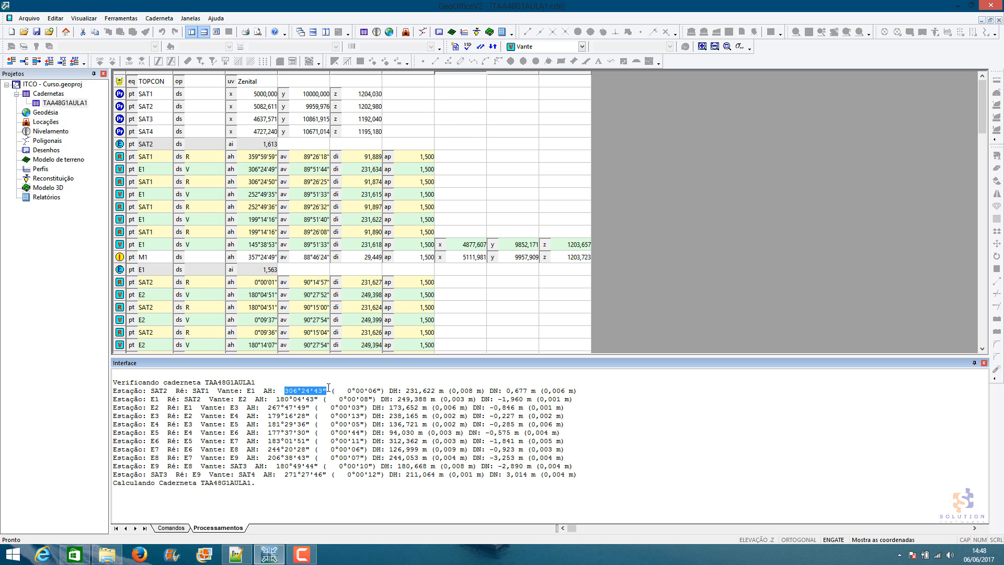
{"action": "left_click", "coordinate": [376, 390]}
{"action": "left_click_drag", "start_coordinate": [876, 357], "coordinate": [878, 444]}
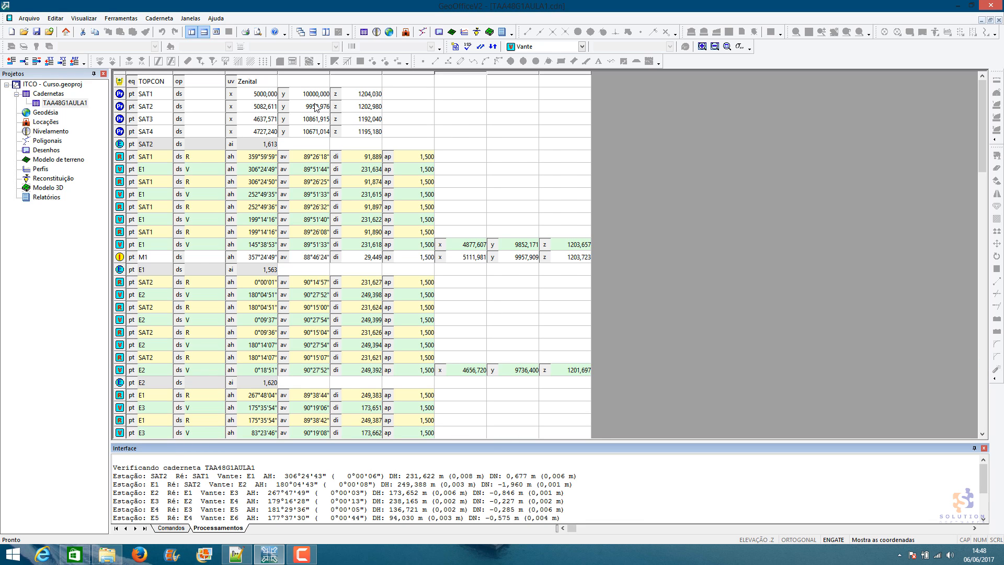
Compare the UTM and arbitrary local coordinates in the text file with the fixed points SAT1 and SAT2 in the field book.
{"action": "left_click", "coordinate": [257, 95]}
{"action": "left_click", "coordinate": [237, 554]}
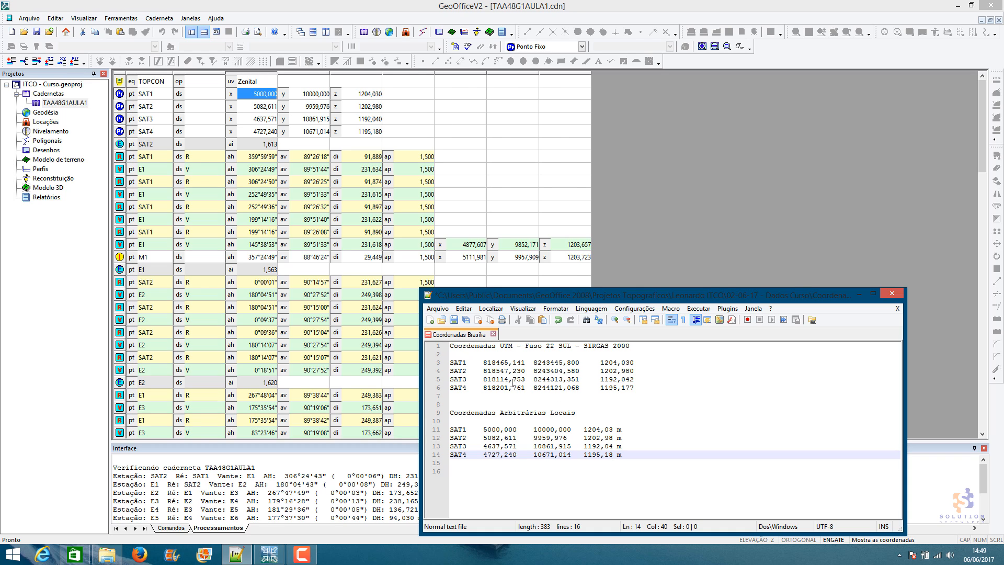
{"action": "left_click", "coordinate": [488, 363]}
{"action": "left_click", "coordinate": [504, 370]}
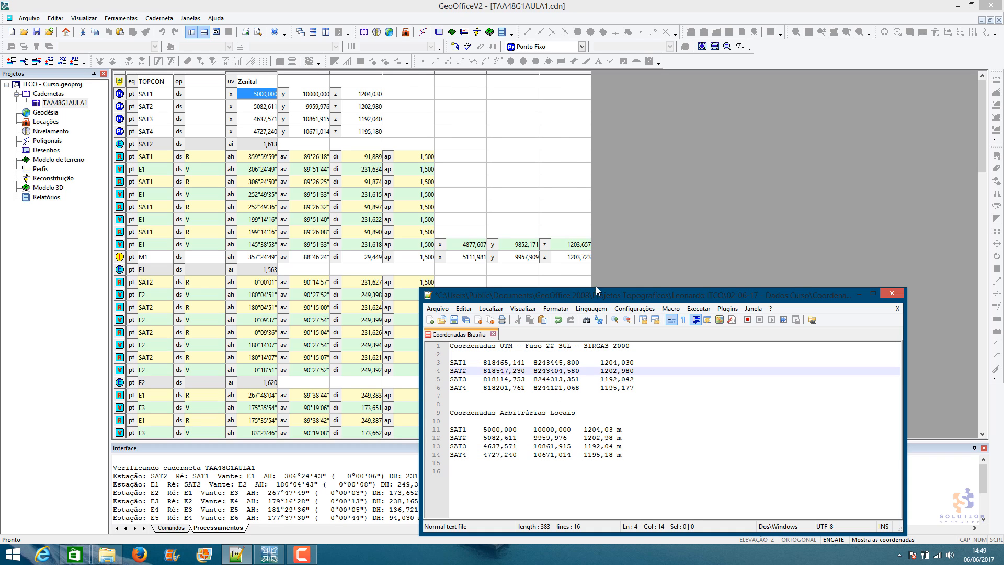
{"action": "left_click", "coordinate": [475, 212]}
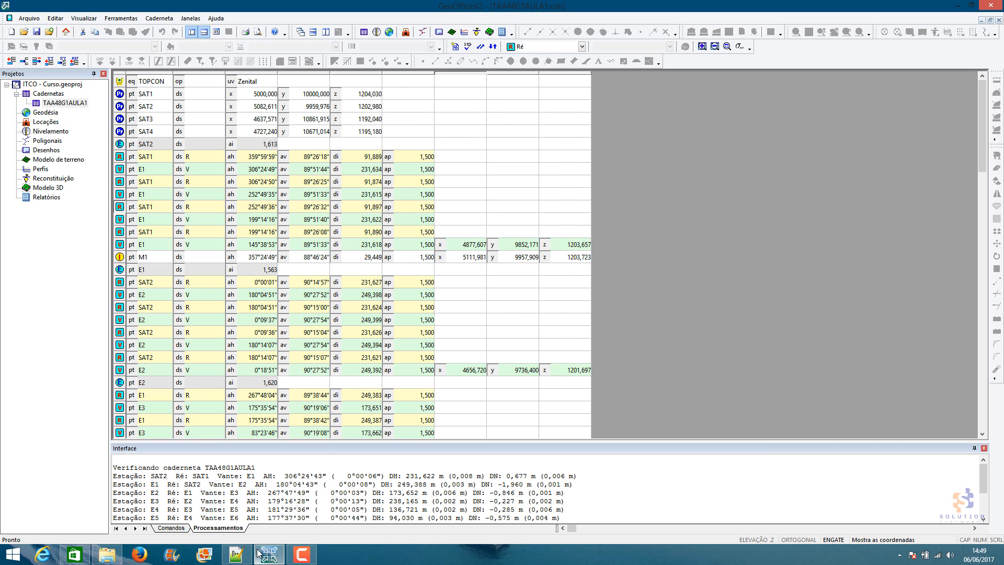
{"action": "left_click", "coordinate": [237, 554]}
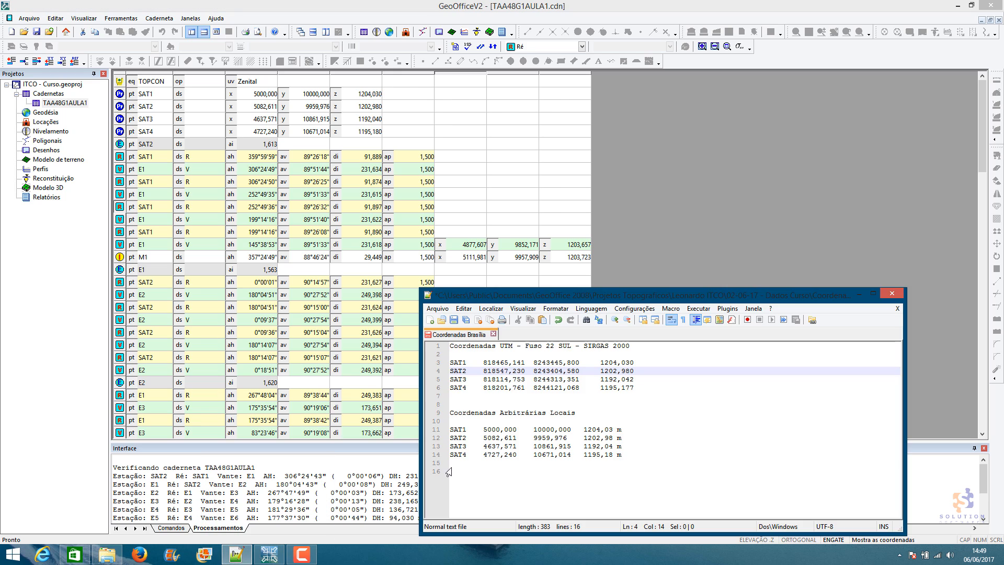
{"action": "left_click", "coordinate": [482, 429]}
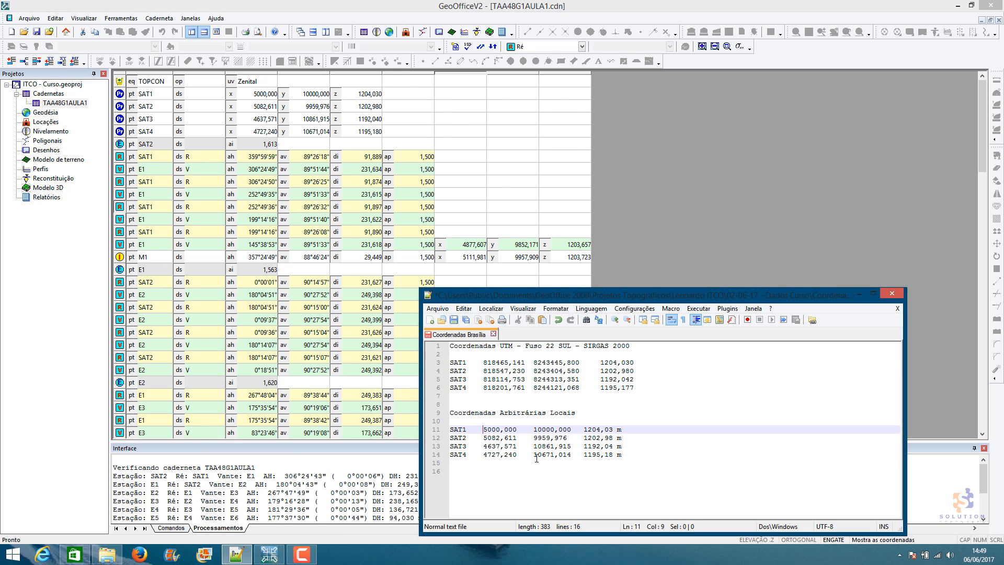
{"action": "left_click_drag", "start_coordinate": [450, 363], "coordinate": [636, 363]}
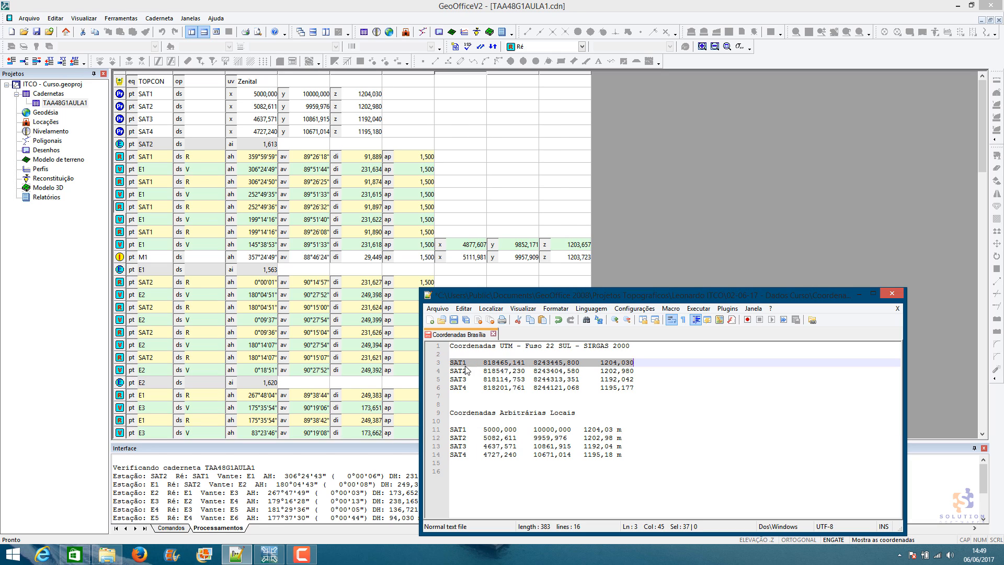
{"action": "left_click_drag", "start_coordinate": [451, 371], "coordinate": [634, 372]}
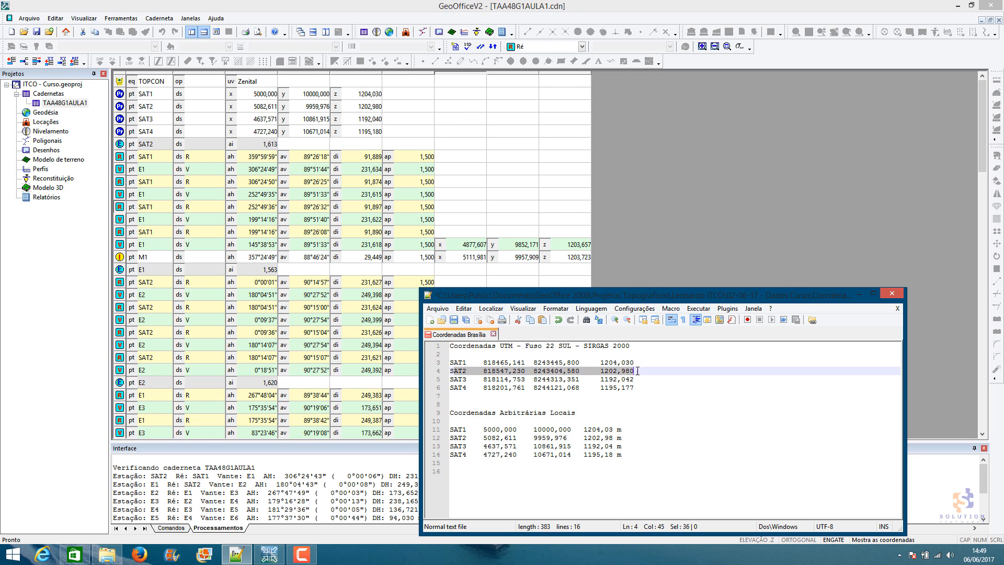
{"action": "left_click", "coordinate": [429, 125]}
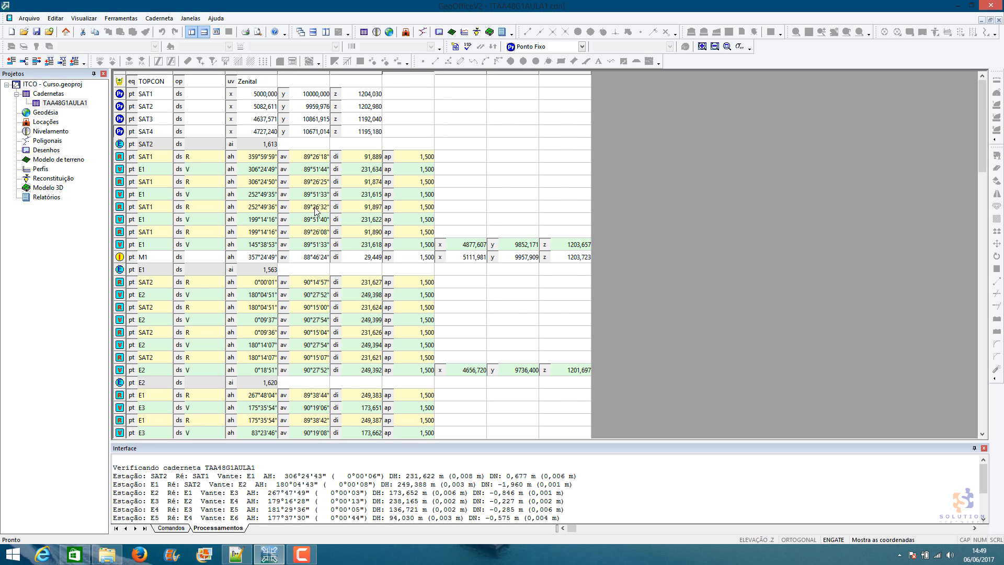
{"action": "left_click", "coordinate": [264, 94]}
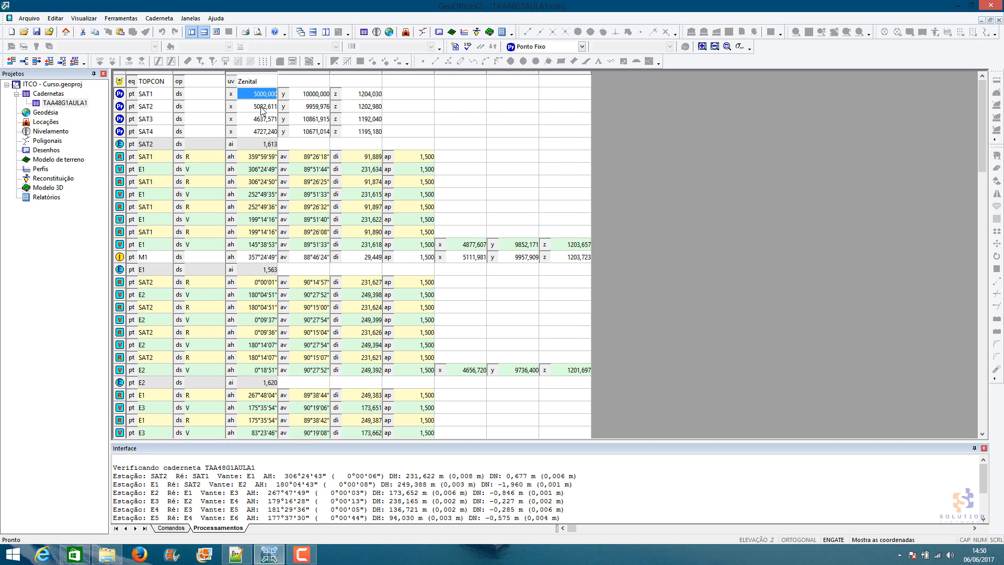
{"action": "left_click", "coordinate": [149, 97]}
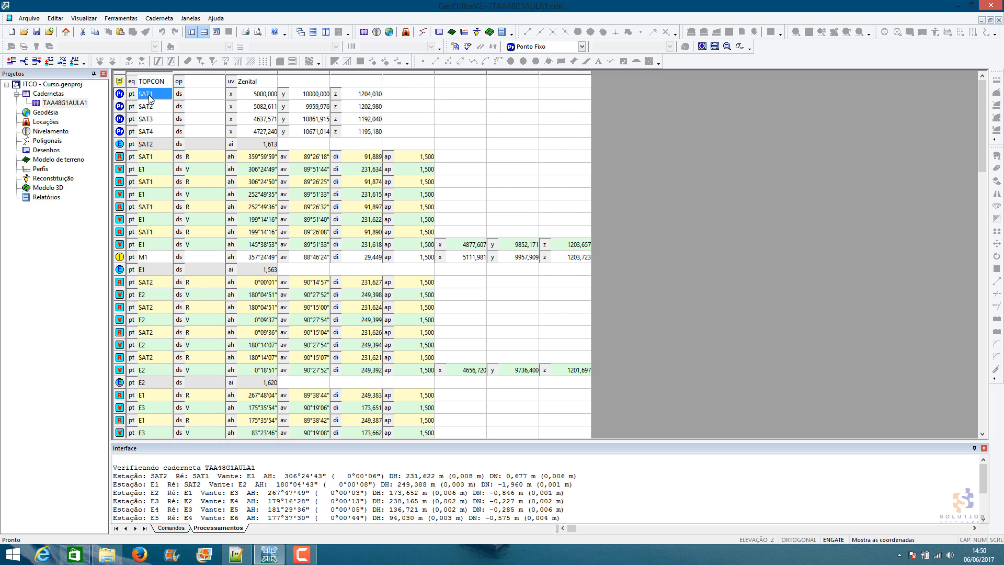
{"action": "left_click", "coordinate": [164, 147]}
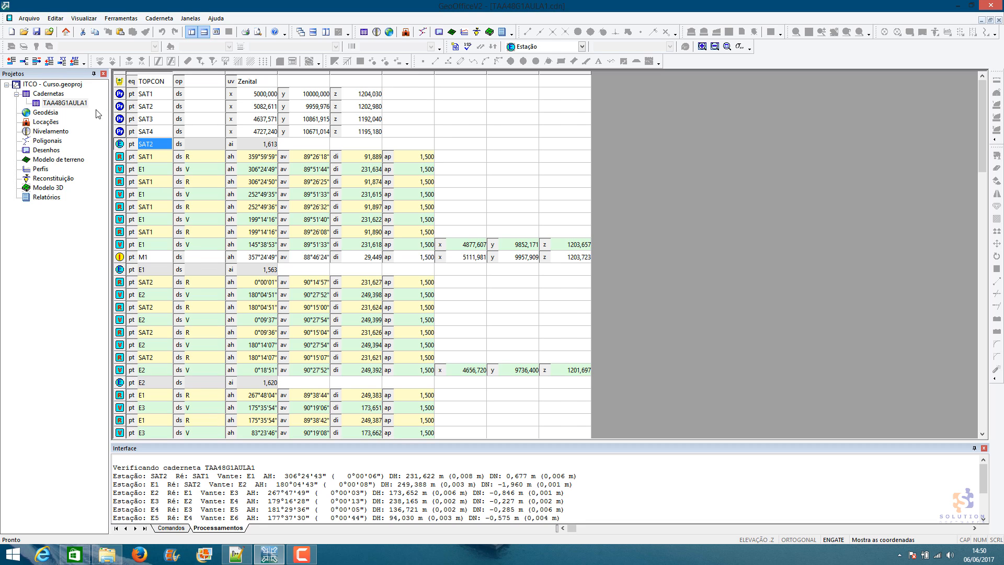
In the general settings' geodesy options, set the georeferencing to Georeferenciamento (Poligonal Topográfica).
{"action": "left_click", "coordinate": [29, 19]}
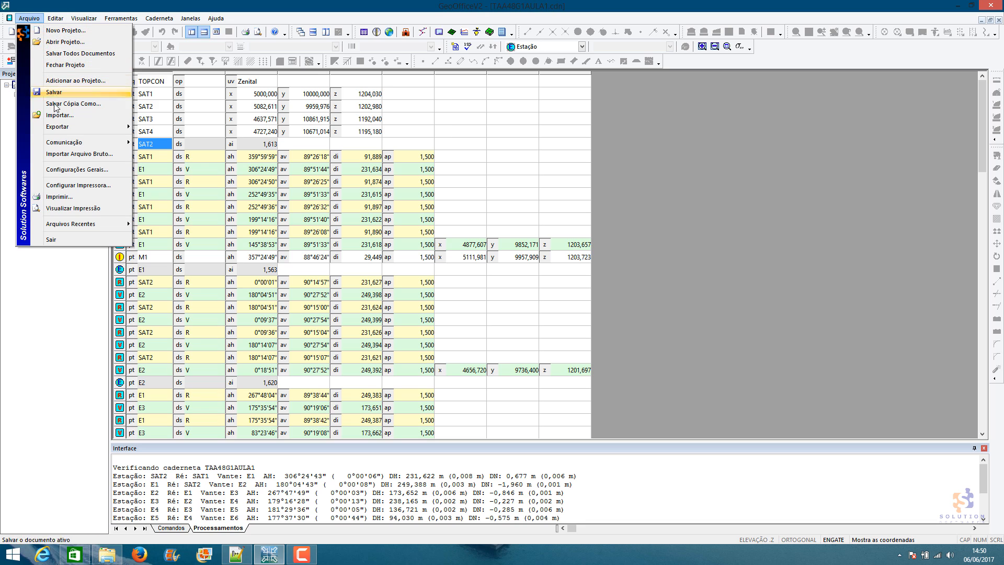
{"action": "left_click", "coordinate": [67, 170]}
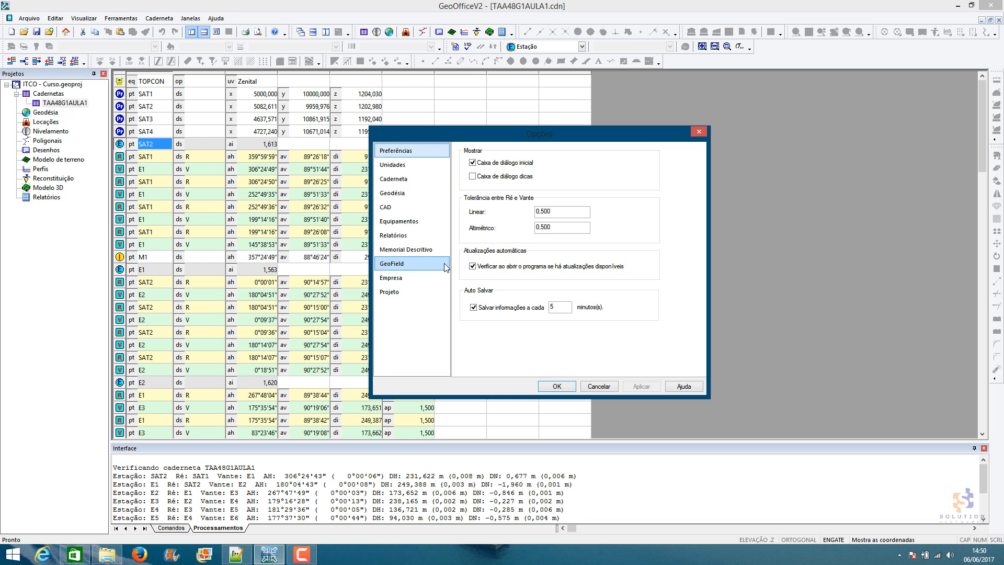
{"action": "left_click", "coordinate": [406, 195]}
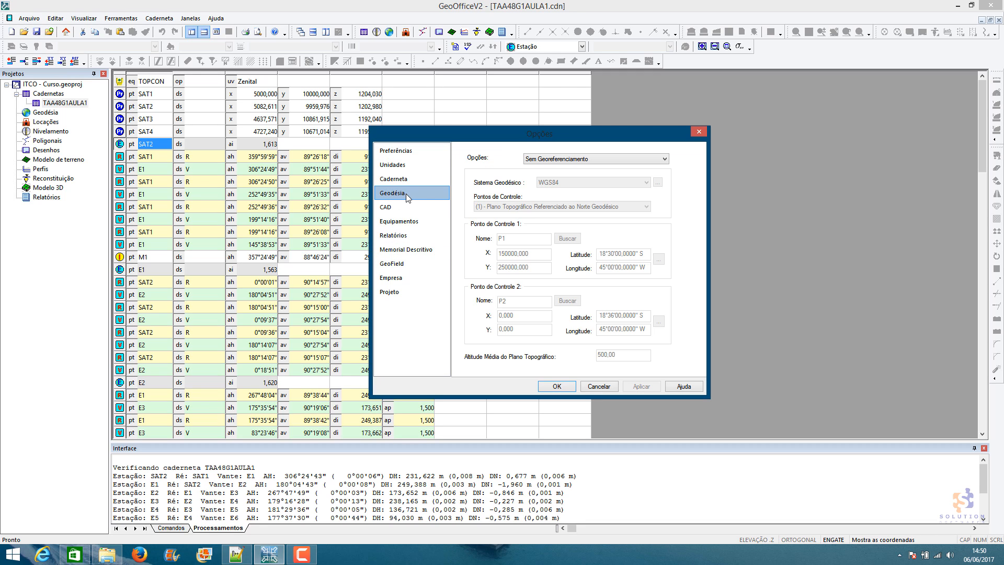
{"action": "left_click", "coordinate": [607, 158]}
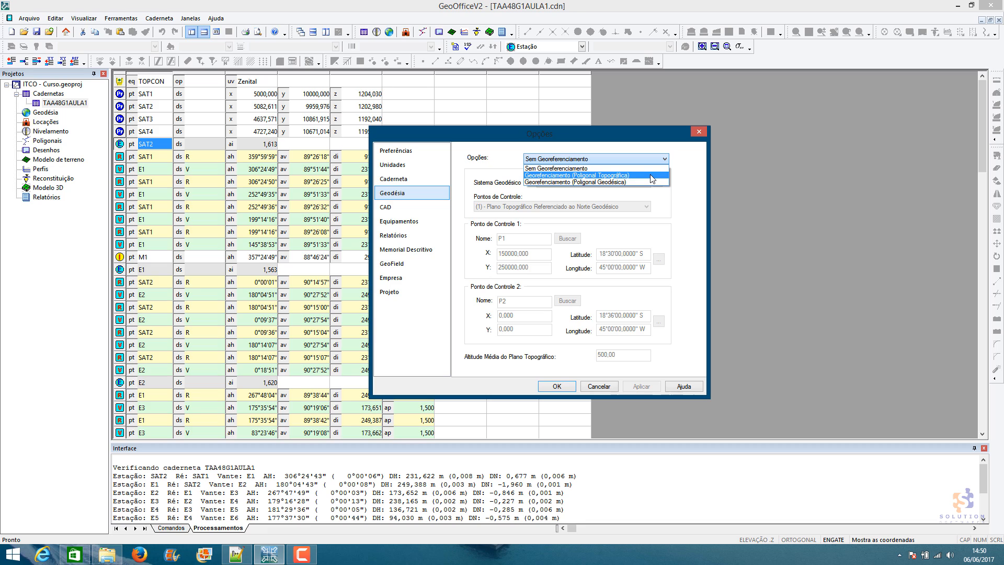
{"action": "left_click", "coordinate": [613, 175]}
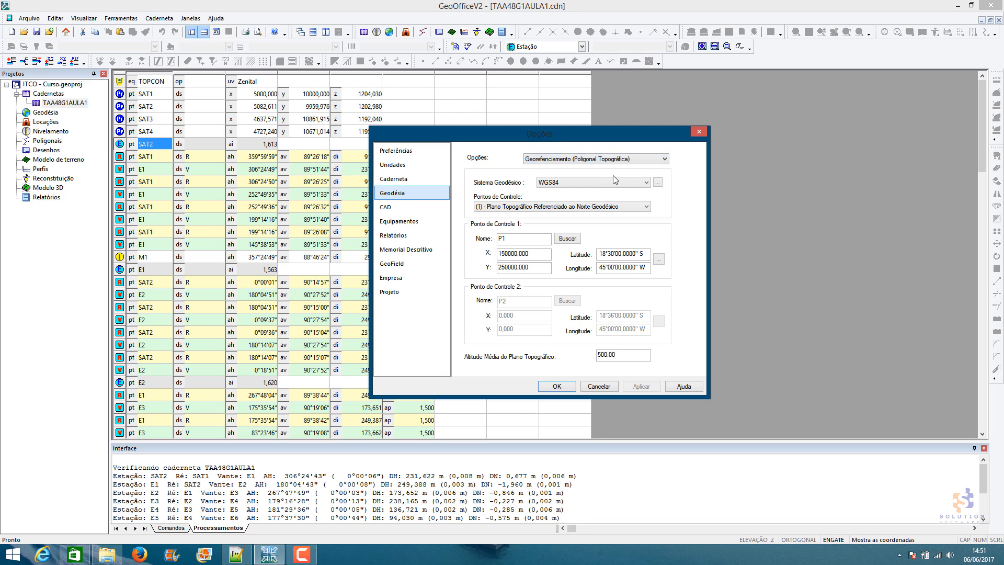
Set the geodetic system to SIRGAS 2000 and the control points to (2) - Plano Topográfico NÃO Referenciado ao Norte Geodésico.
{"action": "left_click", "coordinate": [618, 184]}
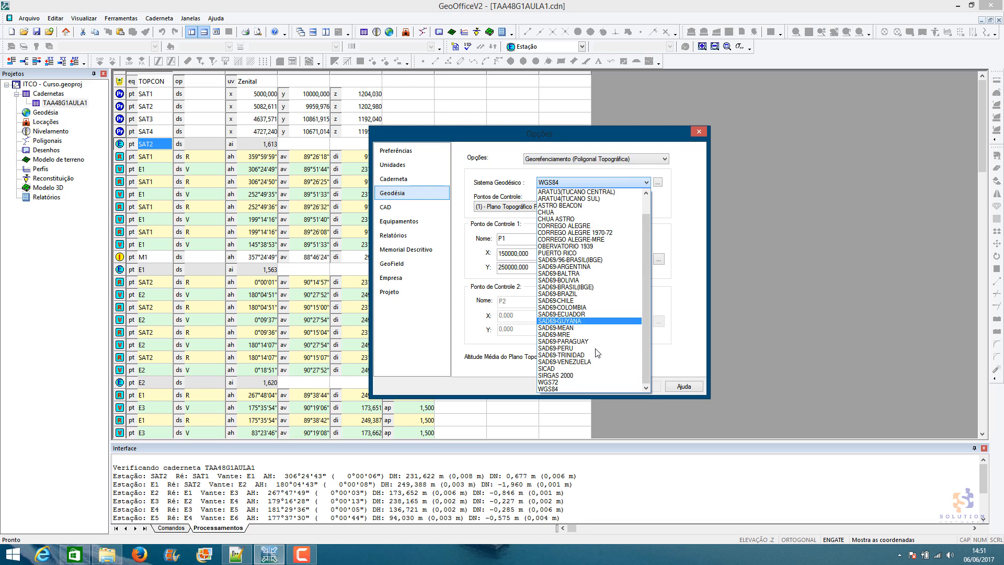
{"action": "left_click", "coordinate": [568, 375]}
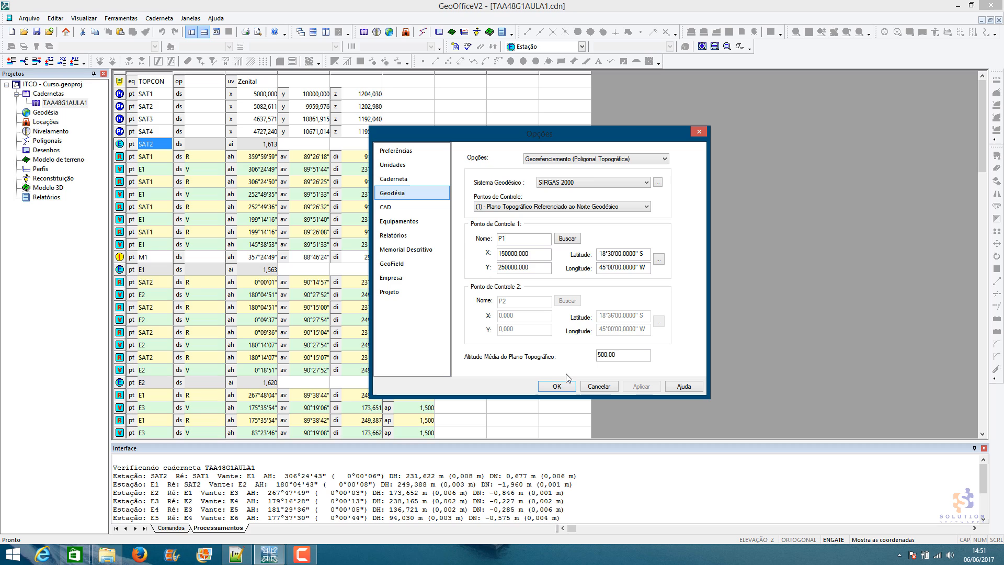
{"action": "left_click", "coordinate": [494, 210]}
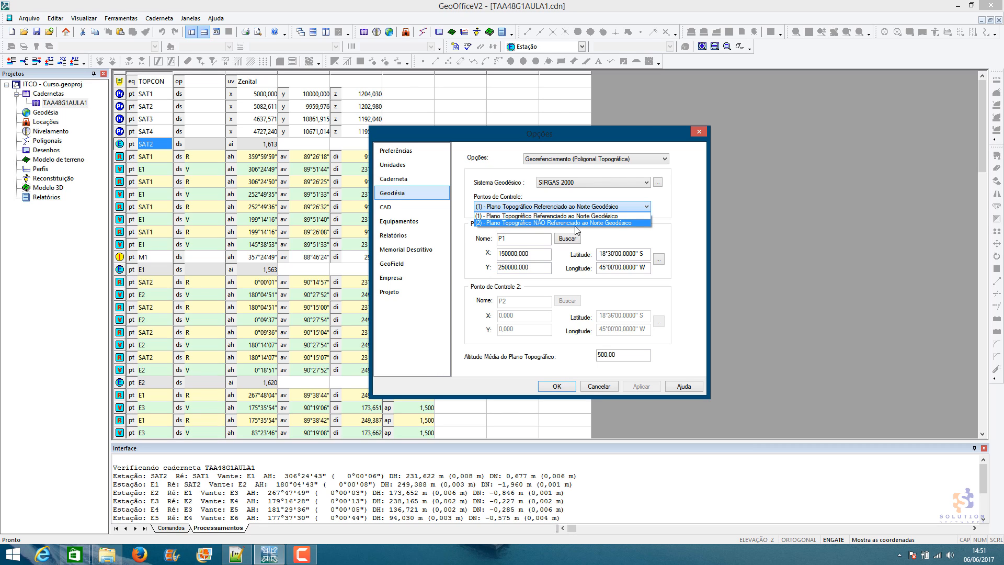
{"action": "left_click", "coordinate": [632, 226]}
Name control point 1 SAT1 and fetch its local X and Y coordinates from the field book.
{"action": "left_click", "coordinate": [538, 238]}
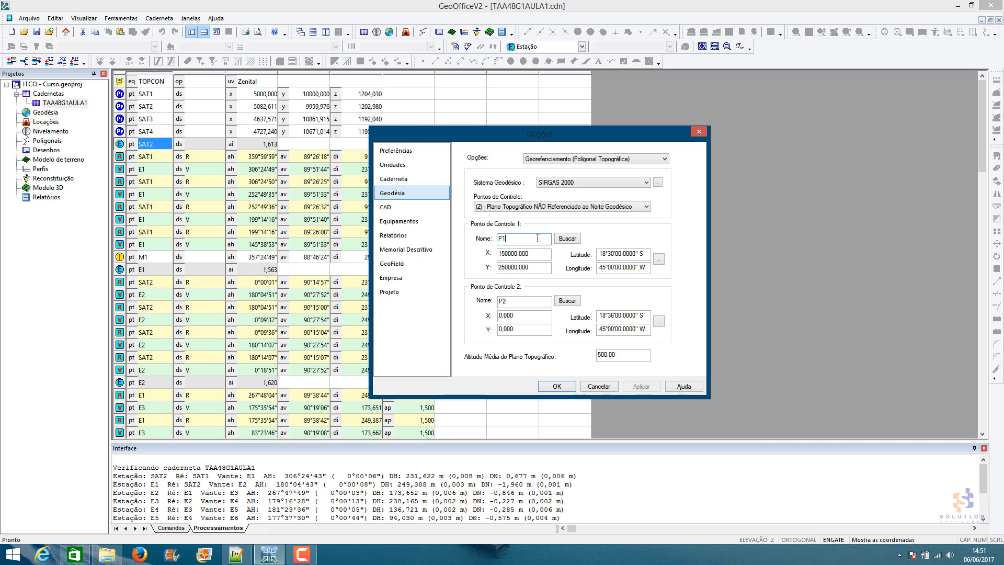
{"action": "double_click", "coordinate": [535, 240]}
{"action": "type", "text": "SAT"}
{"action": "left_click", "coordinate": [568, 238]}
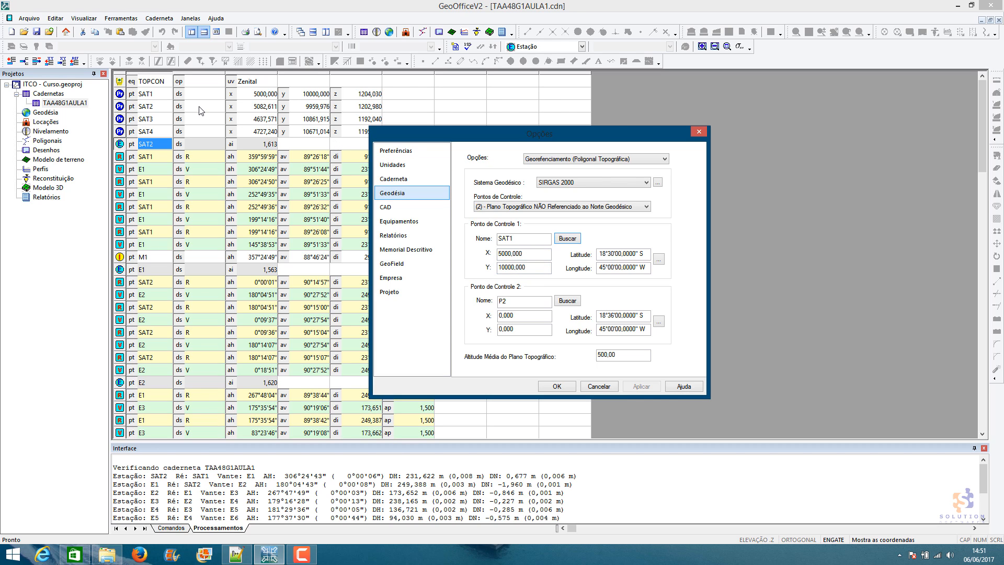
Open the coordinate conversion for SAT1 and set the coordinate type to UTM in zone 22 (-54 até -48).
{"action": "left_click", "coordinate": [662, 259]}
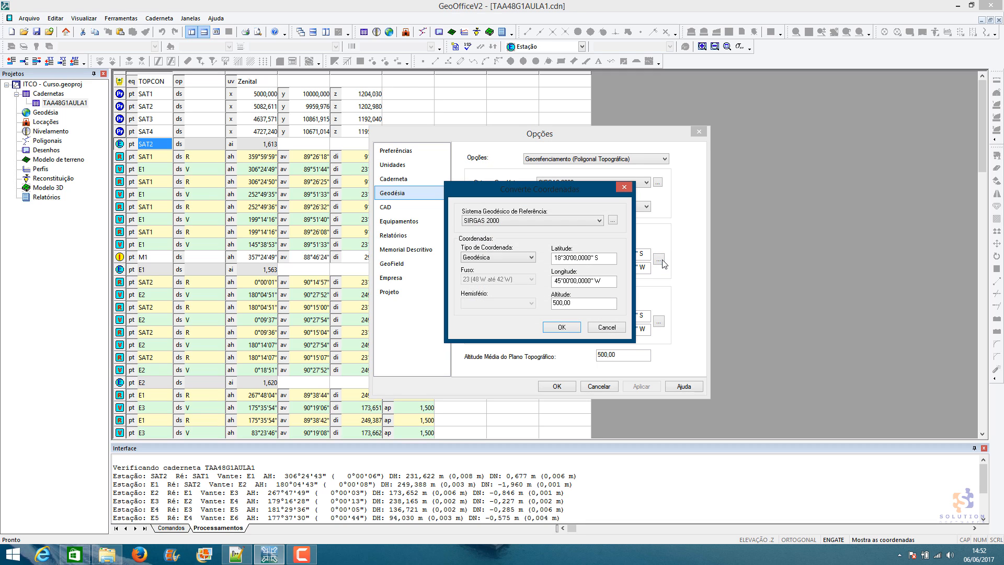
{"action": "left_click", "coordinate": [513, 257]}
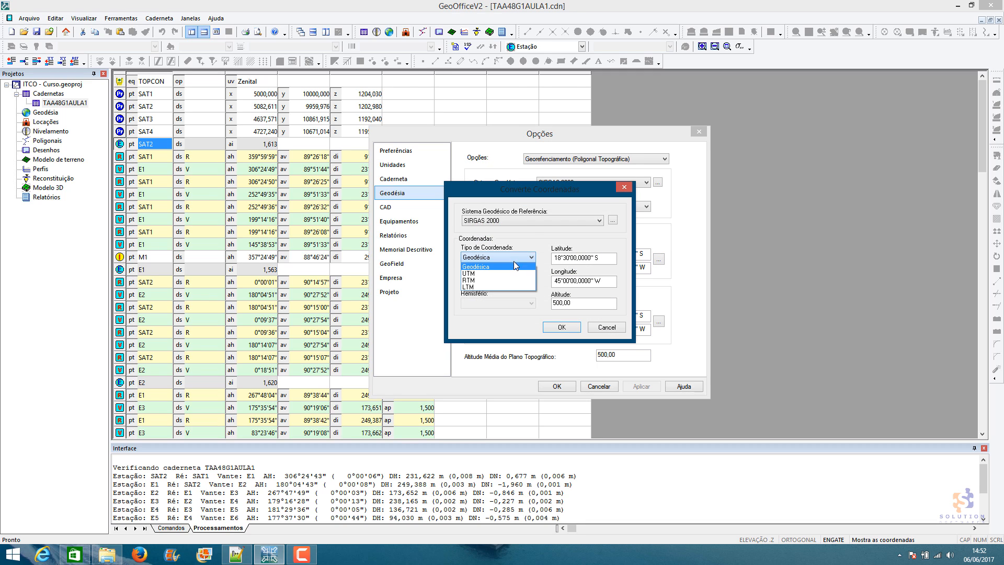
{"action": "left_click", "coordinate": [474, 274]}
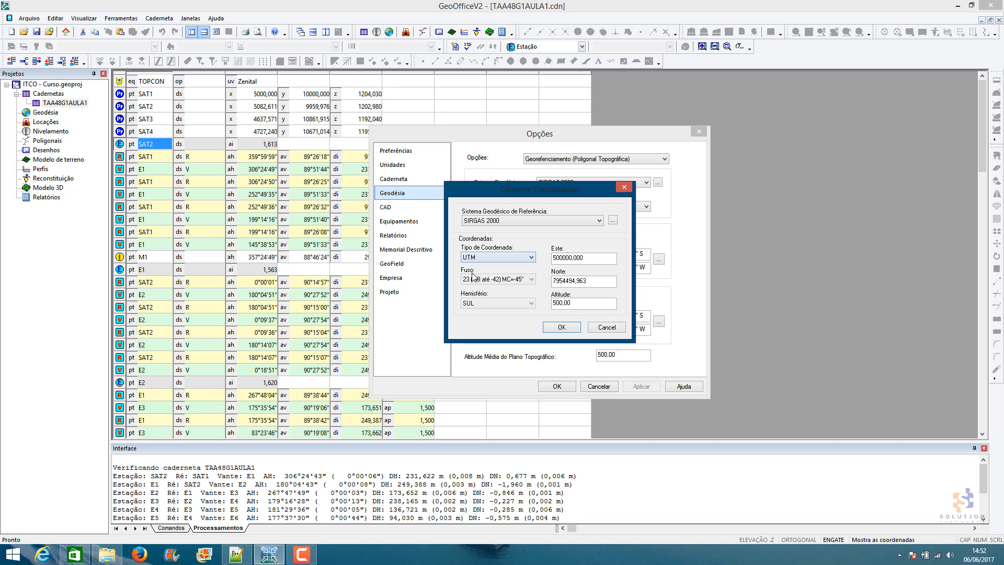
{"action": "left_click", "coordinate": [504, 281]}
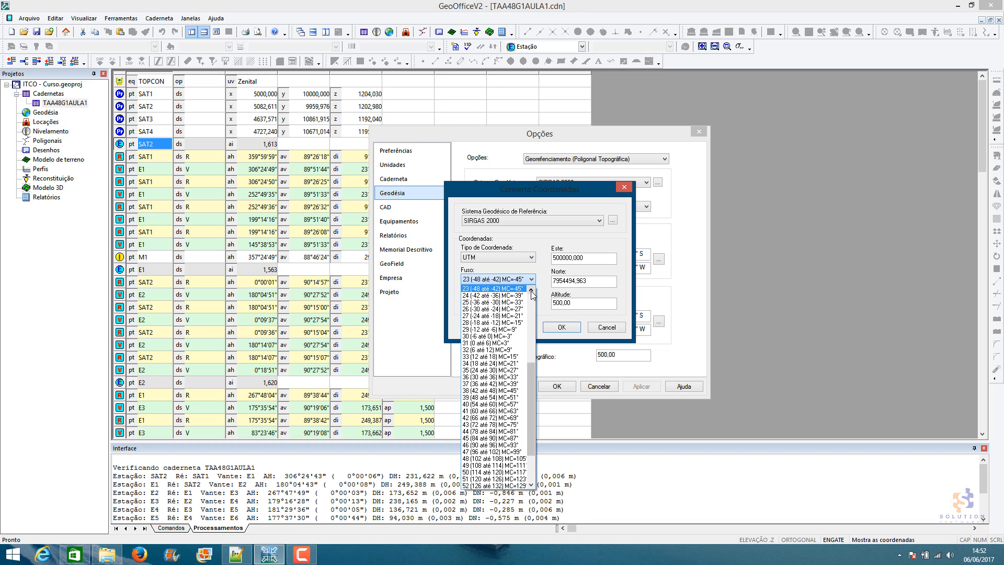
{"action": "left_click", "coordinate": [510, 289]}
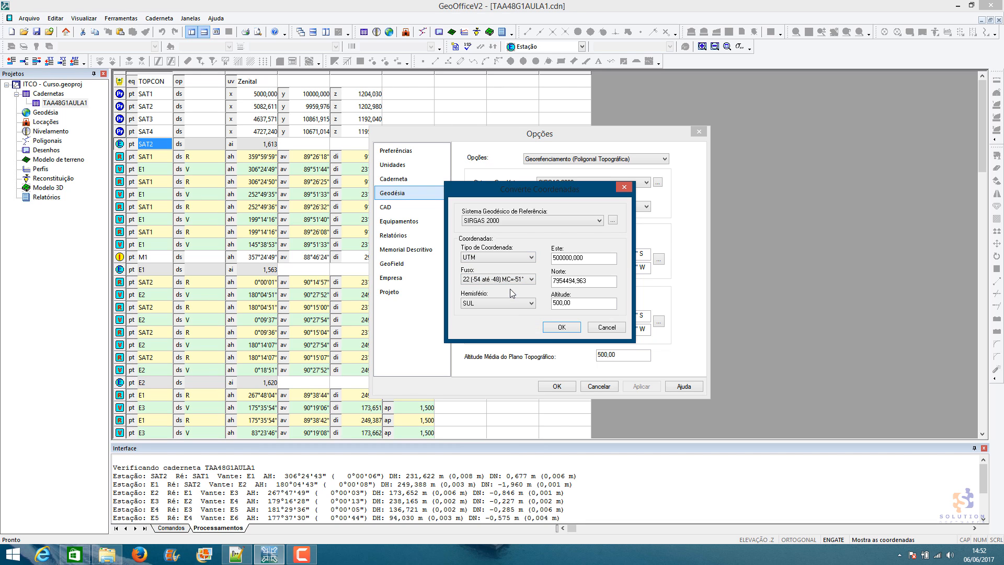
Copy SAT1's UTM easting 818465,141 and northing 8243445,800 from the text file into the coordinate conversion.
{"action": "left_click", "coordinate": [236, 554]}
{"action": "left_click_drag", "start_coordinate": [492, 365], "coordinate": [525, 363]}
{"action": "key", "text": "ctrl+c"}
{"action": "left_click_drag", "start_coordinate": [593, 257], "coordinate": [541, 257]}
{"action": "key", "text": "ctrl+v"}
{"action": "left_click", "coordinate": [237, 554]}
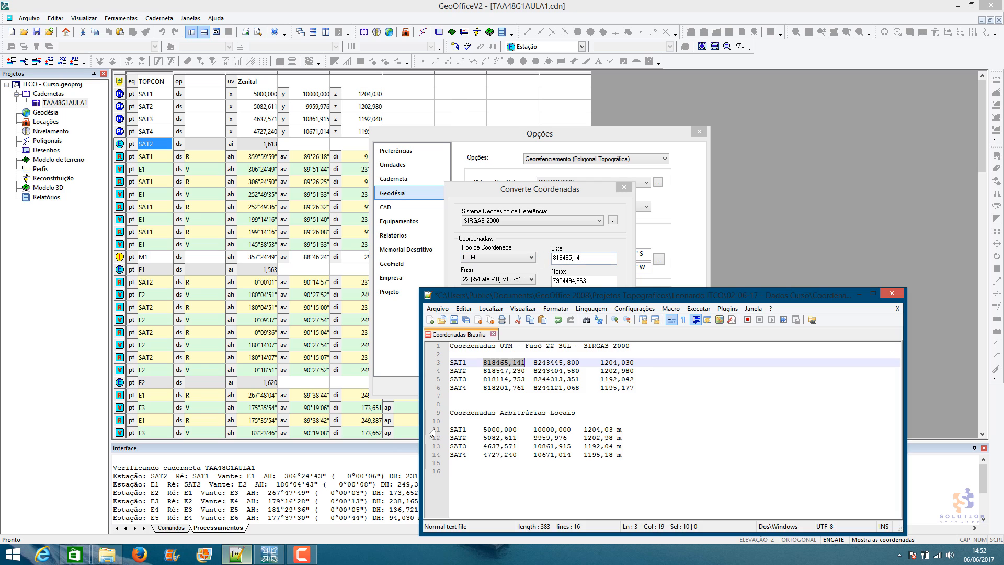
{"action": "left_click", "coordinate": [536, 362]}
{"action": "left_click_drag", "start_coordinate": [536, 362], "coordinate": [580, 360]}
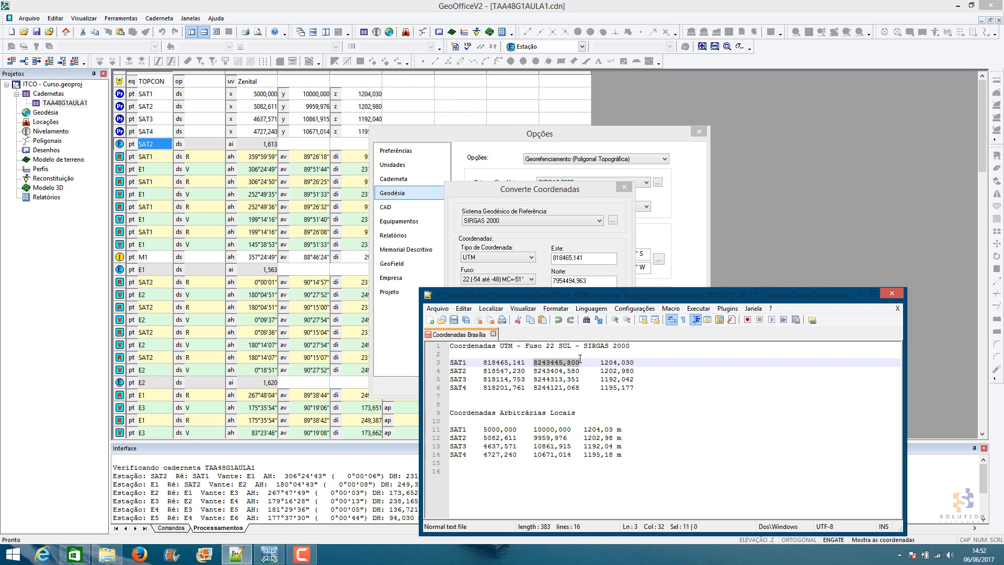
{"action": "key", "text": "ctrl+c"}
{"action": "left_click", "coordinate": [587, 240]}
{"action": "left_click_drag", "start_coordinate": [596, 281], "coordinate": [529, 284]}
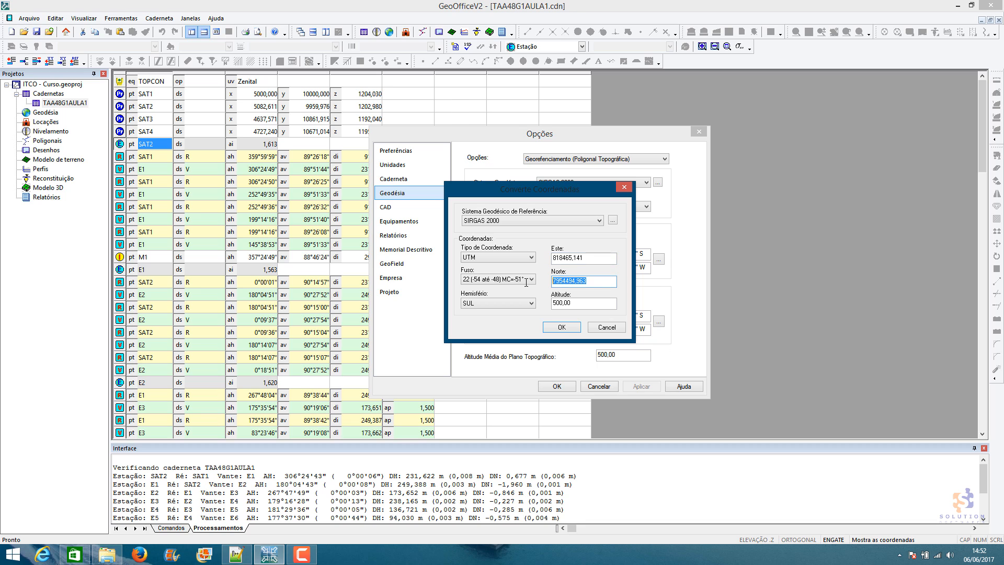
{"action": "key", "text": "ctrl+v"}
Copy SAT1's altitude 1204,030 from the text file into the coordinate conversion and accept the converted coordinates.
{"action": "left_click", "coordinate": [236, 554]}
{"action": "left_click_drag", "start_coordinate": [601, 362], "coordinate": [635, 363]}
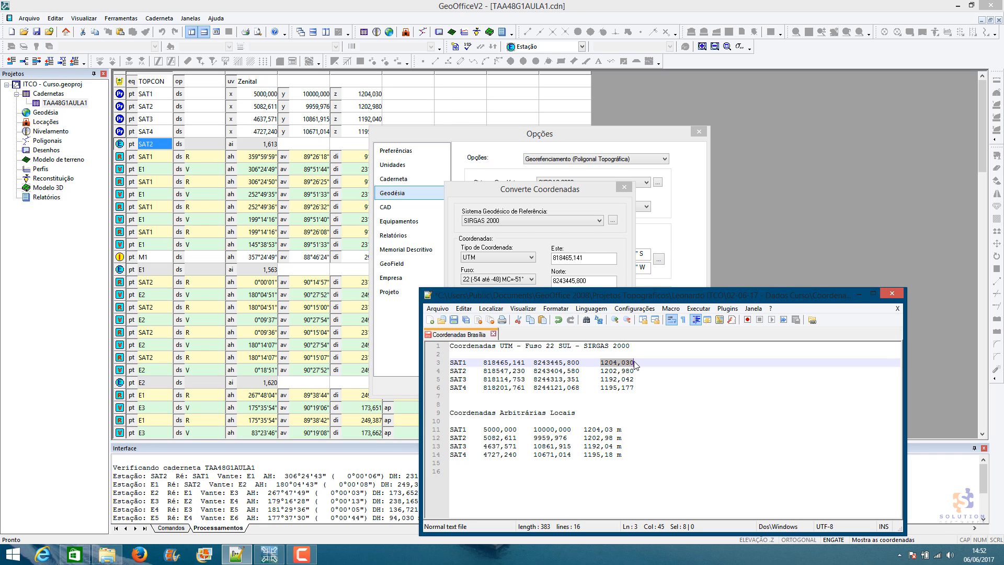
{"action": "left_click", "coordinate": [624, 282]}
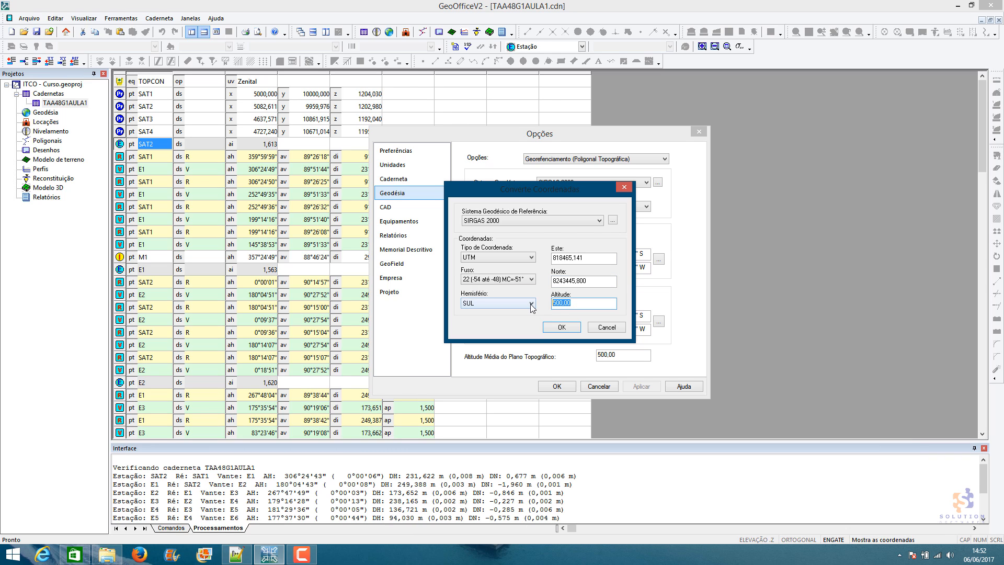
{"action": "key", "text": "ctrl+v"}
{"action": "left_click", "coordinate": [561, 327]}
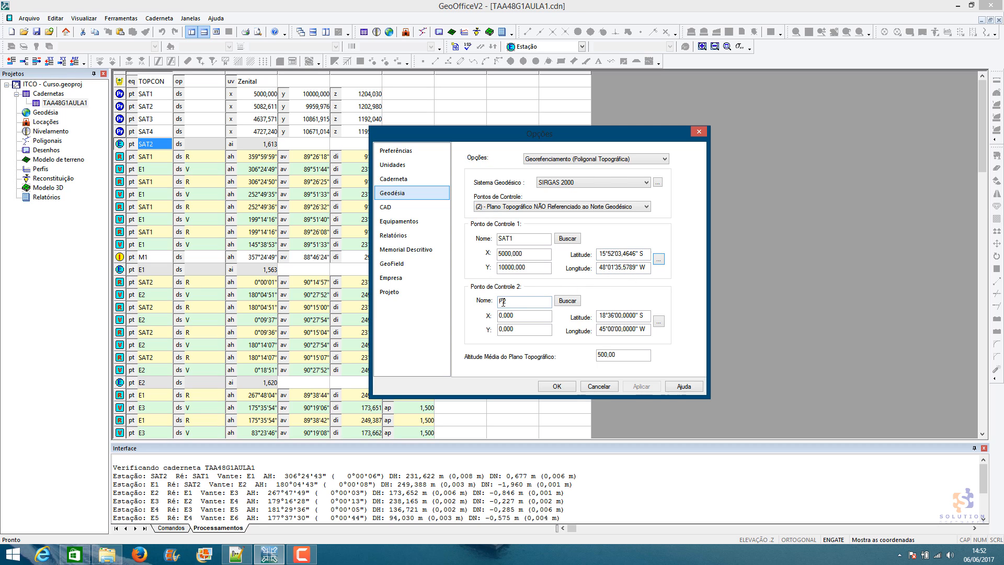
Name control point 2 SAT2 and fetch its local X and Y coordinates from the field book.
{"action": "left_click_drag", "start_coordinate": [522, 301], "coordinate": [501, 301]}
{"action": "type", "text": "SAT2"}
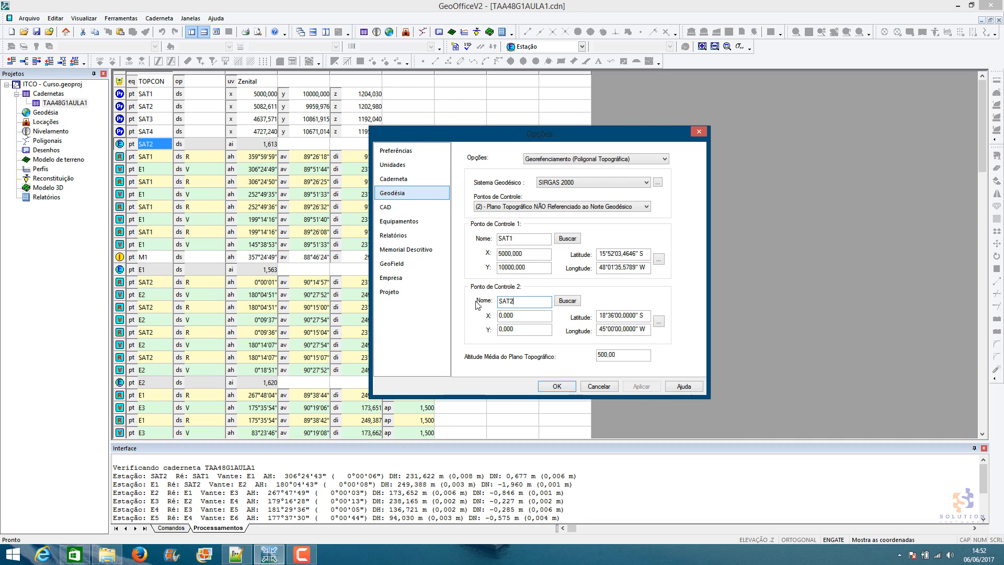
{"action": "left_click", "coordinate": [567, 302]}
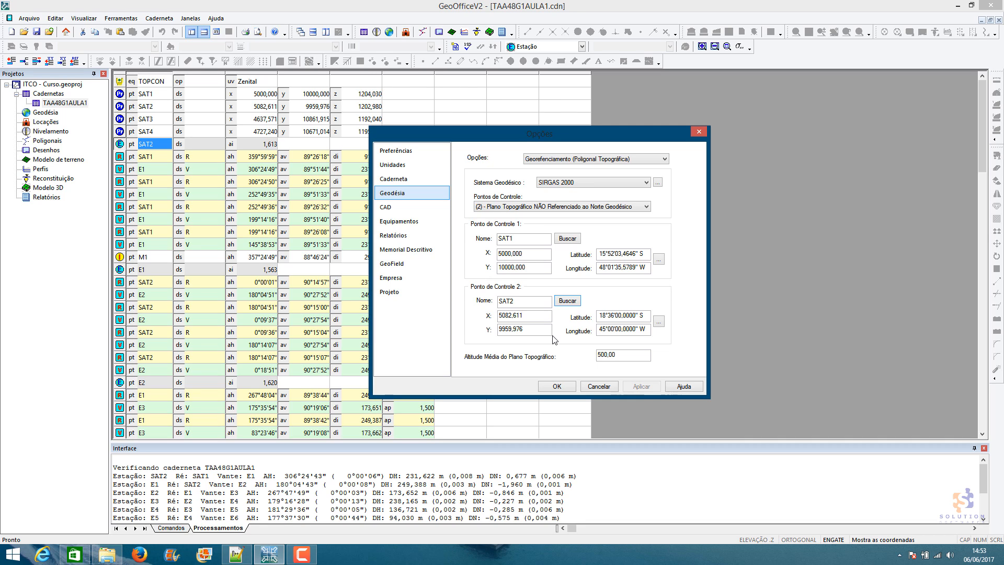
{"action": "left_click", "coordinate": [579, 207]}
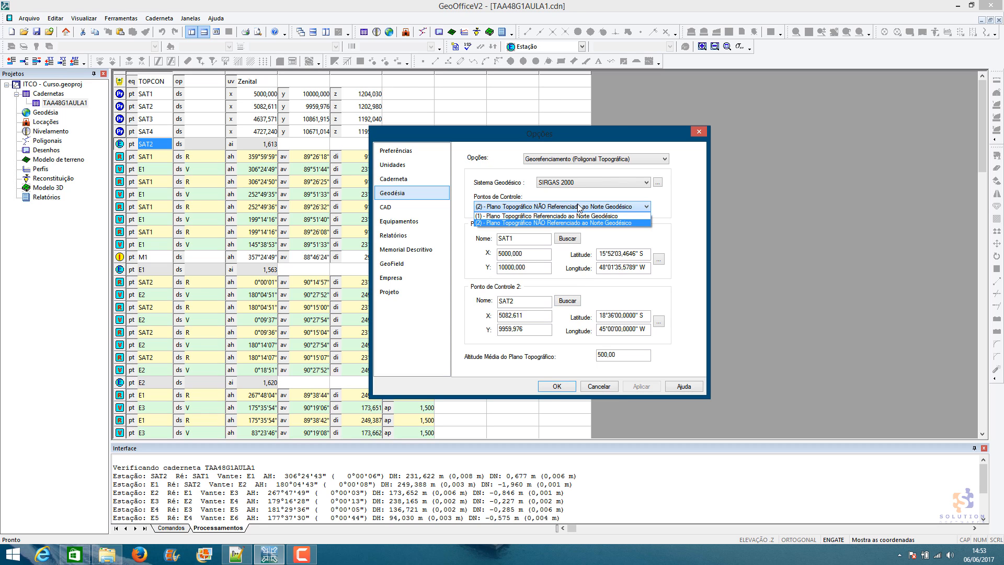
{"action": "left_click", "coordinate": [578, 207]}
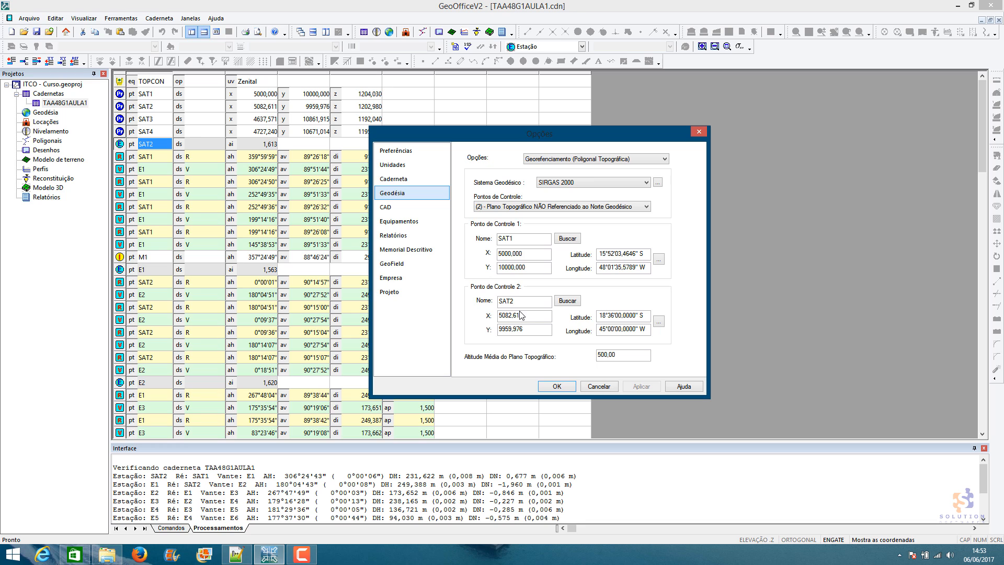
Open the coordinate conversion for SAT2 and copy its UTM easting 818547,230 from the text file.
{"action": "left_click", "coordinate": [659, 321]}
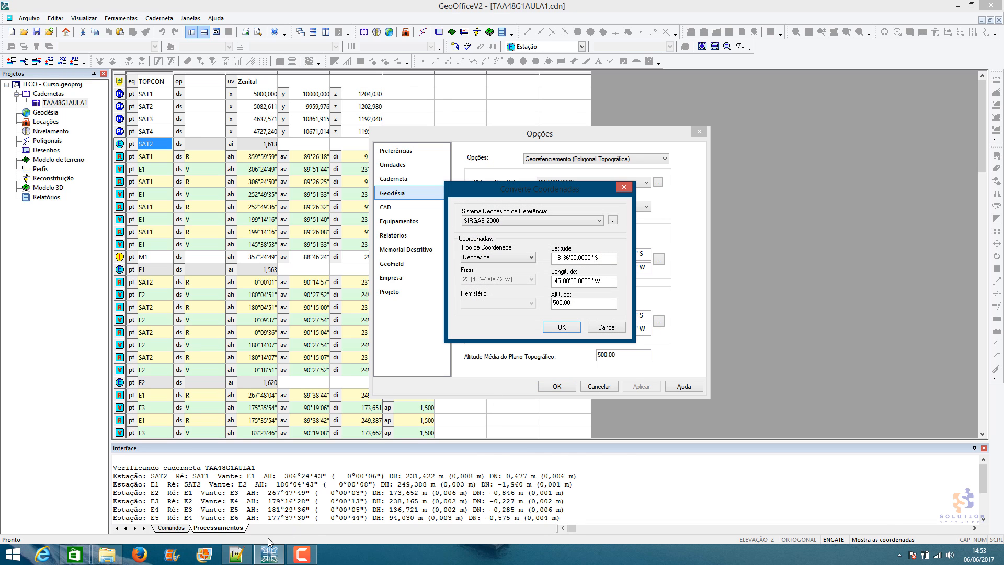
{"action": "left_click", "coordinate": [236, 554]}
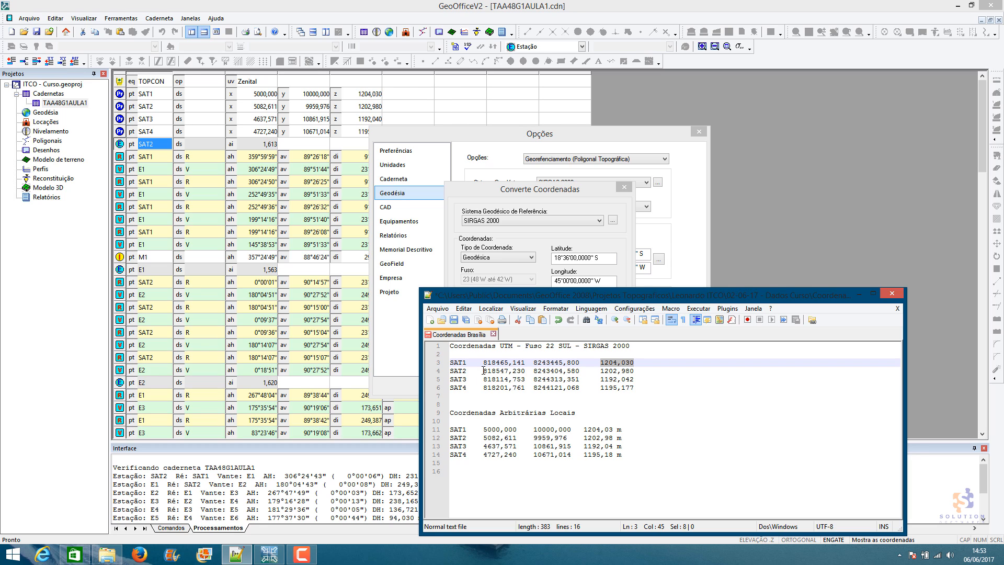
{"action": "left_click_drag", "start_coordinate": [483, 370], "coordinate": [524, 370]}
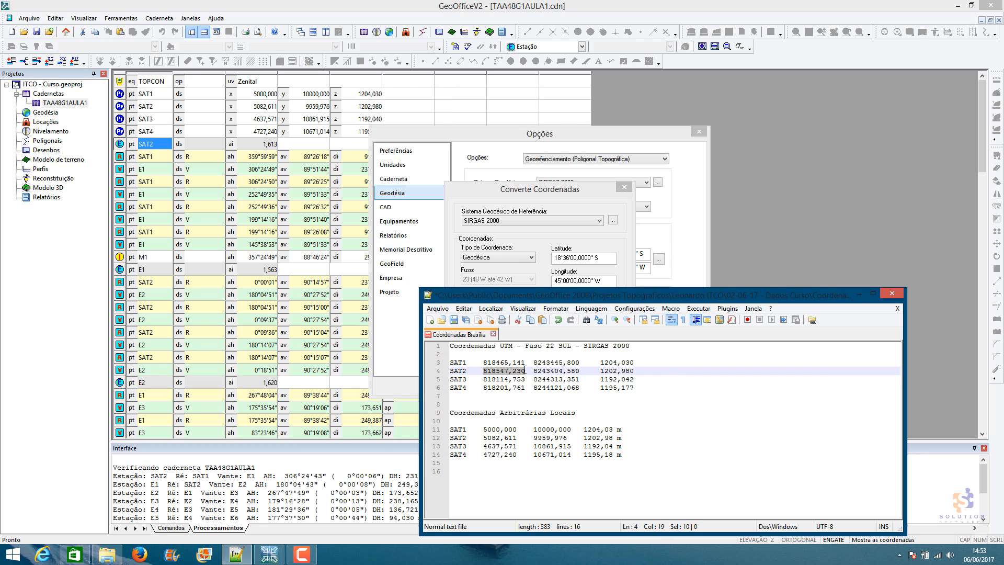
{"action": "left_click", "coordinate": [552, 265]}
Set SAT2's coordinate type to UTM in zone 22 (-54 até -48).
{"action": "left_click", "coordinate": [507, 257]}
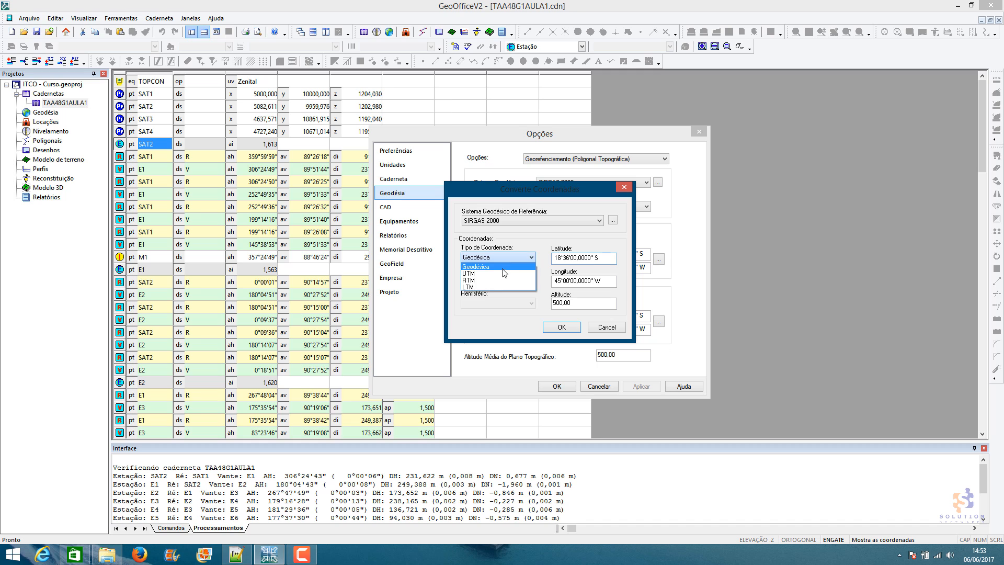
{"action": "left_click", "coordinate": [502, 273]}
{"action": "left_click", "coordinate": [530, 279]}
{"action": "left_click", "coordinate": [531, 291]}
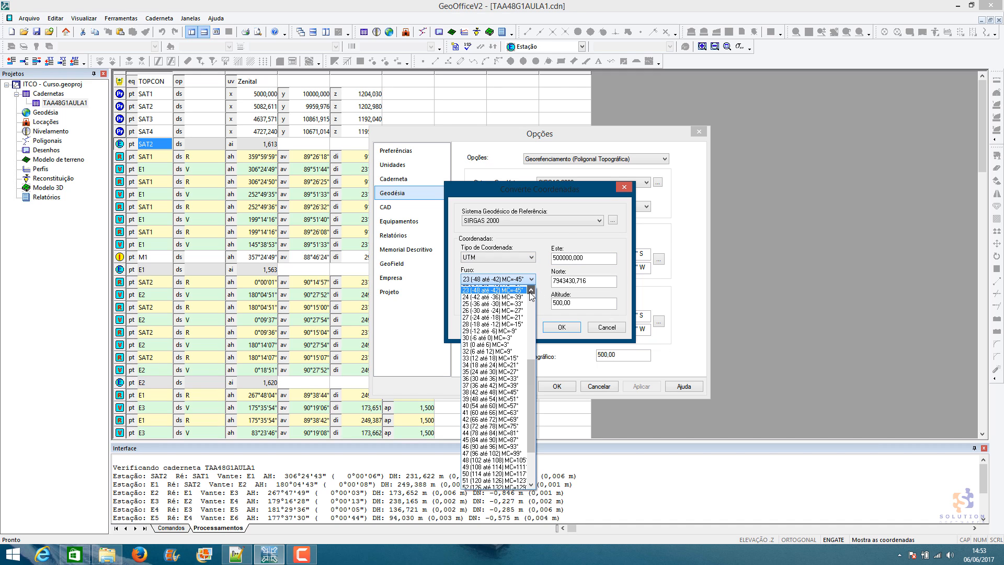
{"action": "left_click", "coordinate": [531, 291]}
{"action": "left_click", "coordinate": [507, 291]}
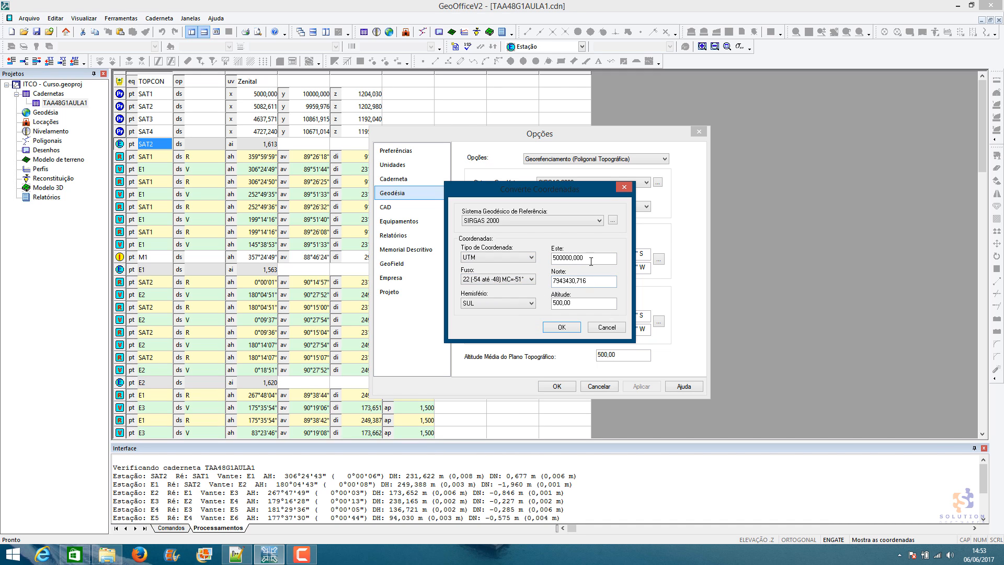
Enter the copied easting 818547,230 and transfer the northing 8243404,580 from the text file into SAT2's coordinate conversion.
{"action": "left_click_drag", "start_coordinate": [591, 259], "coordinate": [523, 259]}
{"action": "key", "text": "ctrl+v"}
{"action": "left_click", "coordinate": [238, 556]}
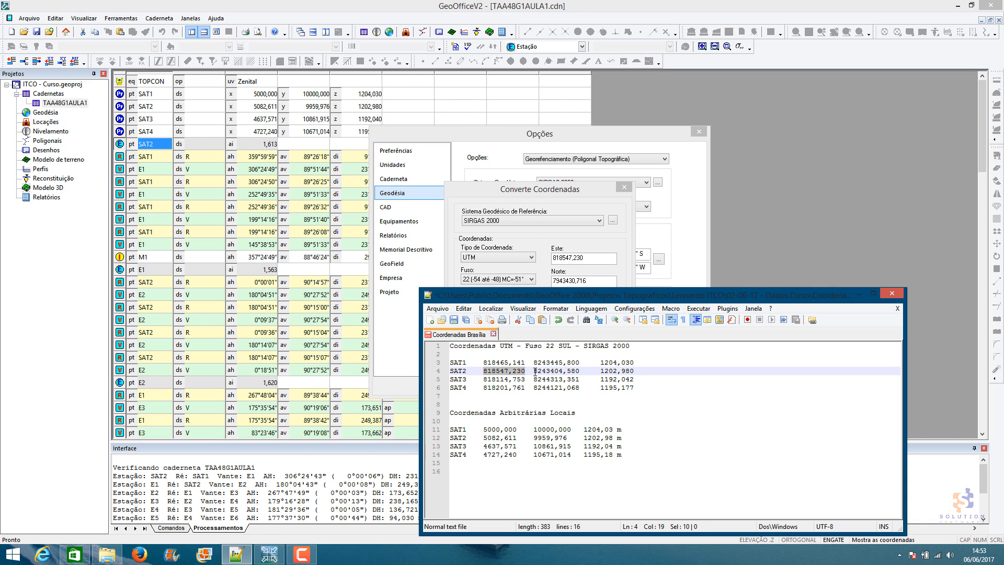
{"action": "left_click_drag", "start_coordinate": [534, 371], "coordinate": [584, 371]}
{"action": "key", "text": "ctrl+c"}
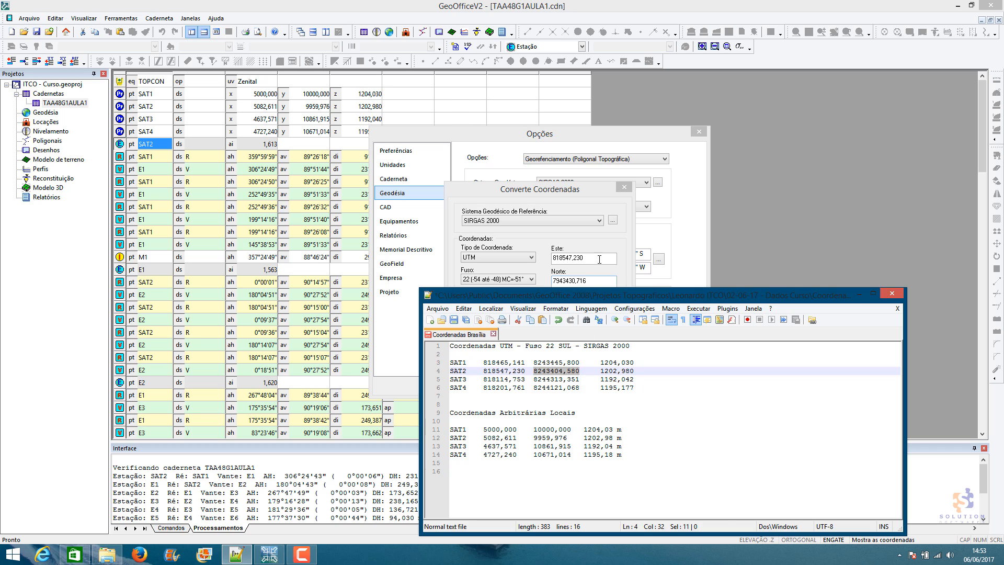
{"action": "left_click_drag", "start_coordinate": [599, 281], "coordinate": [553, 281]}
{"action": "key", "text": "ctrl+v"}
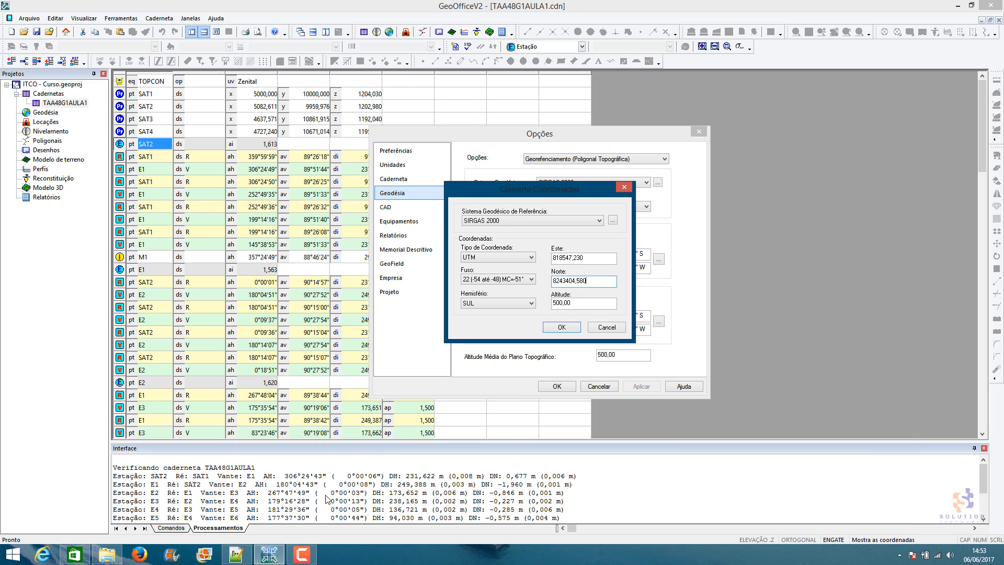
Copy SAT2's altitude 1202,980 from the text file into the coordinate conversion and accept the converted coordinates.
{"action": "left_click", "coordinate": [237, 555]}
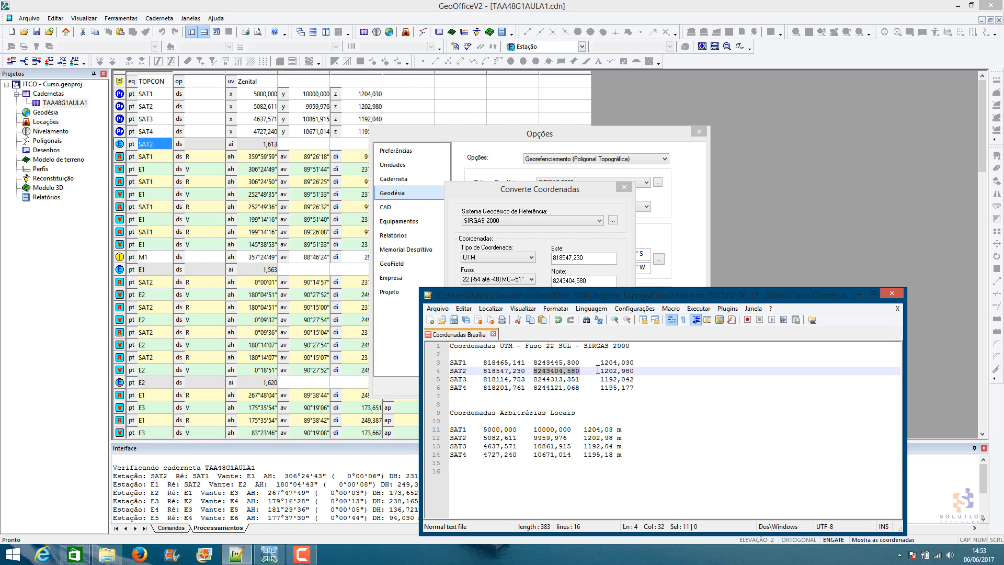
{"action": "left_click_drag", "start_coordinate": [600, 371], "coordinate": [635, 370]}
{"action": "key", "text": "ctrl+c"}
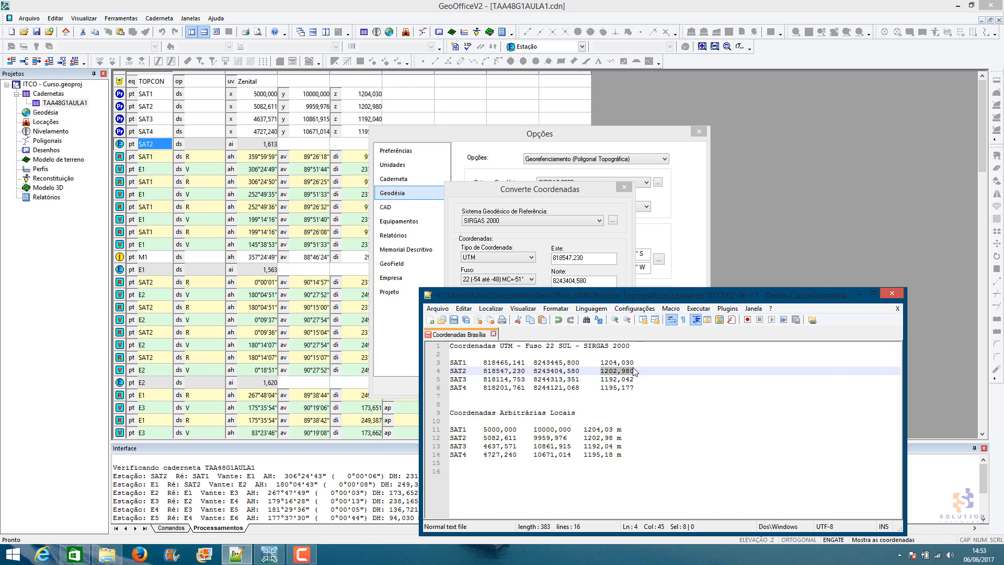
{"action": "left_click", "coordinate": [624, 282]}
{"action": "double_click", "coordinate": [583, 303]}
{"action": "key", "text": "ctrl+v"}
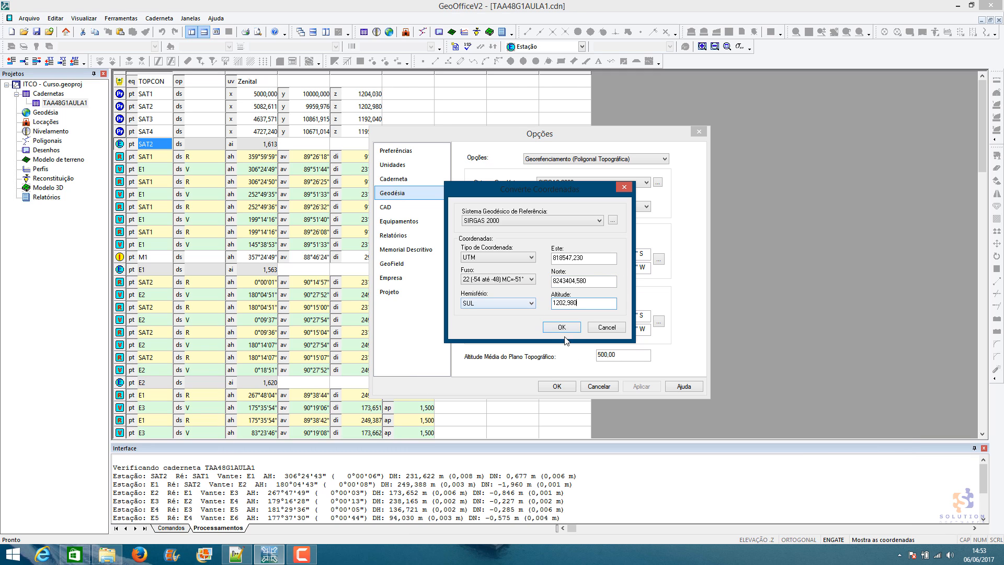
{"action": "left_click", "coordinate": [562, 328]}
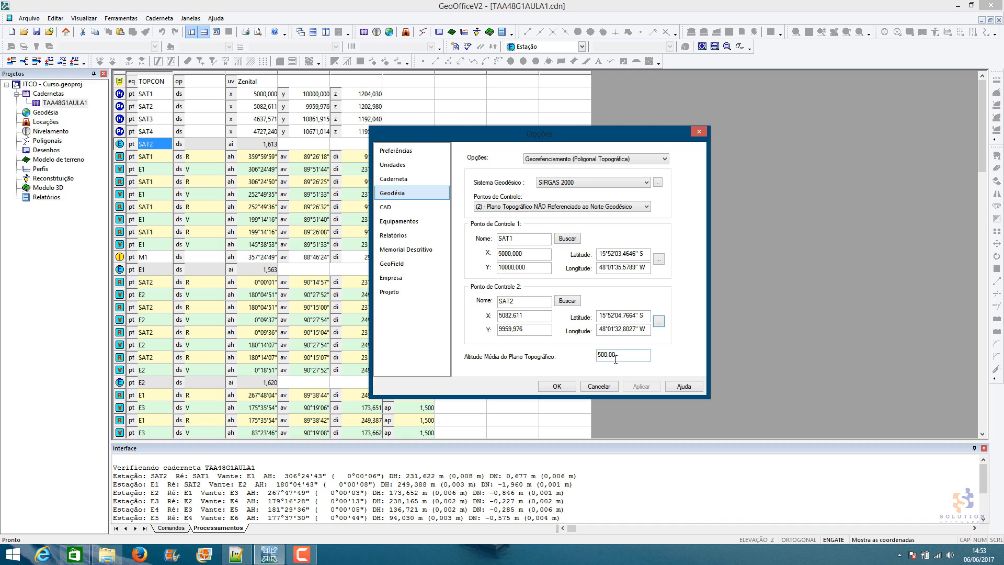
Check the altitudes in the text file, set the topographic plane's mean altitude to 1200, accept the options and save the field book.
{"action": "left_click", "coordinate": [237, 554]}
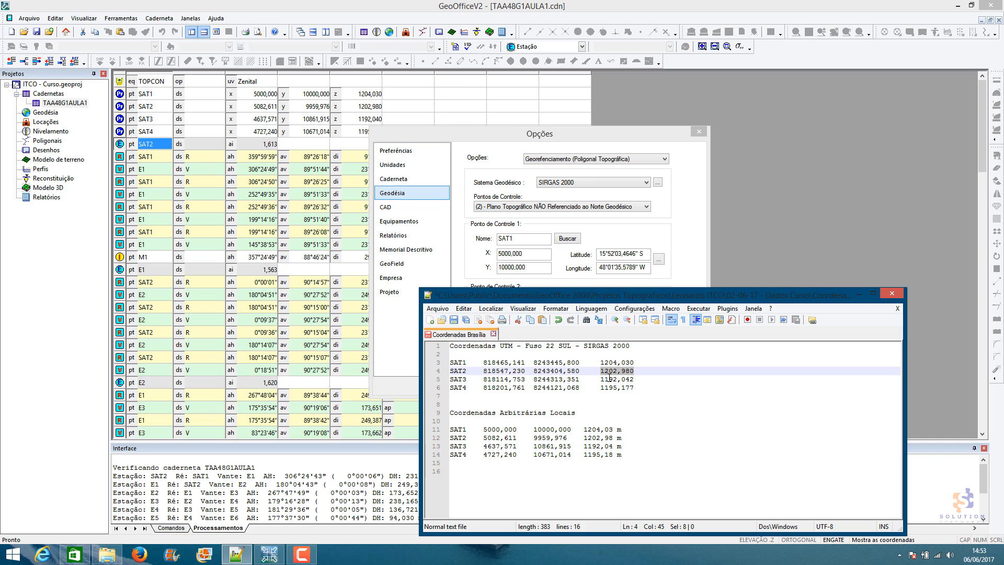
{"action": "left_click", "coordinate": [691, 271]}
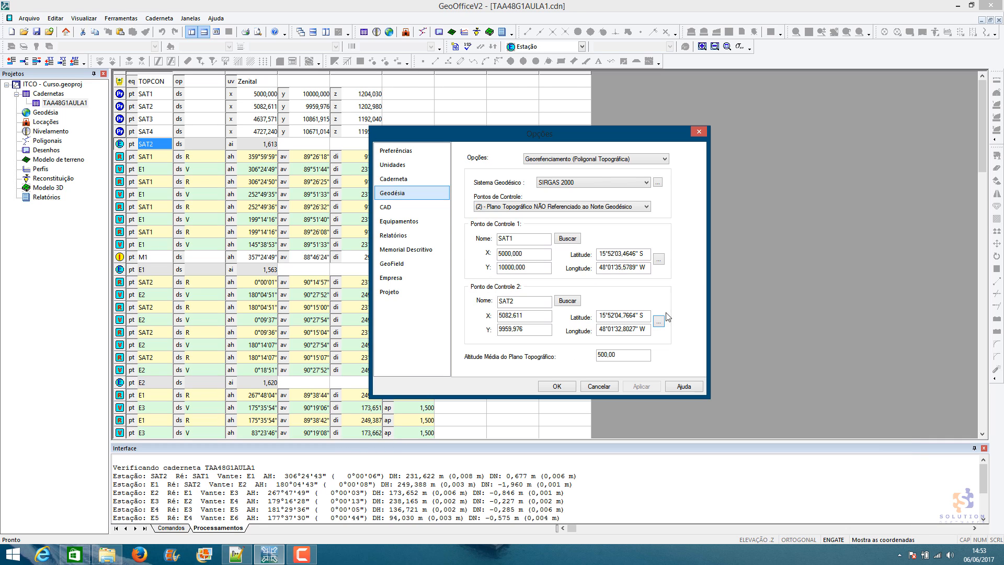
{"action": "double_click", "coordinate": [641, 354]}
{"action": "type", "text": "1200"}
{"action": "left_click", "coordinate": [557, 387]}
{"action": "left_click", "coordinate": [558, 387]}
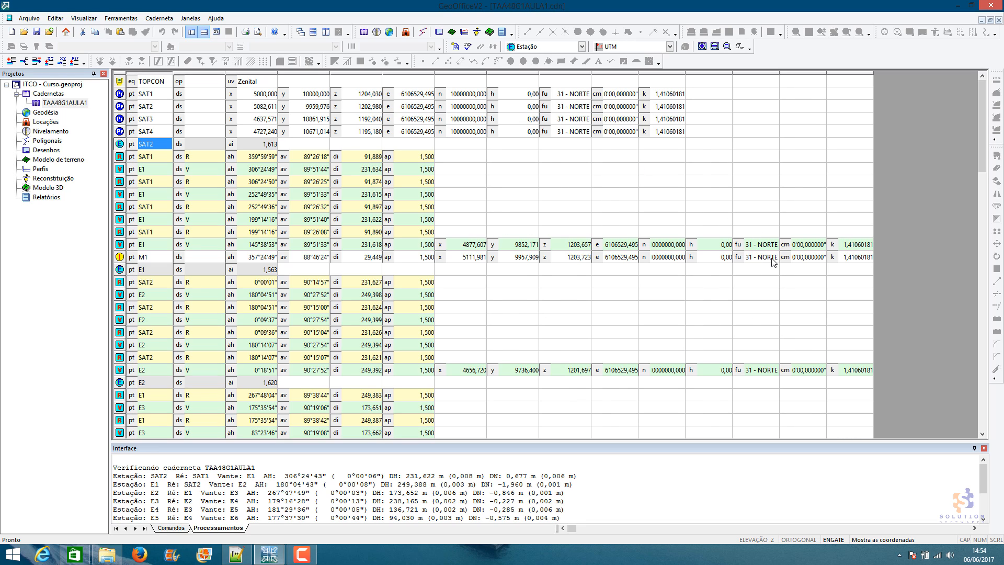
{"action": "left_click", "coordinate": [38, 30]}
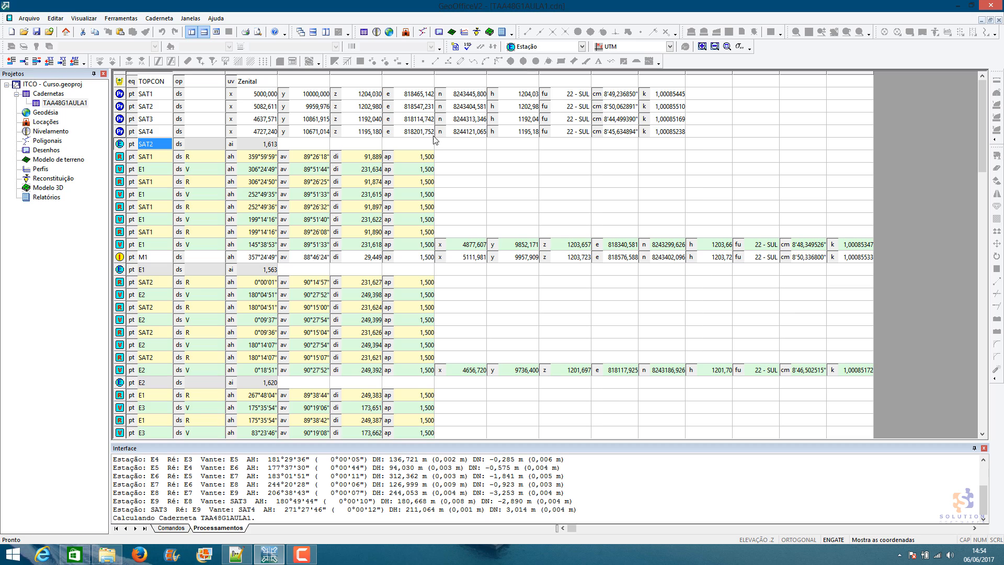
Display the field book's coordinates as Geodésicas and widen the latitude and longitude columns to read the full values.
{"action": "left_click", "coordinate": [647, 47]}
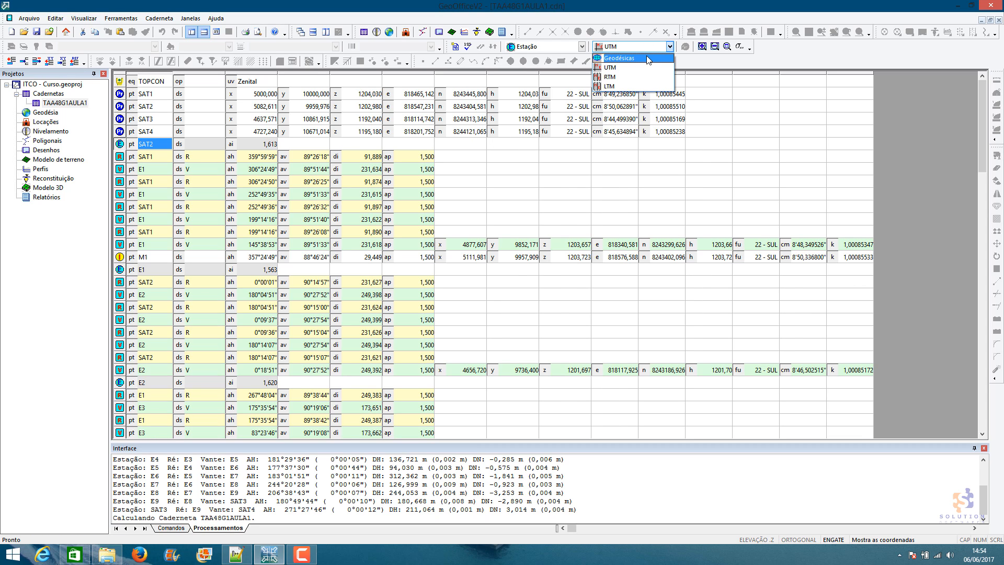
{"action": "left_click", "coordinate": [648, 59]}
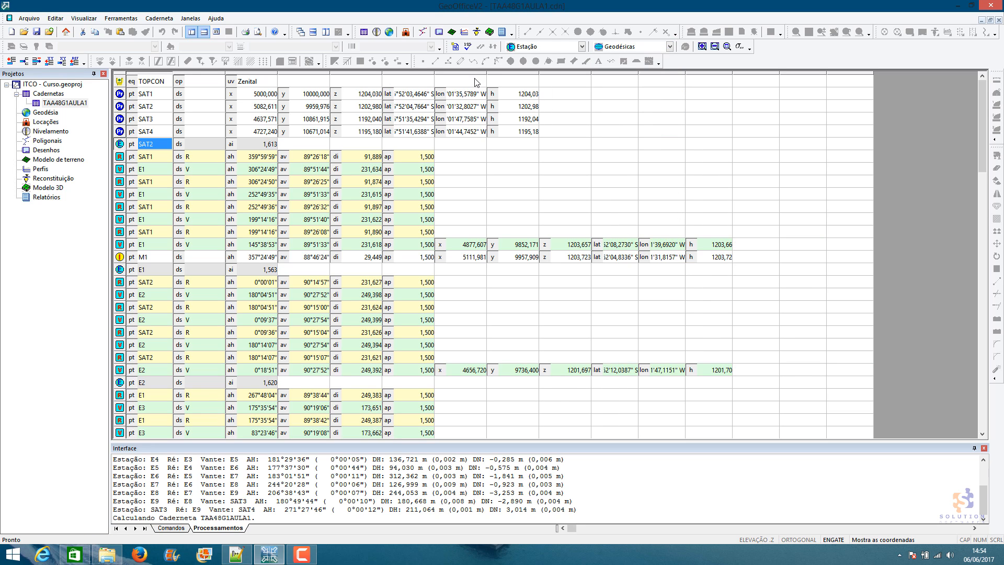
{"action": "left_click_drag", "start_coordinate": [487, 76], "coordinate": [522, 77]}
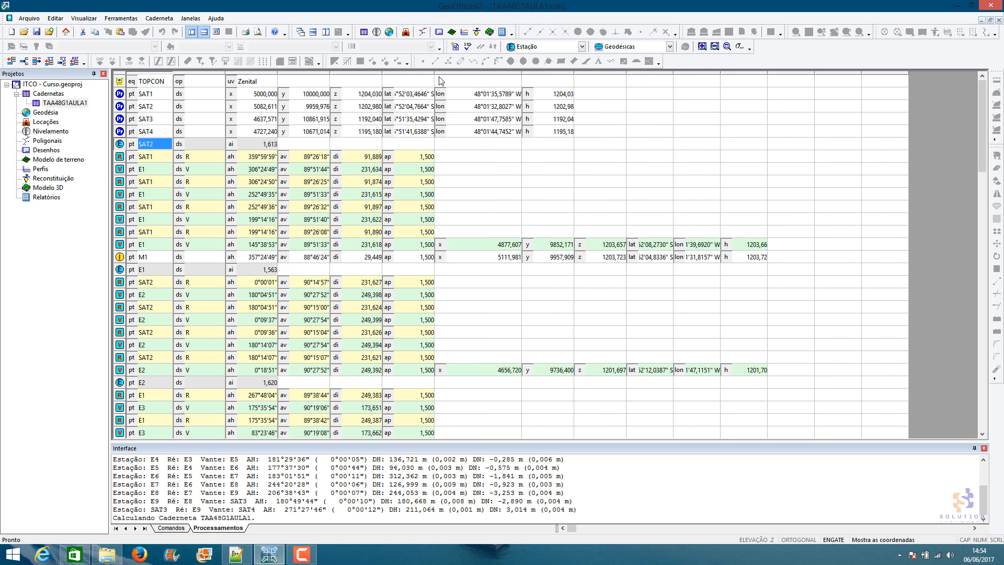
{"action": "left_click_drag", "start_coordinate": [435, 78], "coordinate": [466, 77]}
View the field book's coordinates in the RTM projection and in the LTM projection.
{"action": "left_click", "coordinate": [625, 47]}
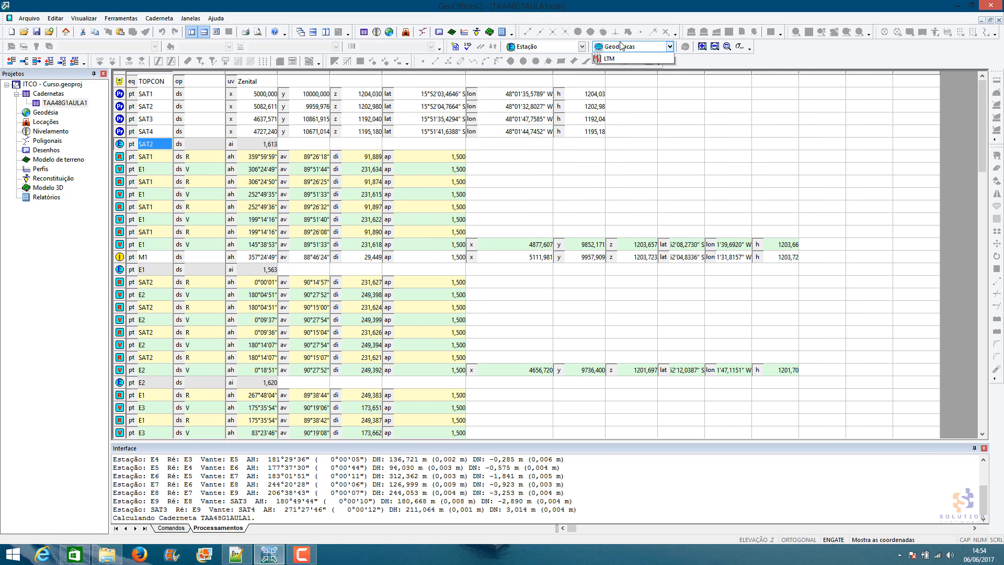
{"action": "left_click", "coordinate": [620, 73]}
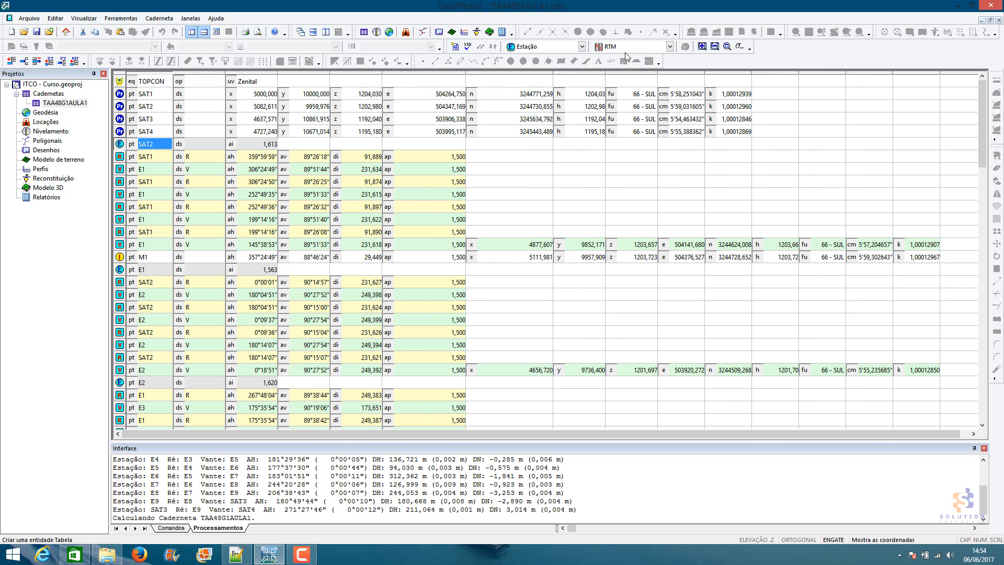
{"action": "left_click", "coordinate": [626, 48]}
{"action": "left_click", "coordinate": [621, 84]}
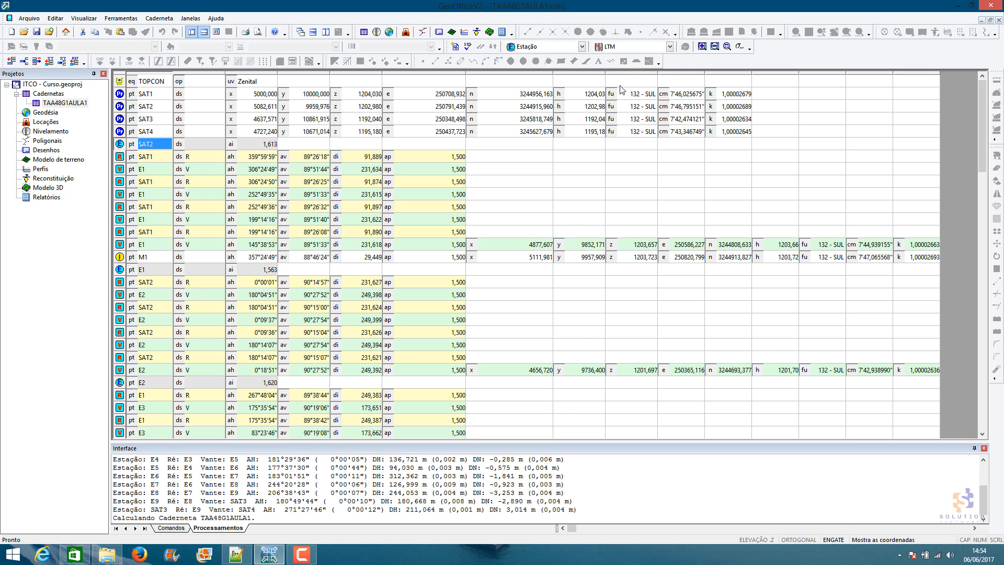
Return the coordinate display to UTM and widen the cm column to read its full values.
{"action": "left_click", "coordinate": [625, 47]}
{"action": "left_click", "coordinate": [622, 65]}
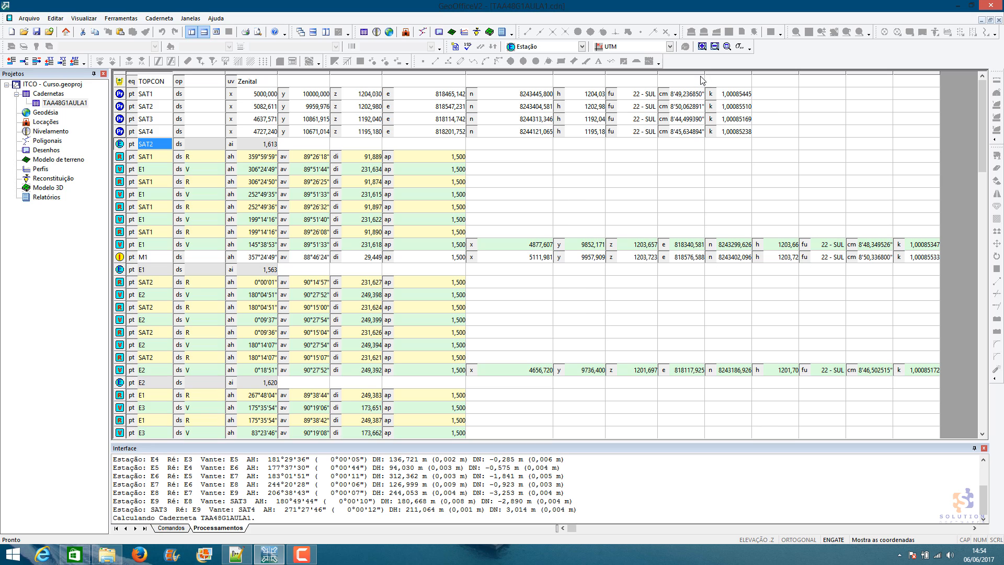
{"action": "left_click_drag", "start_coordinate": [705, 71], "coordinate": [718, 72]}
{"action": "left_click_drag", "start_coordinate": [718, 72], "coordinate": [734, 71]}
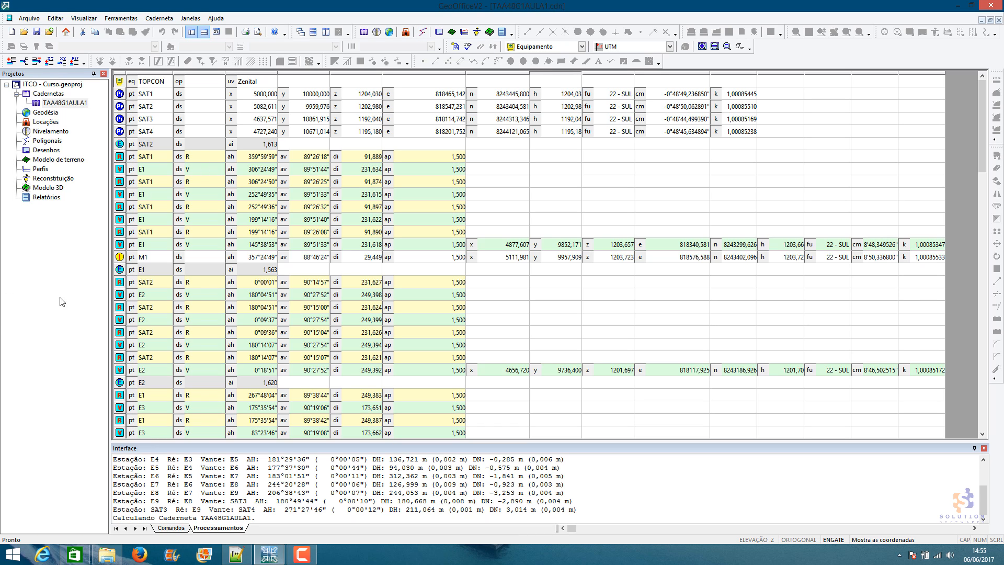
Create a traverse (Poligonal) named Poli1 with the station sequence from SAT1 - SAT2 > E1 to E9 - SAT3 > SAT4.
{"action": "right_click", "coordinate": [51, 244]}
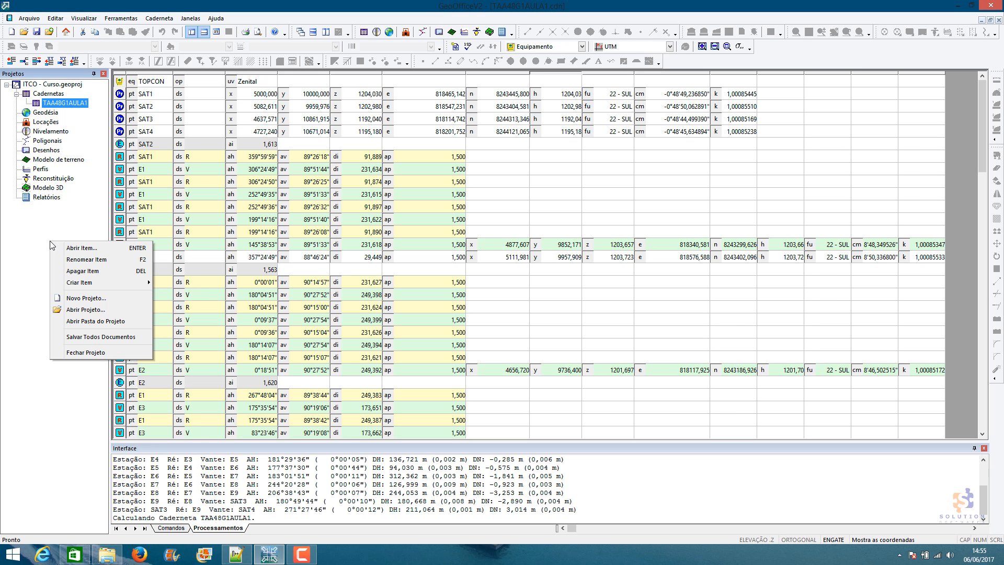
{"action": "mouse_move", "coordinate": [88, 283]}
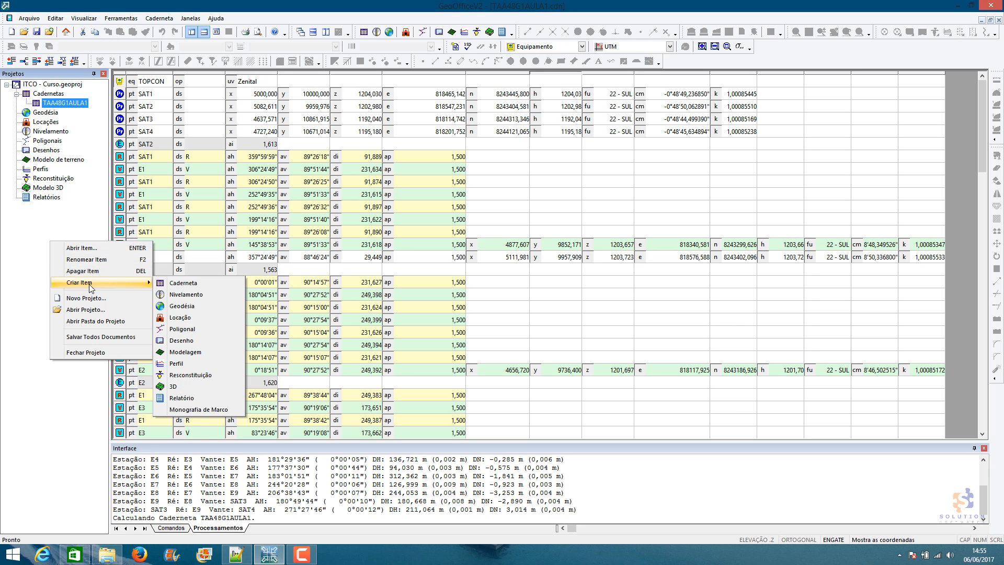
{"action": "left_click", "coordinate": [181, 331]}
{"action": "type", "text": "Poli1"}
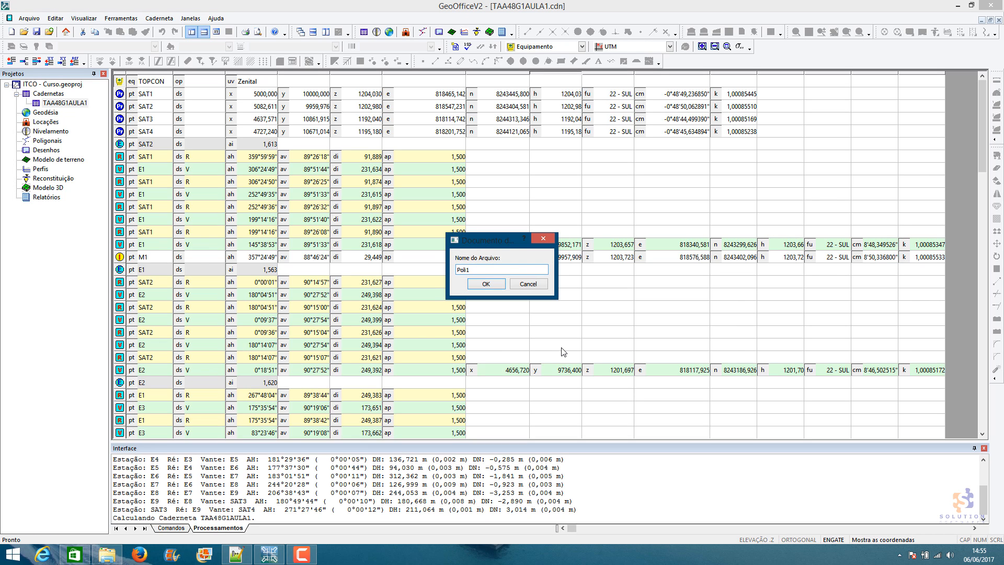
{"action": "left_click", "coordinate": [486, 284]}
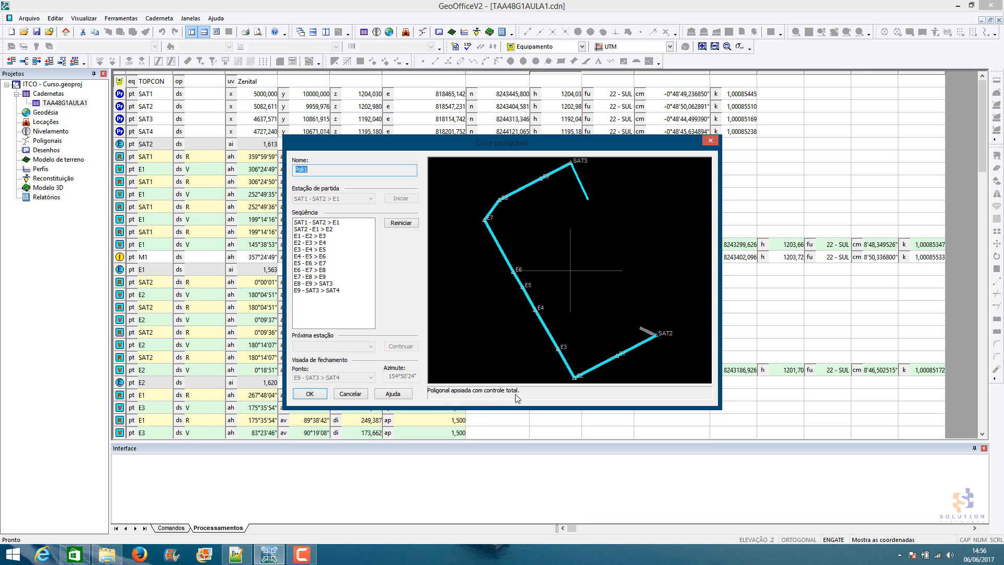
{"action": "left_click", "coordinate": [310, 396]}
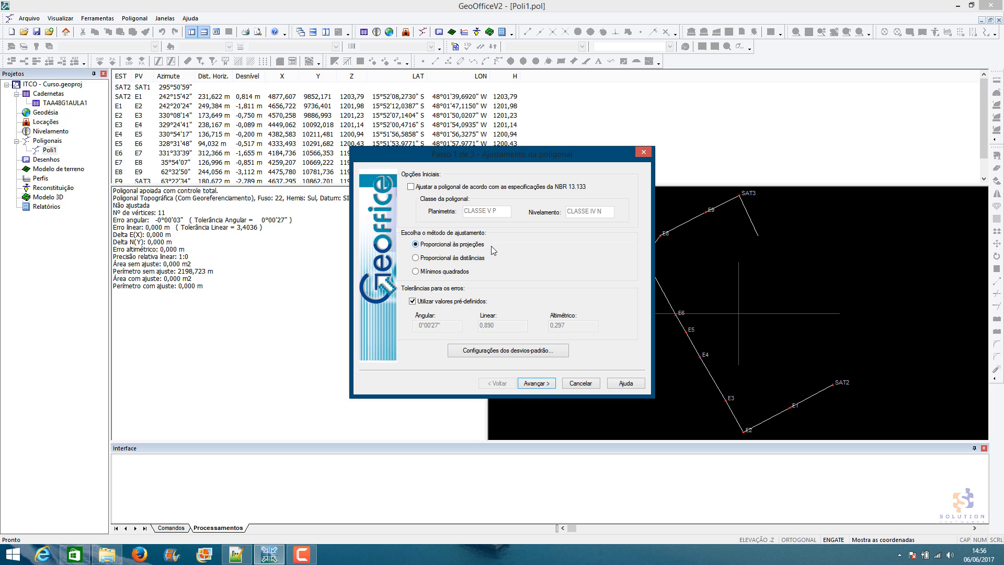
Adjust the Poli1 traverse proportionally to the projections, compensating the angular error before the linear error and also the elevations.
{"action": "left_click", "coordinate": [536, 383]}
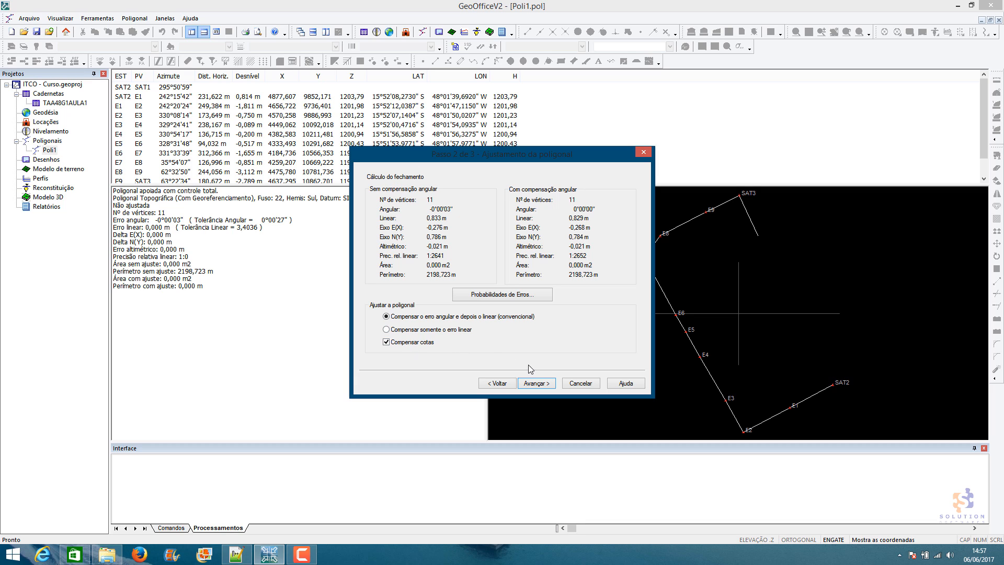
{"action": "left_click", "coordinate": [536, 384]}
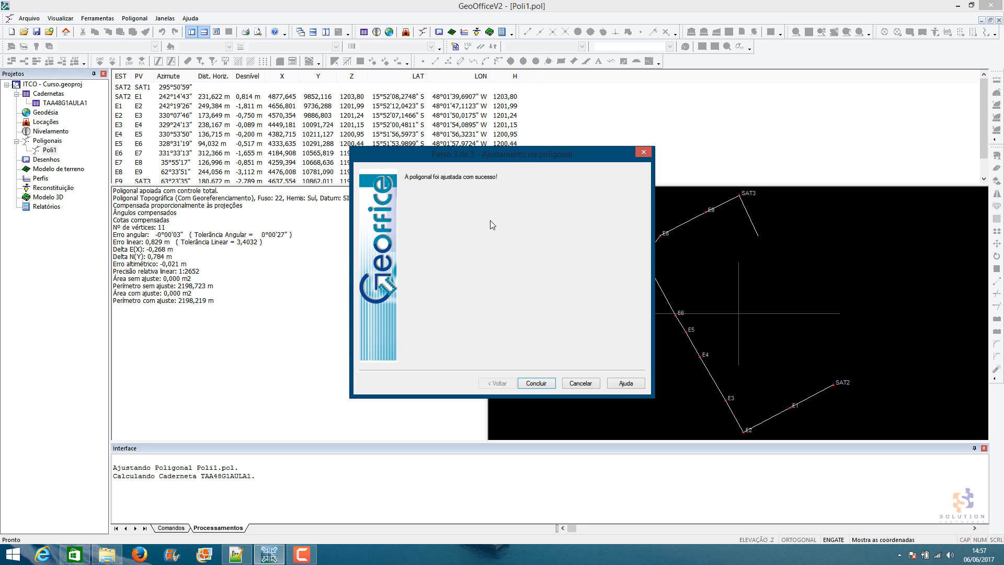
{"action": "left_click", "coordinate": [539, 384]}
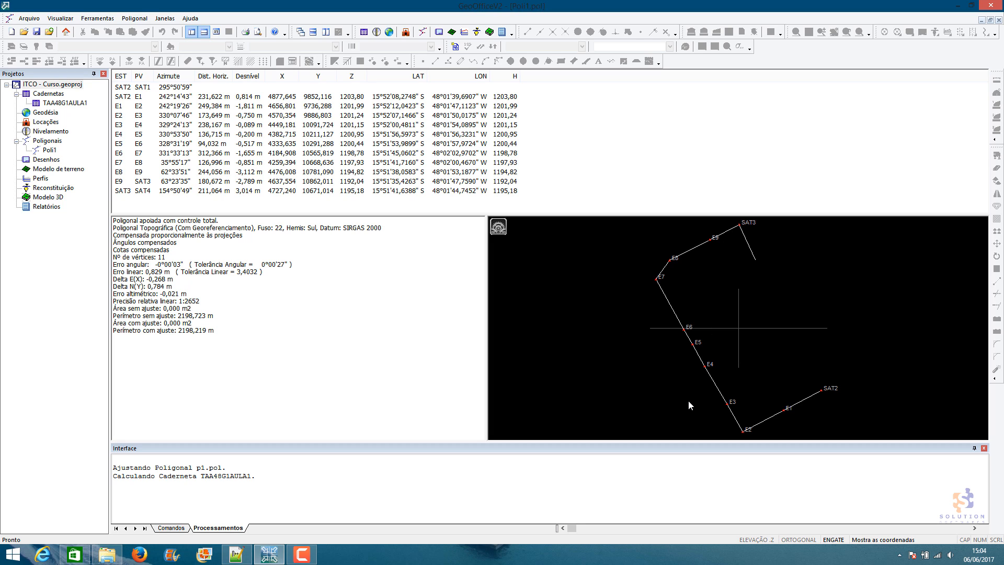
Generate the reiteration calculation report from TAA48G1AULA1_REIT and close it.
{"action": "left_click", "coordinate": [456, 47]}
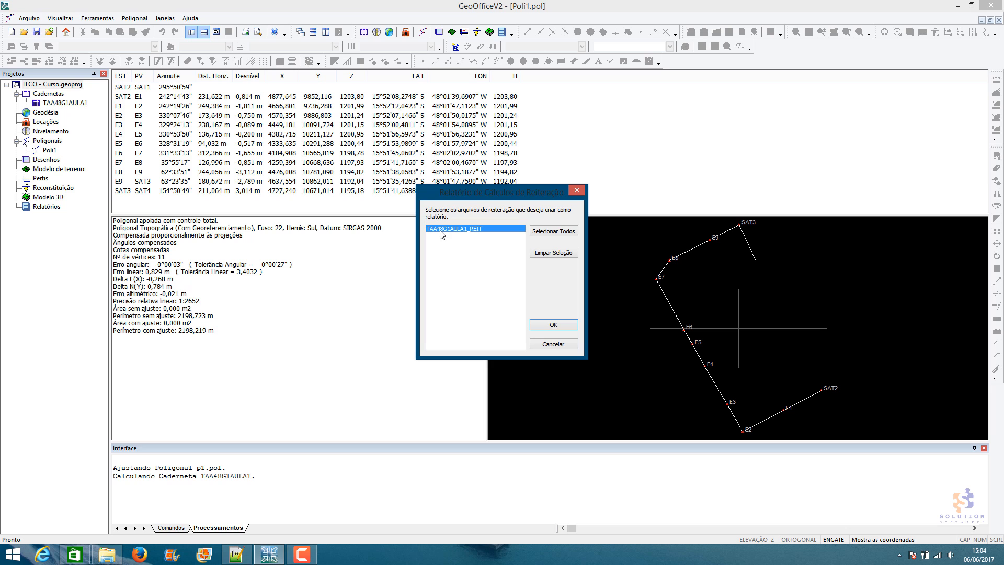
{"action": "left_click", "coordinate": [547, 326]}
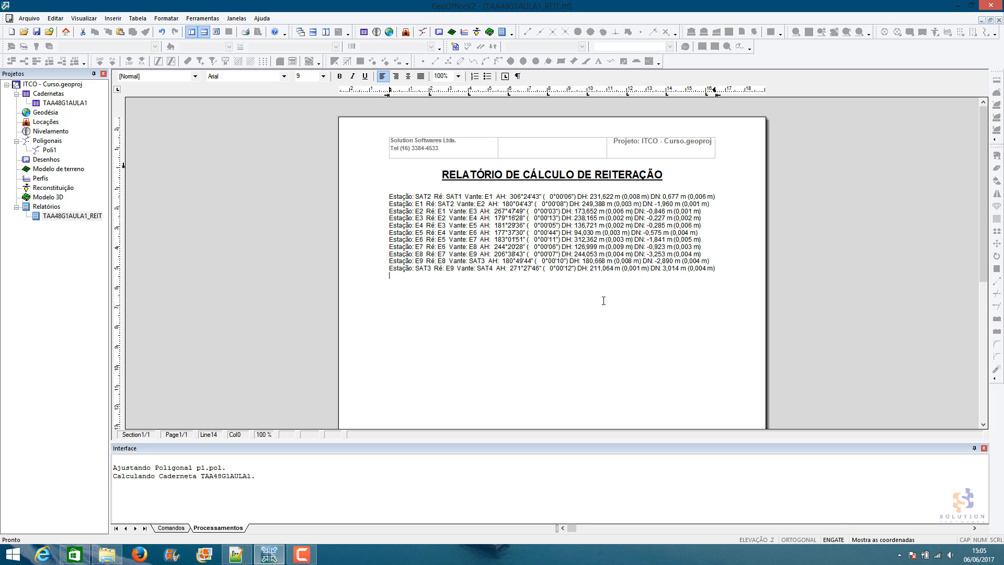
{"action": "left_click", "coordinate": [999, 20]}
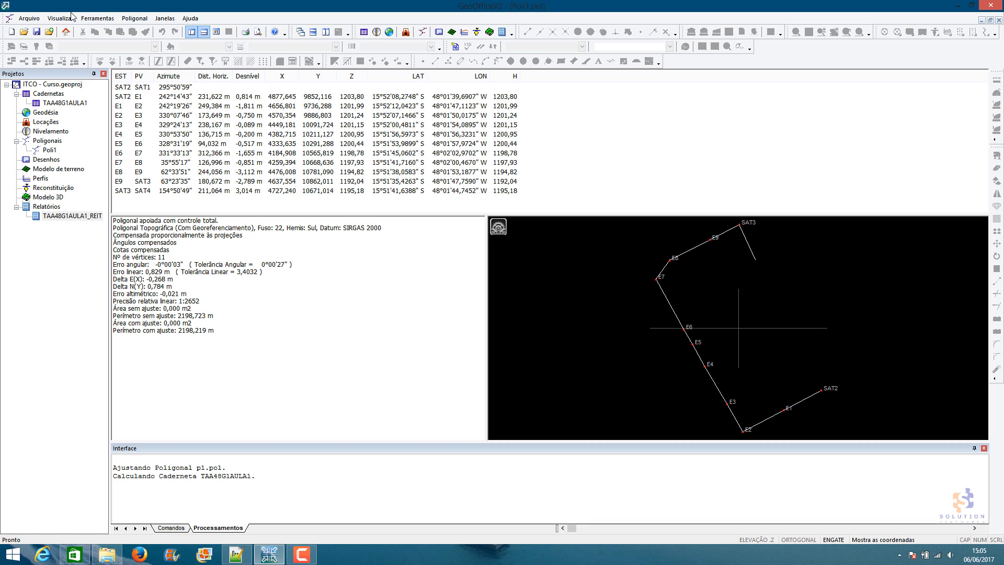
Preview the Poli1 printout, examine the sketch, characteristics and coordinate table on both pages, and close the preview.
{"action": "left_click", "coordinate": [29, 19]}
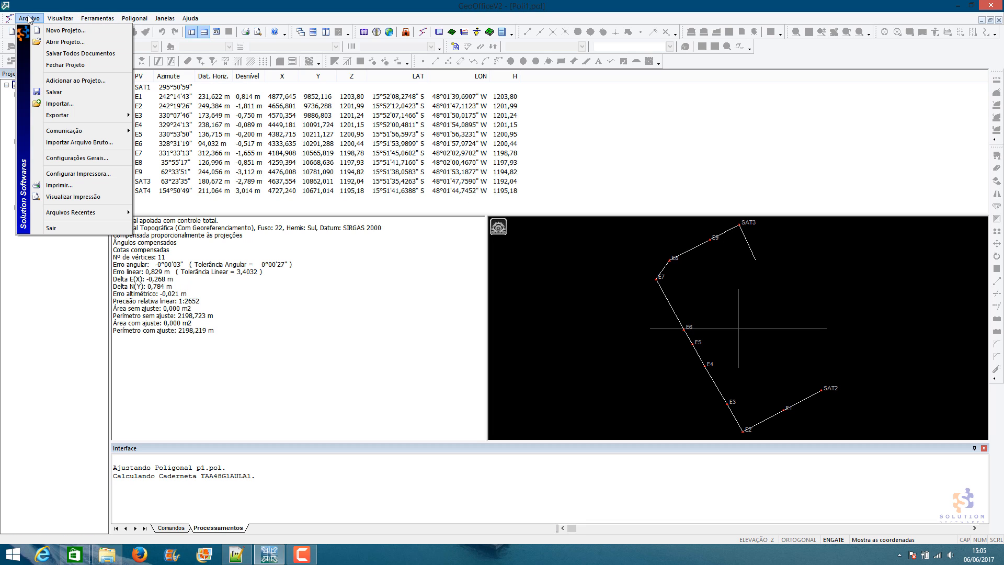
{"action": "left_click", "coordinate": [69, 197]}
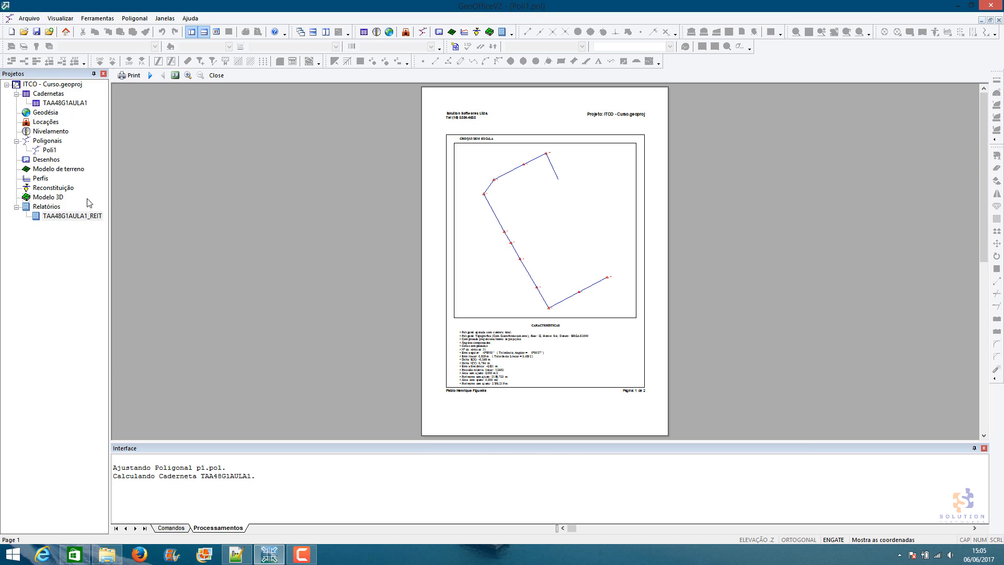
{"action": "left_click", "coordinate": [534, 157]}
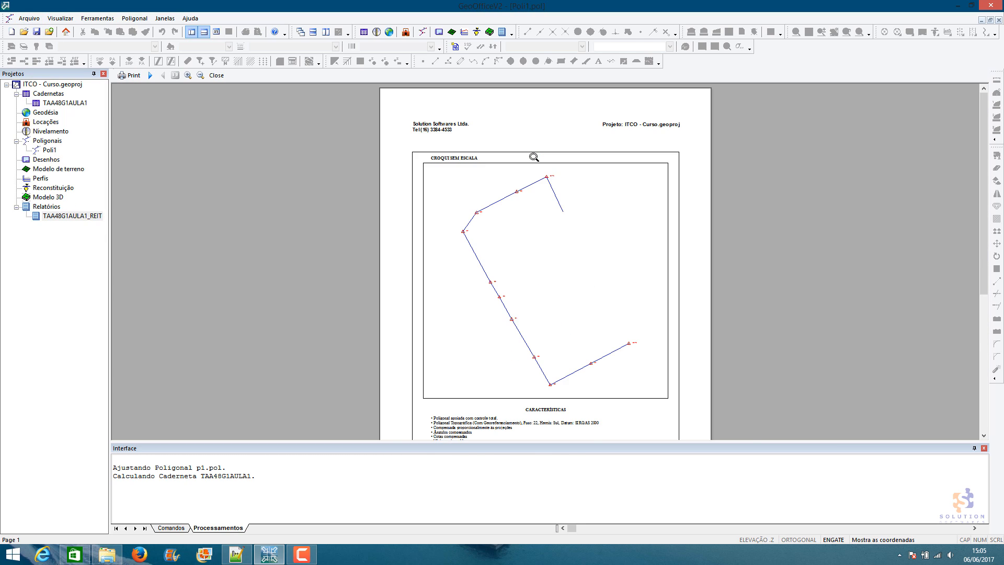
{"action": "left_click", "coordinate": [534, 157]}
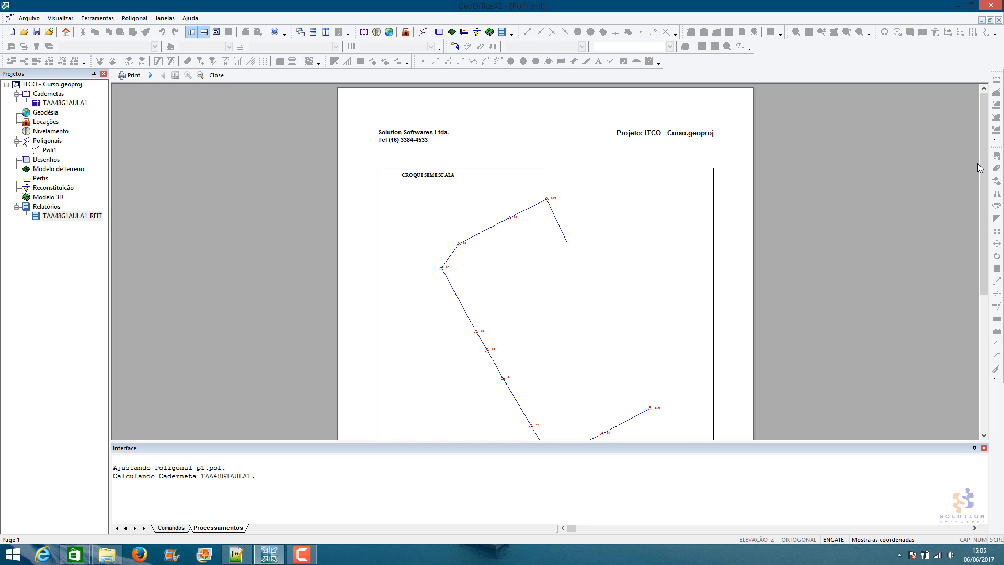
{"action": "left_click_drag", "start_coordinate": [983, 167], "coordinate": [985, 314]}
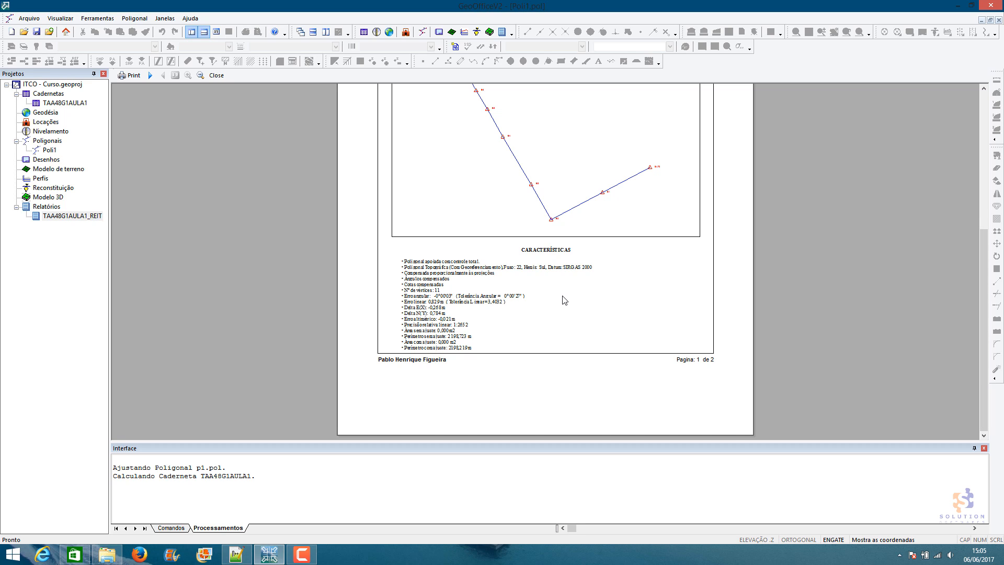
{"action": "left_click", "coordinate": [589, 343]}
{"action": "left_click_drag", "start_coordinate": [984, 266], "coordinate": [990, 426]}
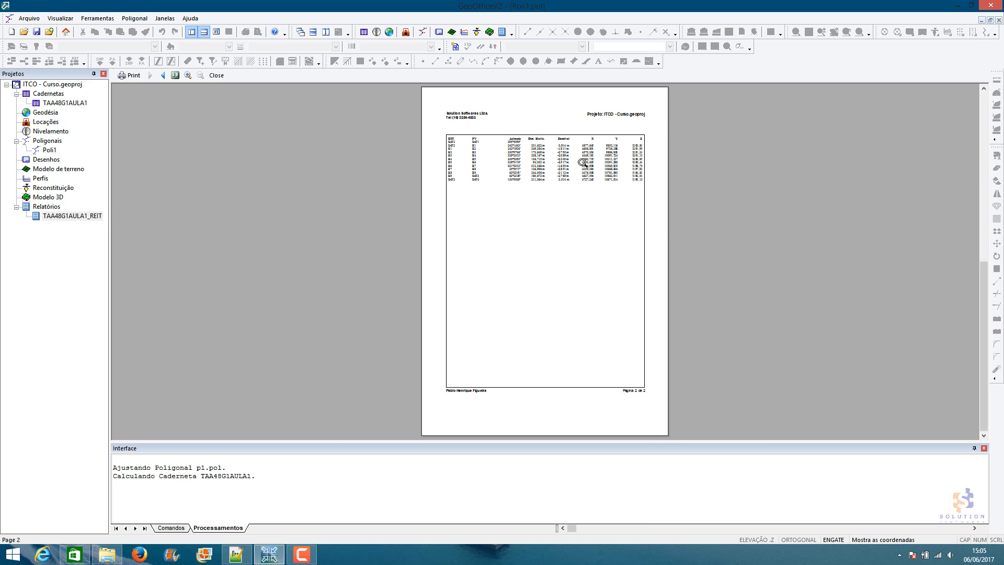
{"action": "left_click", "coordinate": [594, 157]}
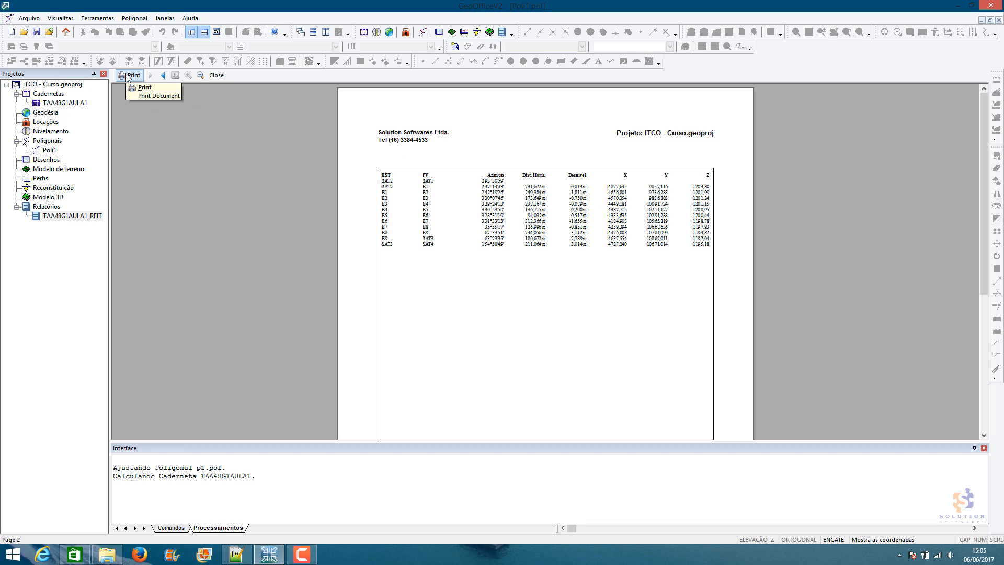
{"action": "left_click", "coordinate": [218, 78]}
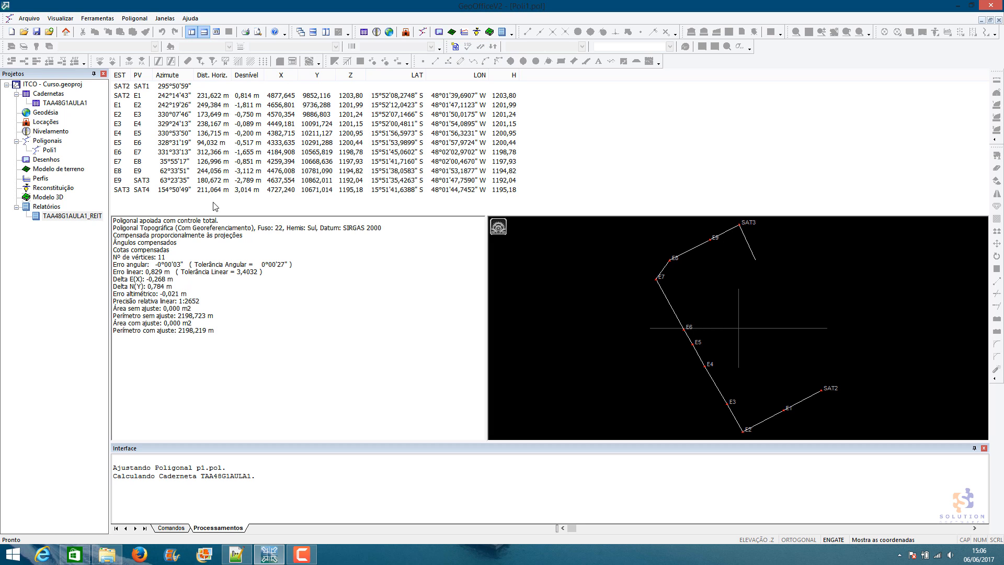
Create a new drawing in the project named Levantamento.
{"action": "right_click", "coordinate": [58, 306]}
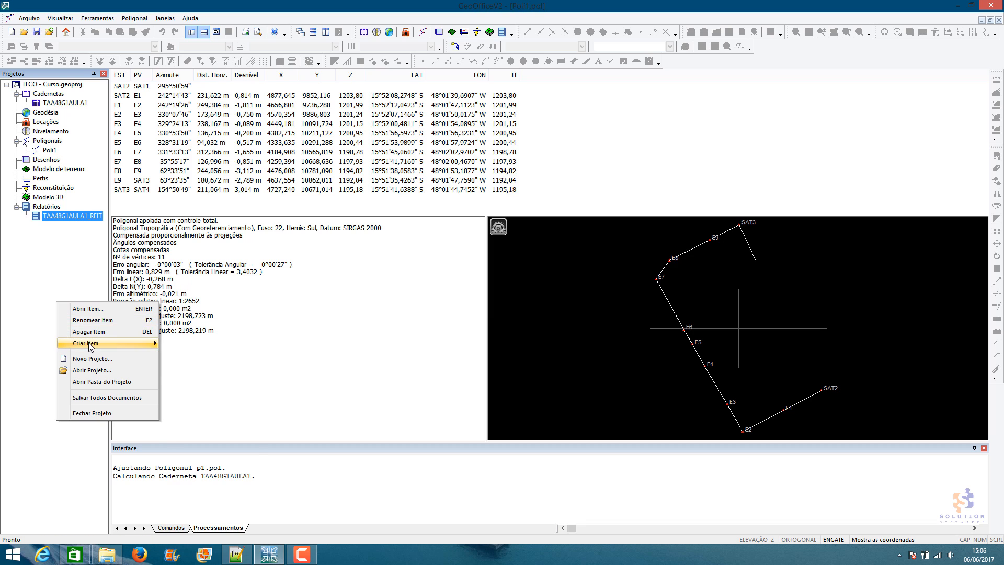
{"action": "mouse_move", "coordinate": [91, 344]}
{"action": "left_click", "coordinate": [194, 402]}
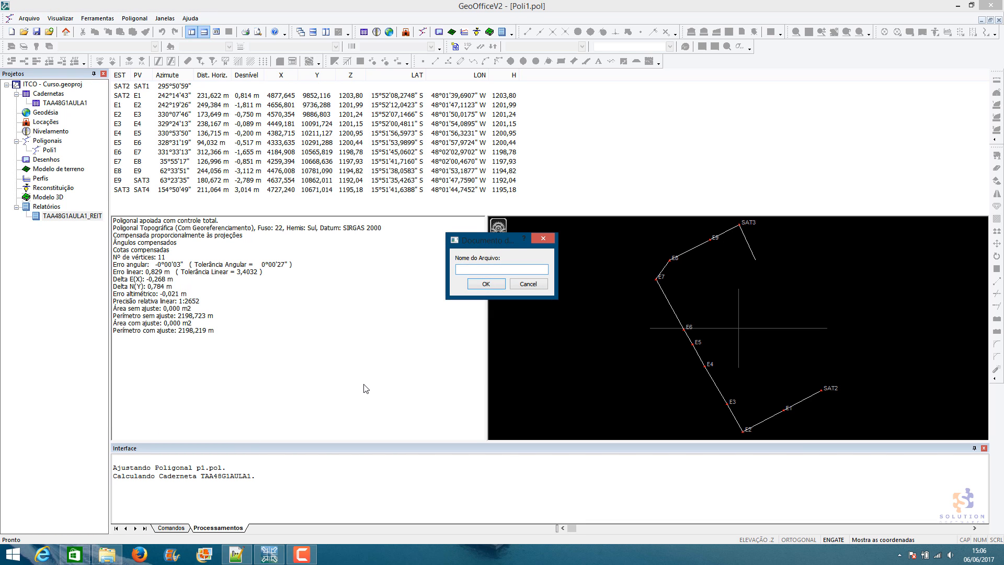
{"action": "type", "text": "Levantamento"}
{"action": "left_click", "coordinate": [480, 285]}
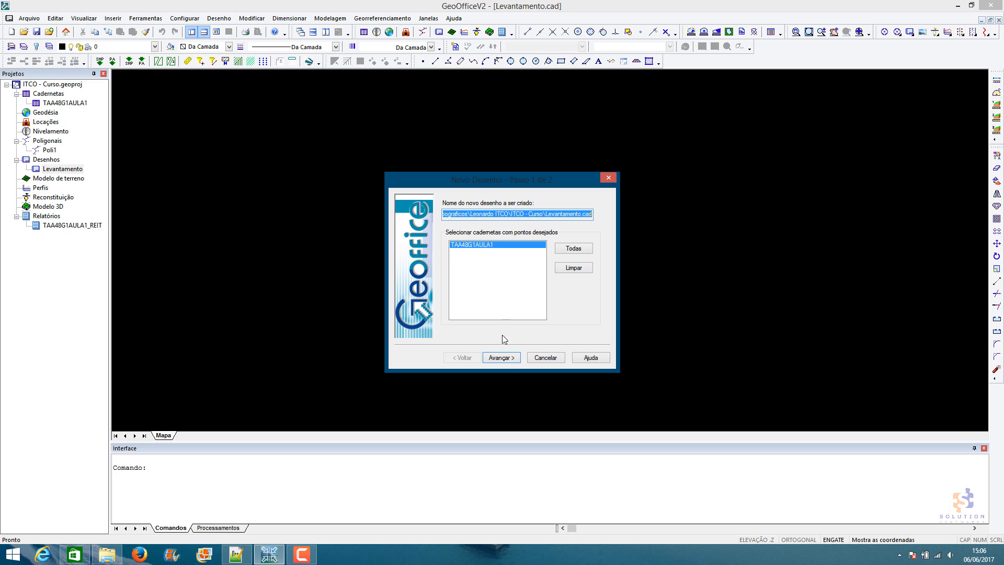
Load the TAA48G1AULA1 points into the drawing using plane coordinates in SIRGAS 2000, UTM, zone 22, hemisphere SUL, keeping the listed layer codes.
{"action": "left_click", "coordinate": [503, 361]}
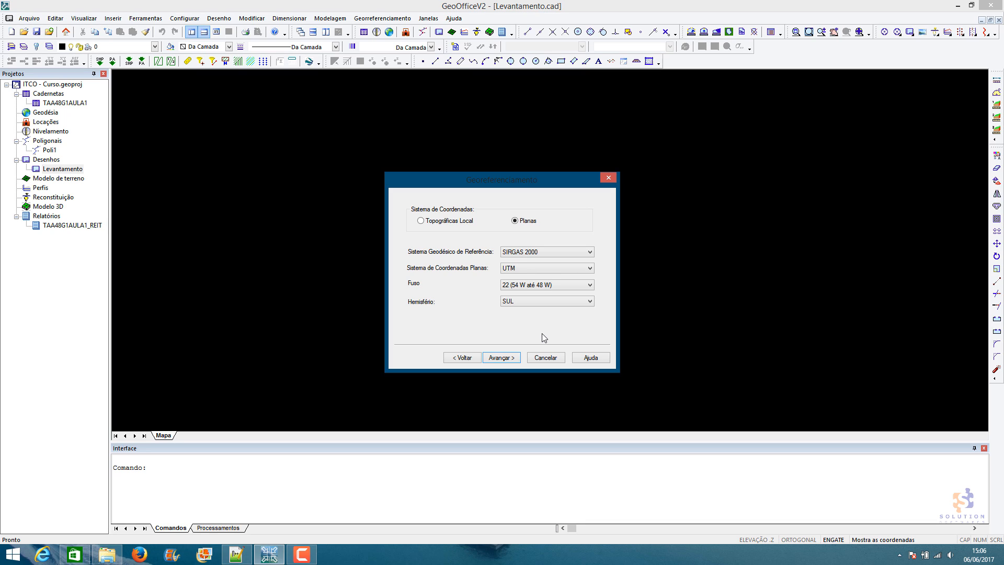
{"action": "left_click", "coordinate": [442, 221]}
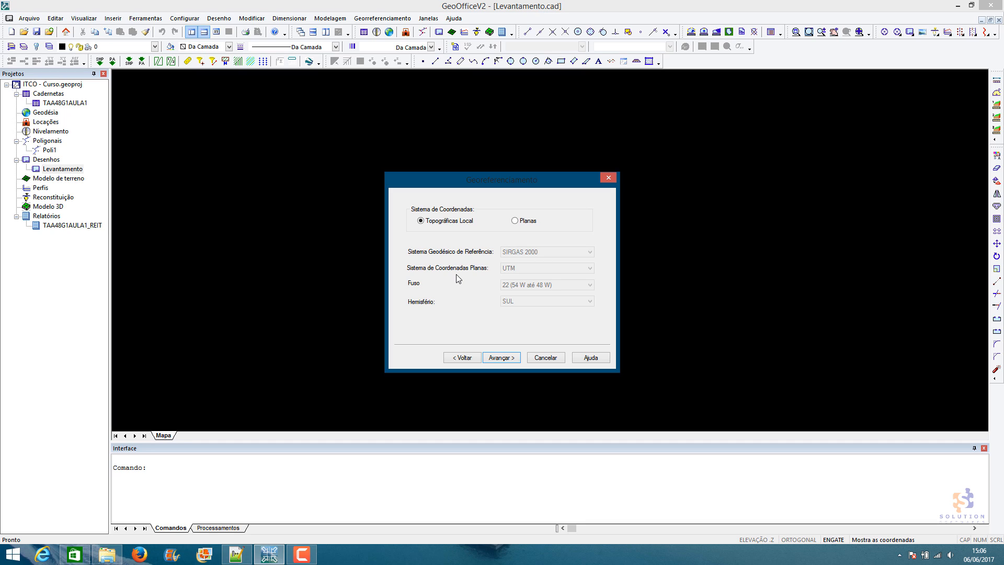
{"action": "left_click", "coordinate": [515, 221]}
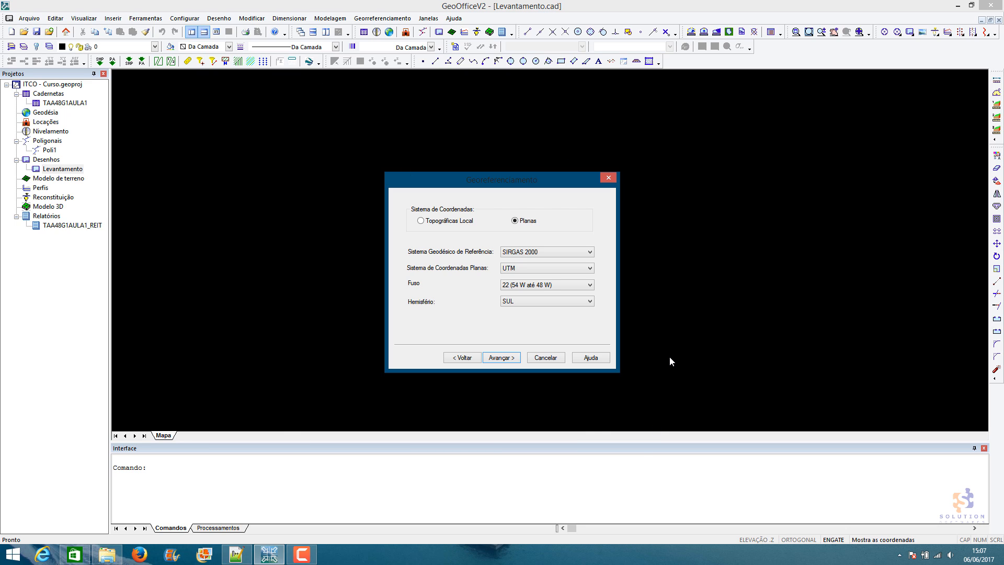
{"action": "left_click", "coordinate": [579, 253]}
{"action": "left_click", "coordinate": [579, 253]}
{"action": "left_click", "coordinate": [507, 360]}
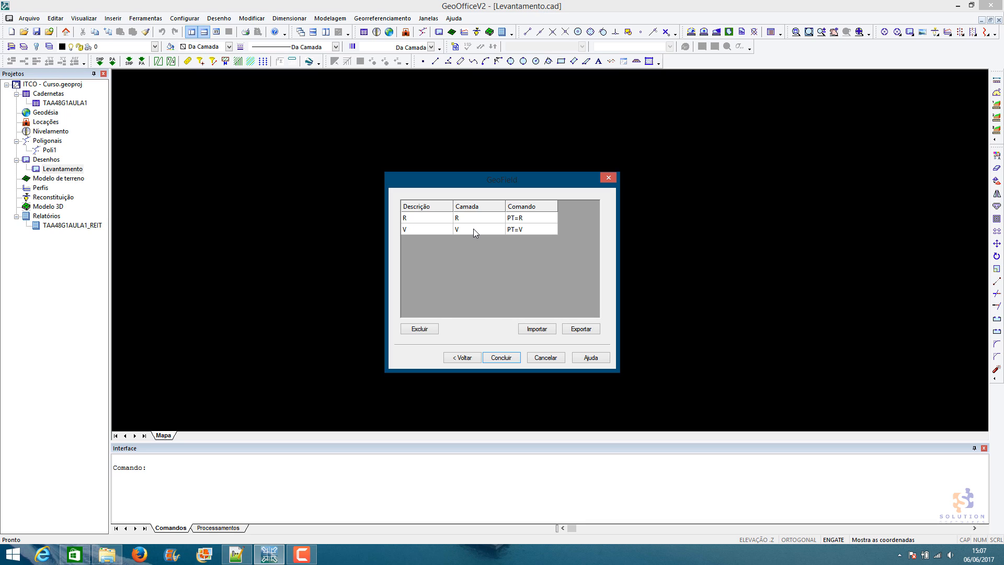
{"action": "left_click", "coordinate": [501, 357]}
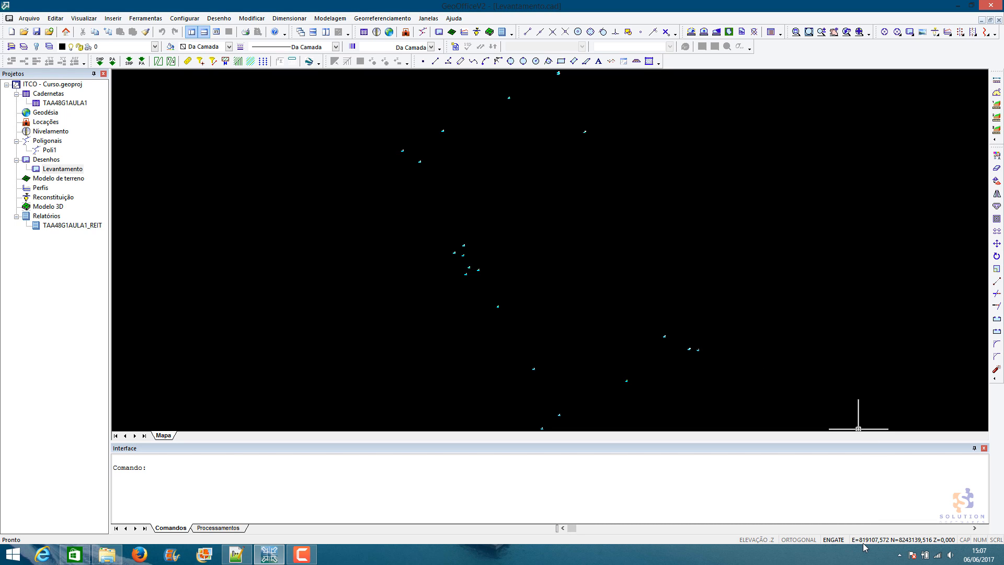
Examine the surveyed points in the Levantamento drawing, including the area around SAT1, SAT2 and M1.
{"action": "scroll", "coordinate": [664, 341], "scroll_direction": "up", "scroll_amount": 5}
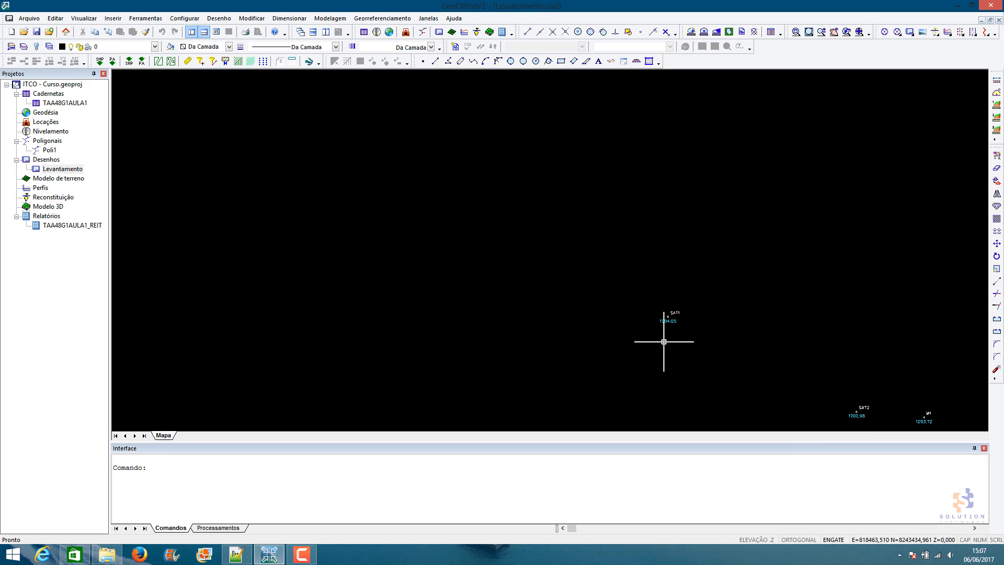
{"action": "scroll", "coordinate": [664, 341], "scroll_direction": "up", "scroll_amount": 1}
{"action": "scroll", "coordinate": [664, 341], "scroll_direction": "down", "scroll_amount": 2}
{"action": "middle_click_drag", "start_coordinate": [679, 313], "coordinate": [528, 129]}
{"action": "scroll", "coordinate": [664, 228], "scroll_direction": "up", "scroll_amount": 1}
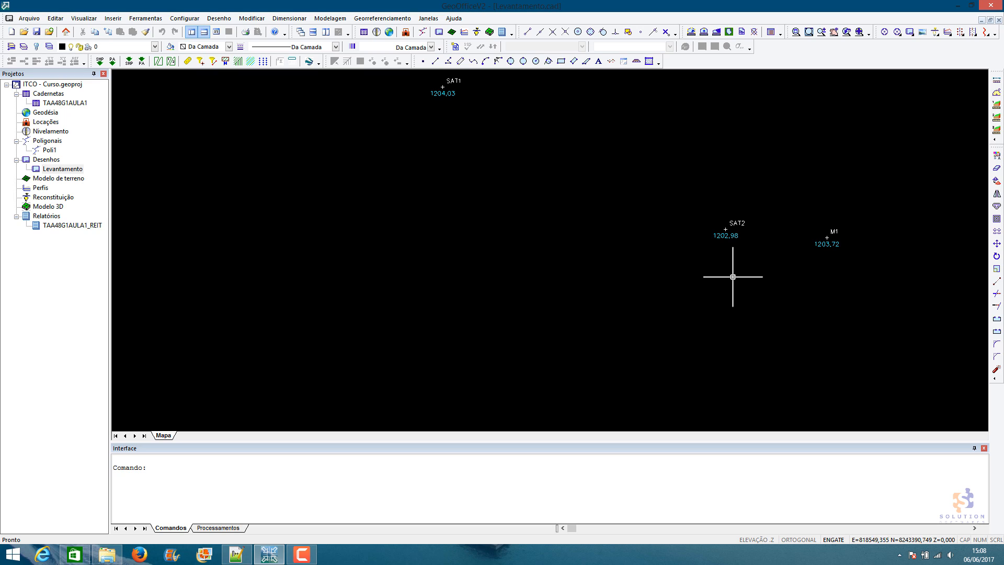
{"action": "scroll", "coordinate": [615, 327], "scroll_direction": "down", "scroll_amount": 5}
{"action": "middle_click_drag", "start_coordinate": [457, 370], "coordinate": [601, 240]}
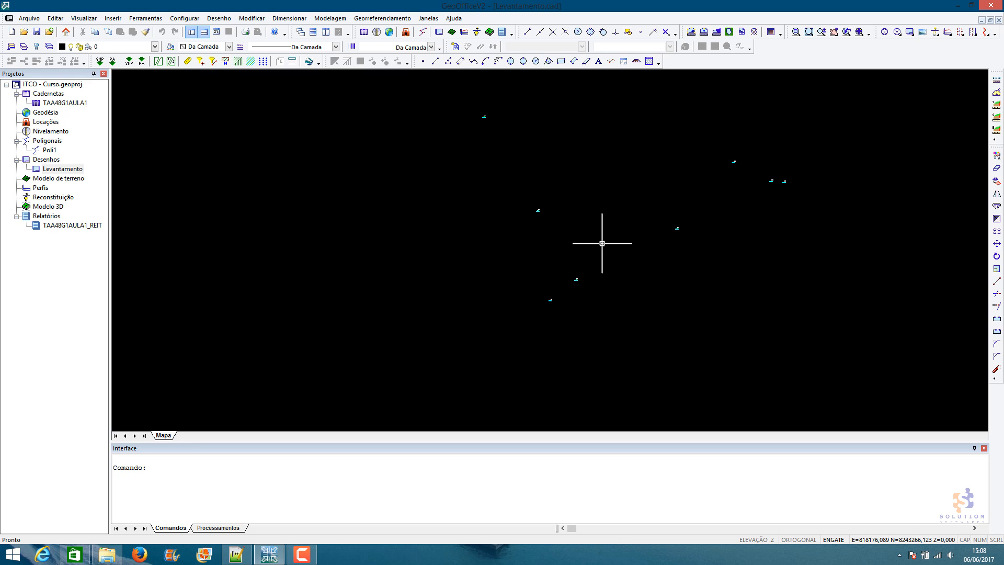
{"action": "scroll", "coordinate": [569, 296], "scroll_direction": "up", "scroll_amount": 3}
{"action": "scroll", "coordinate": [567, 296], "scroll_direction": "up", "scroll_amount": 1}
{"action": "scroll", "coordinate": [567, 297], "scroll_direction": "down", "scroll_amount": 3}
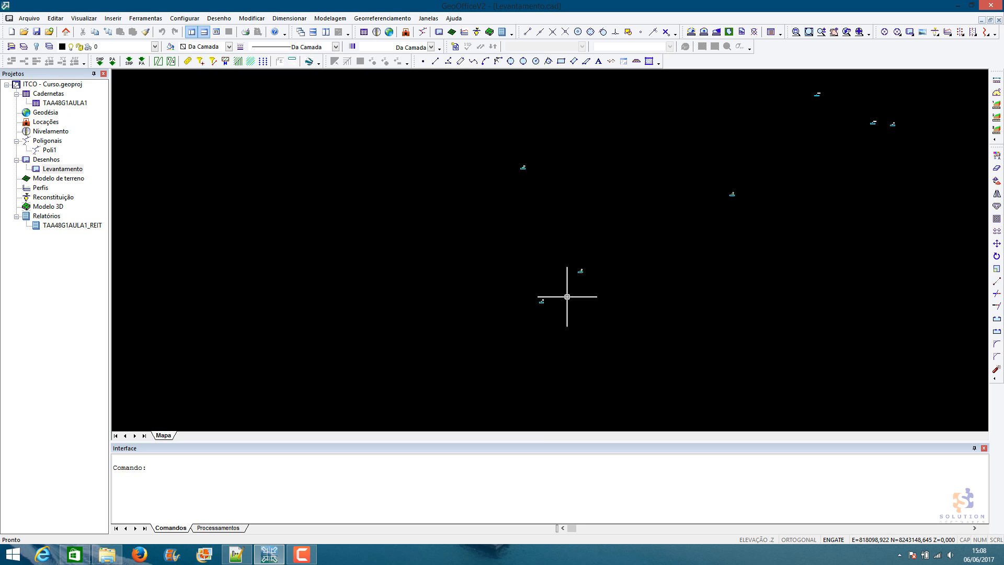
{"action": "scroll", "coordinate": [567, 297], "scroll_direction": "down", "scroll_amount": 1}
{"action": "middle_click_drag", "start_coordinate": [635, 150], "coordinate": [650, 364]}
{"action": "scroll", "coordinate": [492, 295], "scroll_direction": "down", "scroll_amount": 1}
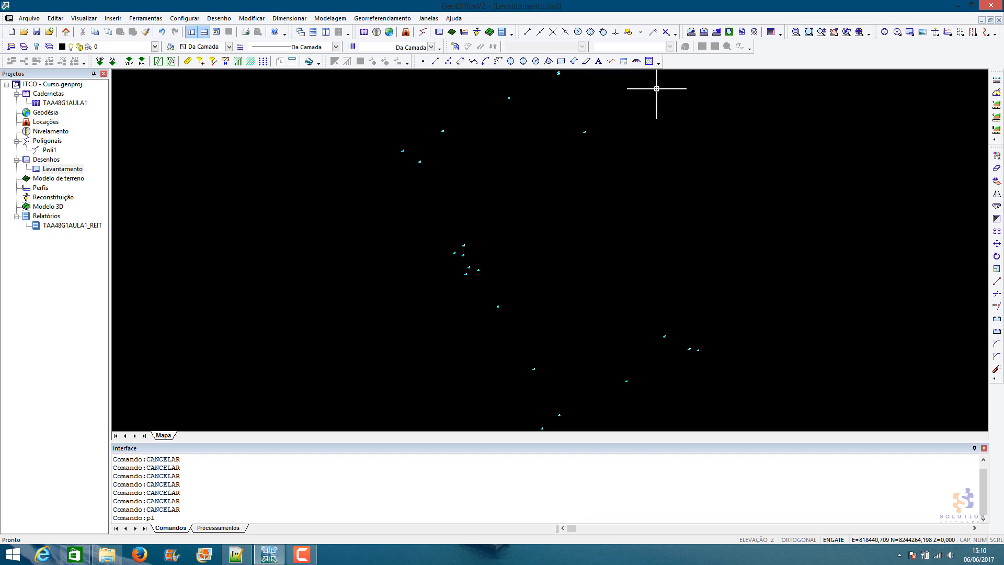
Enlarge the drawing area and start a polyline at point M10, beside SAT3.
{"action": "key", "text": "Return"}
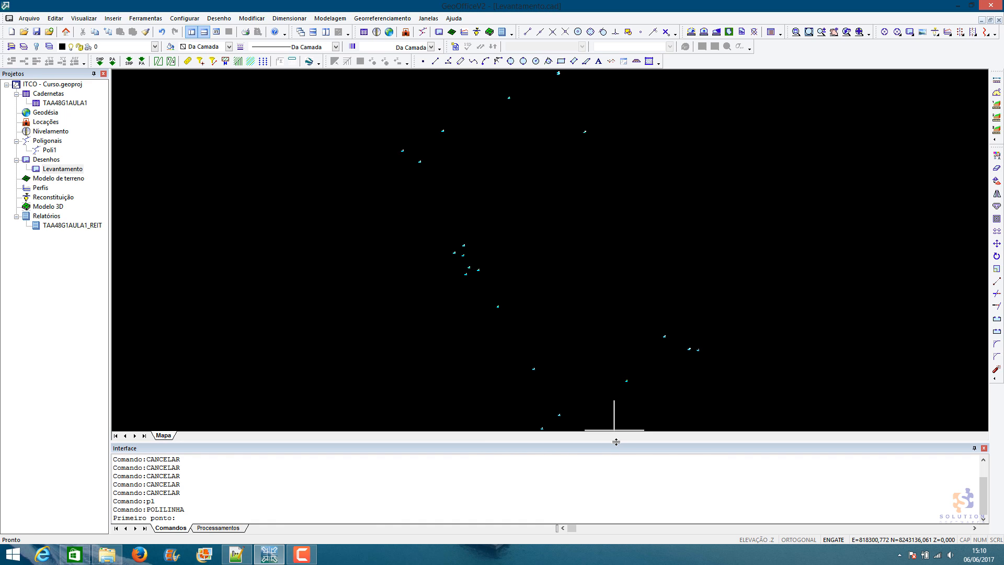
{"action": "left_click_drag", "start_coordinate": [616, 442], "coordinate": [628, 479]}
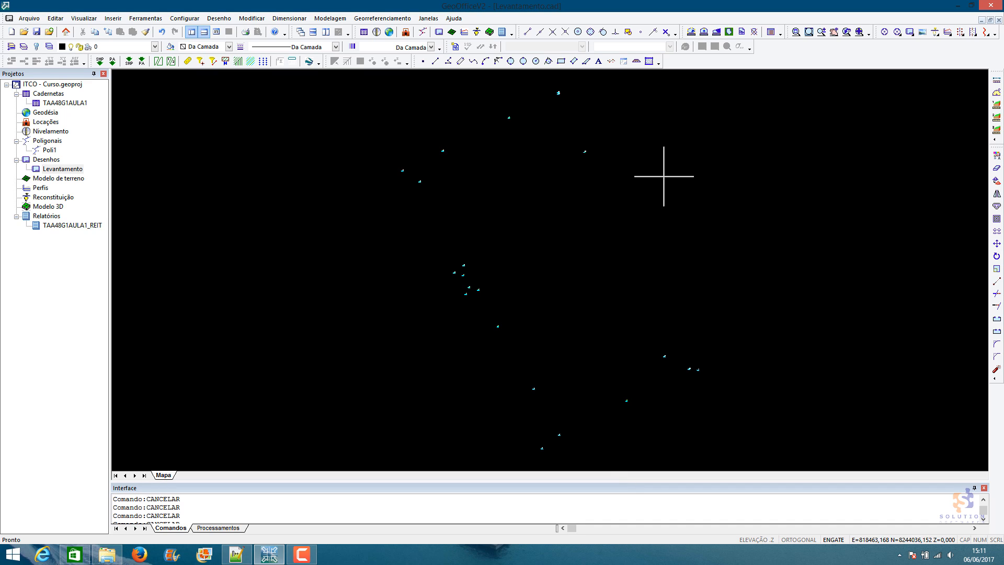
{"action": "middle_click_drag", "start_coordinate": [668, 176], "coordinate": [685, 212]}
{"action": "scroll", "coordinate": [590, 137], "scroll_direction": "up", "scroll_amount": 5}
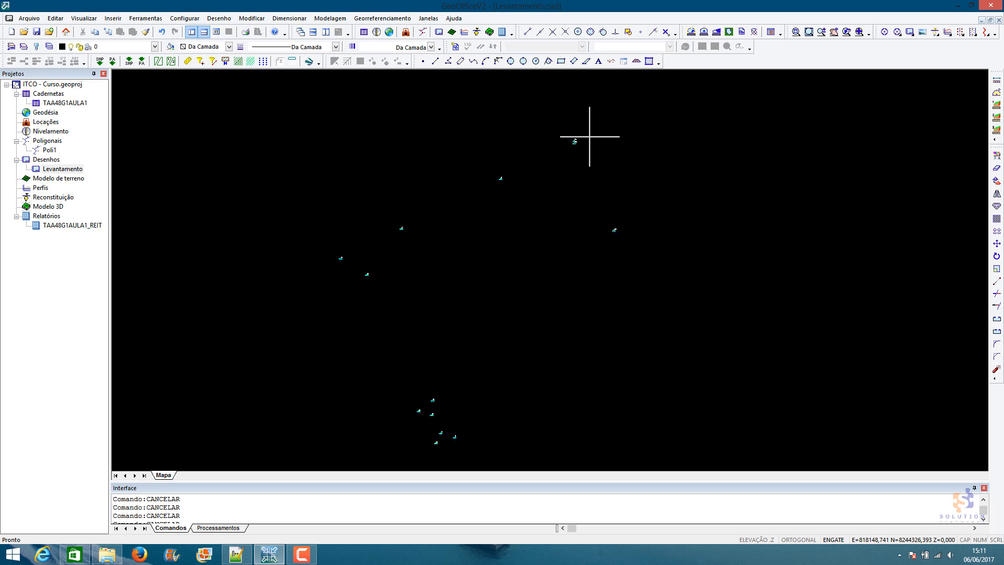
{"action": "scroll", "coordinate": [520, 184], "scroll_direction": "up", "scroll_amount": 3}
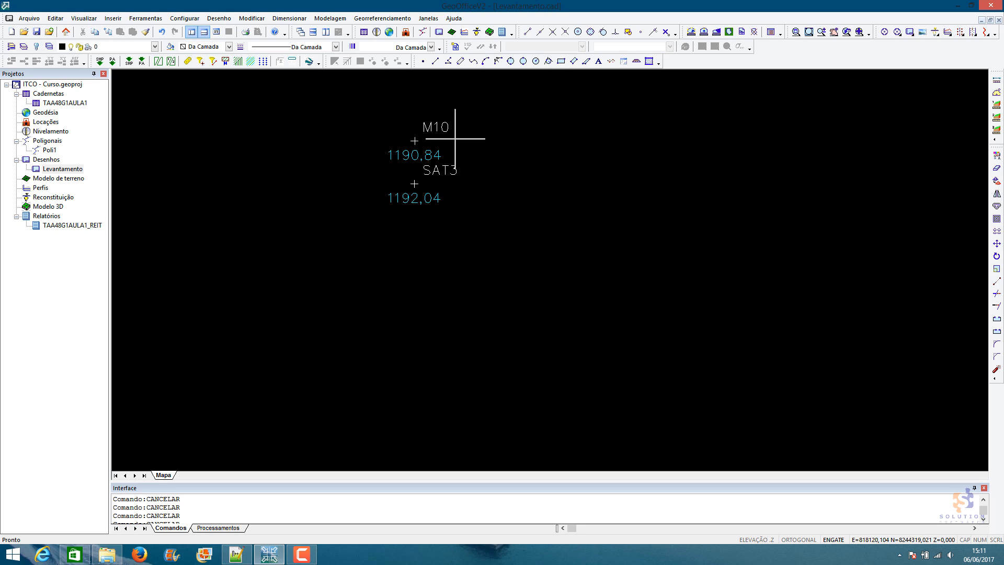
{"action": "left_click", "coordinate": [445, 132]}
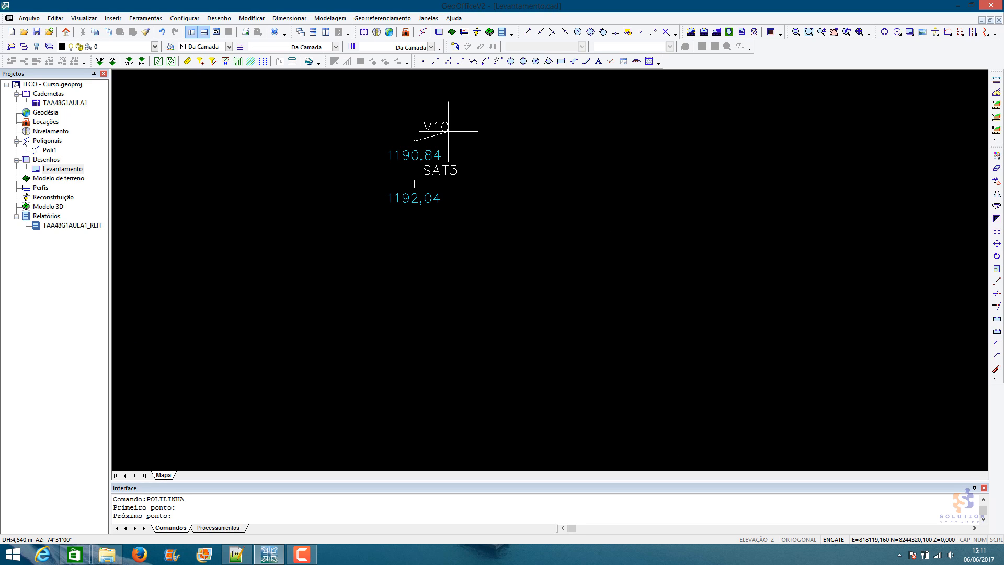
Extend the polyline from M10 to point M1, east of SAT2, and finish it.
{"action": "scroll", "coordinate": [551, 215], "scroll_direction": "down", "scroll_amount": 5}
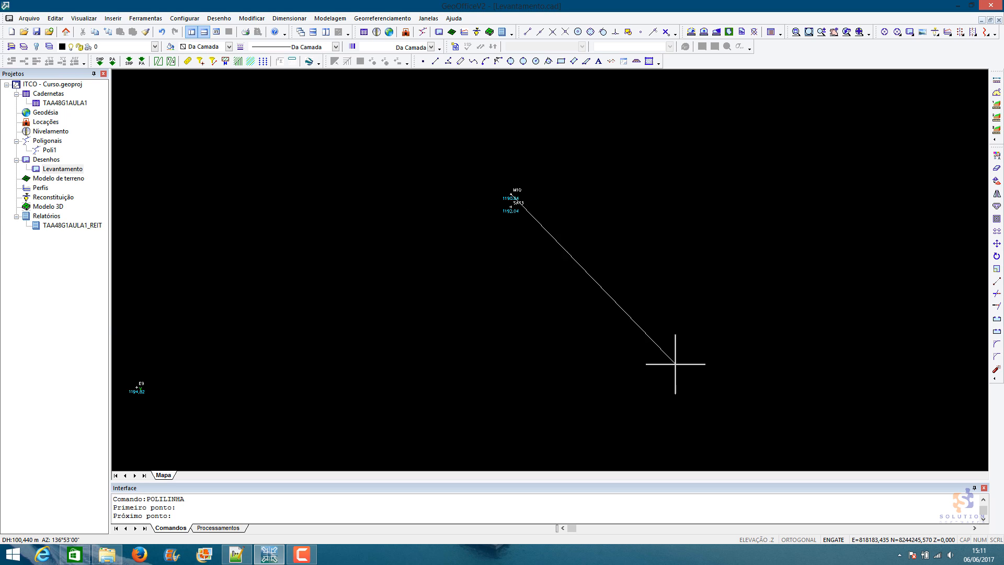
{"action": "middle_click_drag", "start_coordinate": [673, 359], "coordinate": [520, 105]}
{"action": "scroll", "coordinate": [557, 322], "scroll_direction": "down", "scroll_amount": 3}
{"action": "scroll", "coordinate": [556, 322], "scroll_direction": "down", "scroll_amount": 1}
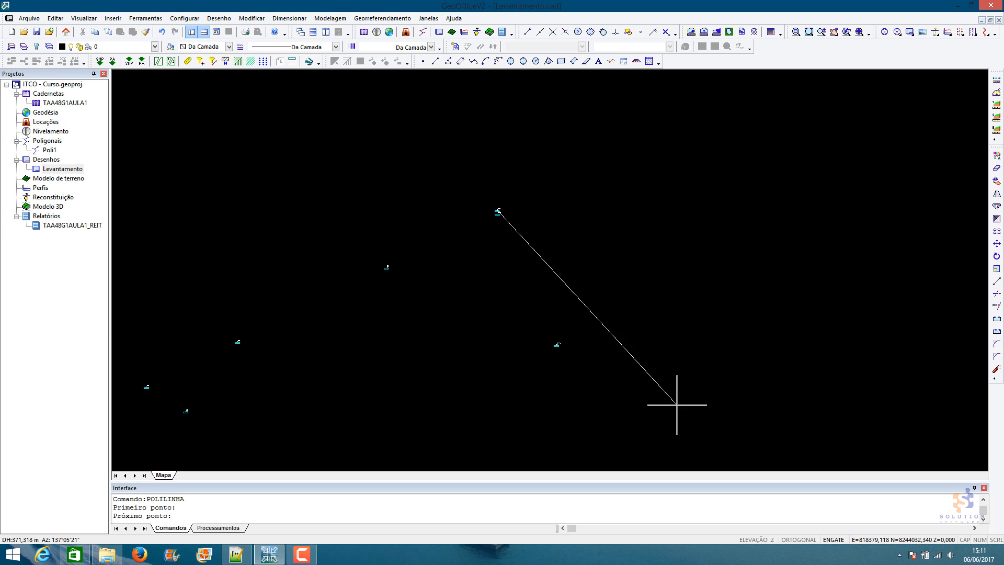
{"action": "middle_click_drag", "start_coordinate": [677, 406], "coordinate": [536, 111]}
{"action": "middle_click_drag", "start_coordinate": [664, 407], "coordinate": [528, 88]}
{"action": "scroll", "coordinate": [536, 174], "scroll_direction": "down", "scroll_amount": 1}
{"action": "scroll", "coordinate": [536, 173], "scroll_direction": "up", "scroll_amount": 3}
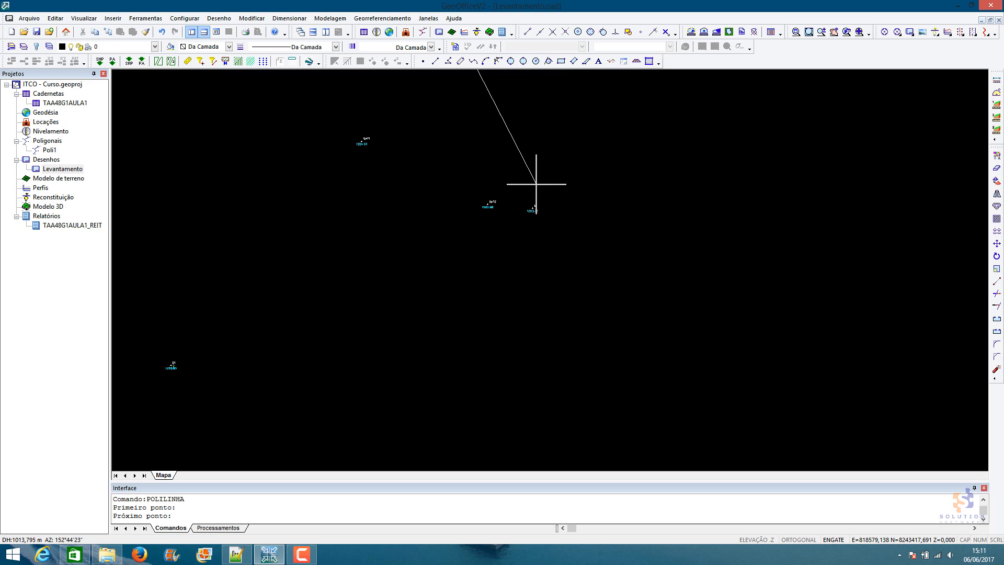
{"action": "left_click", "coordinate": [530, 231]}
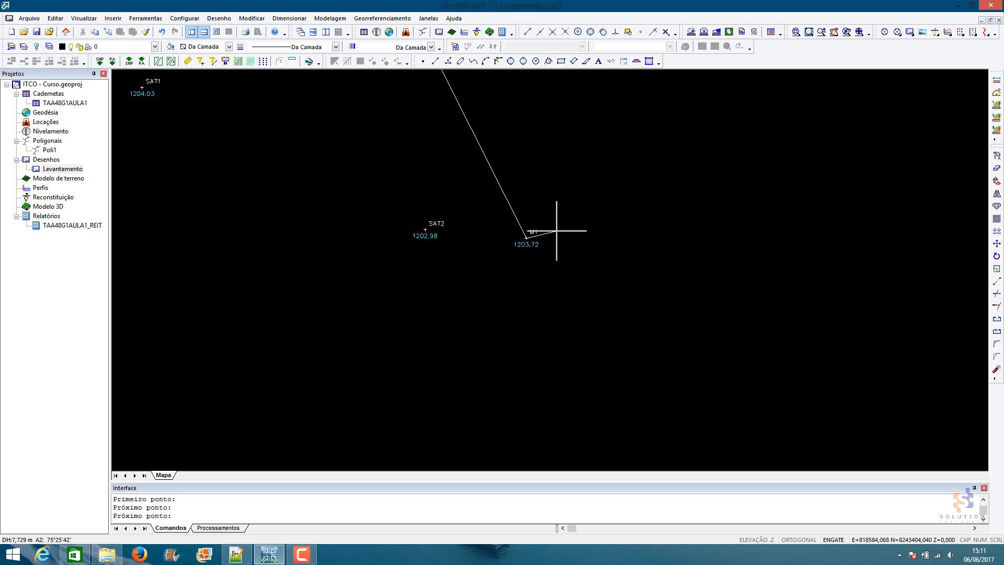
{"action": "right_click", "coordinate": [645, 226]}
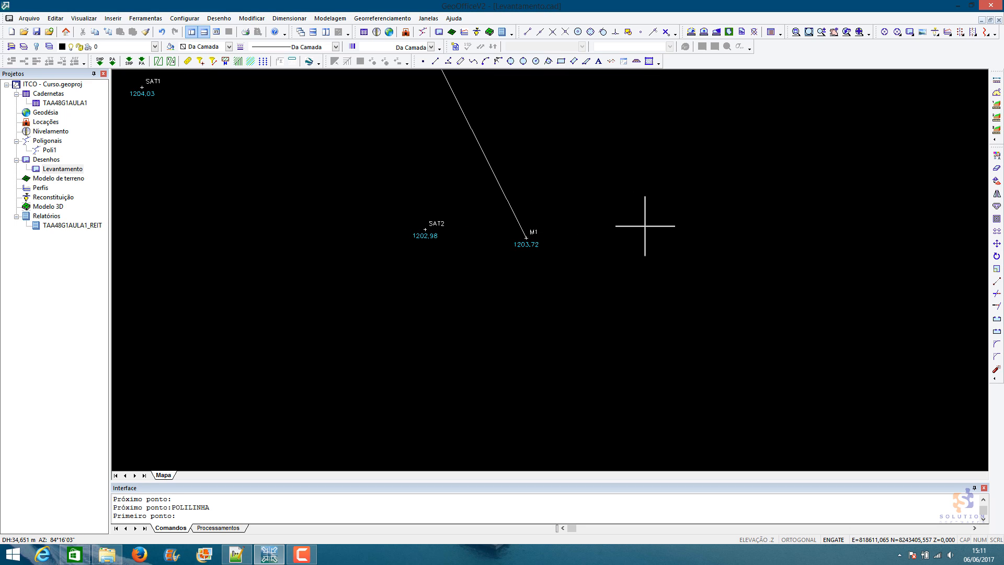
Draw a second boundary polyline from M1 to M2 and leave the polyline command.
{"action": "scroll", "coordinate": [610, 314], "scroll_direction": "down", "scroll_amount": 5}
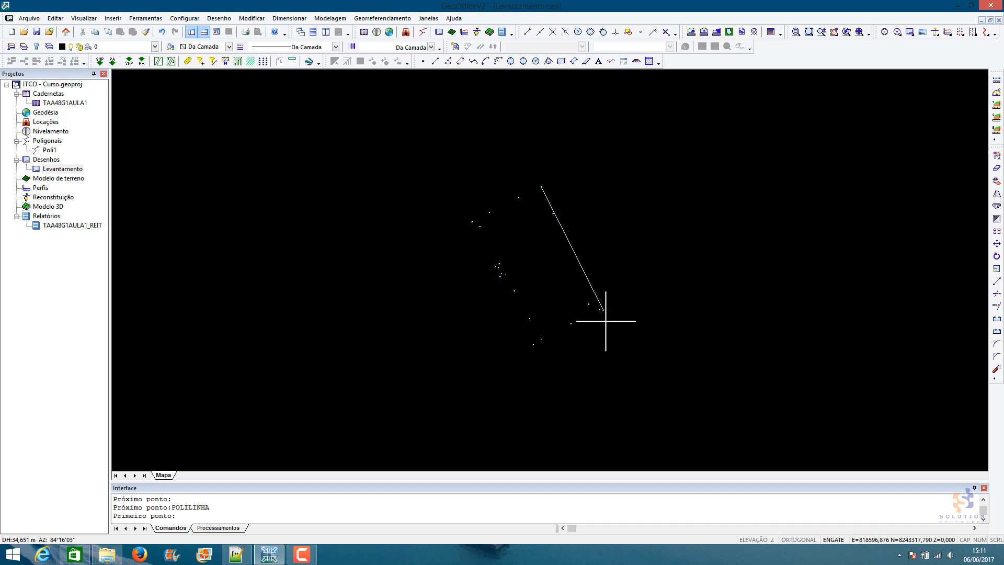
{"action": "scroll", "coordinate": [605, 315], "scroll_direction": "up", "scroll_amount": 3}
{"action": "scroll", "coordinate": [605, 315], "scroll_direction": "up", "scroll_amount": 6}
{"action": "left_click", "coordinate": [563, 220]}
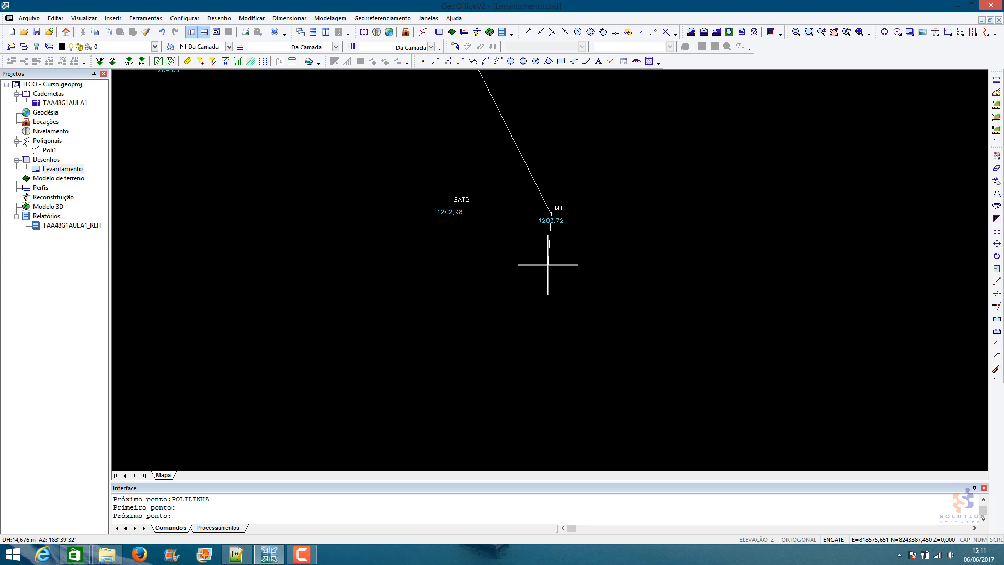
{"action": "scroll", "coordinate": [547, 265], "scroll_direction": "down", "scroll_amount": 4}
{"action": "middle_click_drag", "start_coordinate": [422, 374], "coordinate": [632, 231]}
{"action": "scroll", "coordinate": [595, 199], "scroll_direction": "up", "scroll_amount": 4}
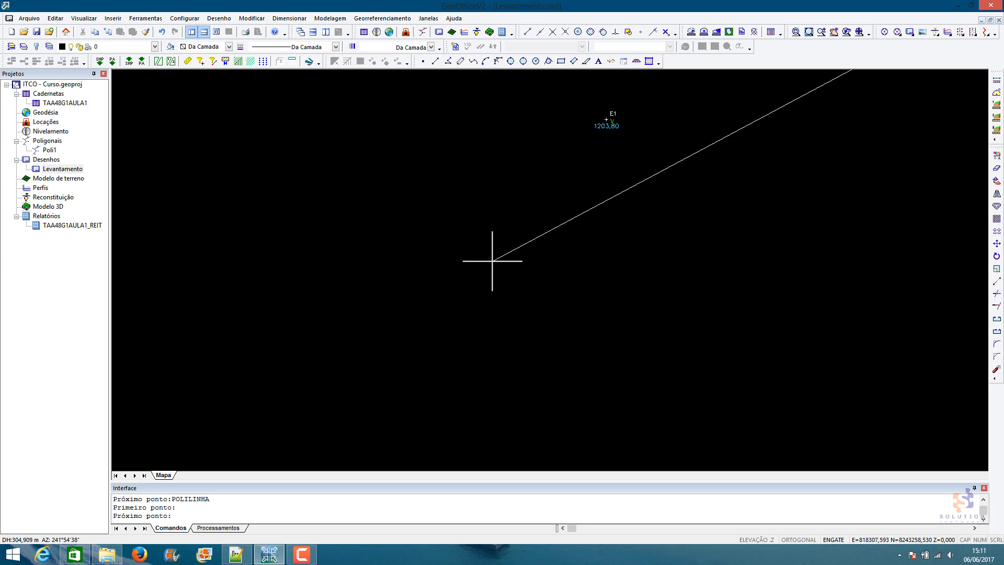
{"action": "middle_click_drag", "start_coordinate": [379, 326], "coordinate": [947, 114]}
{"action": "middle_click_drag", "start_coordinate": [335, 385], "coordinate": [653, 155]}
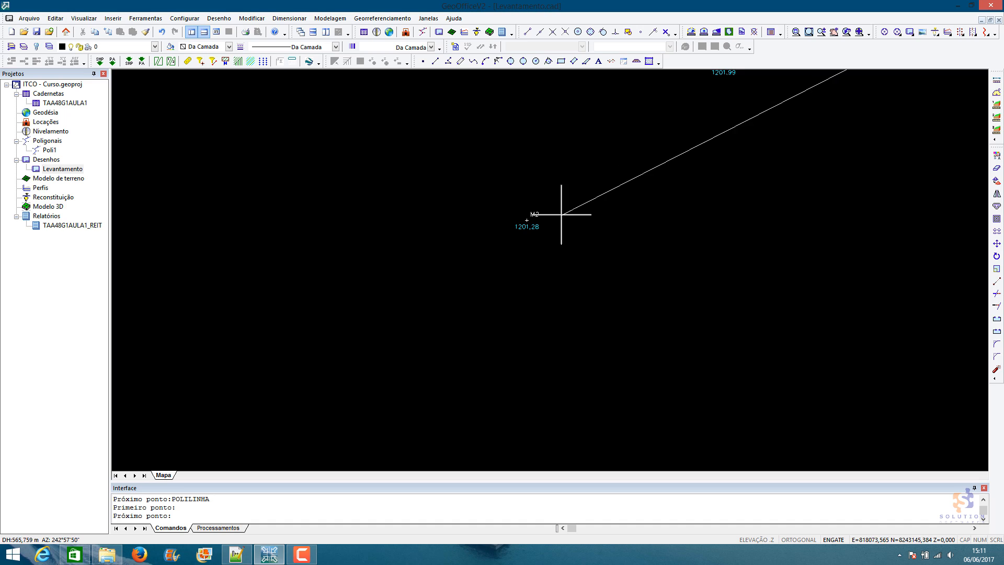
{"action": "left_click", "coordinate": [538, 220]}
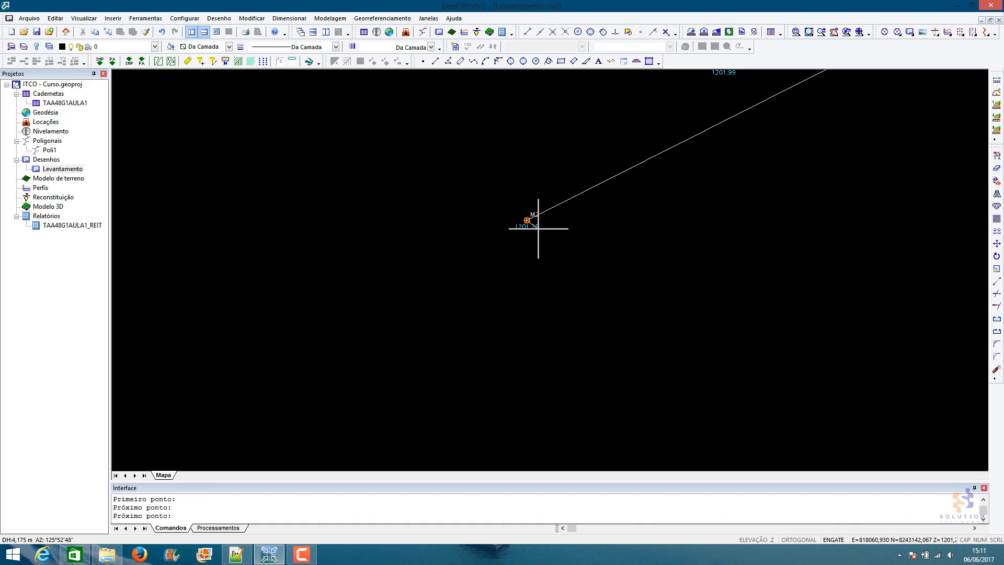
{"action": "right_click", "coordinate": [650, 331]}
{"action": "scroll", "coordinate": [636, 333], "scroll_direction": "down", "scroll_amount": 5}
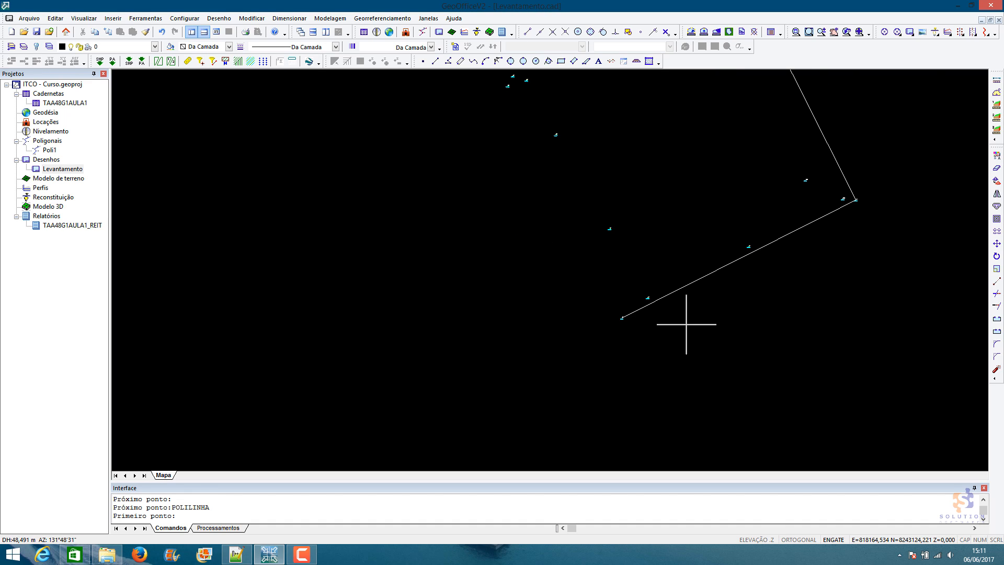
{"action": "key", "text": "Escape"}
Select the M1–M2 and M10–M1 boundary lines in turn to inspect them, clearing the selection between them.
{"action": "left_click", "coordinate": [693, 281]}
{"action": "middle_click_drag", "start_coordinate": [822, 271], "coordinate": [775, 368]}
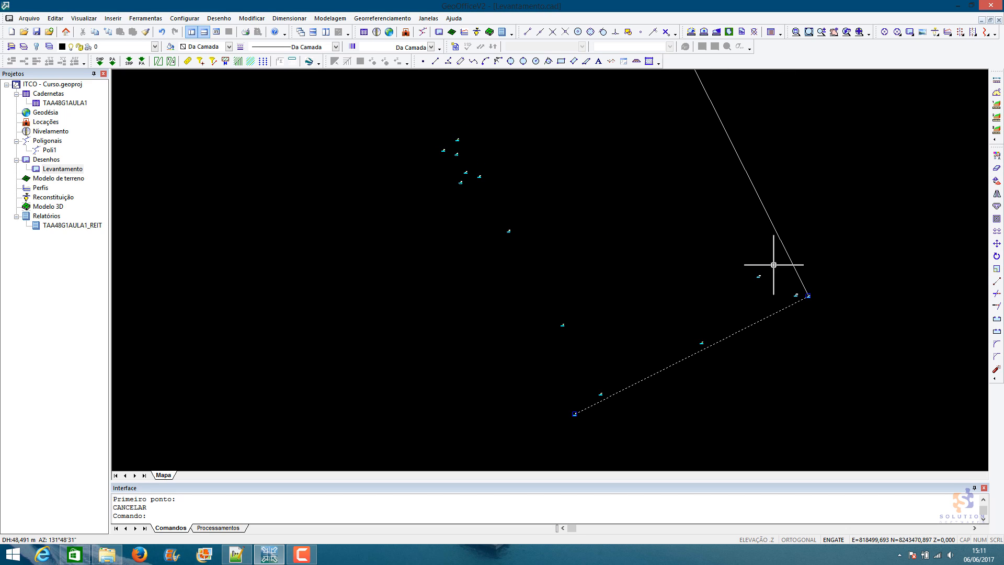
{"action": "key", "text": "Escape"}
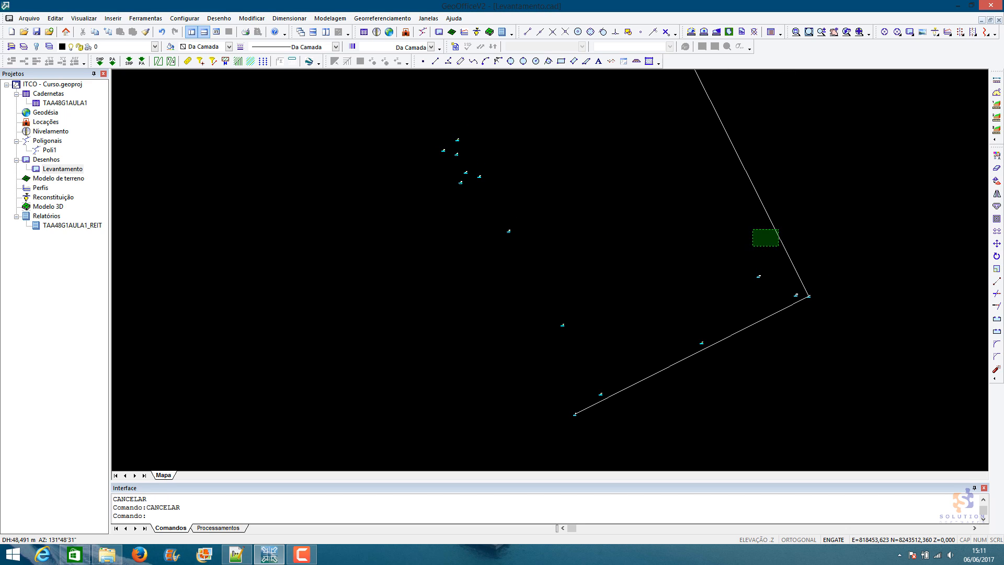
{"action": "left_click", "coordinate": [777, 233]}
{"action": "scroll", "coordinate": [727, 248], "scroll_direction": "down", "scroll_amount": 2}
{"action": "key", "text": "Escape"}
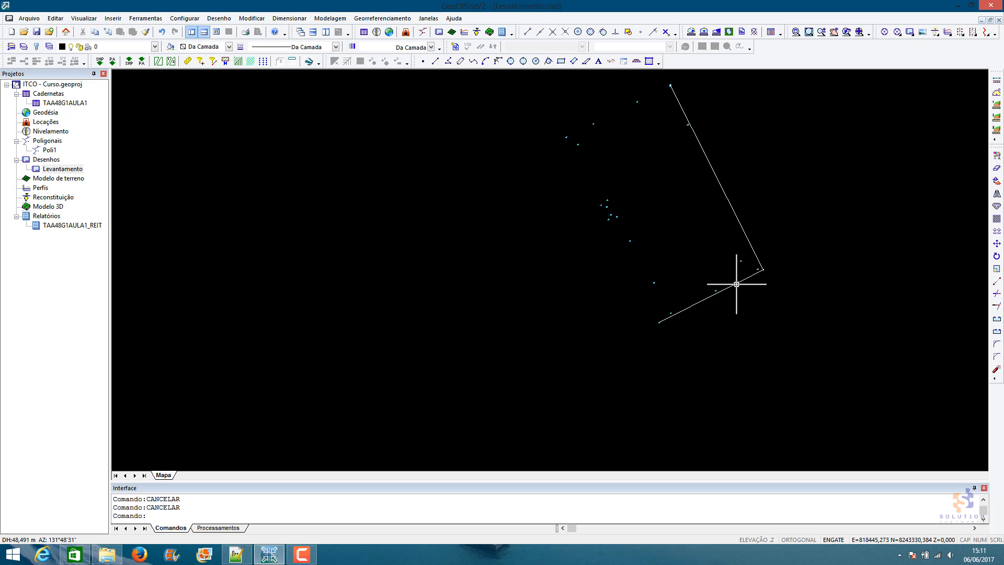
{"action": "left_click", "coordinate": [739, 282]}
Start a new polyline at M2 and run it through M3 to M4.
{"action": "key", "text": "Return"}
{"action": "scroll", "coordinate": [657, 330], "scroll_direction": "up", "scroll_amount": 4}
{"action": "scroll", "coordinate": [655, 301], "scroll_direction": "up", "scroll_amount": 2}
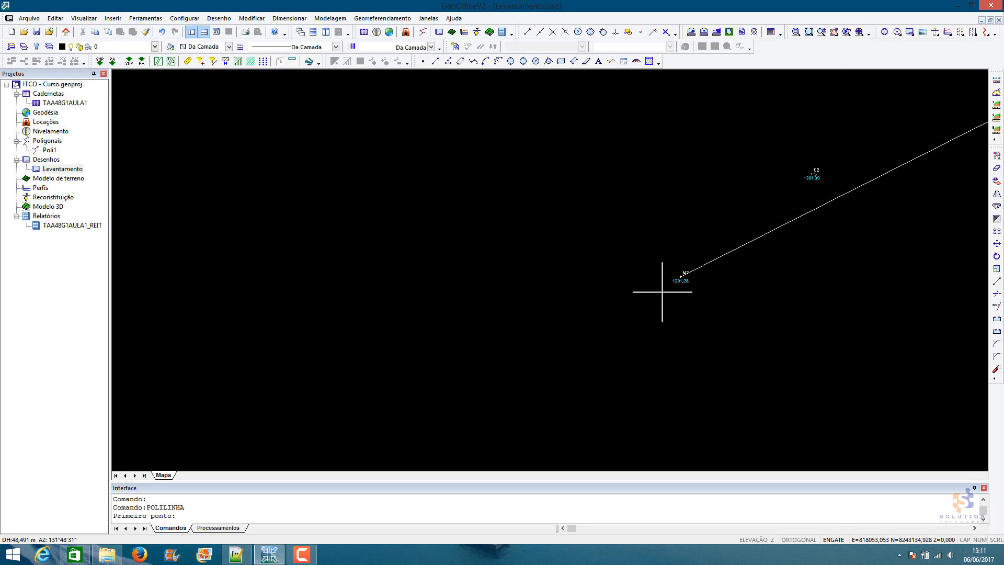
{"action": "scroll", "coordinate": [662, 293], "scroll_direction": "up", "scroll_amount": 2}
{"action": "left_click", "coordinate": [706, 278]}
{"action": "scroll", "coordinate": [650, 265], "scroll_direction": "down", "scroll_amount": 5}
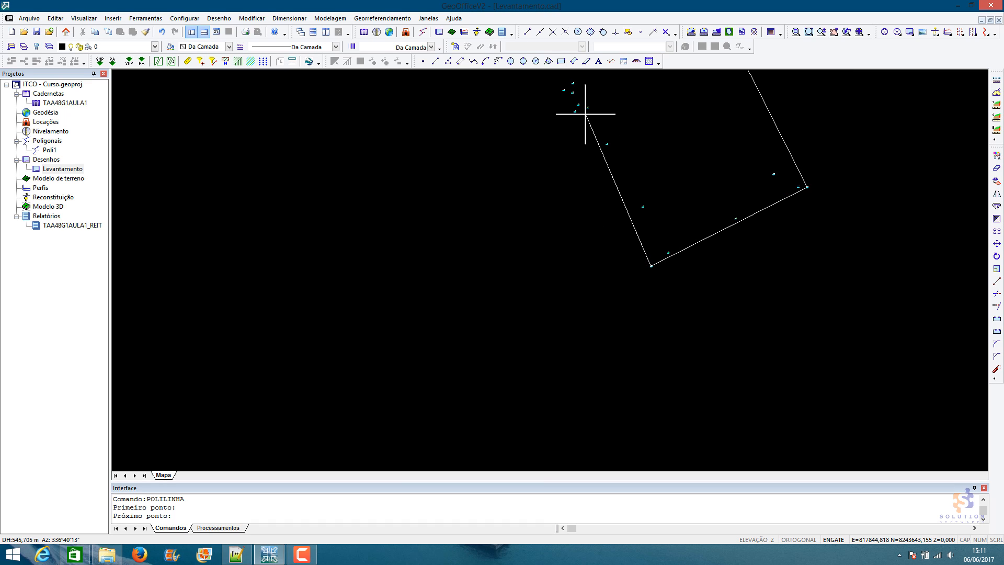
{"action": "scroll", "coordinate": [578, 110], "scroll_direction": "up", "scroll_amount": 4}
{"action": "middle_click_drag", "start_coordinate": [579, 113], "coordinate": [641, 251]}
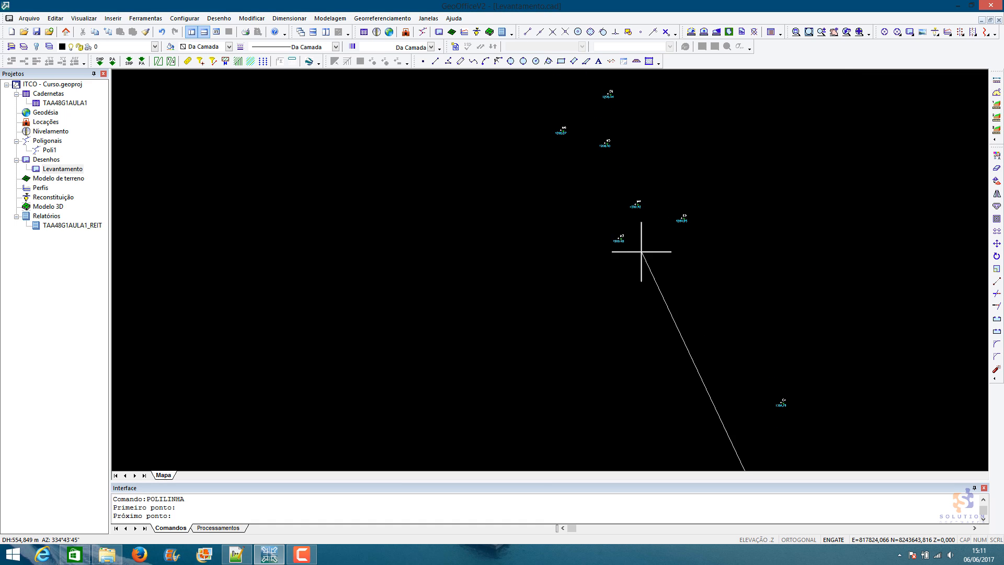
{"action": "scroll", "coordinate": [635, 217], "scroll_direction": "up", "scroll_amount": 2}
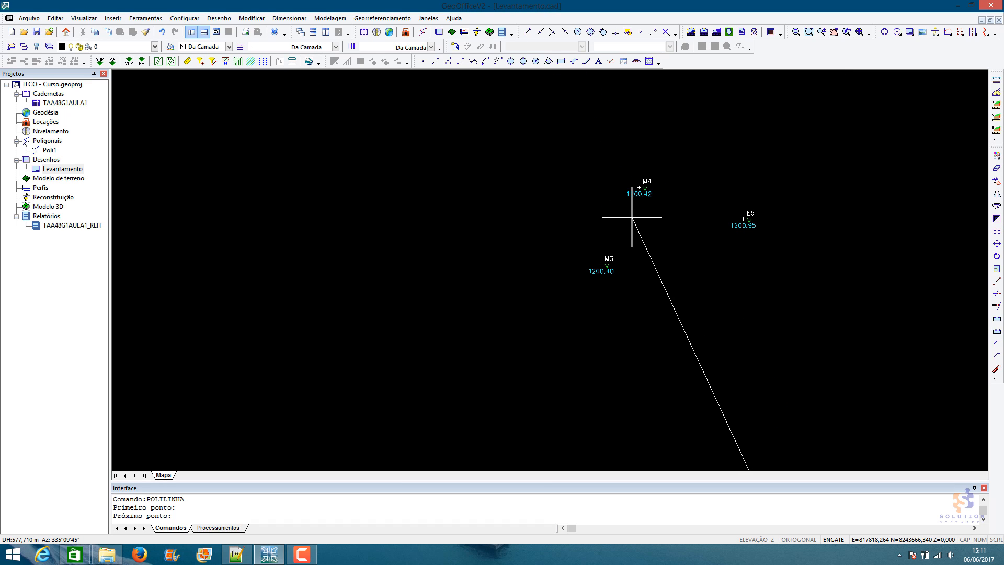
{"action": "left_click", "coordinate": [603, 266]}
{"action": "left_click", "coordinate": [644, 188]}
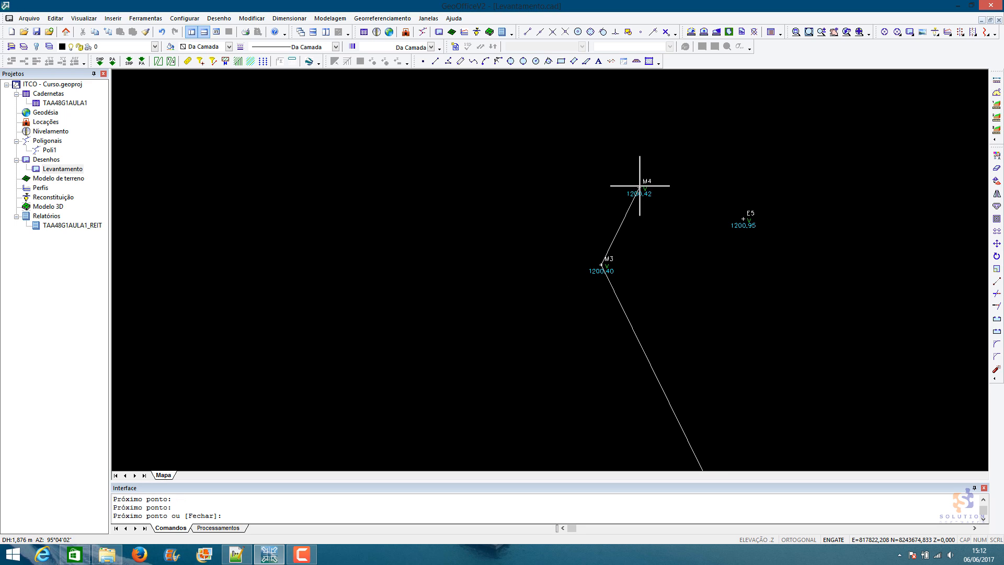
Continue the polyline from M4 through M5 and M6 to M7, and finish it there.
{"action": "scroll", "coordinate": [595, 197], "scroll_direction": "down", "scroll_amount": 3}
{"action": "middle_click_drag", "start_coordinate": [592, 152], "coordinate": [643, 265]}
{"action": "scroll", "coordinate": [631, 241], "scroll_direction": "up", "scroll_amount": 3}
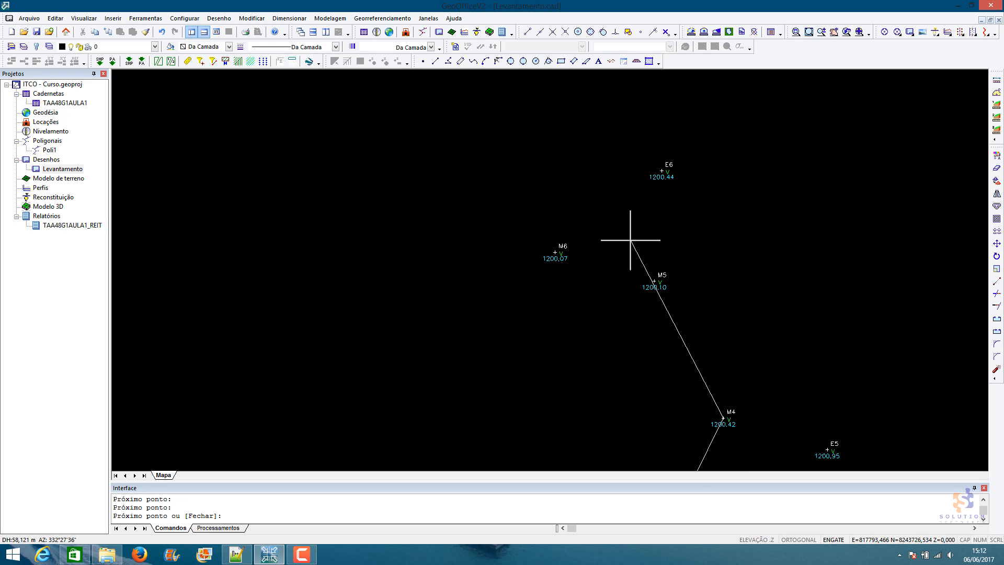
{"action": "left_click", "coordinate": [654, 282]}
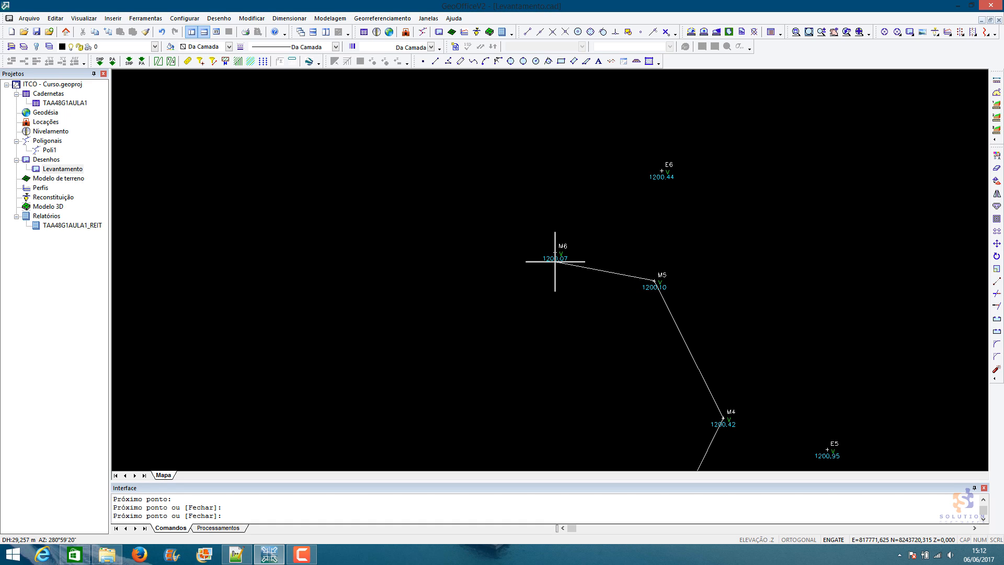
{"action": "left_click", "coordinate": [554, 262]}
{"action": "scroll", "coordinate": [580, 293], "scroll_direction": "down", "scroll_amount": 4}
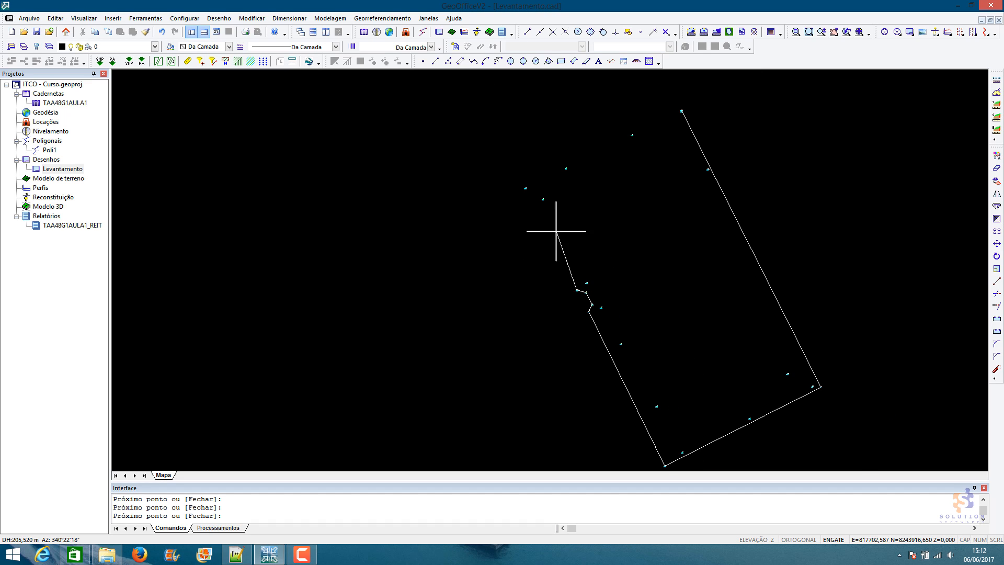
{"action": "scroll", "coordinate": [528, 202], "scroll_direction": "up", "scroll_amount": 5}
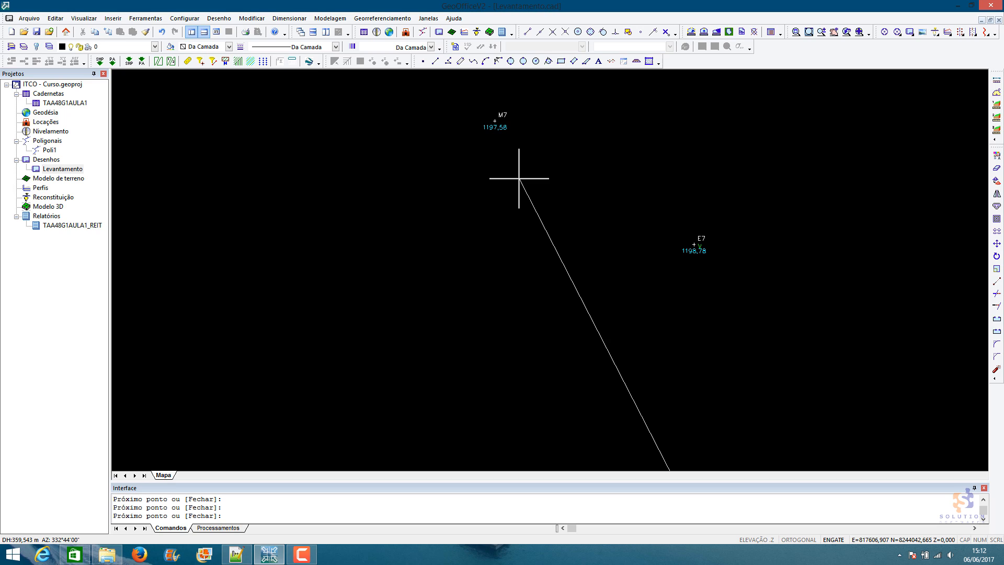
{"action": "left_click", "coordinate": [501, 129]}
{"action": "scroll", "coordinate": [500, 178], "scroll_direction": "down", "scroll_amount": 4}
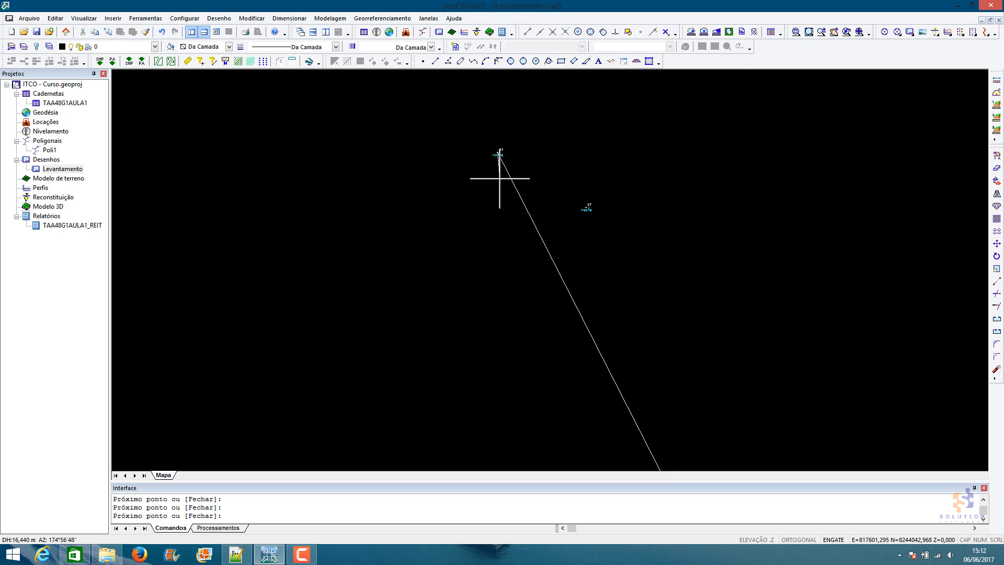
{"action": "scroll", "coordinate": [500, 178], "scroll_direction": "down", "scroll_amount": 5}
{"action": "key", "text": "Return"}
{"action": "key", "text": "Return"}
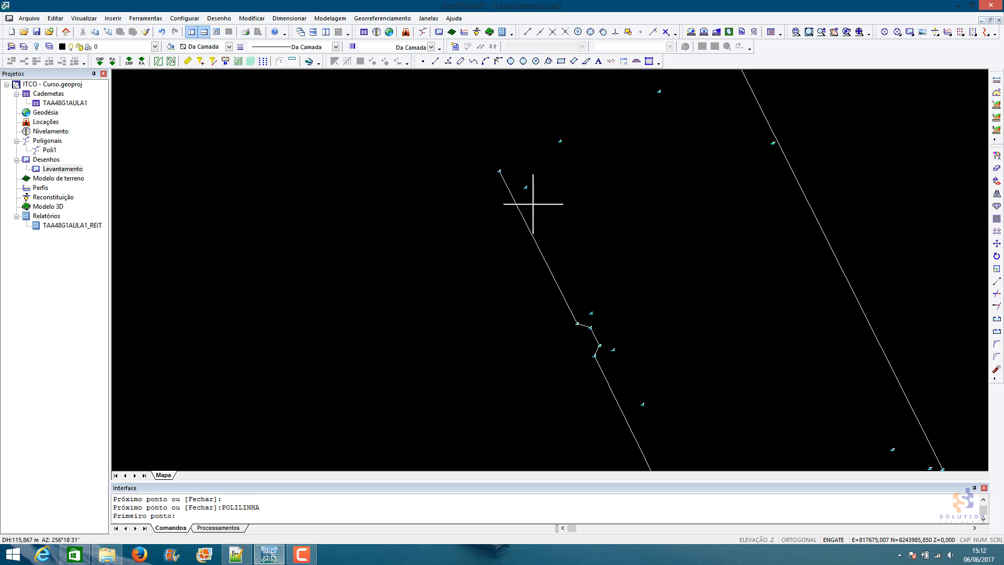
{"action": "key", "text": "Escape"}
Close the boundary with a polyline from M7 to M10 and leave the polyline command.
{"action": "scroll", "coordinate": [455, 265], "scroll_direction": "down", "scroll_amount": 5}
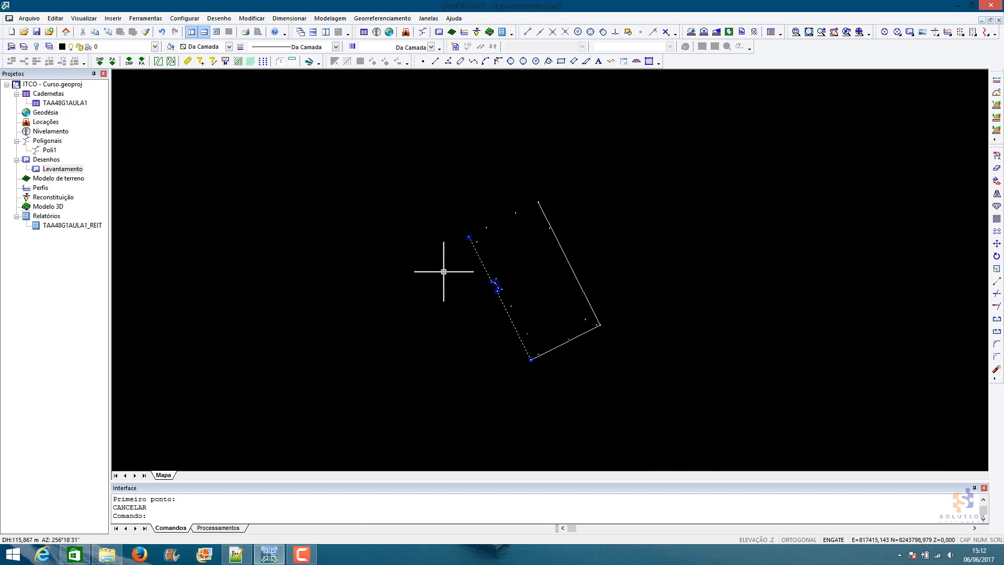
{"action": "scroll", "coordinate": [448, 255], "scroll_direction": "up", "scroll_amount": 6}
{"action": "middle_click_drag", "start_coordinate": [672, 214], "coordinate": [556, 361]}
{"action": "key", "text": "Escape"}
{"action": "key", "text": "Return"}
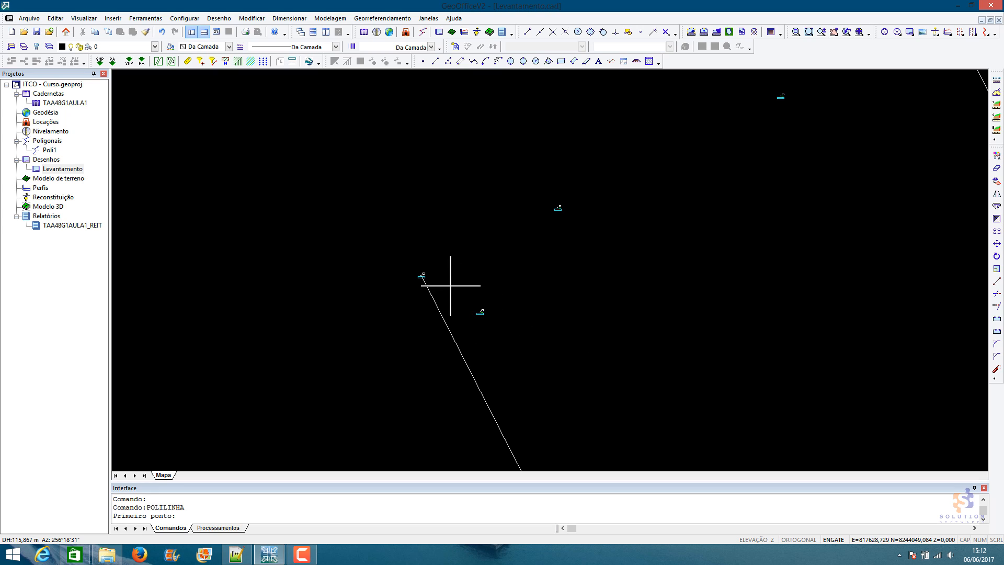
{"action": "left_click", "coordinate": [424, 278]}
{"action": "middle_click_drag", "start_coordinate": [710, 245], "coordinate": [553, 390]}
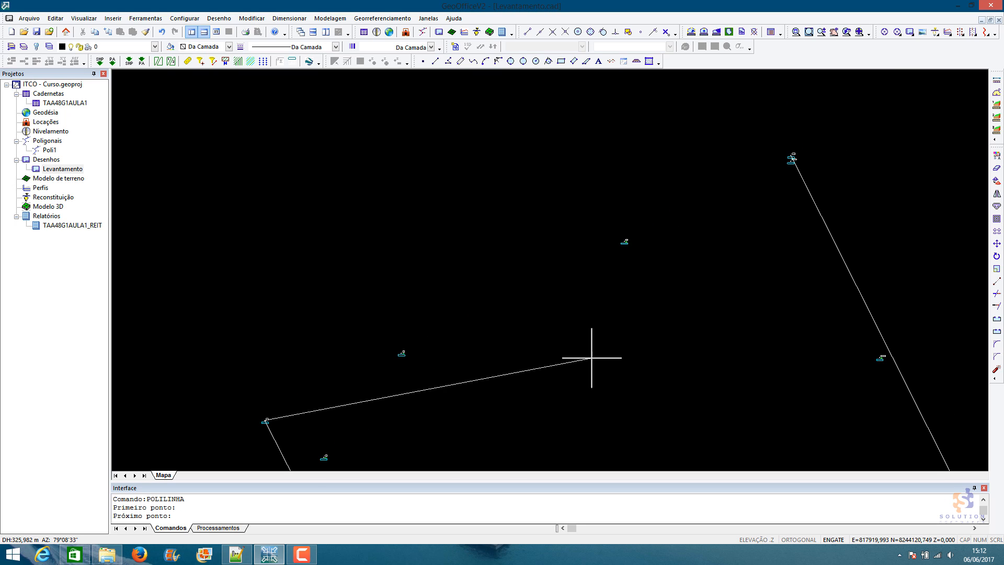
{"action": "left_click", "coordinate": [797, 177]}
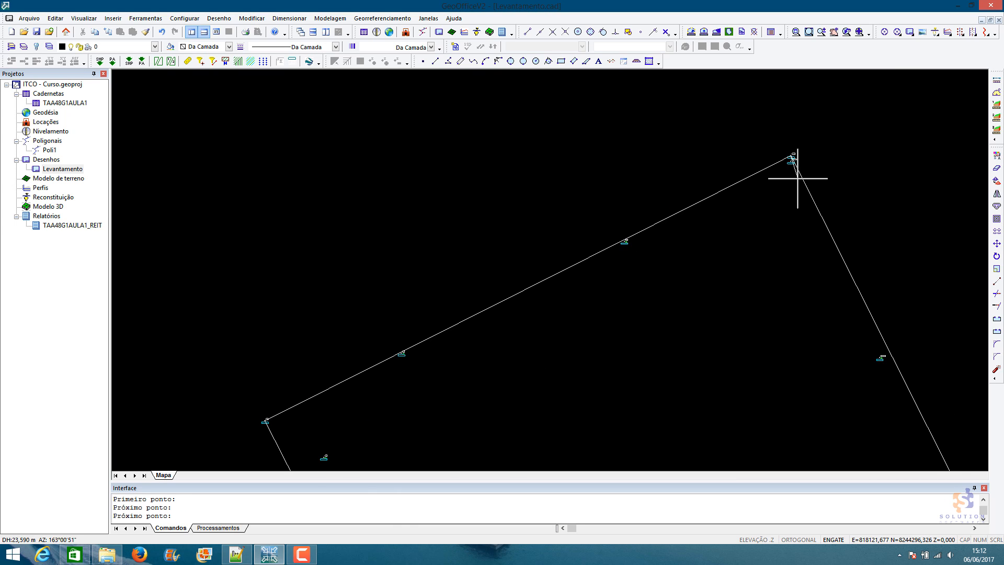
{"action": "key", "text": "Return"}
{"action": "scroll", "coordinate": [536, 342], "scroll_direction": "up", "scroll_amount": 3}
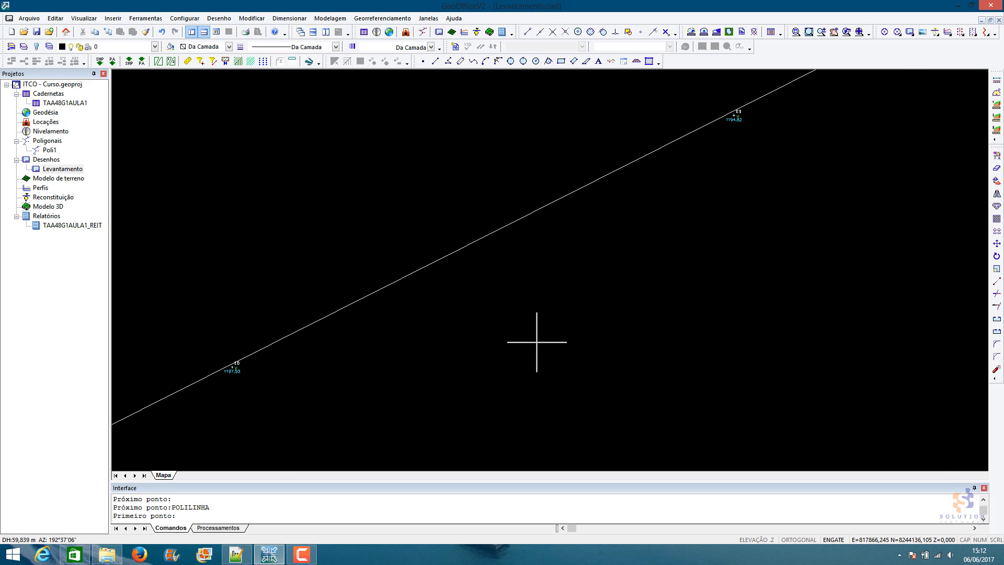
{"action": "key", "text": "Escape"}
Examine the traced boundary as a whole and the area around M7 and E7.
{"action": "scroll", "coordinate": [537, 342], "scroll_direction": "down", "scroll_amount": 3}
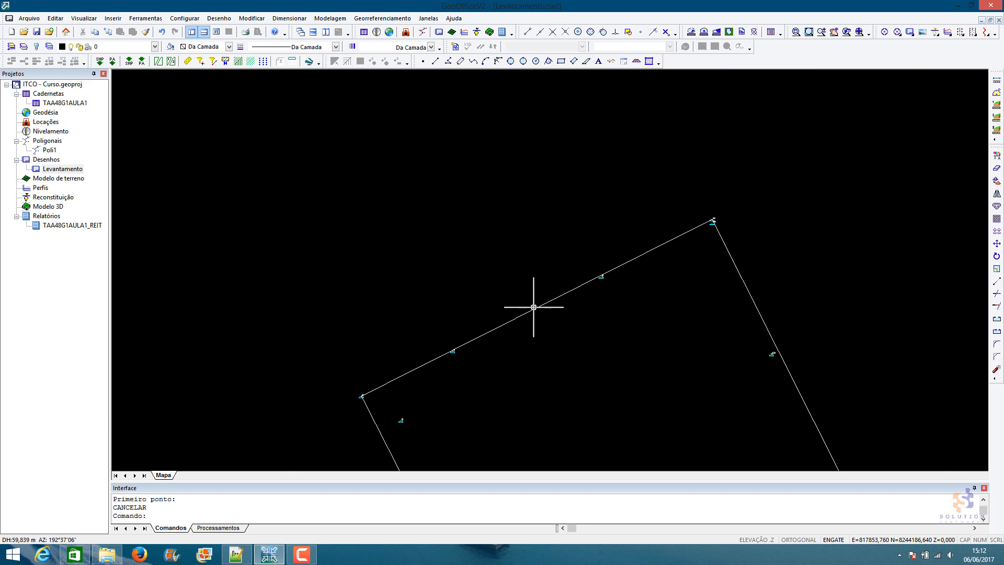
{"action": "scroll", "coordinate": [560, 352], "scroll_direction": "down", "scroll_amount": 3}
{"action": "middle_click_drag", "start_coordinate": [560, 352], "coordinate": [511, 218]}
{"action": "key", "text": "Escape"}
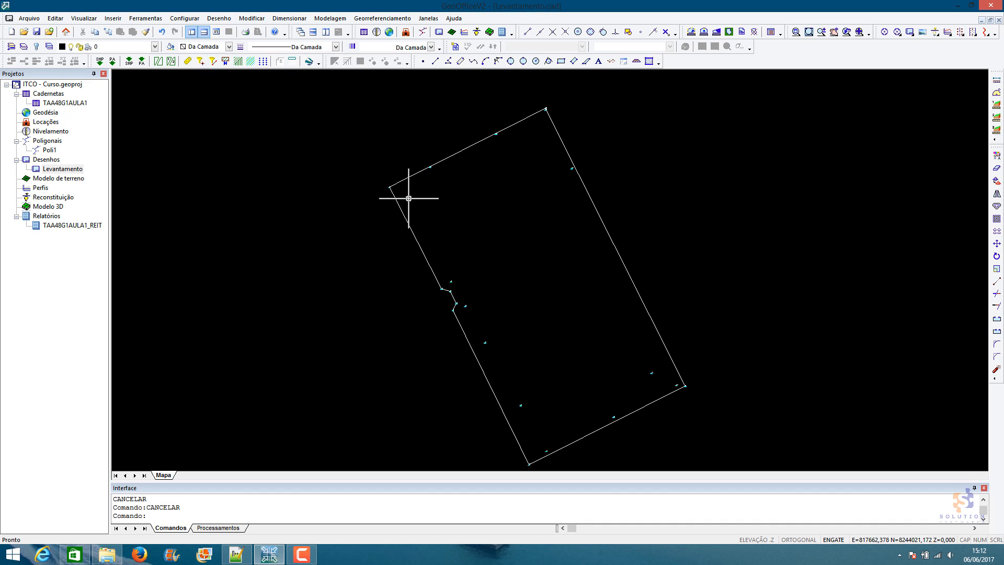
{"action": "scroll", "coordinate": [406, 194], "scroll_direction": "up", "scroll_amount": 5}
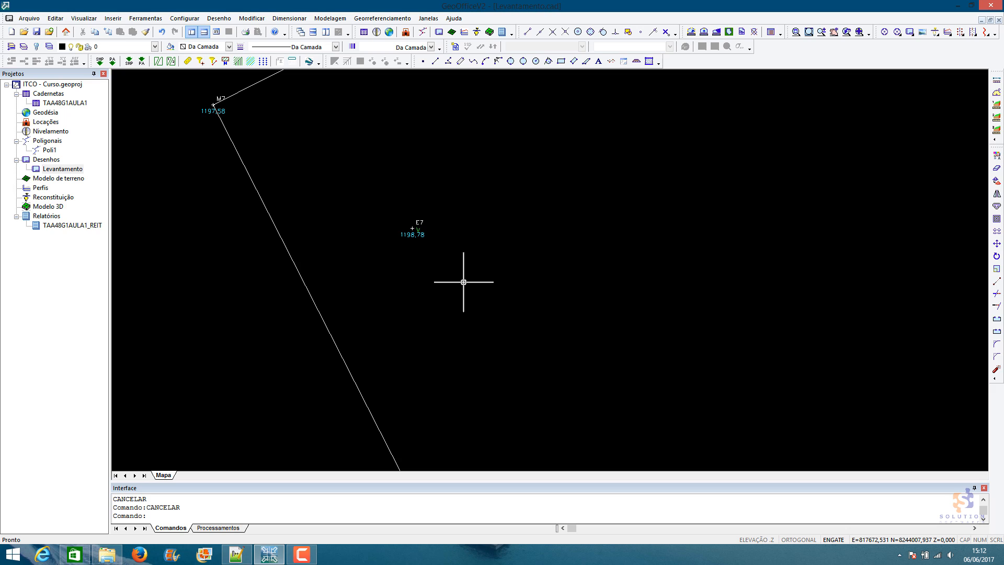
{"action": "scroll", "coordinate": [463, 282], "scroll_direction": "down", "scroll_amount": 5}
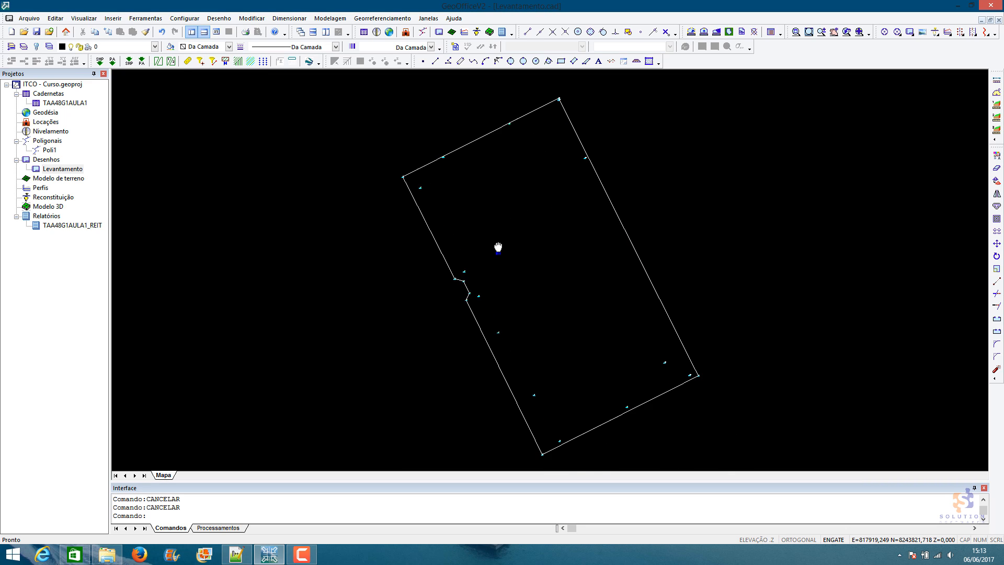
Check the drawing's layer list and create the INCRA georeferencing project with its data fields left blank.
{"action": "left_click", "coordinate": [136, 48]}
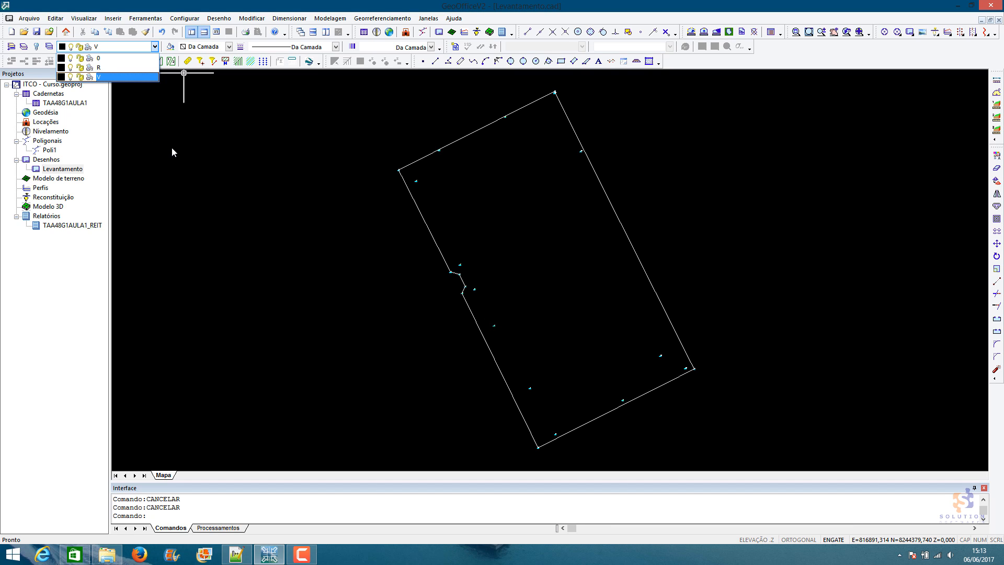
{"action": "key", "text": "Escape"}
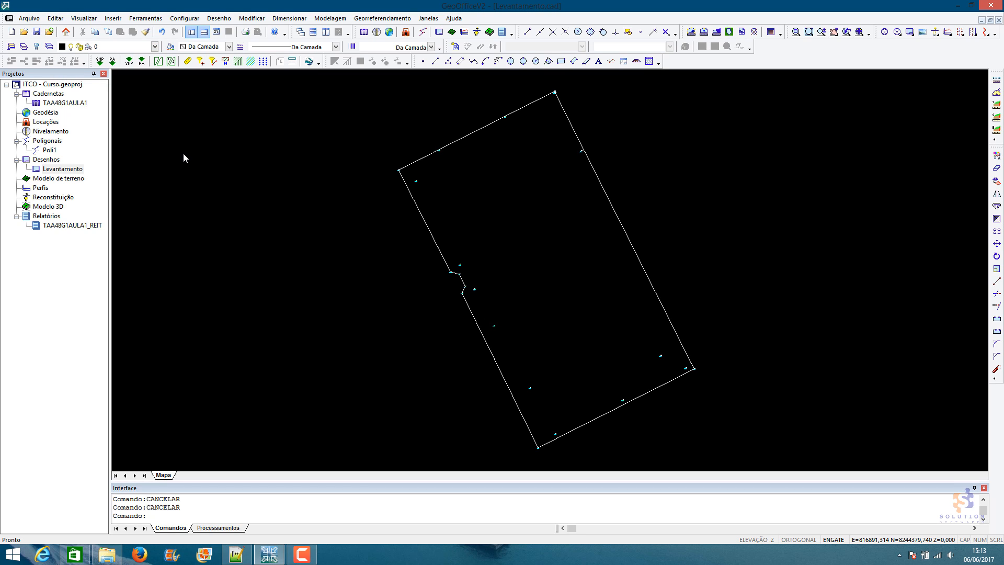
{"action": "left_click", "coordinate": [378, 19]}
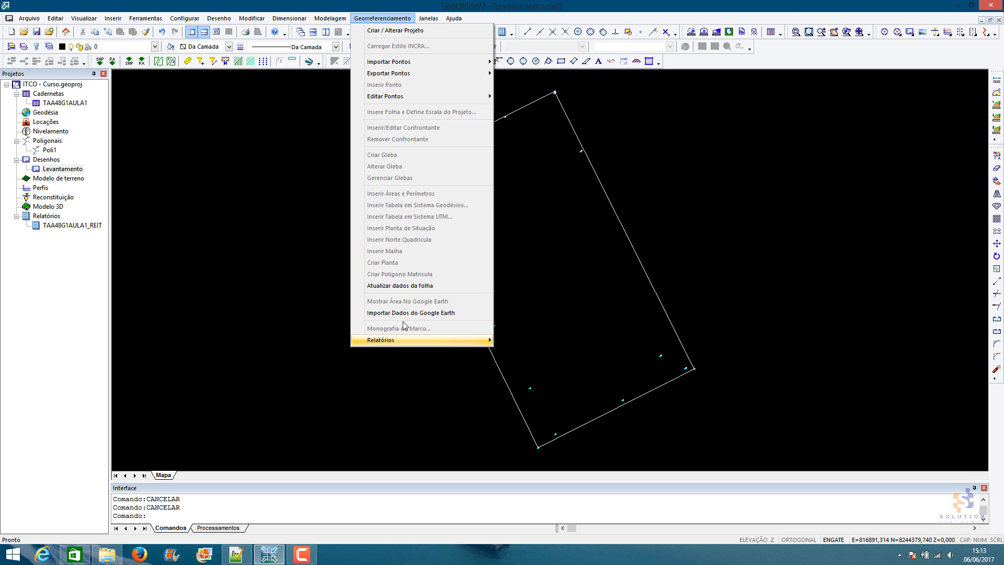
{"action": "left_click", "coordinate": [403, 32]}
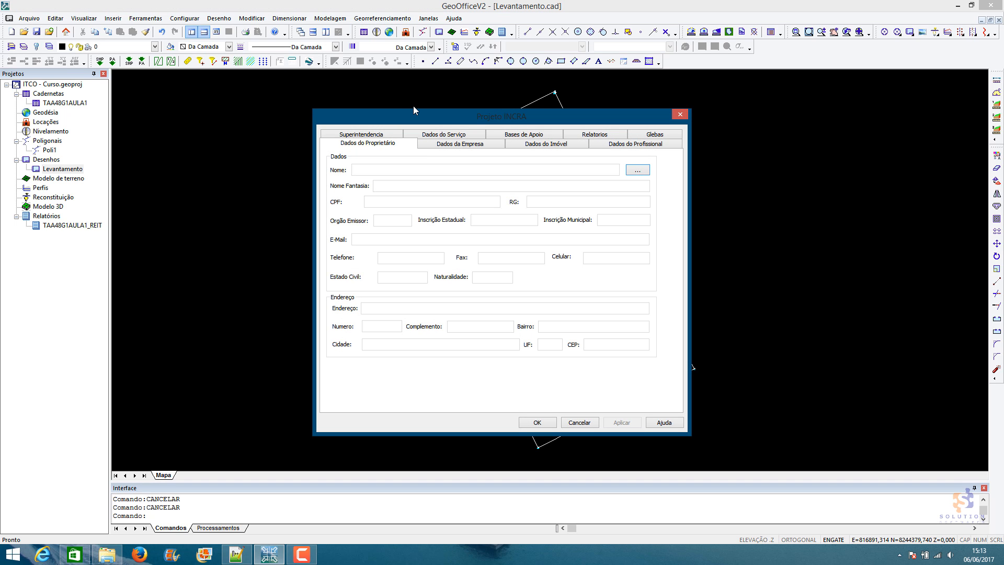
{"action": "left_click", "coordinate": [537, 422]}
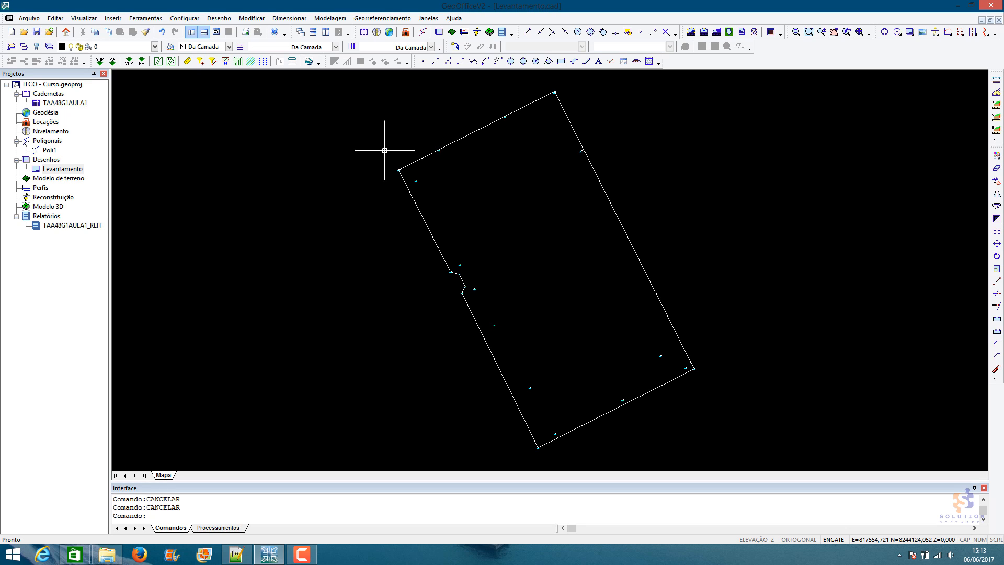
Examine the georeferencing commands and the drawing's layer list after creating the project.
{"action": "left_click", "coordinate": [383, 18]}
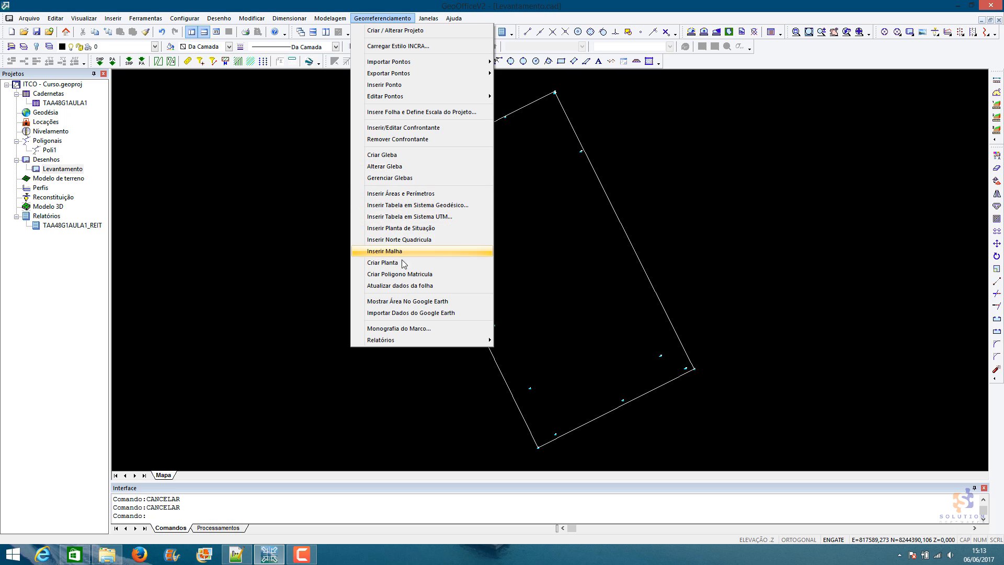
{"action": "left_click", "coordinate": [402, 351]}
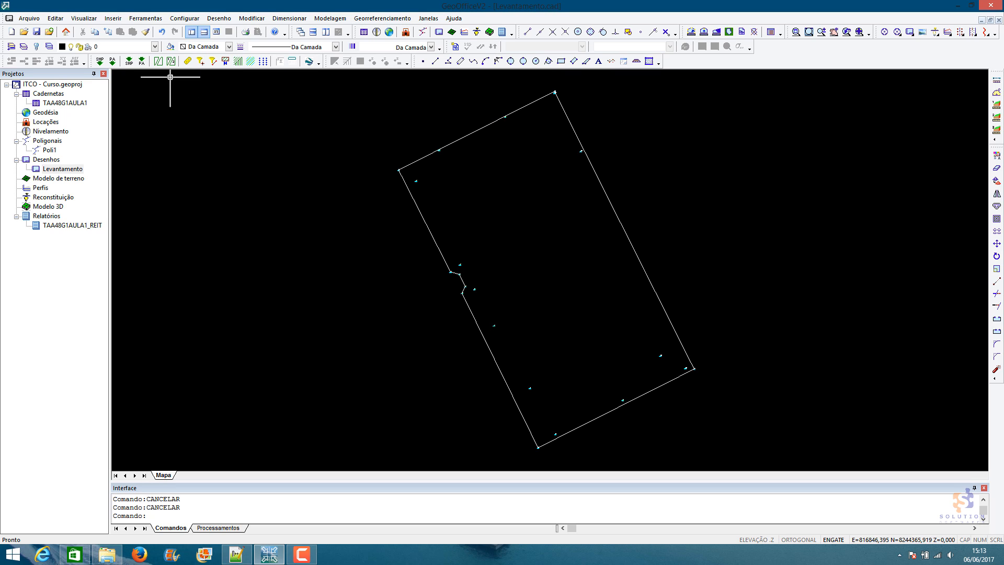
{"action": "left_click", "coordinate": [141, 47]}
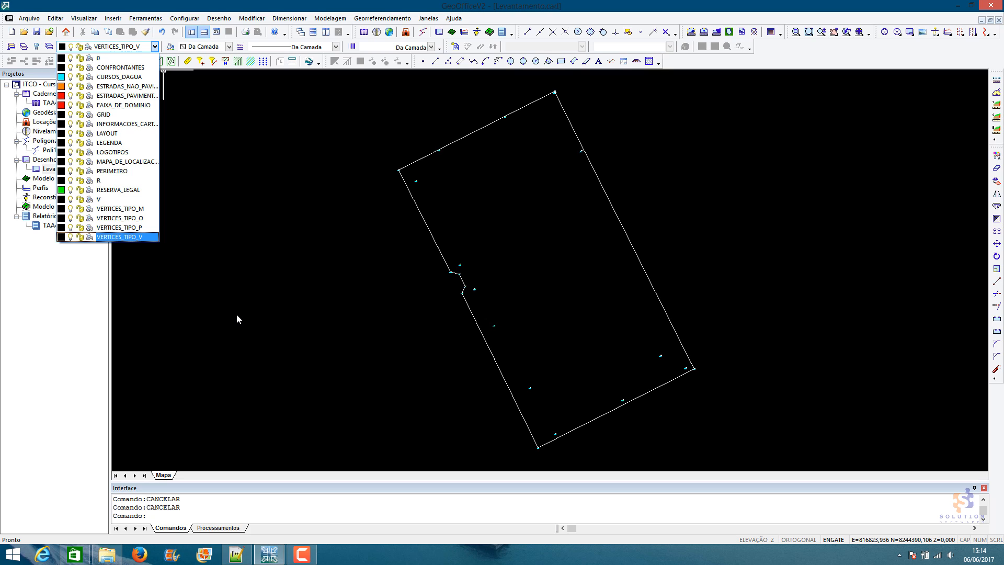
{"action": "left_click", "coordinate": [237, 315]}
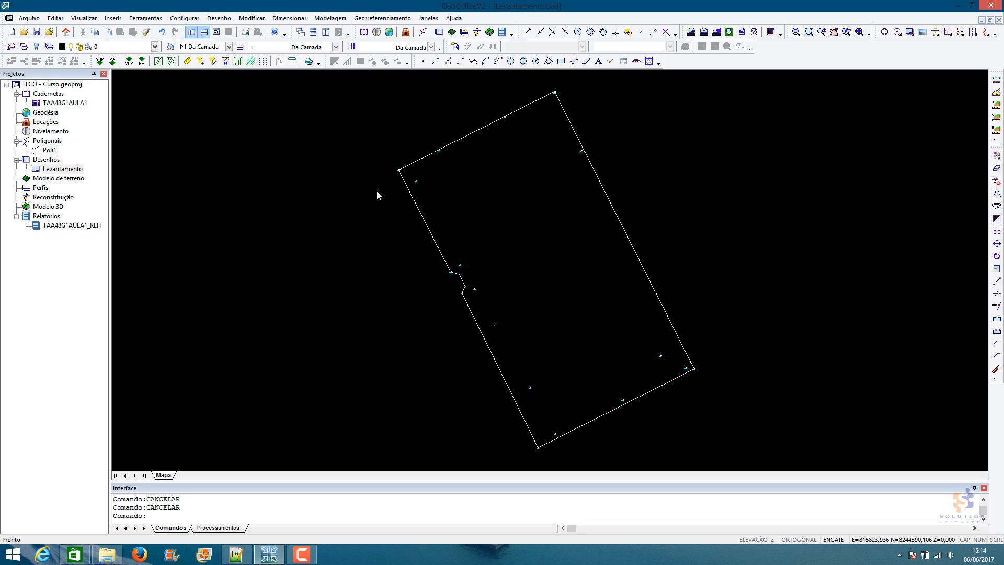
Georeference the survey points by selecting the whole boundary together with all its points, and leave the command.
{"action": "left_click", "coordinate": [388, 18]}
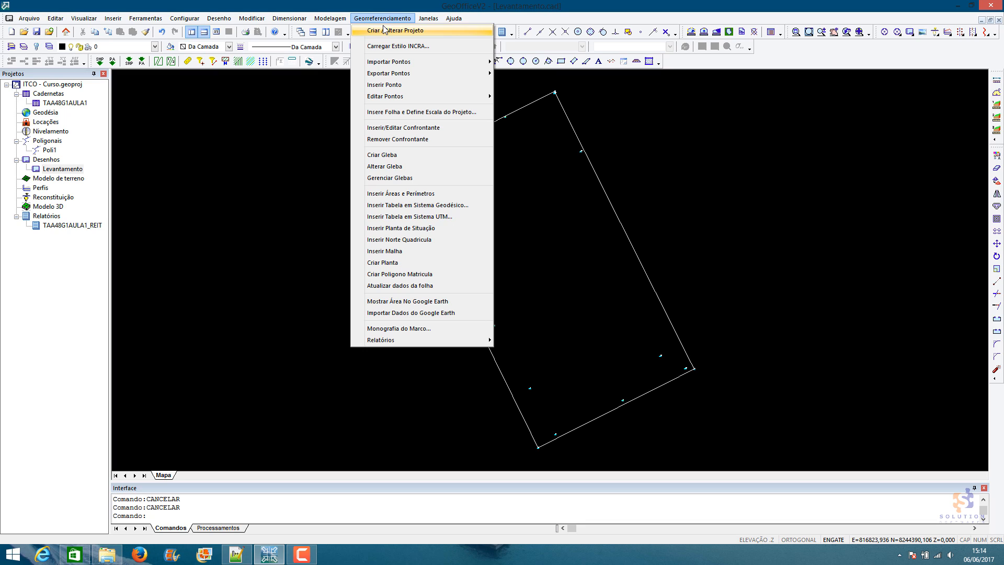
{"action": "mouse_move", "coordinate": [412, 94]}
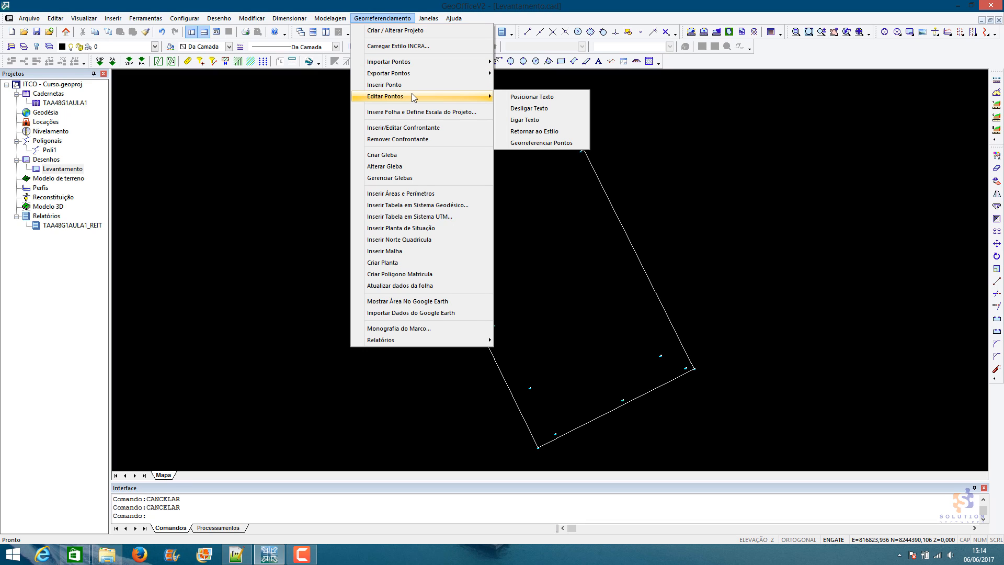
{"action": "left_click", "coordinate": [552, 143]}
{"action": "scroll", "coordinate": [552, 149], "scroll_direction": "down", "scroll_amount": 5}
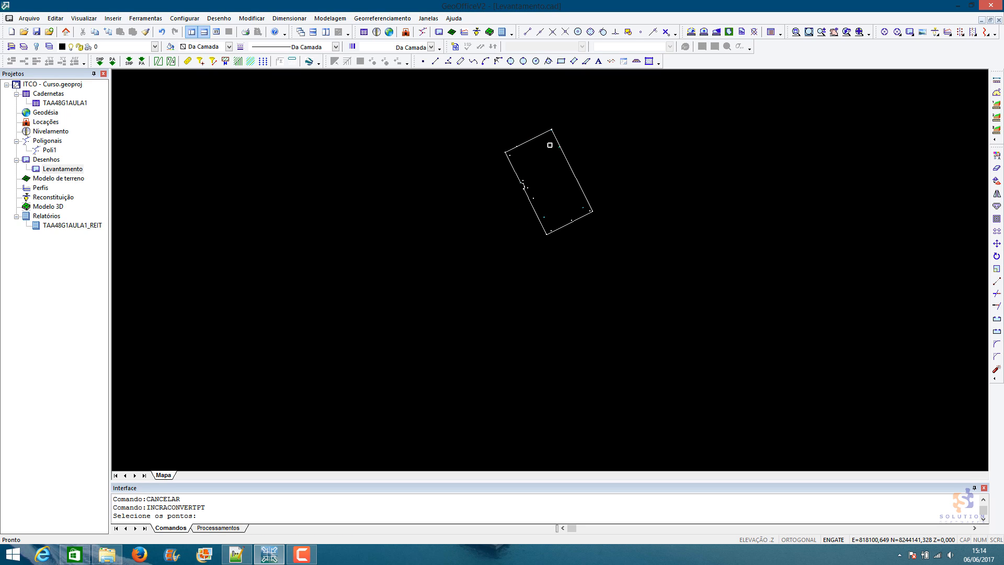
{"action": "left_click_drag", "start_coordinate": [681, 278], "coordinate": [460, 104]}
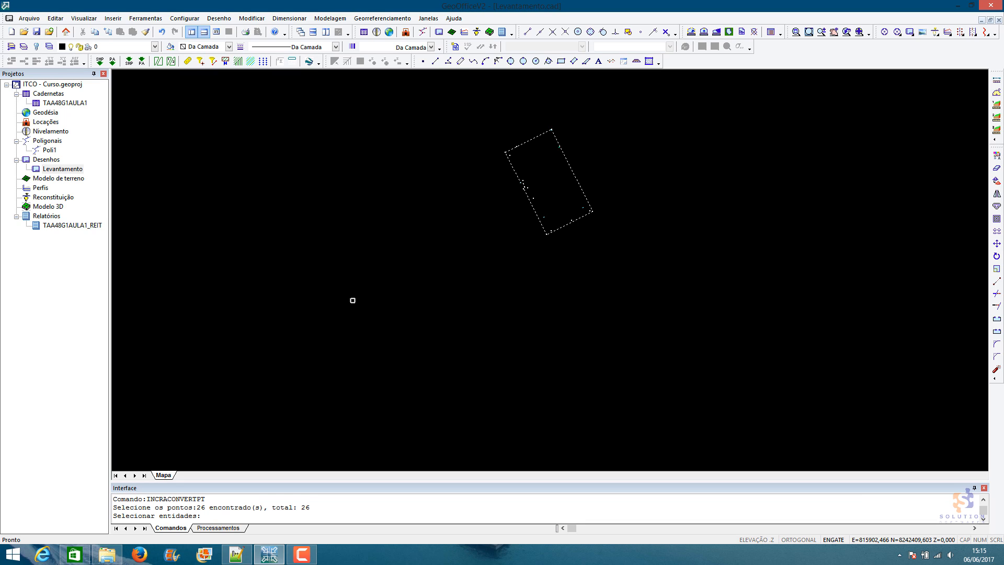
{"action": "key", "text": "Return"}
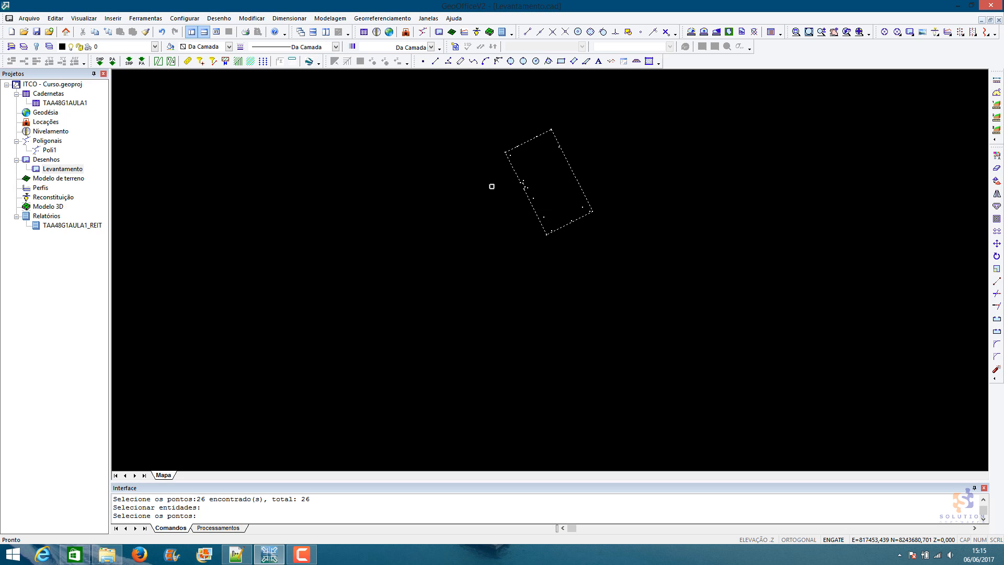
{"action": "key", "text": "Escape"}
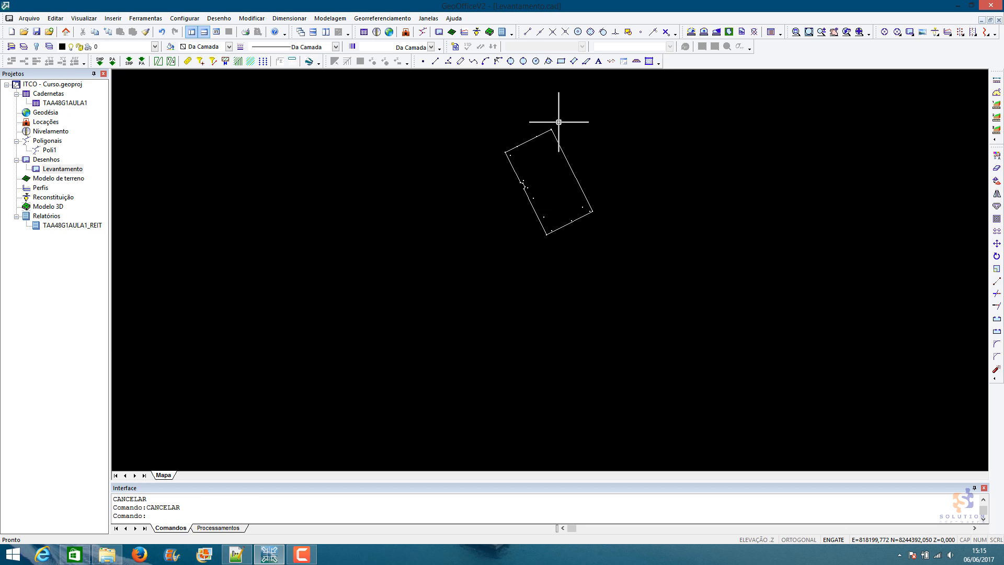
Examine the georeferenced points and labels around M10, SAT3 and SAT4, and the boundary as a whole.
{"action": "scroll", "coordinate": [558, 122], "scroll_direction": "up", "scroll_amount": 8}
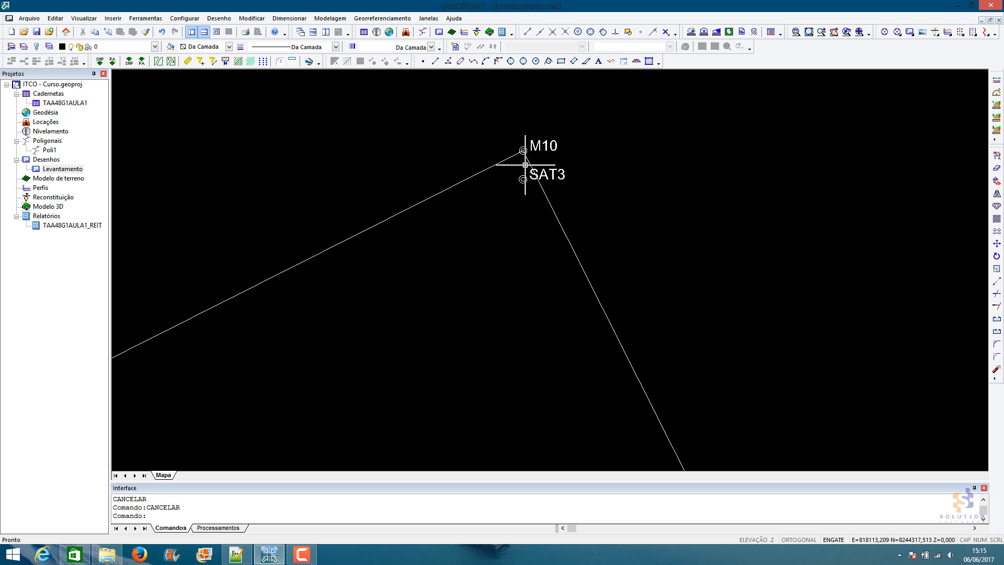
{"action": "middle_click_drag", "start_coordinate": [602, 272], "coordinate": [537, 210]}
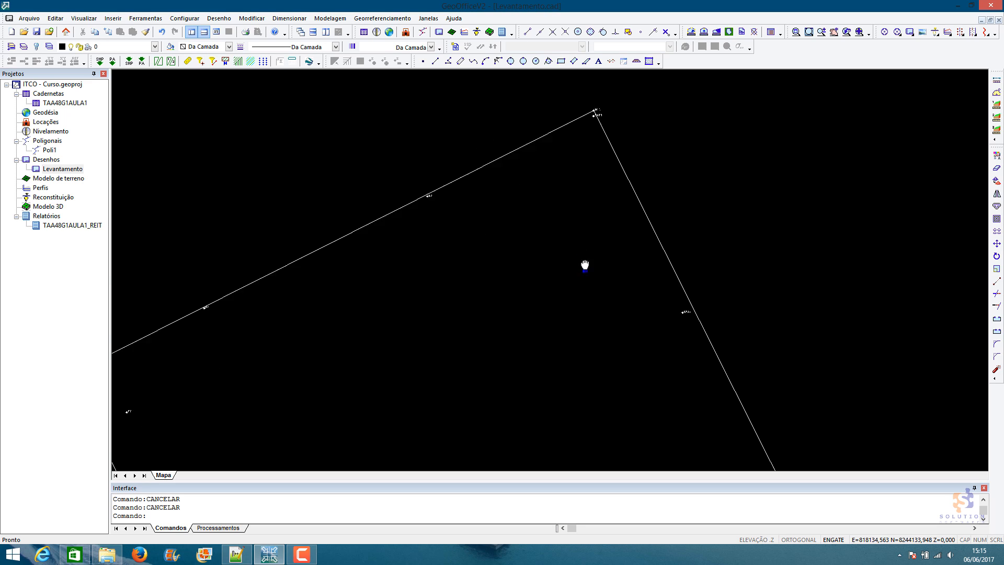
{"action": "scroll", "coordinate": [615, 268], "scroll_direction": "up", "scroll_amount": 3}
{"action": "scroll", "coordinate": [717, 239], "scroll_direction": "up", "scroll_amount": 3}
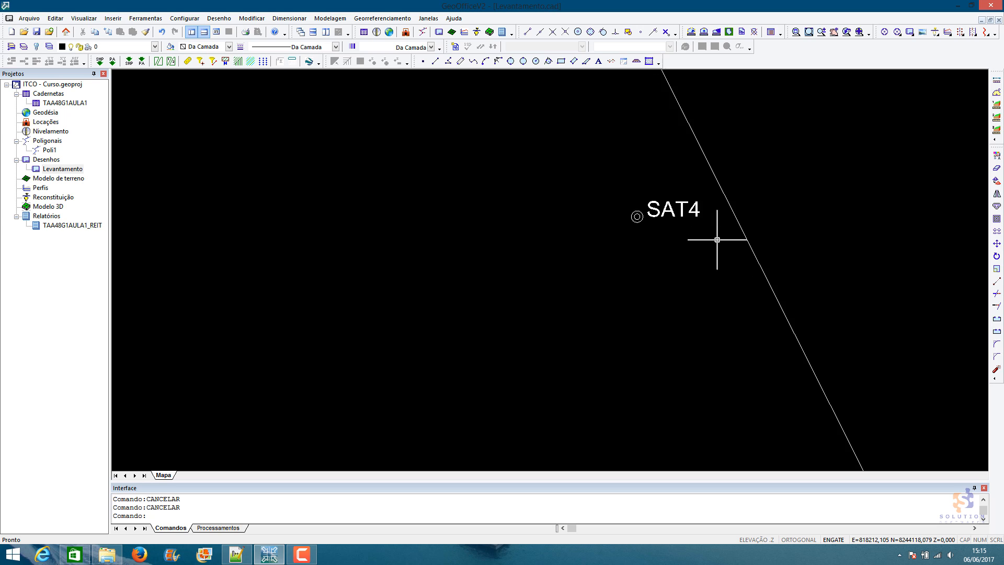
{"action": "scroll", "coordinate": [717, 240], "scroll_direction": "down", "scroll_amount": 4}
{"action": "middle_click_drag", "start_coordinate": [619, 187], "coordinate": [618, 399]}
{"action": "middle_click_drag", "start_coordinate": [573, 249], "coordinate": [572, 269]}
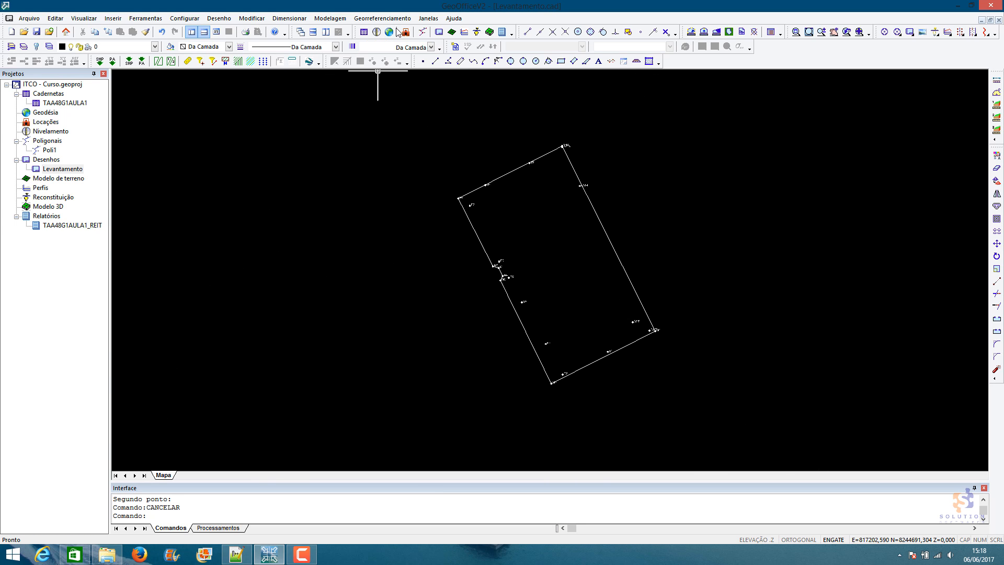
Open the INCRA project's data at the owner details.
{"action": "left_click", "coordinate": [399, 20]}
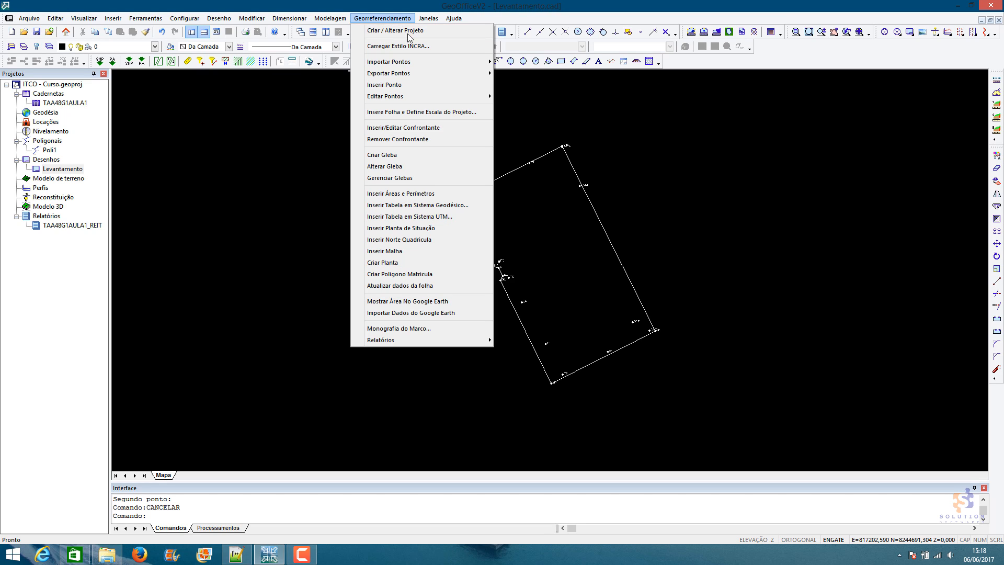
{"action": "left_click", "coordinate": [411, 34]}
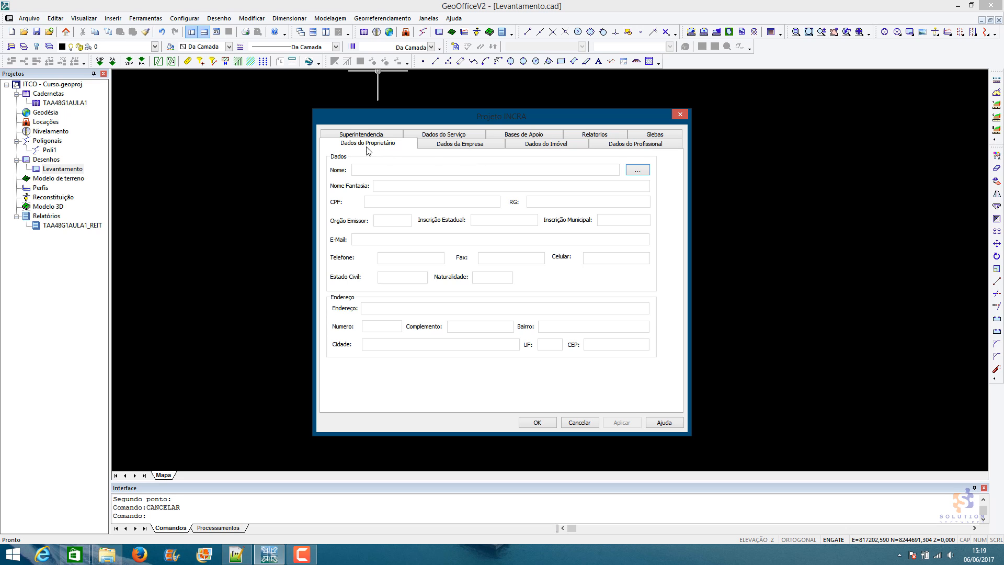
Fill in the project's owner details by choosing the first registered individual owner, discarding the blank new-owner record.
{"action": "left_click", "coordinate": [643, 171]}
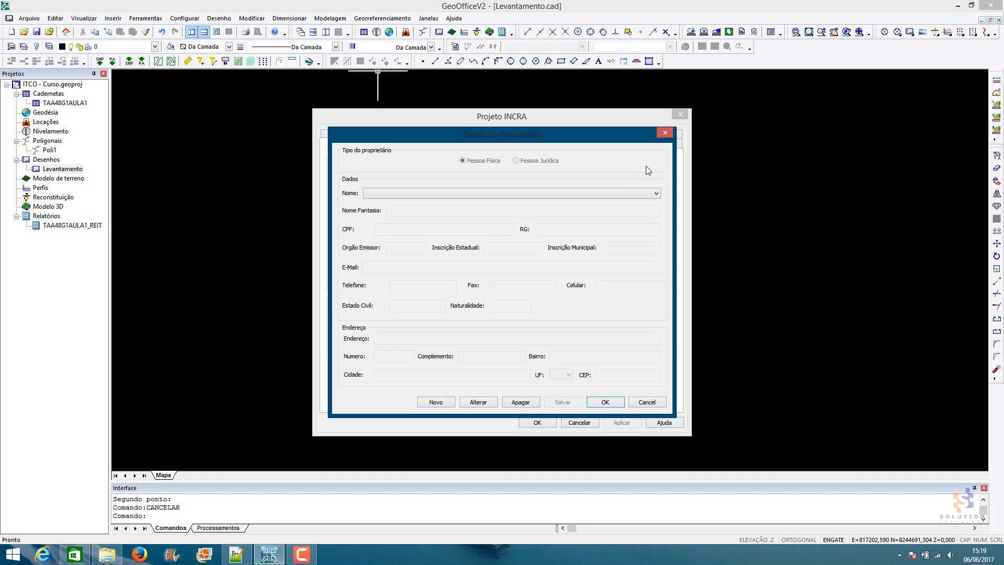
{"action": "left_click", "coordinate": [627, 198]}
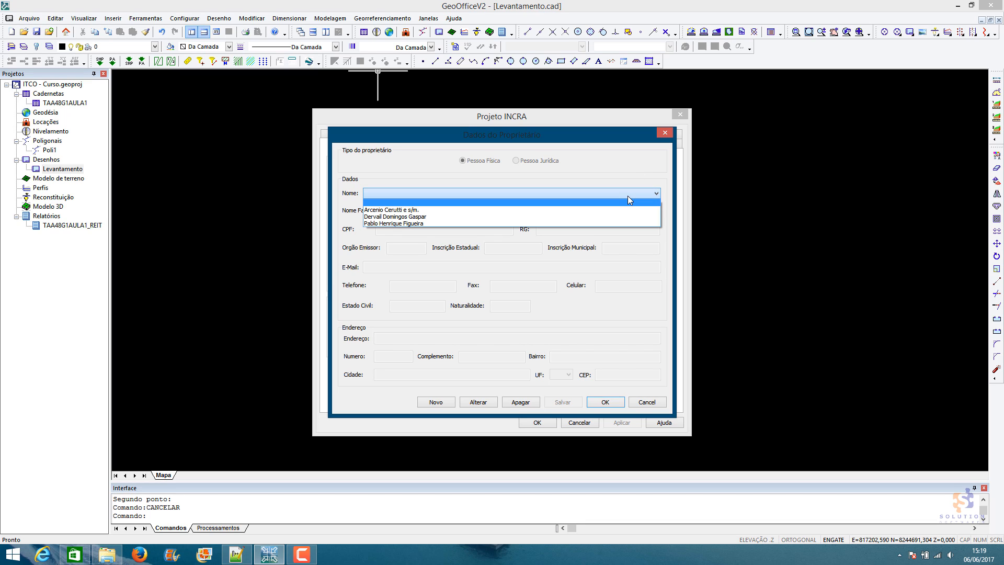
{"action": "left_click", "coordinate": [629, 212]}
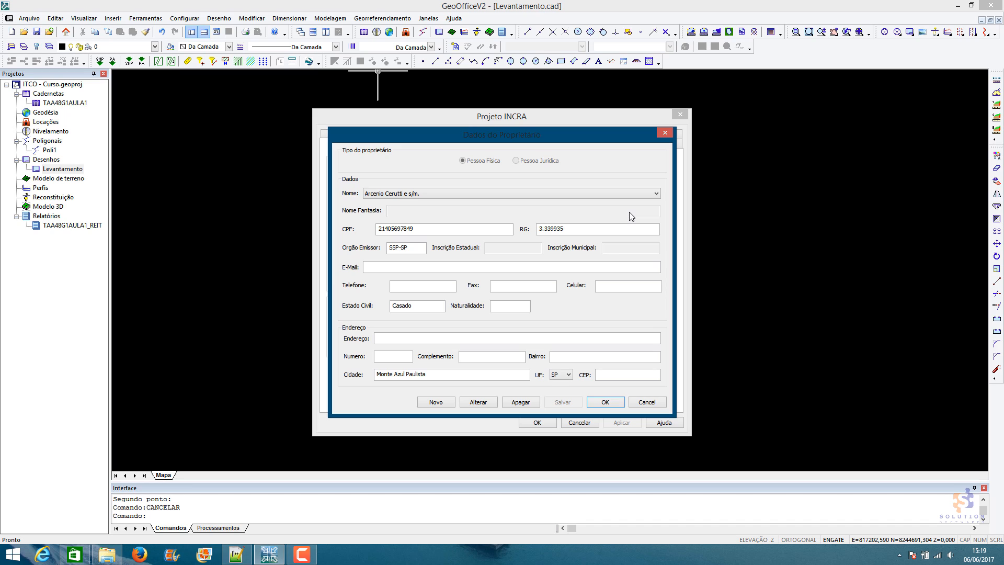
{"action": "left_click", "coordinate": [444, 401]}
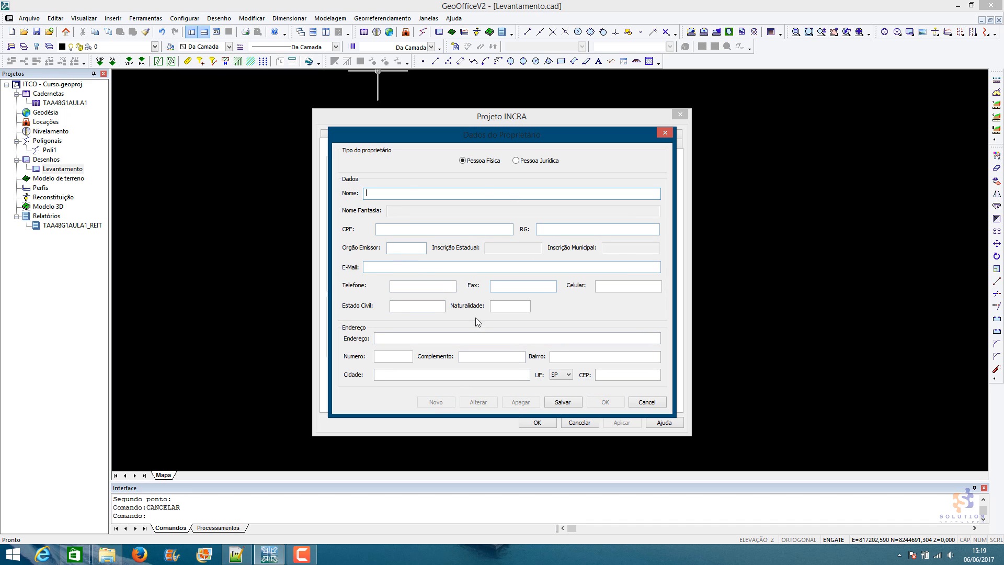
{"action": "left_click", "coordinate": [649, 403]}
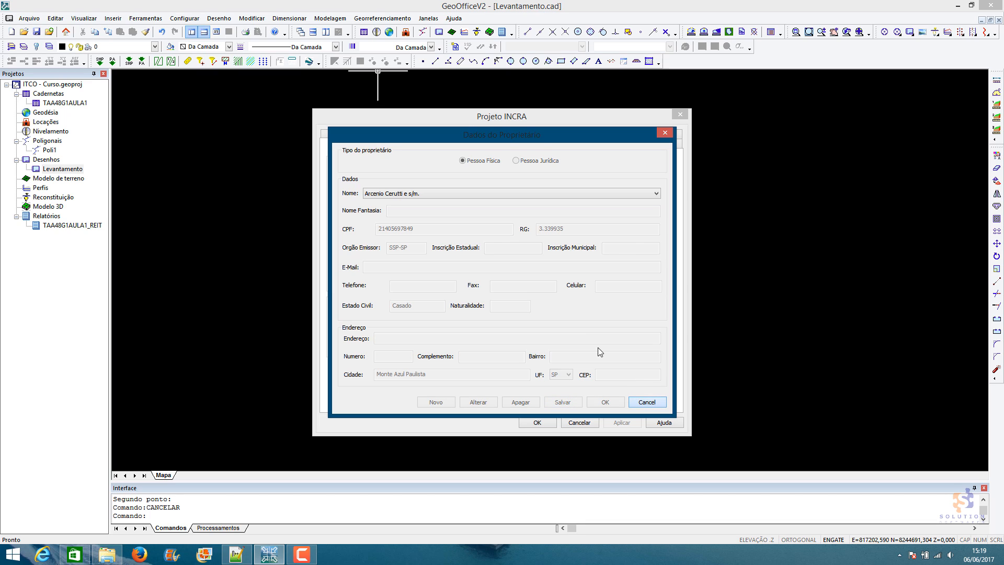
{"action": "left_click", "coordinate": [458, 194]}
{"action": "left_click", "coordinate": [457, 194]}
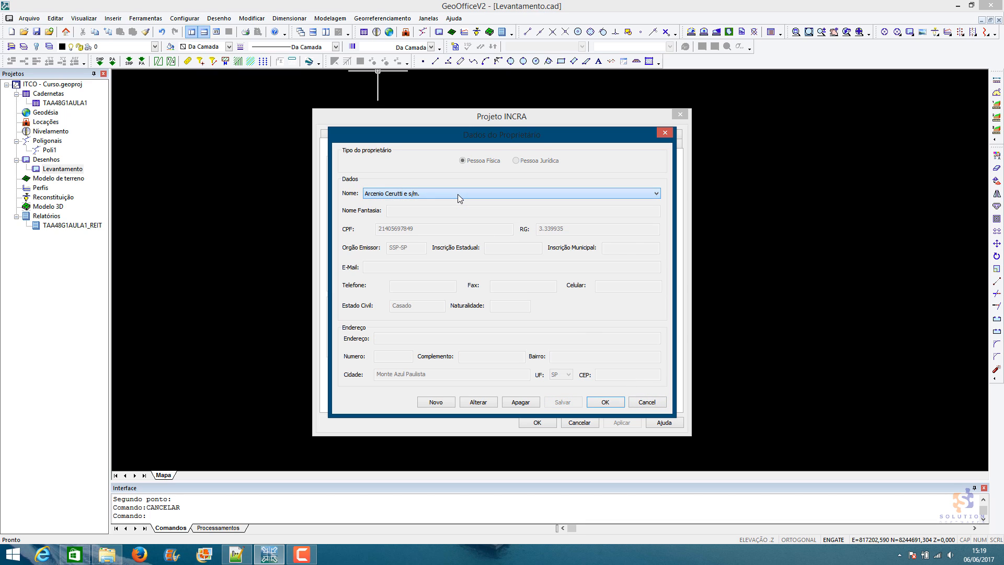
{"action": "left_click", "coordinate": [600, 405]}
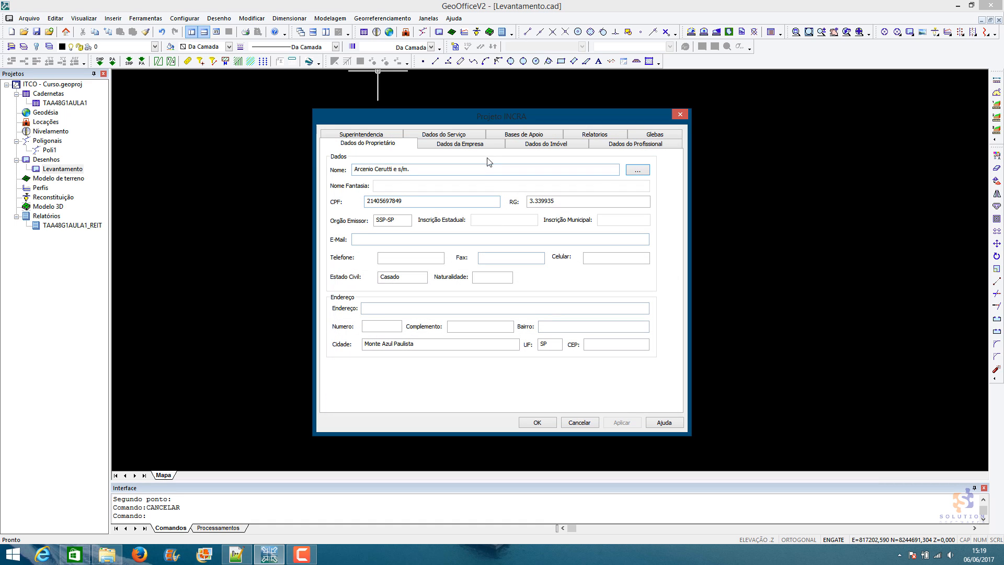
Fill in the INCRA project's company details with the registered company Solution Softwares Ltda.
{"action": "left_click", "coordinate": [482, 145]}
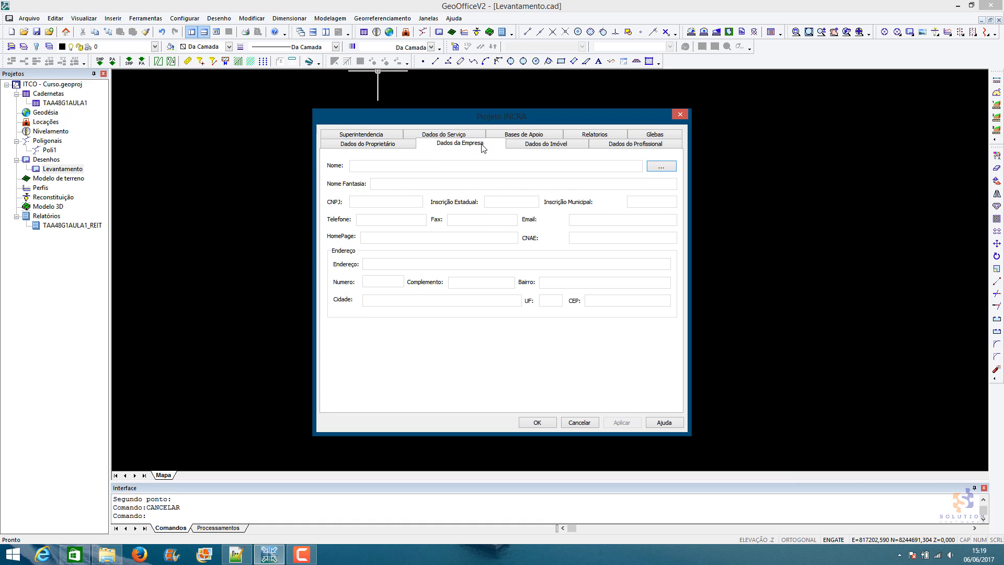
{"action": "left_click", "coordinate": [660, 168]}
{"action": "left_click", "coordinate": [558, 203]}
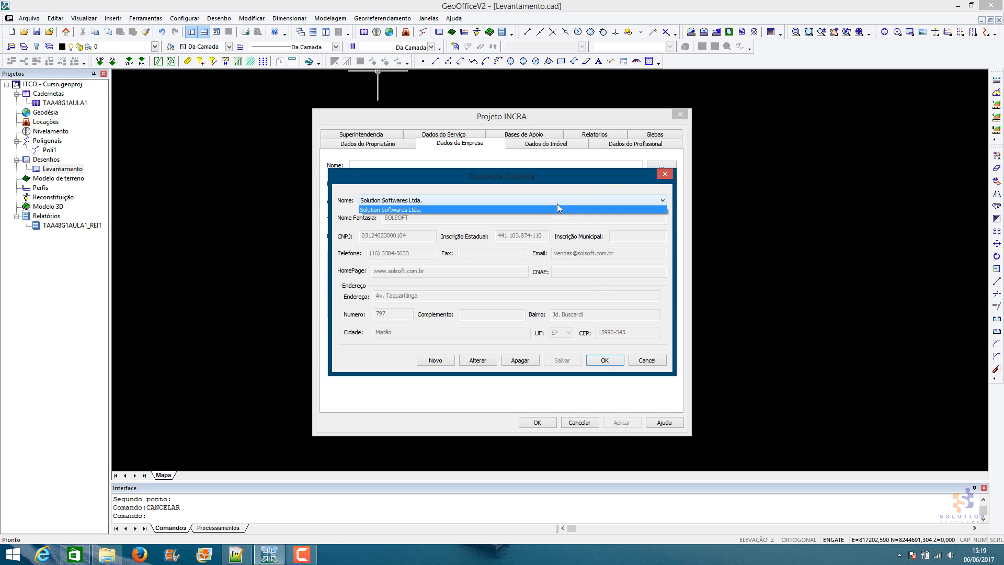
{"action": "left_click", "coordinate": [557, 210]}
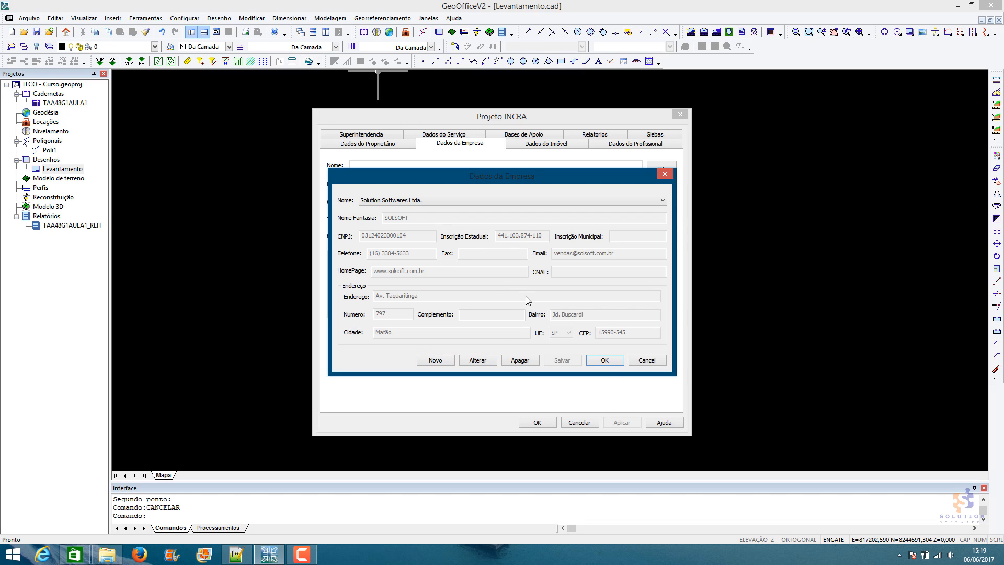
{"action": "left_click", "coordinate": [605, 361]}
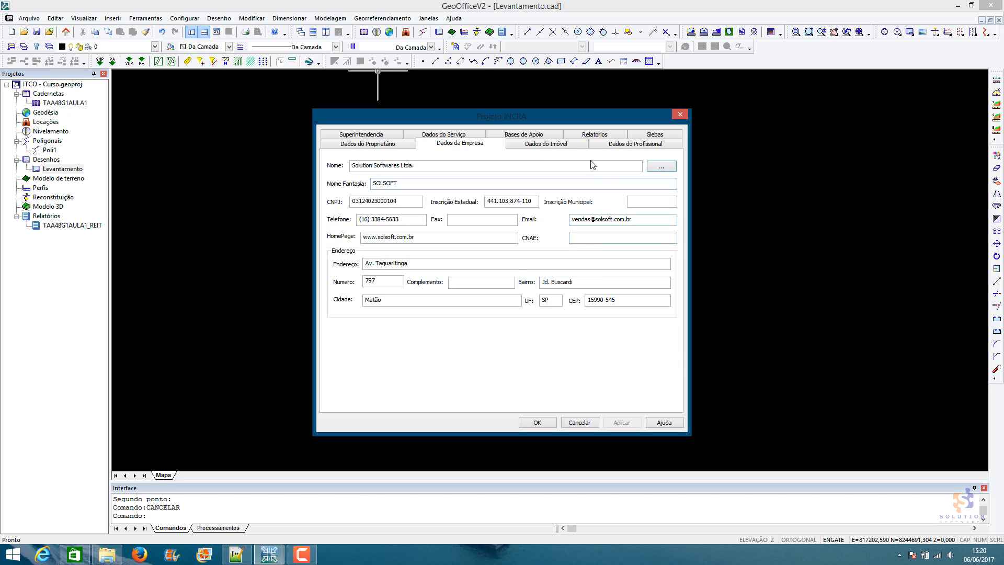
Fill in the project's property details with the registered property Faz. Araguaia.
{"action": "left_click", "coordinate": [573, 145]}
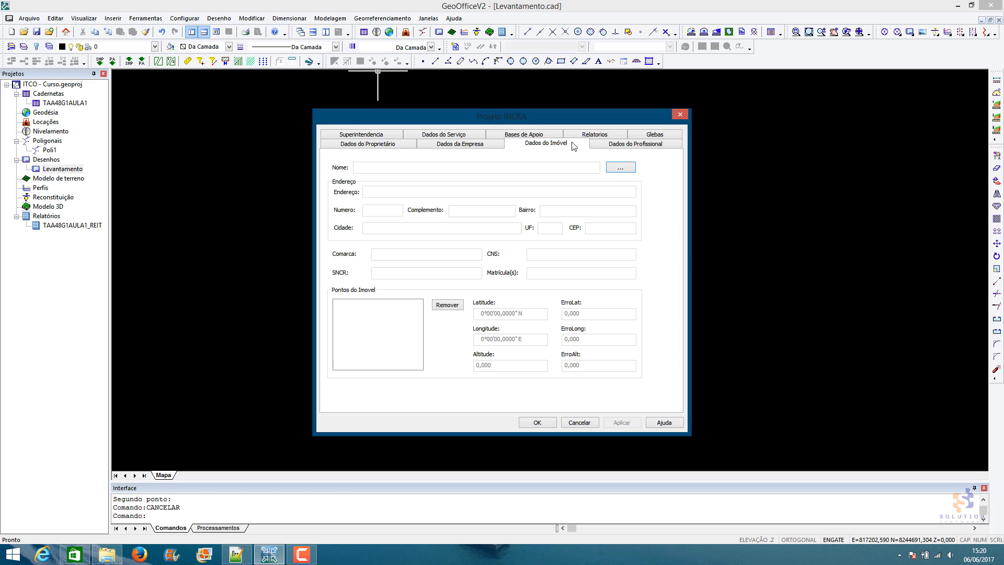
{"action": "left_click", "coordinate": [617, 168]}
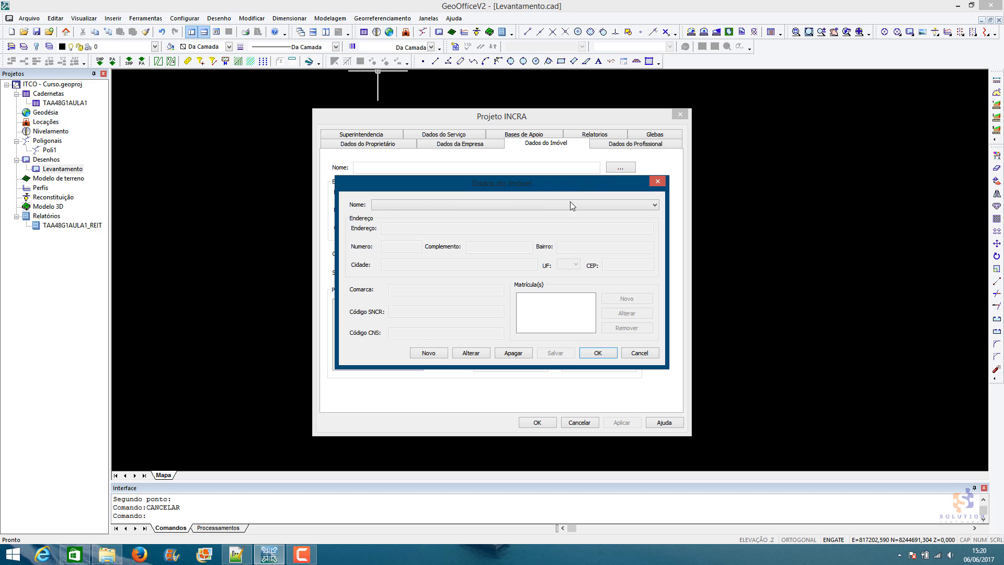
{"action": "left_click", "coordinate": [570, 206]}
{"action": "left_click", "coordinate": [569, 222]}
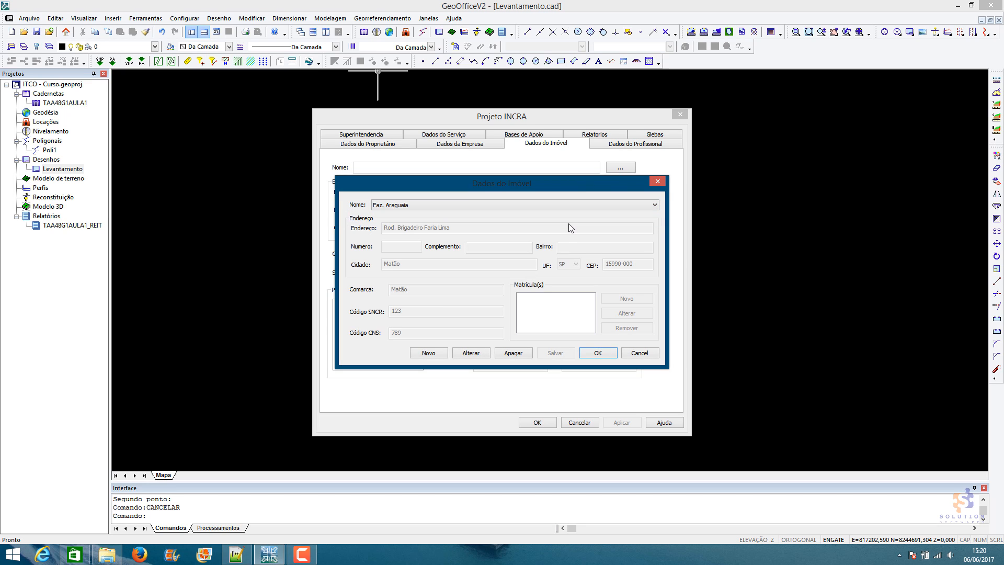
{"action": "left_click", "coordinate": [598, 353]}
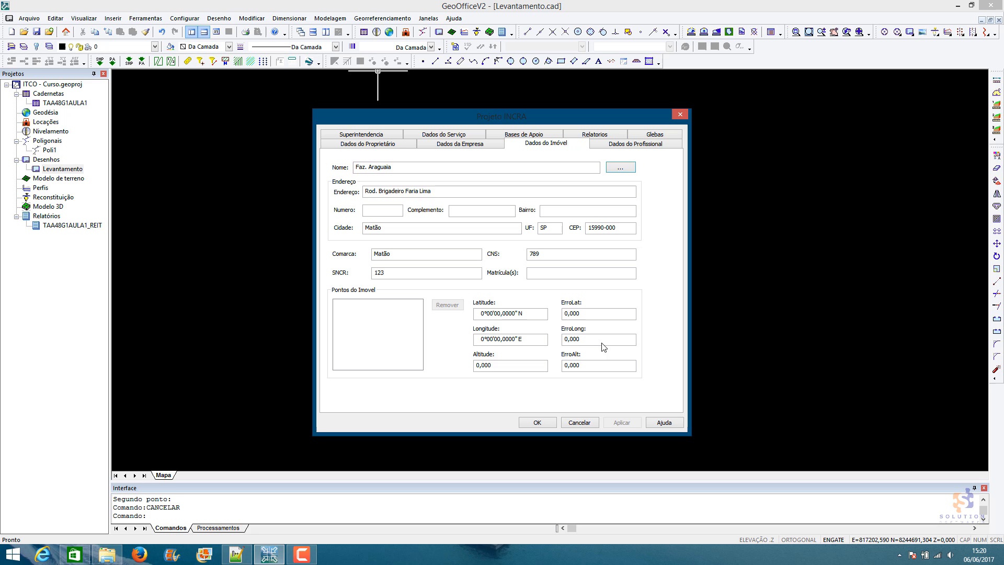
Fill in the project's professional details with the registered agricultural surveyor (Eng. Agrimensor).
{"action": "left_click", "coordinate": [658, 147]}
{"action": "left_click", "coordinate": [637, 173]}
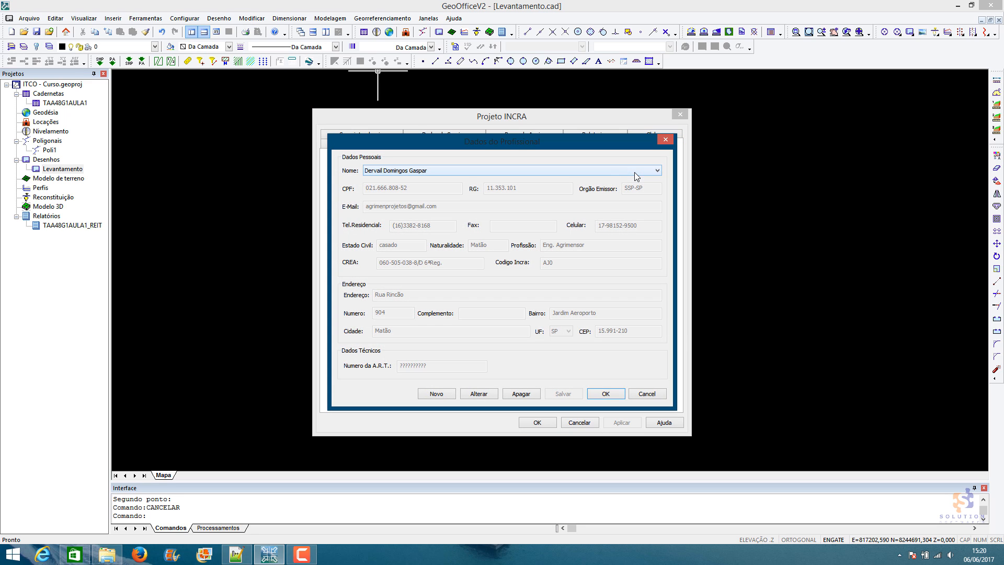
{"action": "left_click", "coordinate": [625, 170]}
{"action": "left_click", "coordinate": [625, 169]}
{"action": "left_click", "coordinate": [604, 396]}
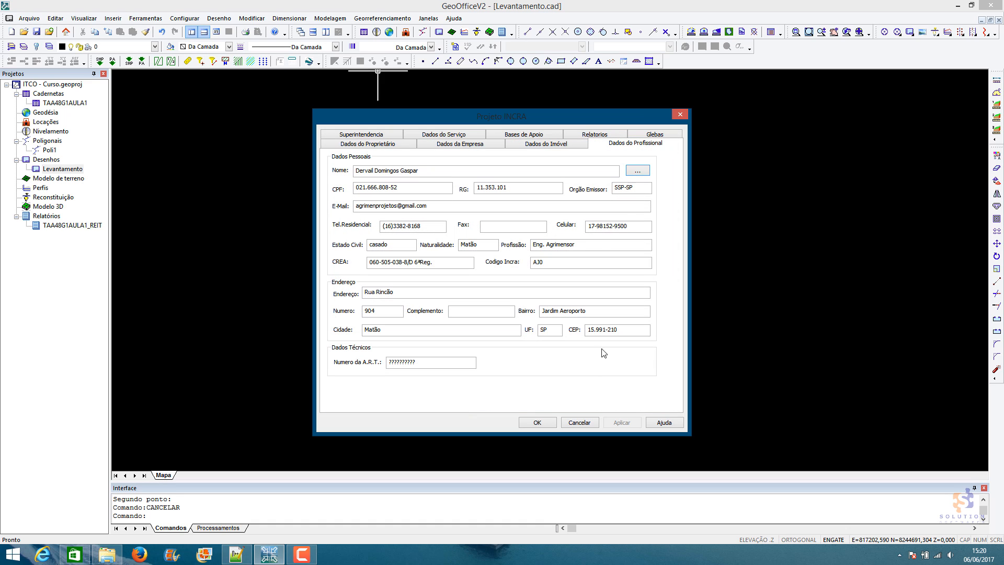
Adjust the reports' decimal places for geographic coordinates and hectare area, and save the INCRA project data.
{"action": "left_click", "coordinate": [595, 136]}
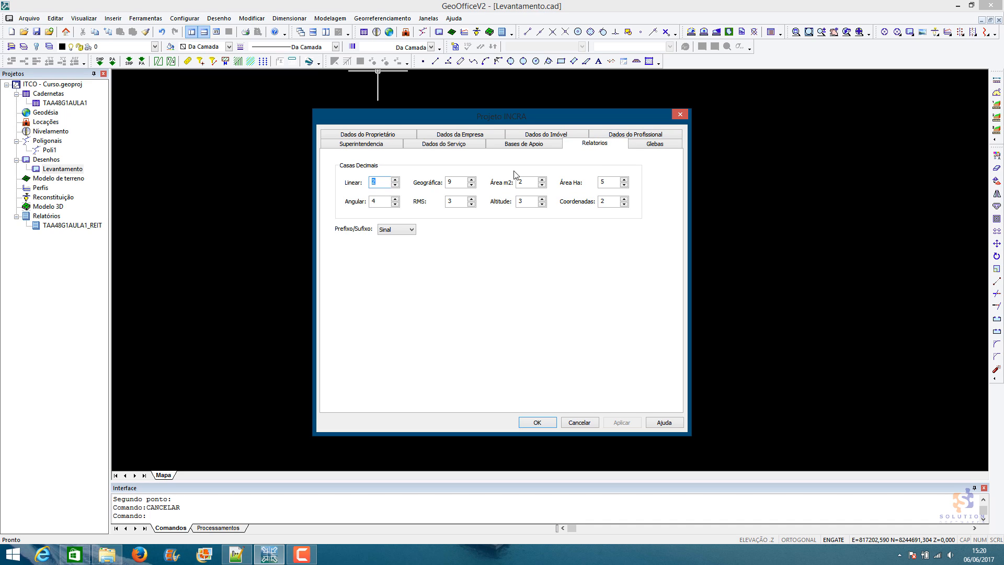
{"action": "left_click", "coordinate": [471, 185]}
{"action": "left_click", "coordinate": [471, 185]}
{"action": "left_click", "coordinate": [625, 185]}
{"action": "left_click", "coordinate": [537, 422]}
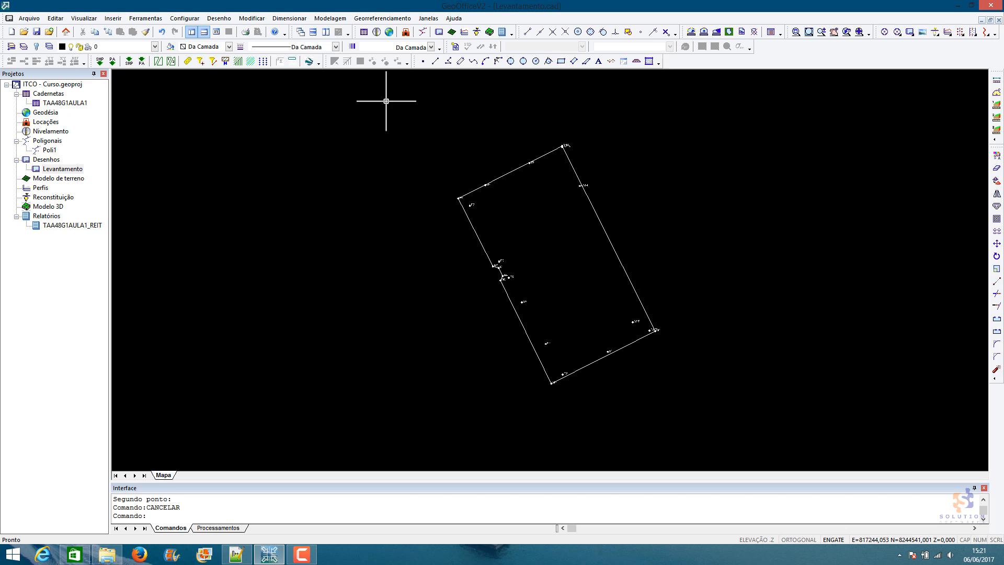
Start inserting the project sheet and defining its scale, framing the whole boundary and its points in a window.
{"action": "left_click", "coordinate": [392, 20]}
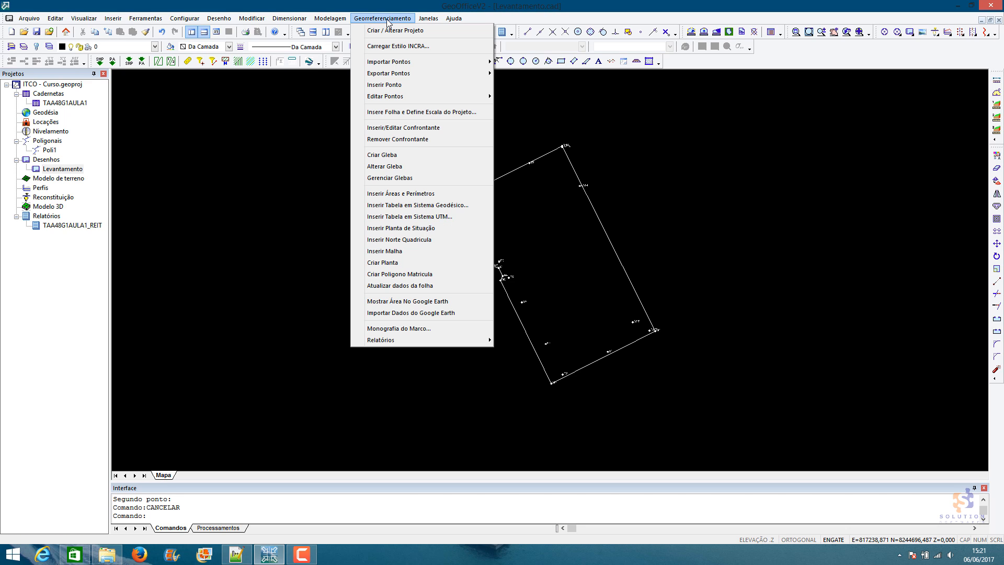
{"action": "mouse_move", "coordinate": [397, 66]}
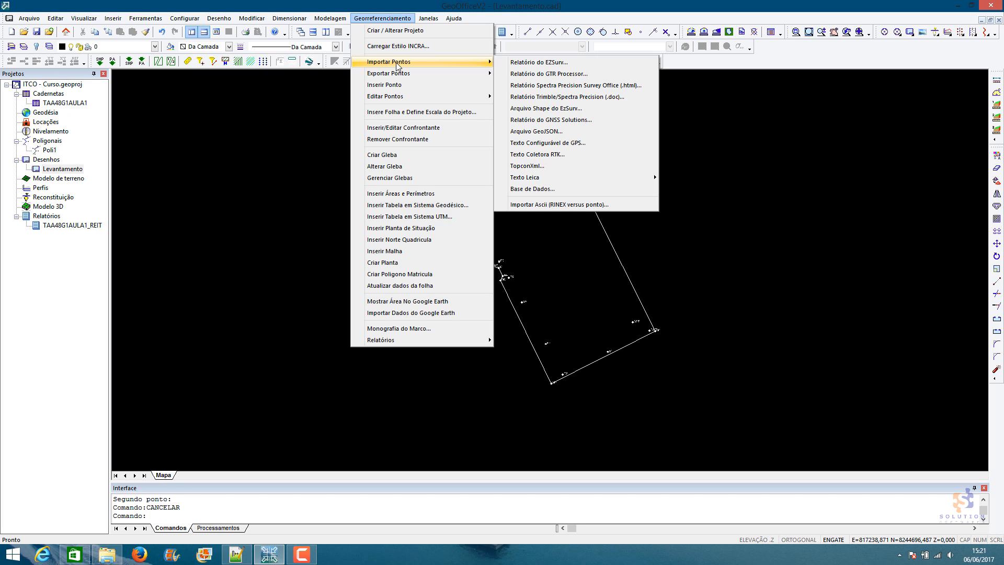
{"action": "left_click", "coordinate": [462, 114]}
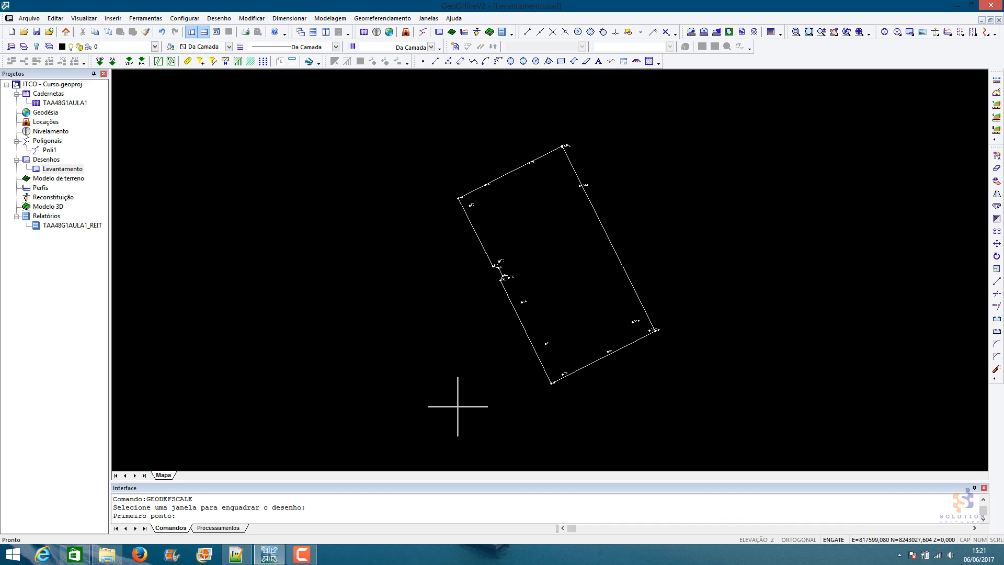
{"action": "left_click", "coordinate": [437, 408]}
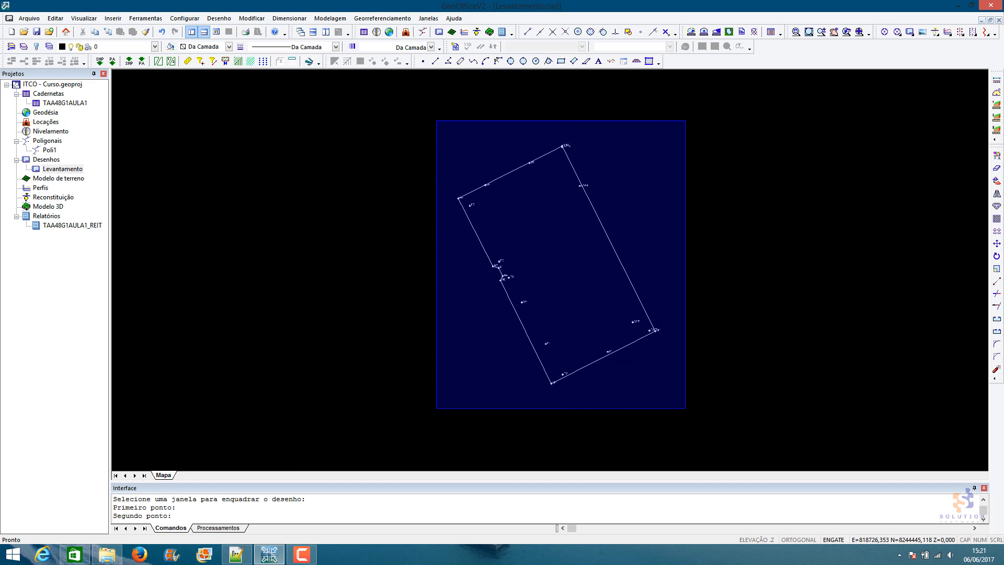
{"action": "left_click", "coordinate": [684, 121]}
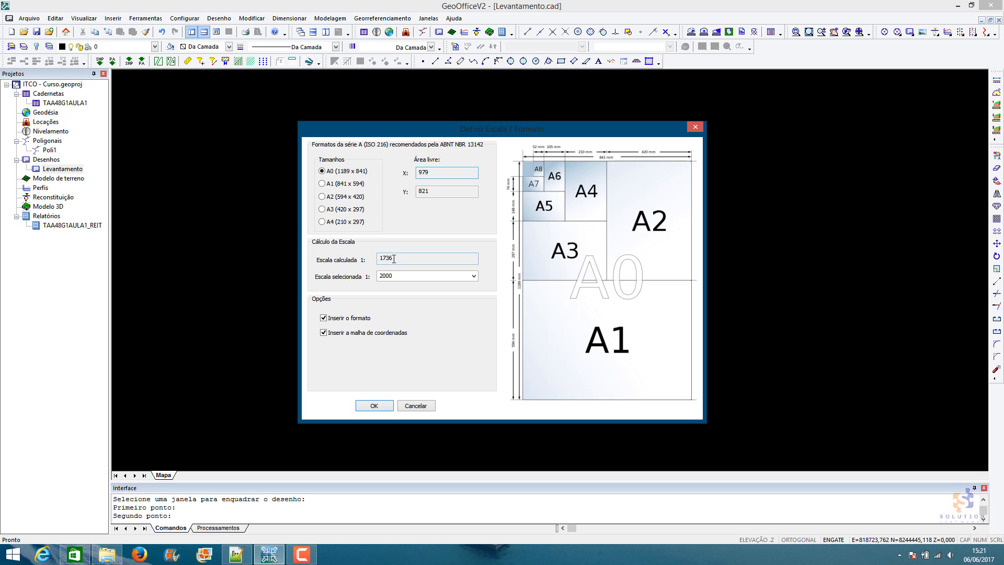
Insert an A2 (594 x 420) sheet at scale 1:5000, including the format and the coordinate grid.
{"action": "left_click_drag", "start_coordinate": [394, 258], "coordinate": [382, 256]}
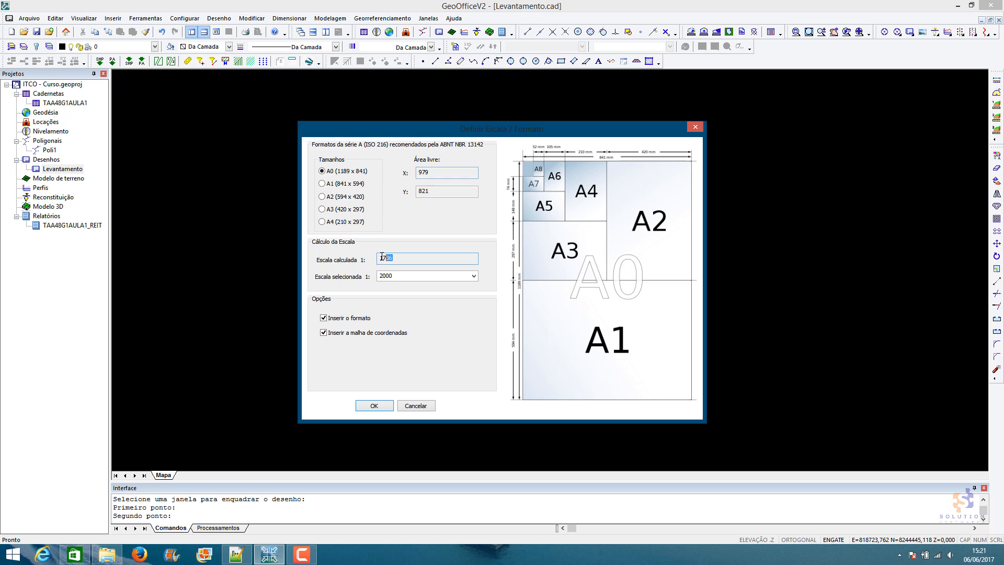
{"action": "double_click", "coordinate": [405, 277]}
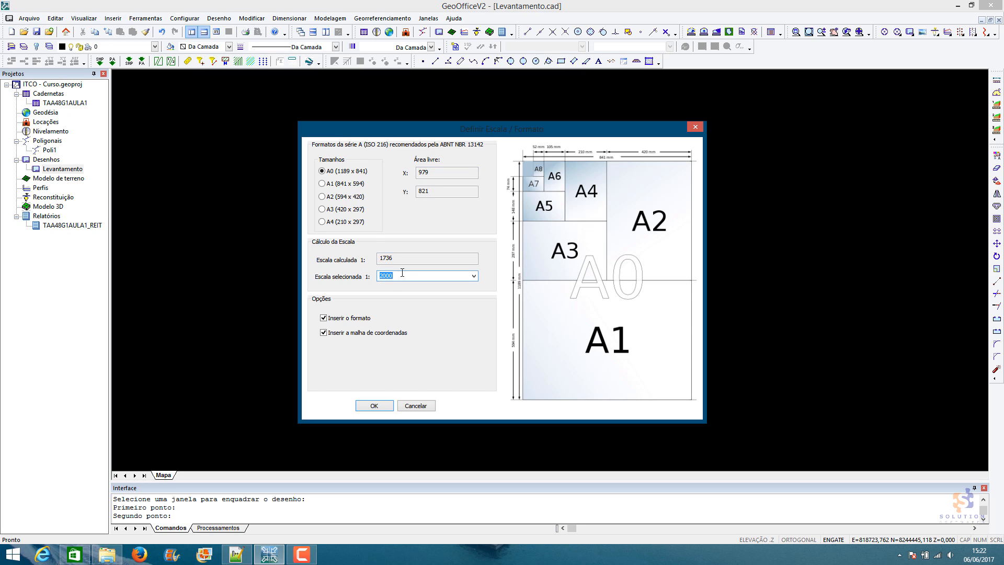
{"action": "left_click", "coordinate": [322, 184]}
{"action": "left_click", "coordinate": [339, 201]}
{"action": "left_click", "coordinate": [338, 222]}
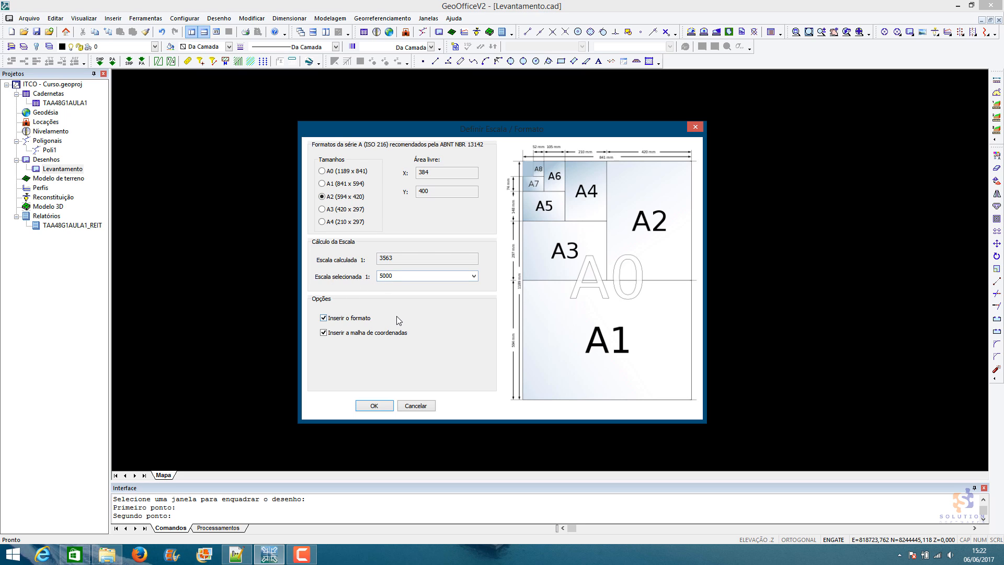
{"action": "left_click", "coordinate": [372, 406]}
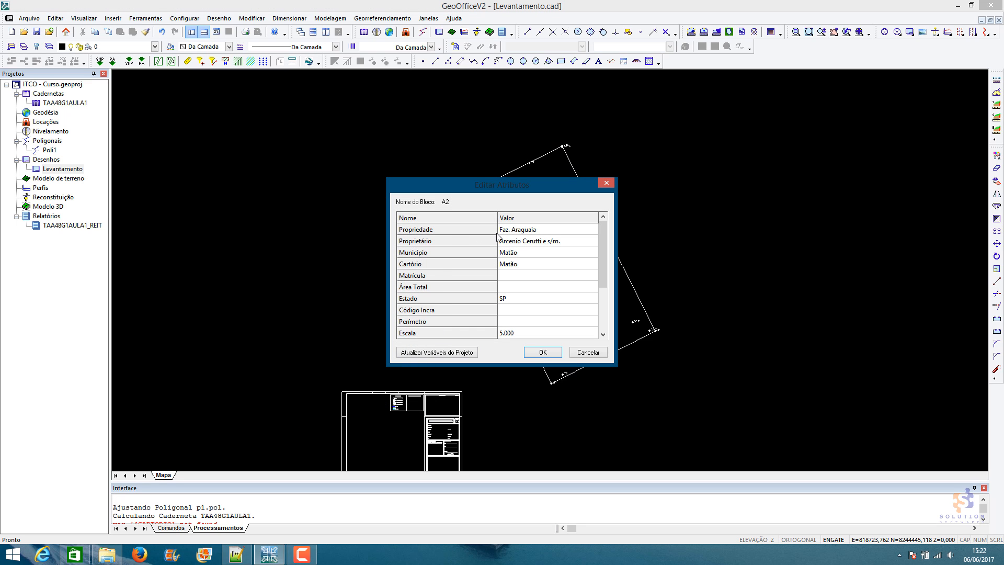
Review the A2 sheet's title block attributes, from property and owner down to the CREA entry, and accept them.
{"action": "left_click", "coordinate": [566, 230]}
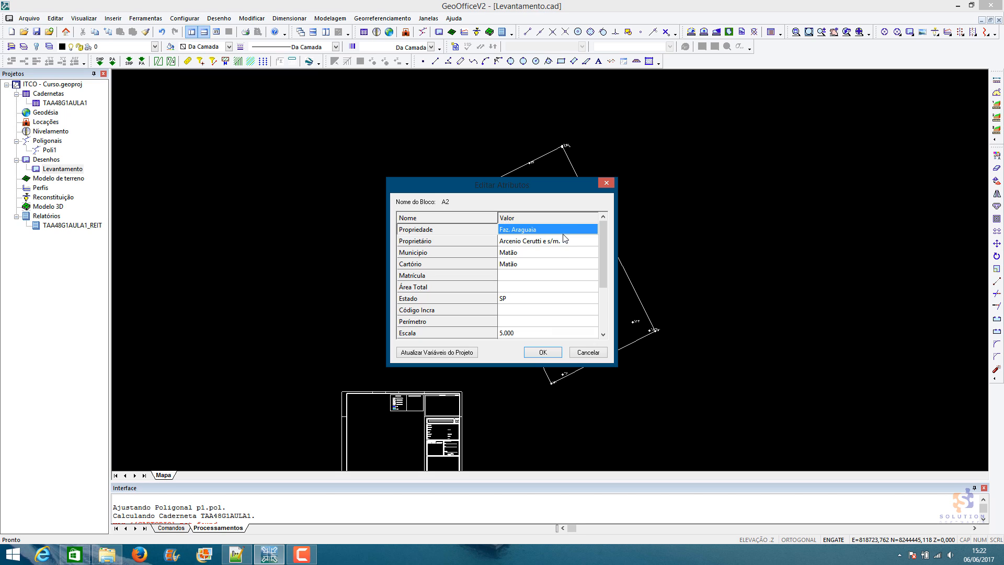
{"action": "left_click", "coordinate": [569, 242]}
{"action": "left_click", "coordinate": [570, 254]}
{"action": "left_click", "coordinate": [572, 265]}
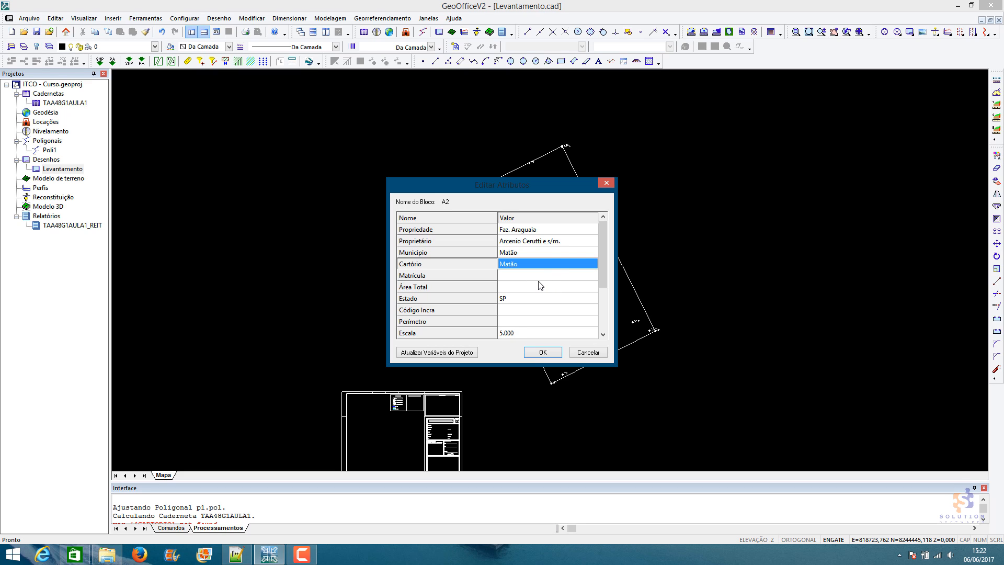
{"action": "left_click_drag", "start_coordinate": [604, 253], "coordinate": [620, 330]}
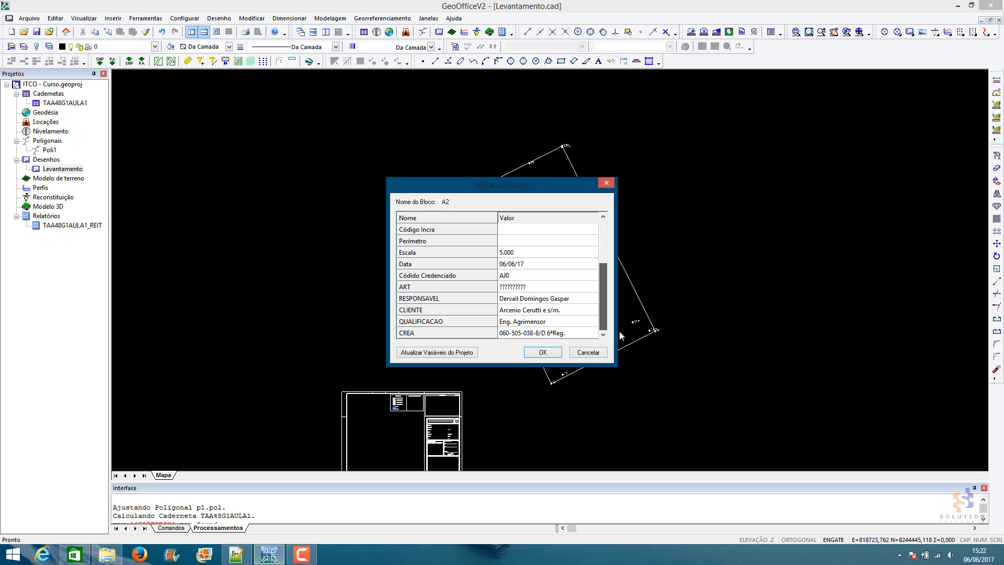
{"action": "left_click", "coordinate": [548, 354]}
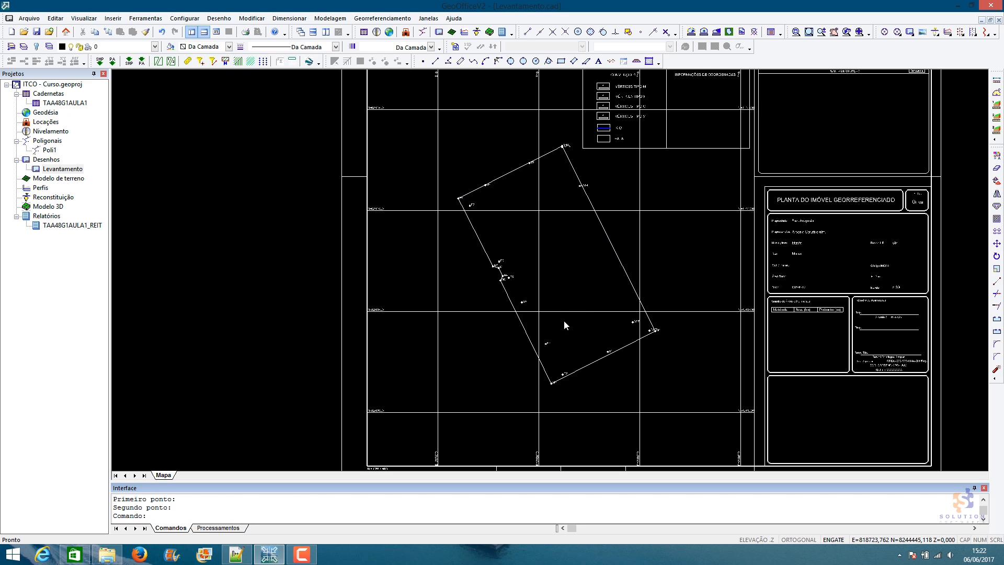
Examine the inserted A2 sheet around the boundary, including its title block, and select the coordinate grid.
{"action": "scroll", "coordinate": [590, 309], "scroll_direction": "down", "scroll_amount": 2}
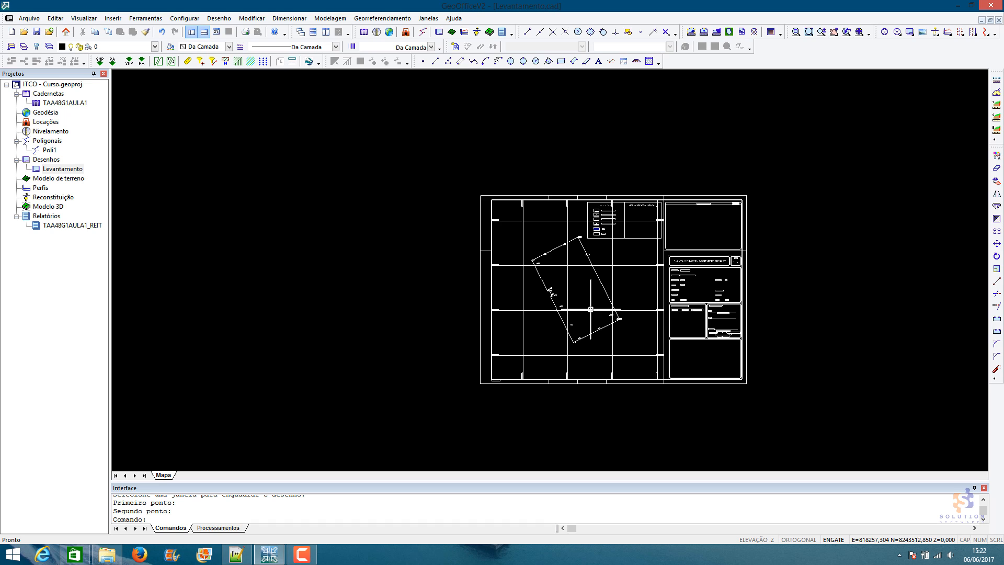
{"action": "middle_click_drag", "start_coordinate": [579, 291], "coordinate": [479, 254]}
{"action": "scroll", "coordinate": [598, 248], "scroll_direction": "up", "scroll_amount": 4}
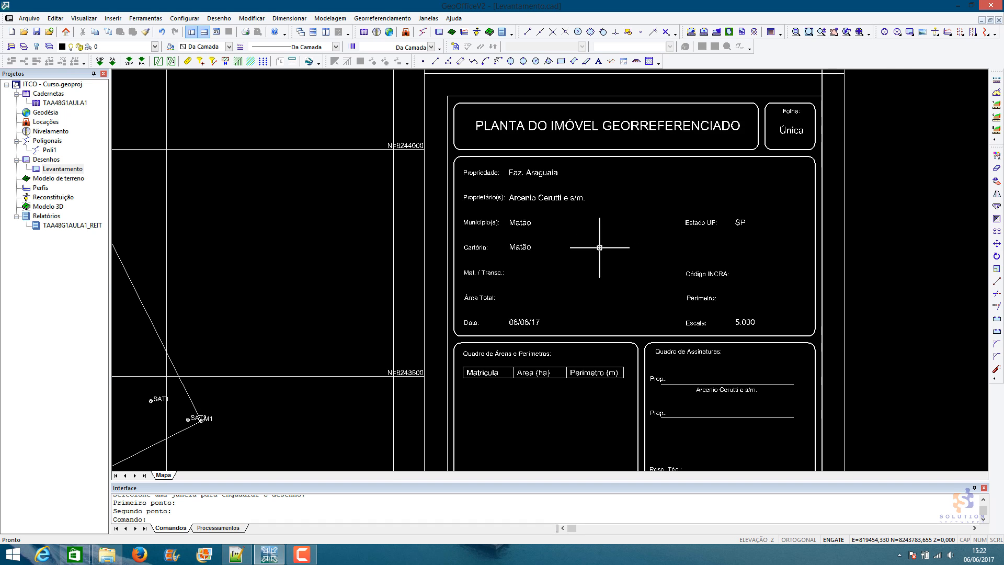
{"action": "scroll", "coordinate": [599, 247], "scroll_direction": "up", "scroll_amount": 1}
{"action": "mouse_move", "coordinate": [674, 280]}
{"action": "middle_mouse_down"}
{"action": "mouse_move", "coordinate": [537, 276]}
{"action": "mouse_move", "coordinate": [713, 231]}
{"action": "mouse_move", "coordinate": [703, 4]}
{"action": "mouse_move", "coordinate": [763, 265]}
{"action": "mouse_move", "coordinate": [774, 386]}
{"action": "middle_mouse_up"}
{"action": "scroll", "coordinate": [738, 340], "scroll_direction": "down", "scroll_amount": 2}
{"action": "scroll", "coordinate": [738, 340], "scroll_direction": "down", "scroll_amount": 2}
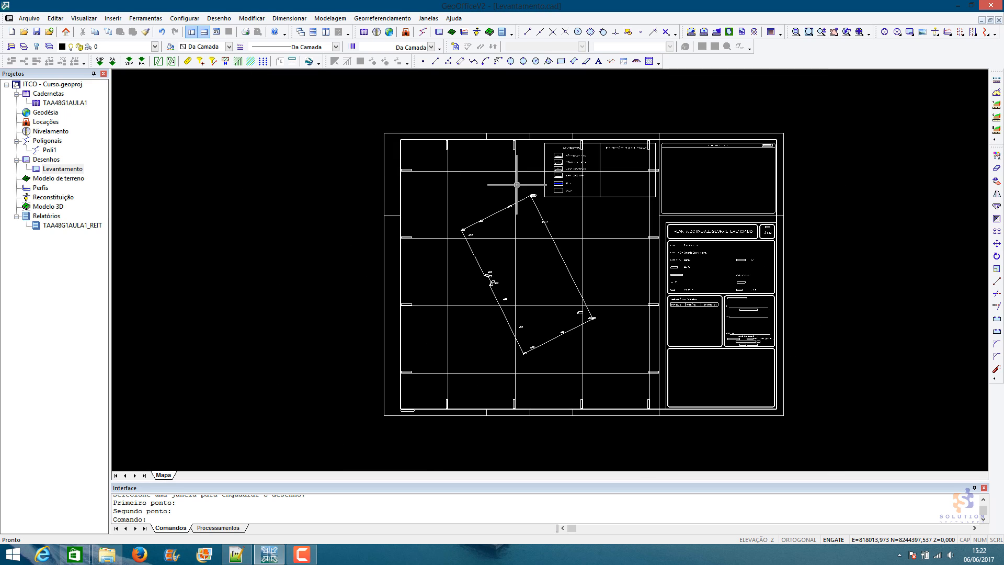
{"action": "left_click", "coordinate": [471, 171]}
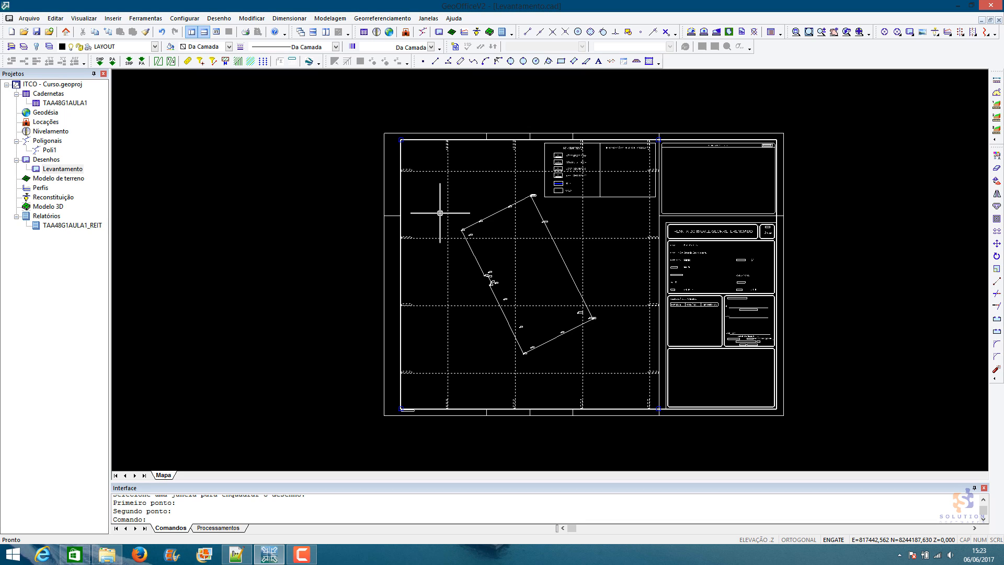
Change the coordinate grid's type to Cruzeta.
{"action": "double_click", "coordinate": [432, 239]}
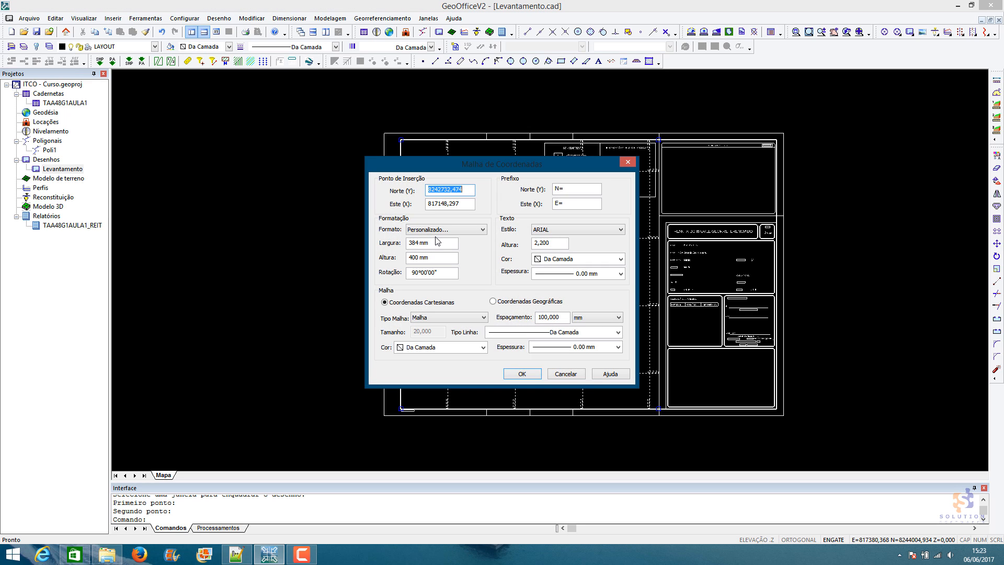
{"action": "left_click", "coordinate": [440, 317]}
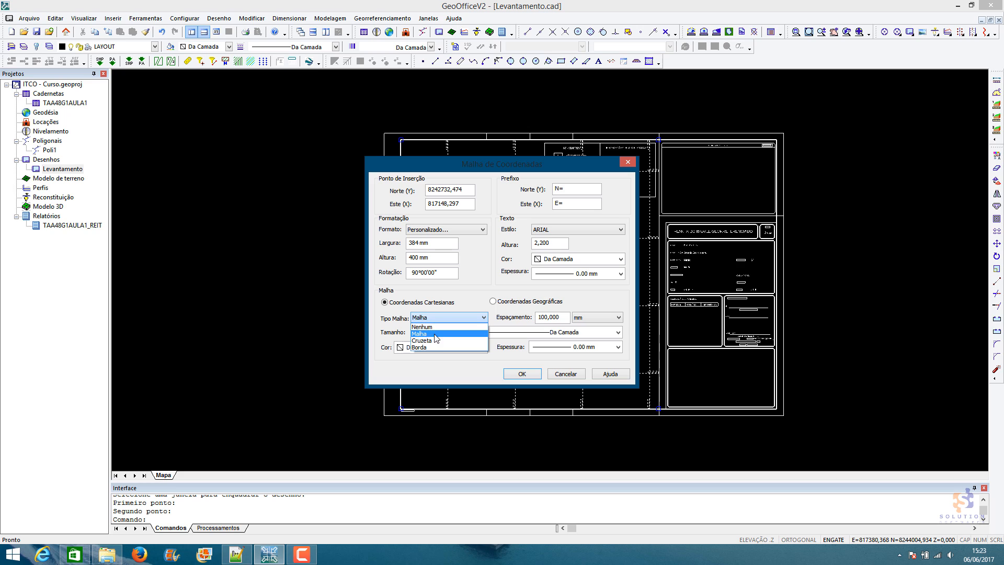
{"action": "left_click", "coordinate": [437, 341]}
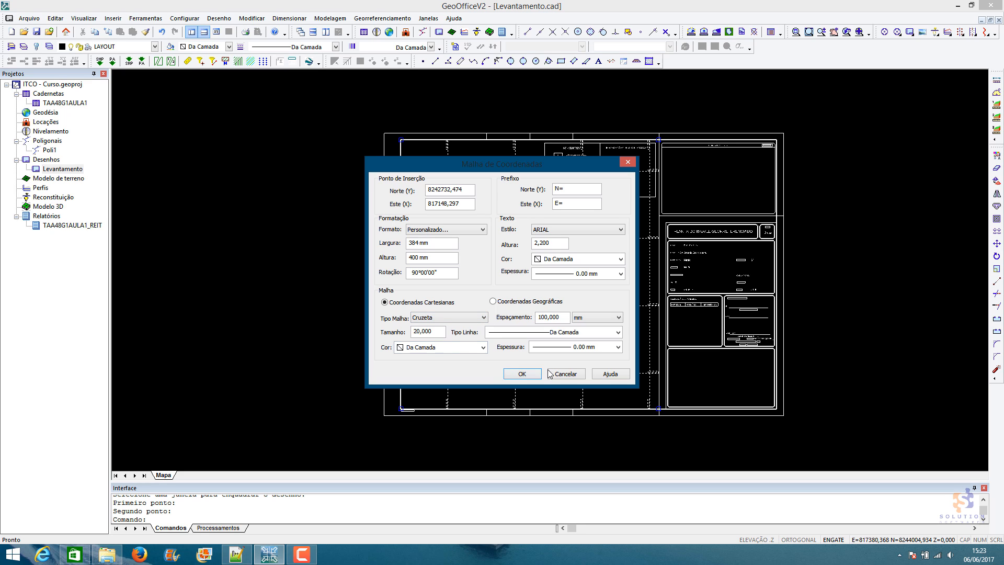
{"action": "left_click", "coordinate": [522, 373]}
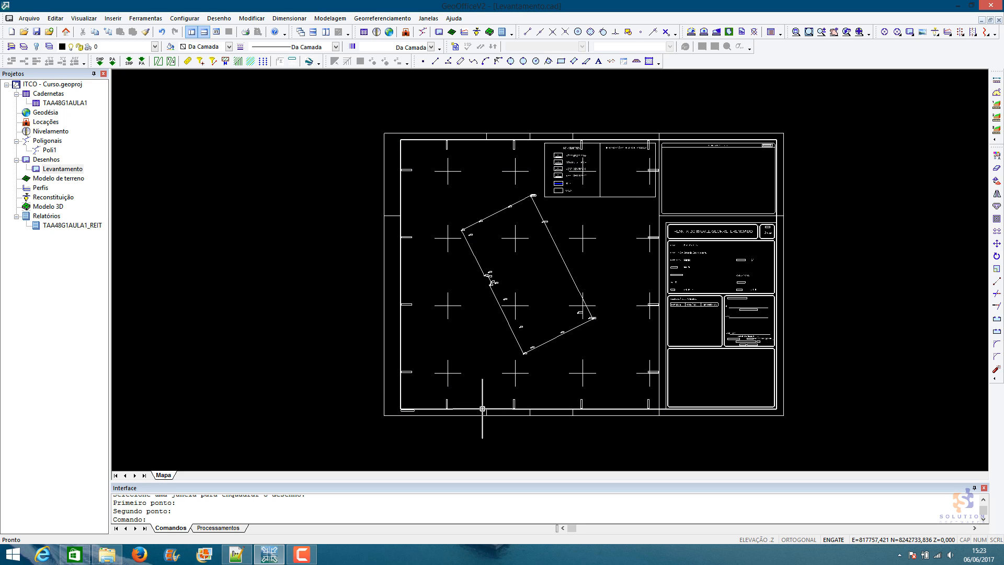
Set the coordinate grid to geographic coordinates (Coordenadas Geográficas) with grid type Malha.
{"action": "double_click", "coordinate": [448, 306]}
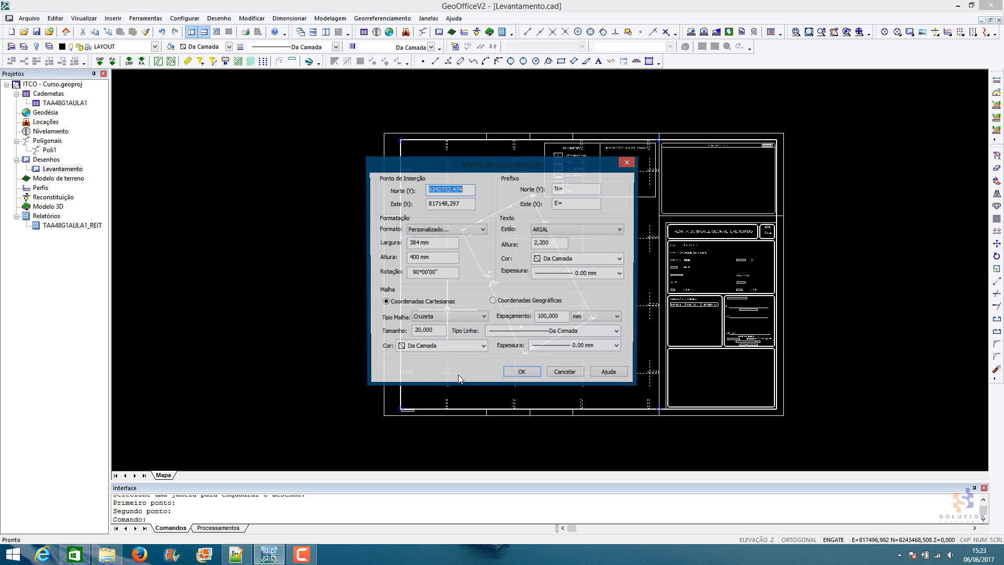
{"action": "left_click", "coordinate": [474, 319]}
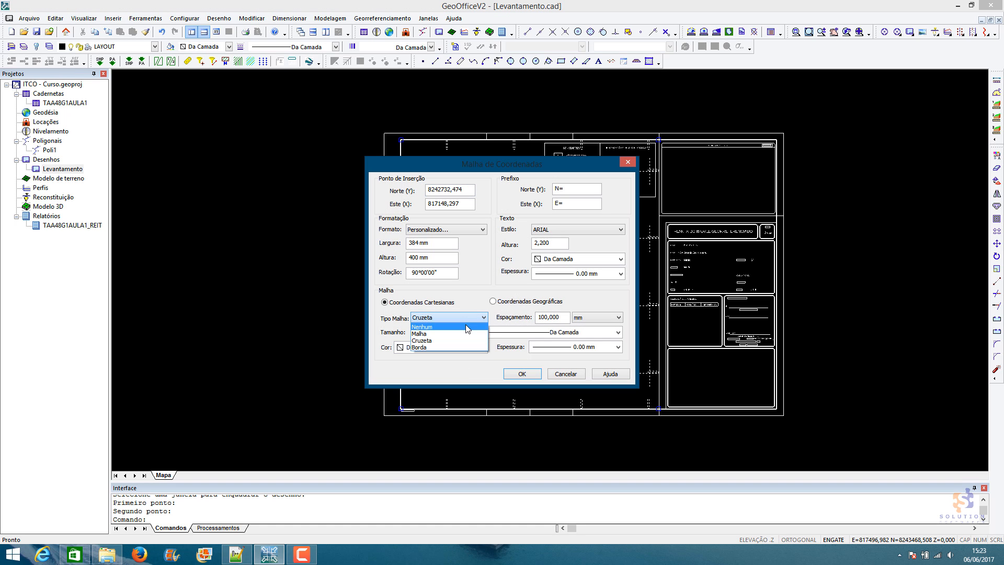
{"action": "left_click", "coordinate": [461, 334]}
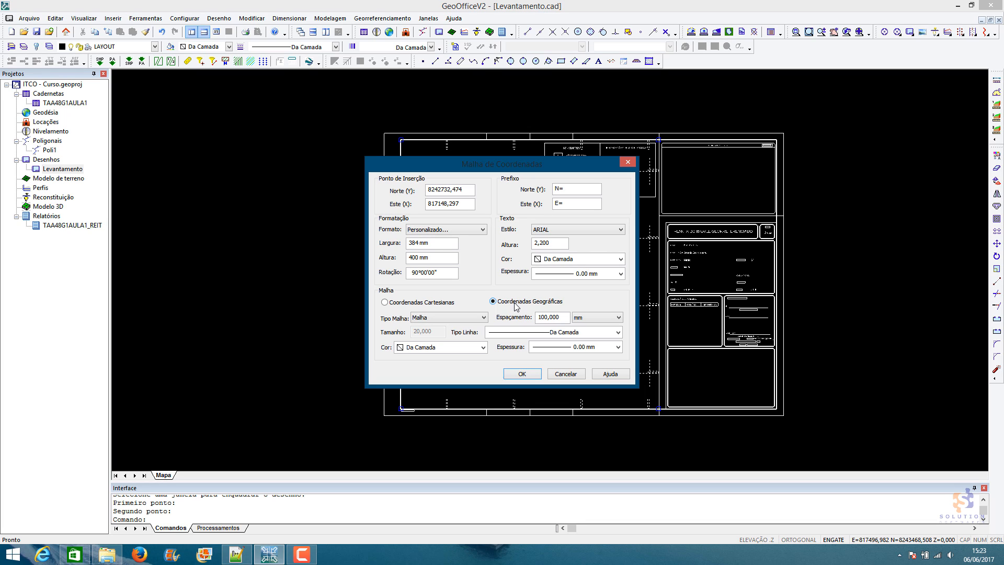
{"action": "left_click", "coordinate": [521, 374]}
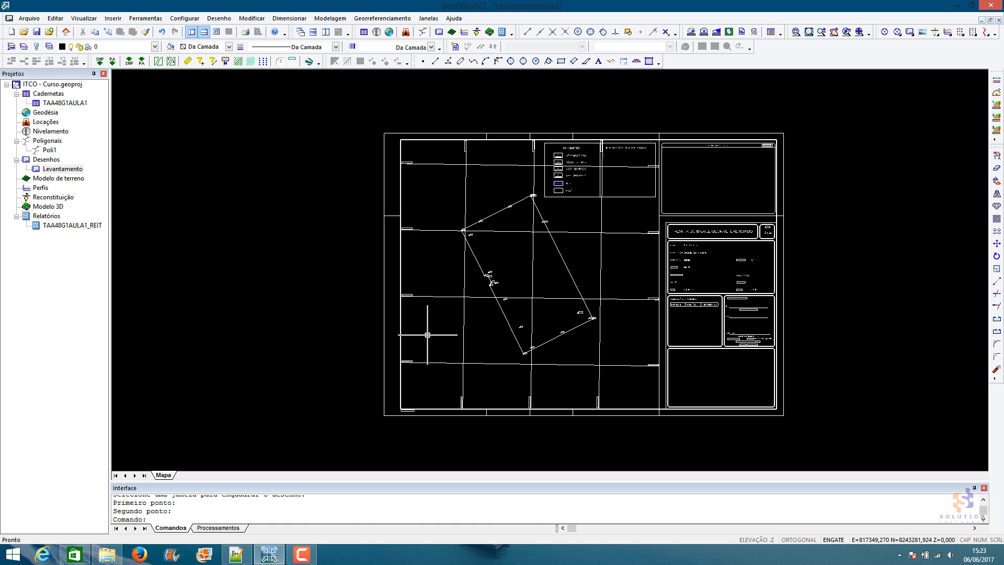
Change the geographic coordinate grid's type to Borda.
{"action": "double_click", "coordinate": [447, 294]}
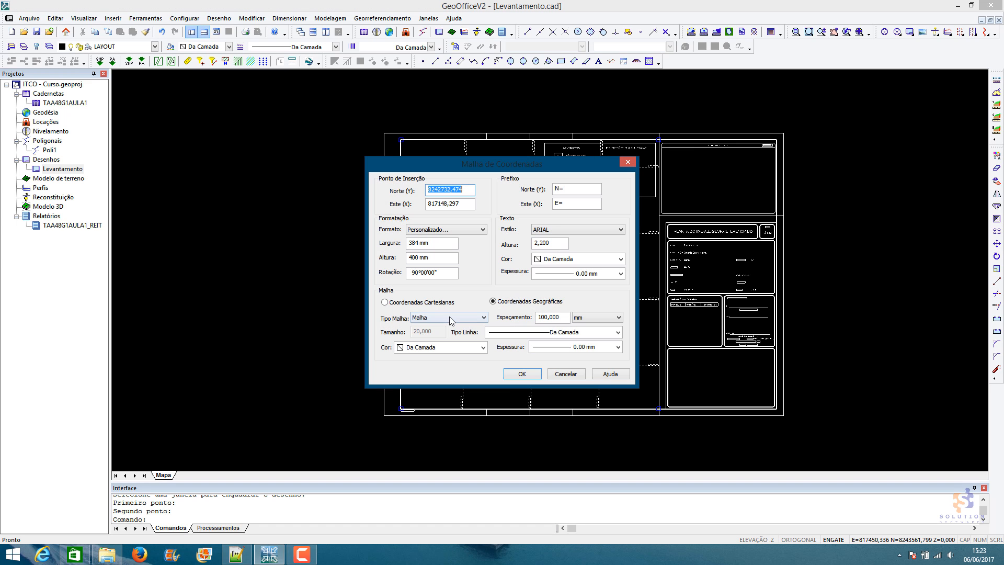
{"action": "left_click", "coordinate": [453, 318]}
{"action": "left_click", "coordinate": [444, 345]}
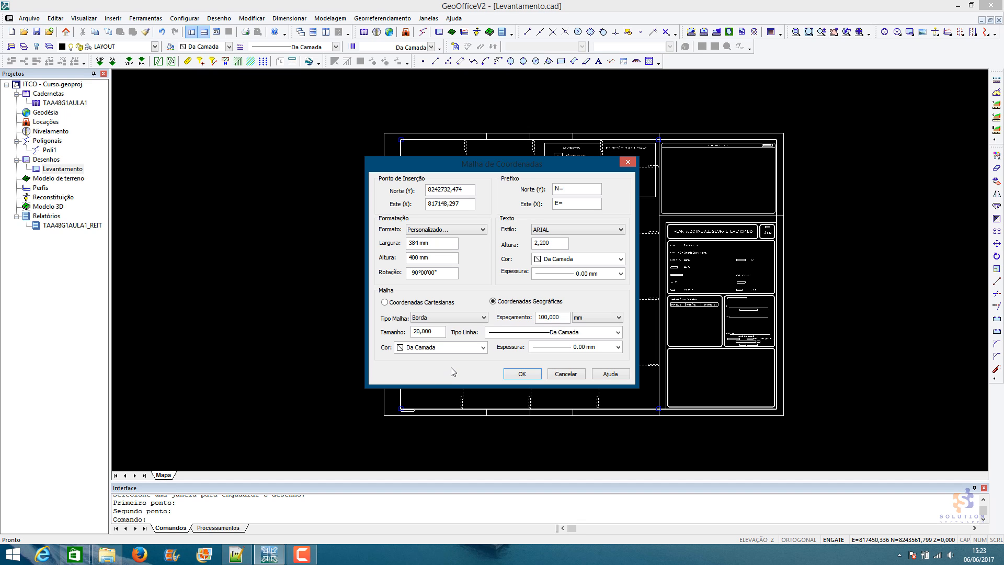
{"action": "left_click", "coordinate": [522, 374]}
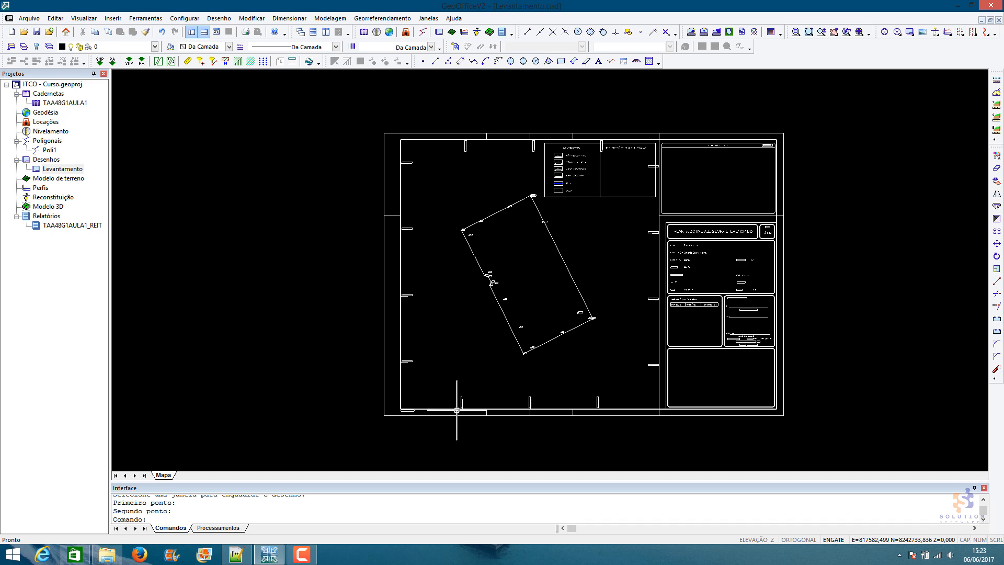
Examine the latitude and longitude labels along the edges of the sheet's map frame.
{"action": "scroll", "coordinate": [459, 413], "scroll_direction": "up", "scroll_amount": 5}
{"action": "scroll", "coordinate": [473, 402], "scroll_direction": "up", "scroll_amount": 1}
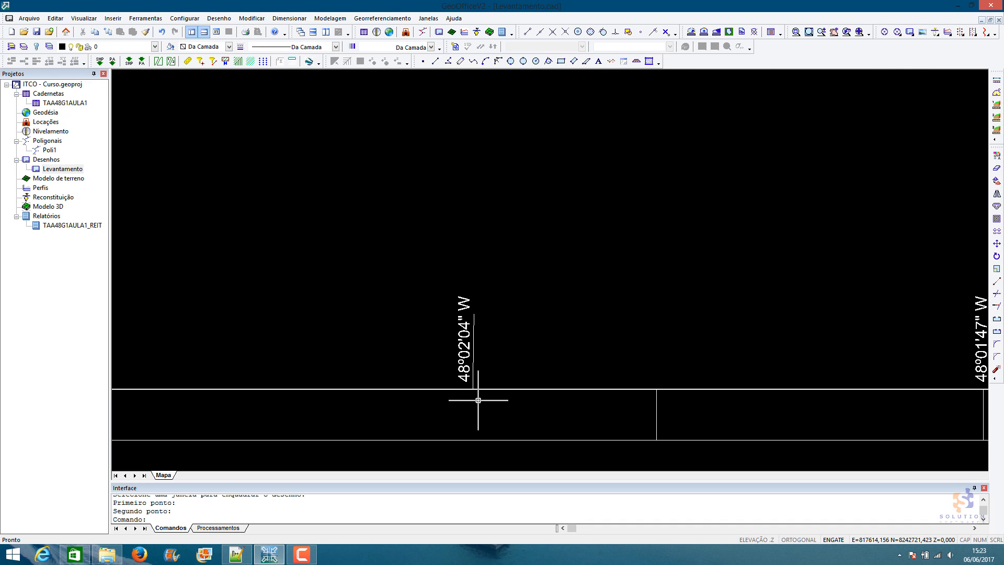
{"action": "scroll", "coordinate": [478, 400], "scroll_direction": "down", "scroll_amount": 5}
{"action": "scroll", "coordinate": [365, 287], "scroll_direction": "up", "scroll_amount": 5}
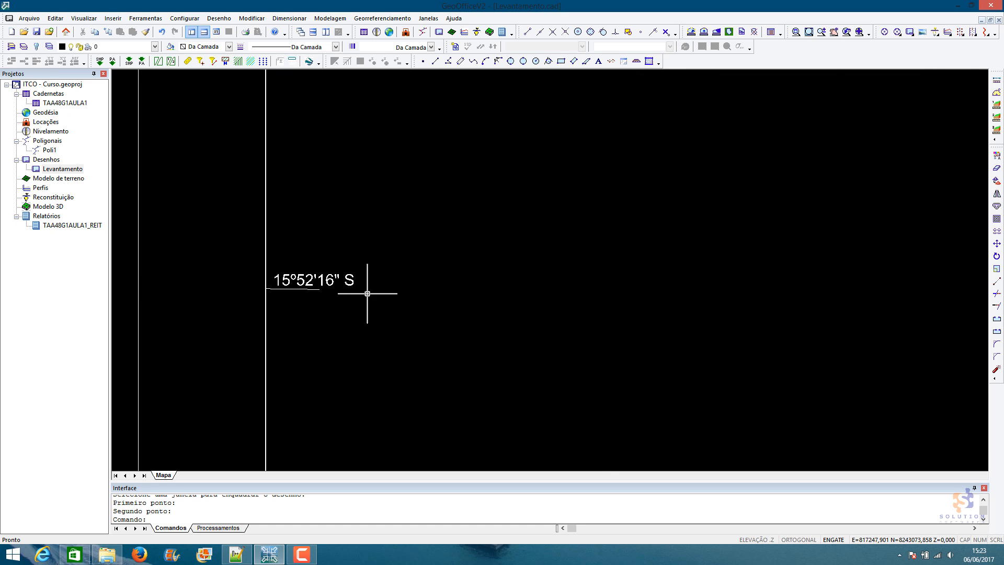
{"action": "scroll", "coordinate": [367, 294], "scroll_direction": "down", "scroll_amount": 5}
{"action": "scroll", "coordinate": [525, 251], "scroll_direction": "up", "scroll_amount": 1}
{"action": "mouse_move", "coordinate": [525, 251]}
{"action": "middle_mouse_down"}
{"action": "mouse_move", "coordinate": [470, 340]}
{"action": "mouse_move", "coordinate": [403, 347]}
{"action": "mouse_move", "coordinate": [382, 331]}
{"action": "middle_mouse_up"}
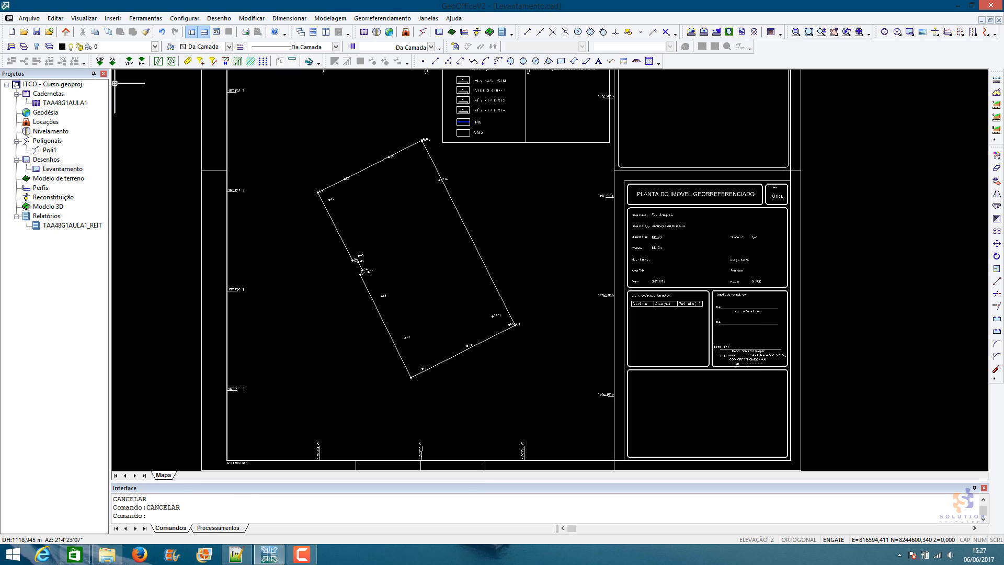
Turn off the sheet's layer by picking one of the sheet's frame lines.
{"action": "left_click", "coordinate": [37, 47]}
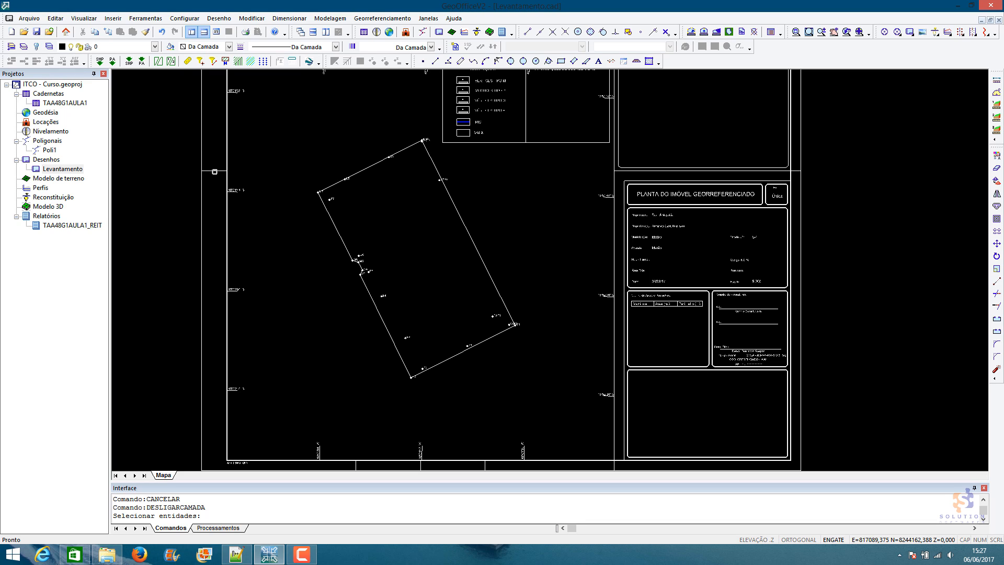
{"action": "left_click", "coordinate": [214, 171]}
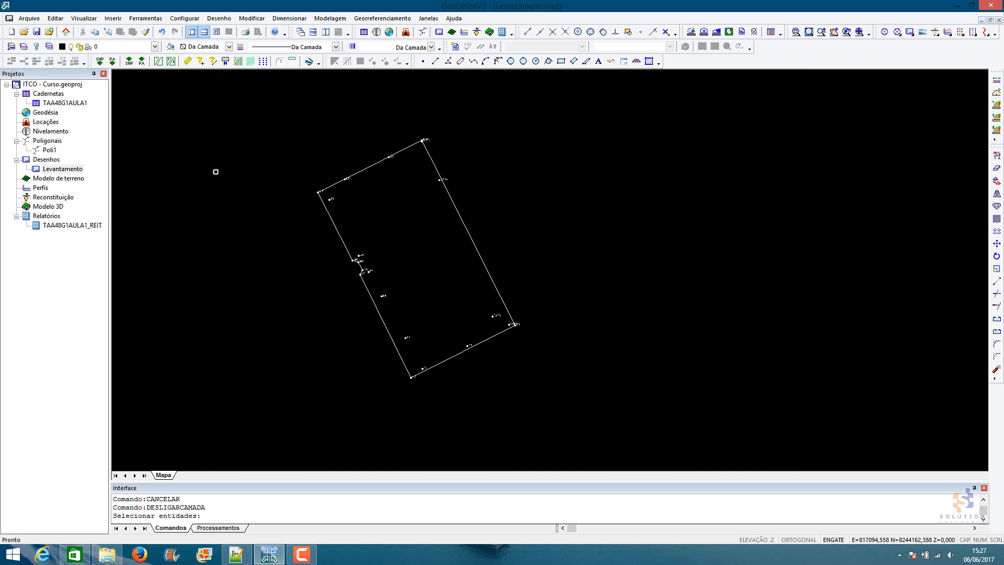
{"action": "key", "text": "Escape"}
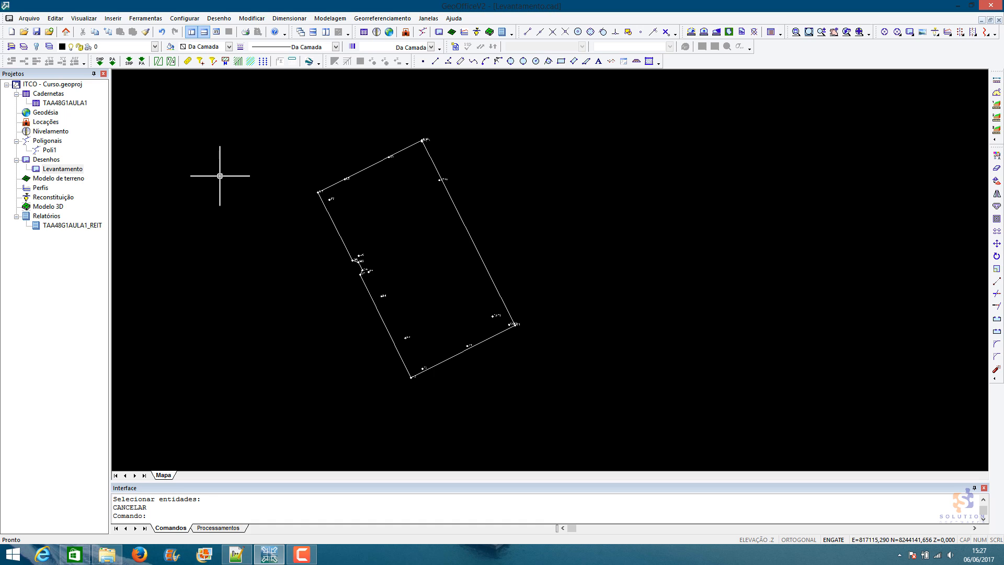
Turn the LAYOUT layer back on.
{"action": "left_click", "coordinate": [126, 46]}
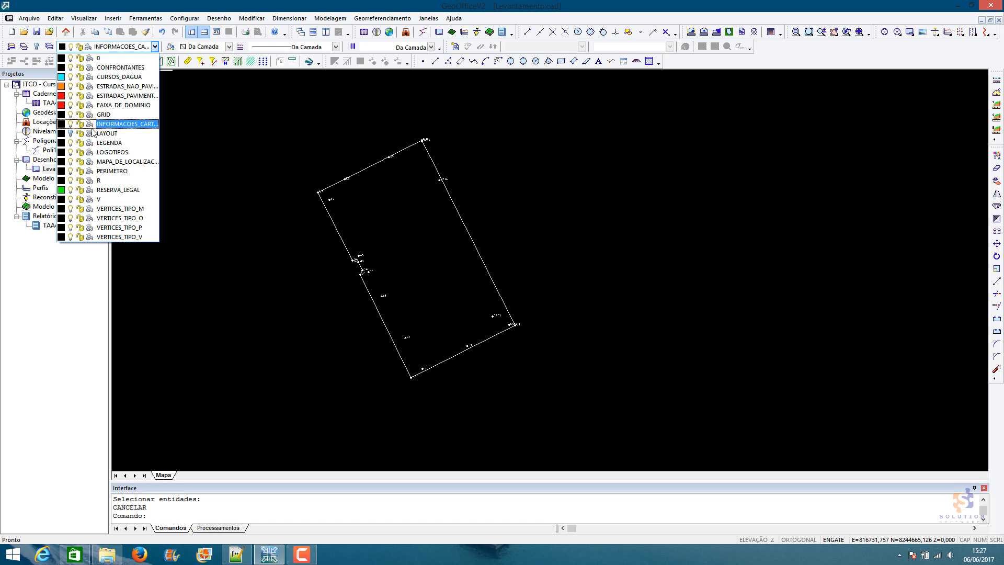
{"action": "left_click", "coordinate": [70, 133]}
{"action": "left_click", "coordinate": [220, 157]}
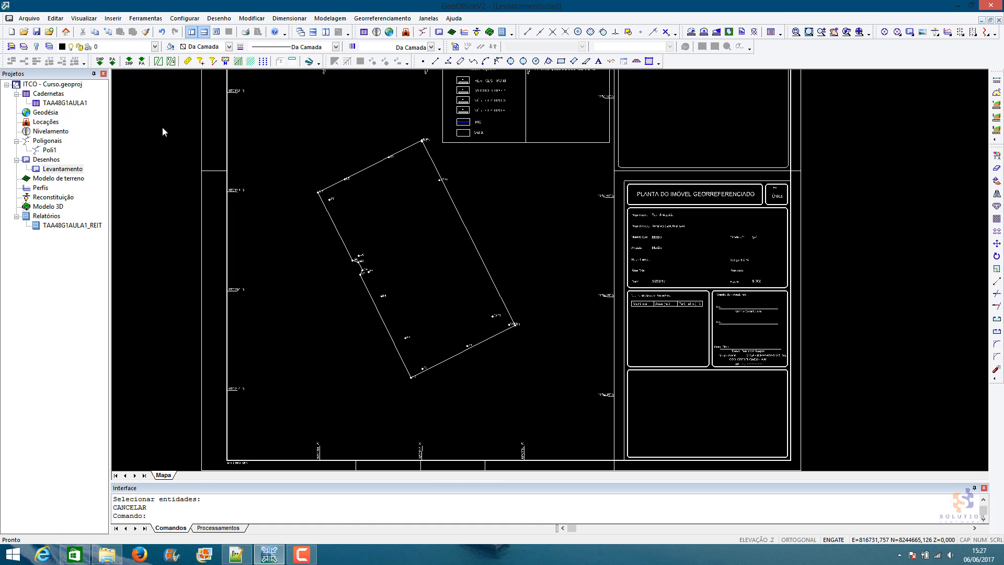
Hide the sheet again by turning off the layer of its frame.
{"action": "left_click", "coordinate": [36, 47]}
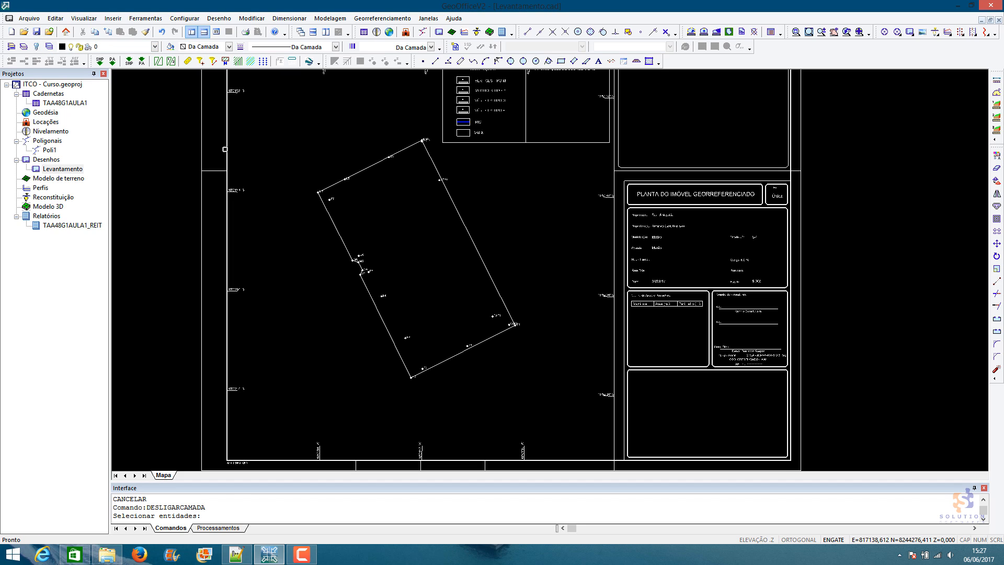
{"action": "left_click", "coordinate": [225, 150]}
{"action": "key", "text": "Escape"}
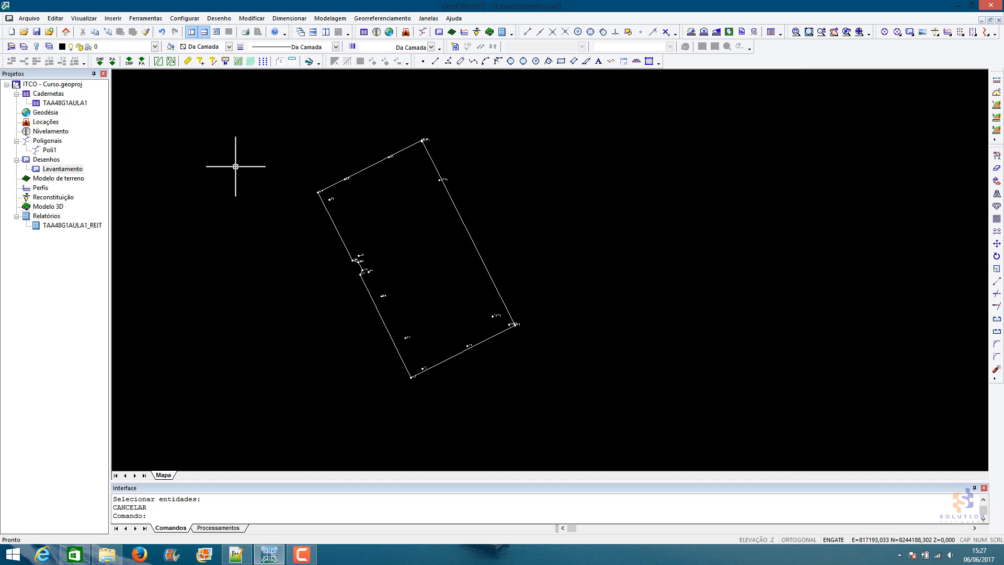
Insert a confrontante on the western boundary line: LA5 = Canal, Montante, width 10,00, Rio Grande, Faz. Guapiaçu, comarca Brasília, plus owner and registration data.
{"action": "left_click", "coordinate": [373, 19]}
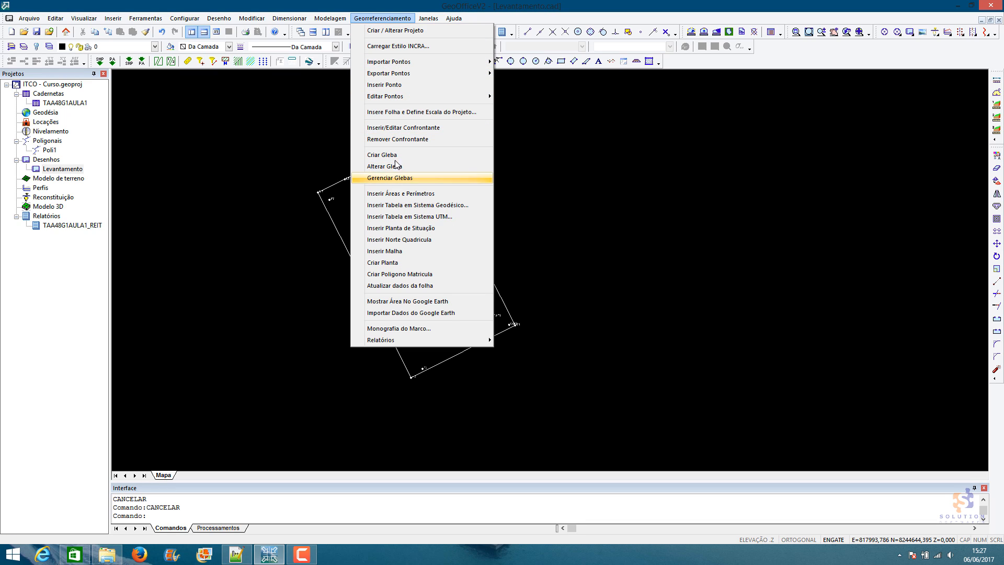
{"action": "left_click", "coordinate": [390, 128]}
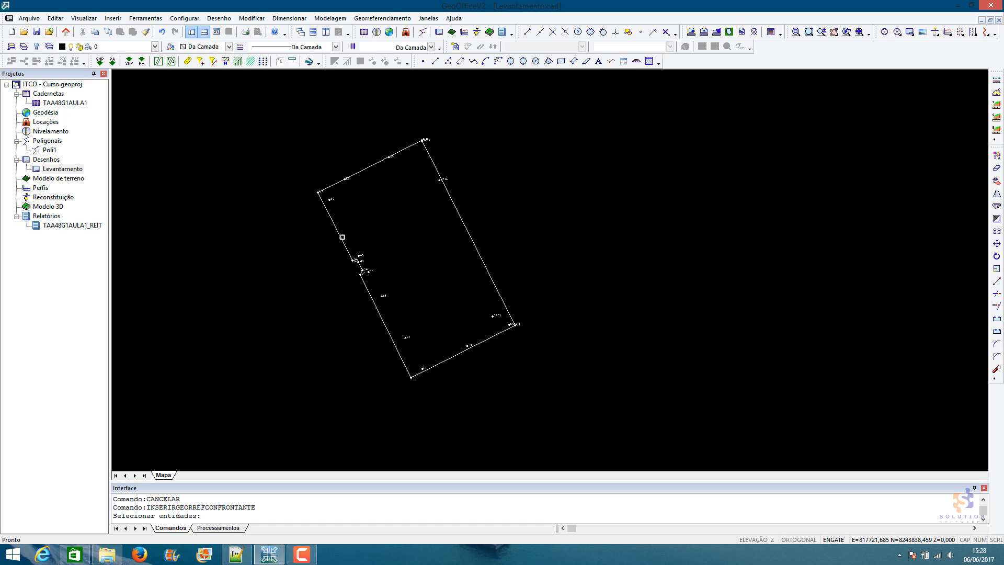
{"action": "left_click", "coordinate": [342, 237]}
{"action": "key", "text": "Return"}
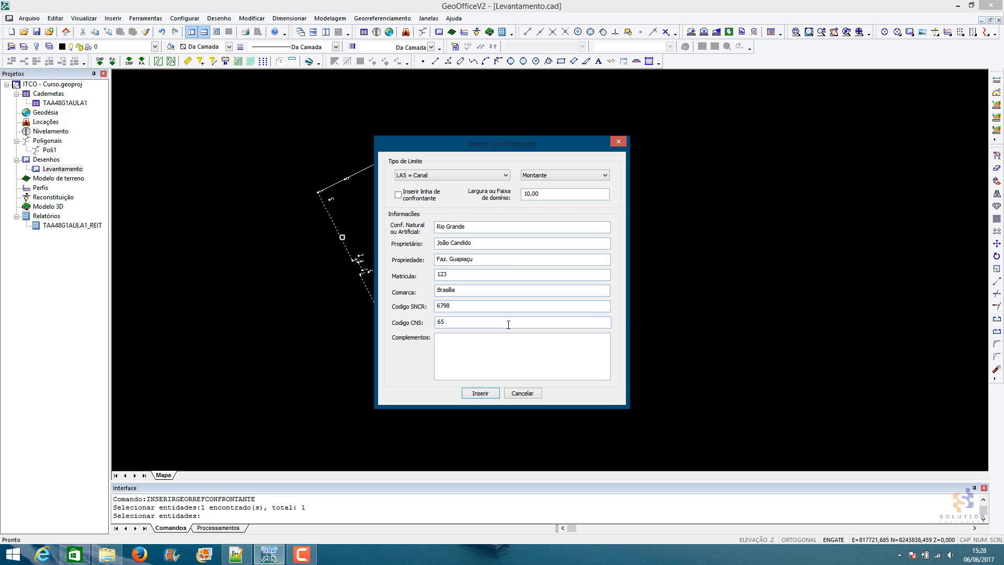
{"action": "left_click", "coordinate": [480, 394]}
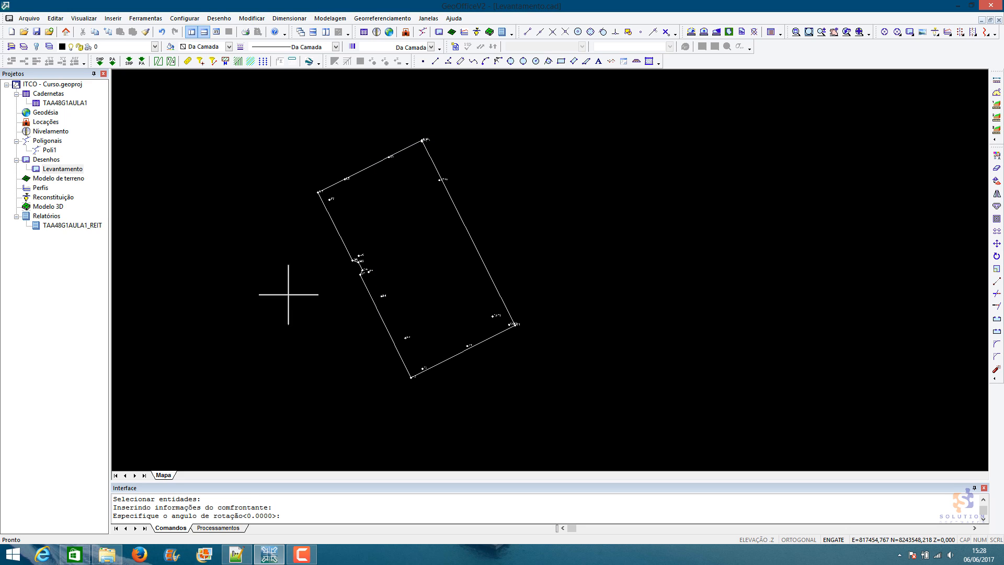
Place the Rio Grande label and the neighbouring property's data unrotated, just west of the boundary near points M3–M6.
{"action": "key", "text": "Return"}
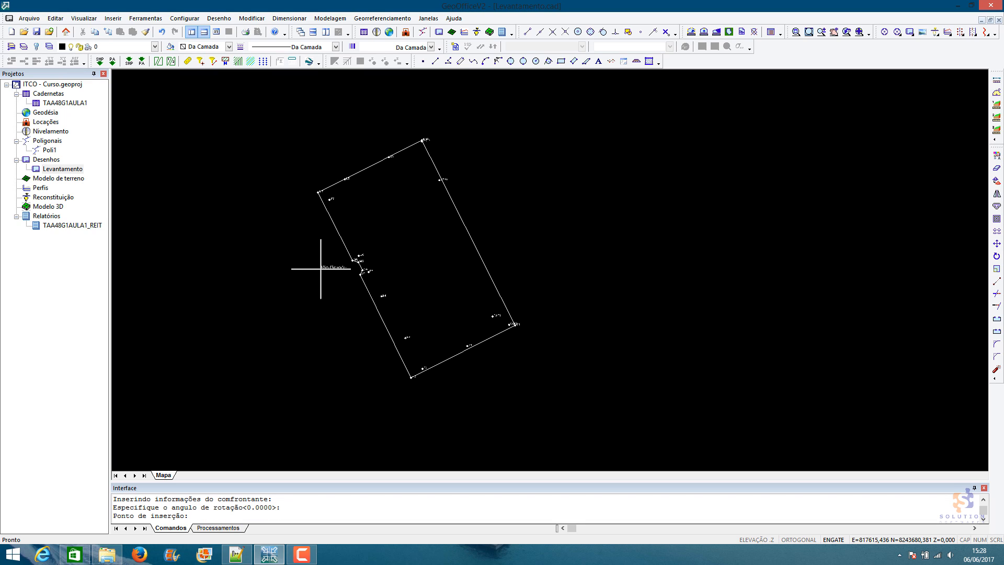
{"action": "left_click", "coordinate": [323, 274]}
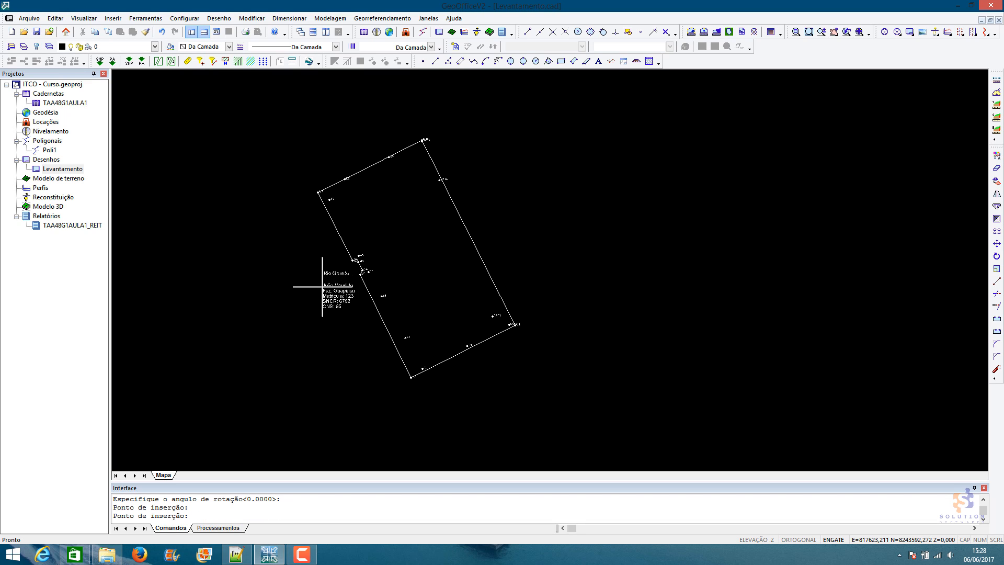
{"action": "key", "text": "Escape"}
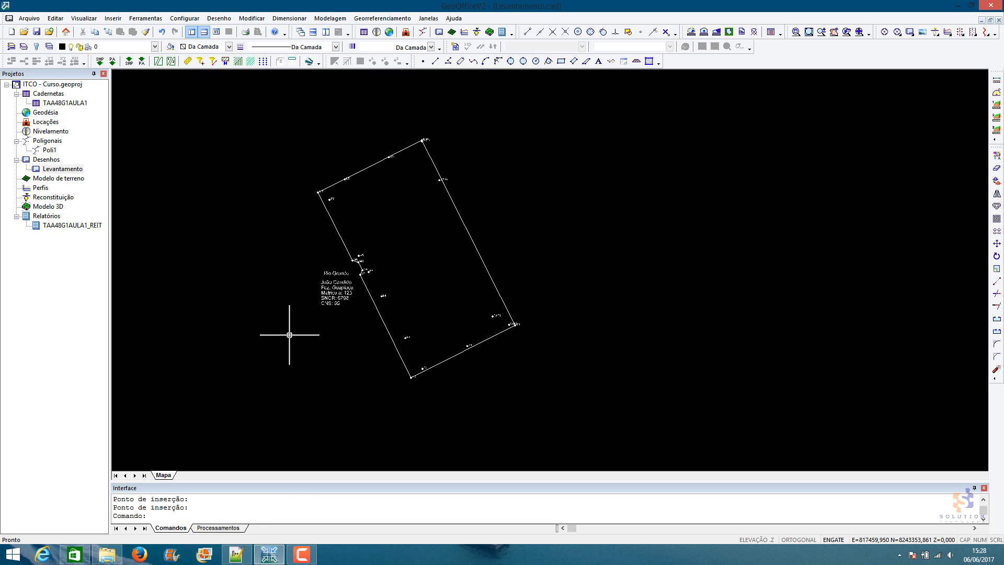
Check the text properties of the Rio Grande label and the neighbouring owner's name label, keeping both as they are.
{"action": "scroll", "coordinate": [281, 297], "scroll_direction": "up", "scroll_amount": 3}
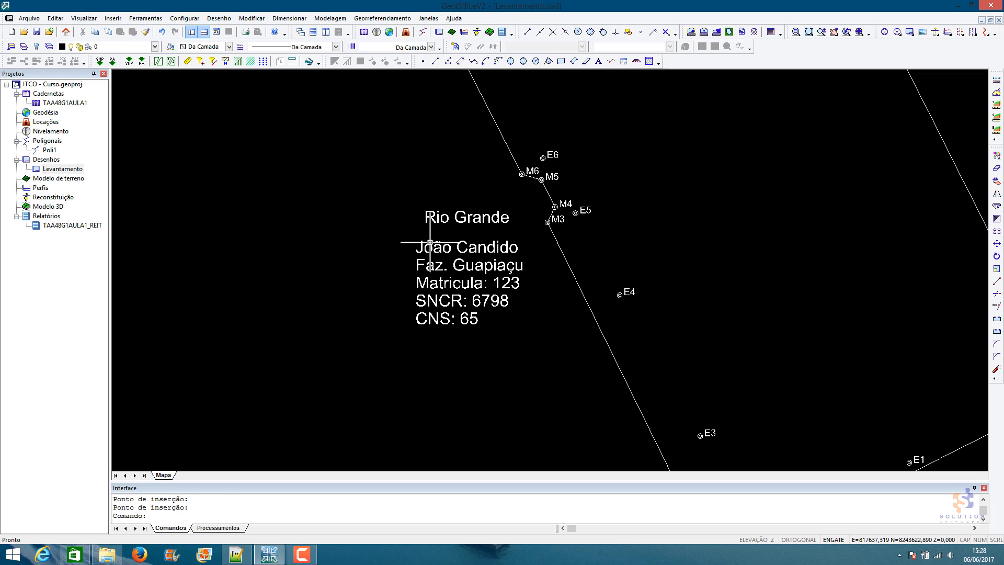
{"action": "double_click", "coordinate": [441, 212]}
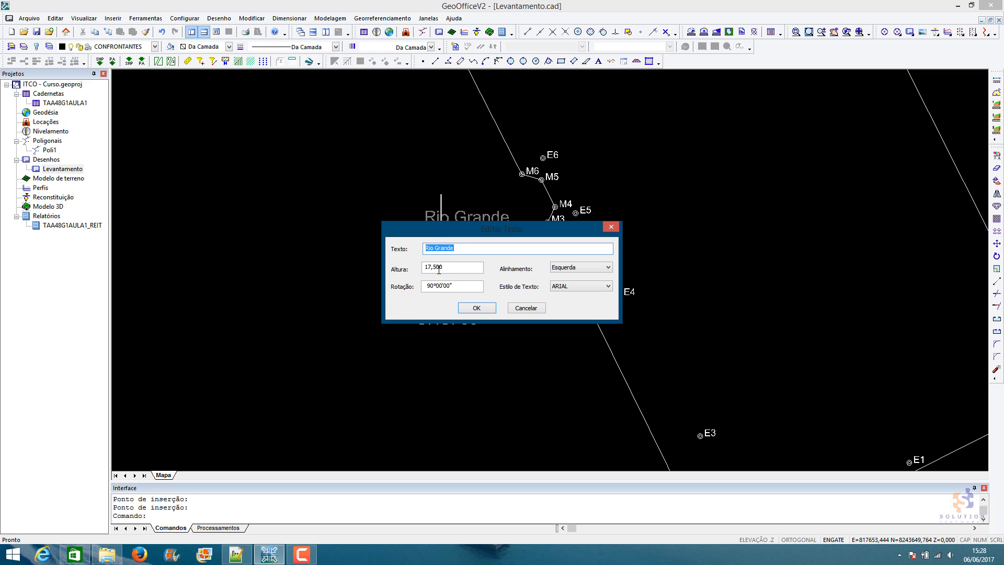
{"action": "left_click", "coordinate": [484, 310]}
{"action": "double_click", "coordinate": [462, 254]}
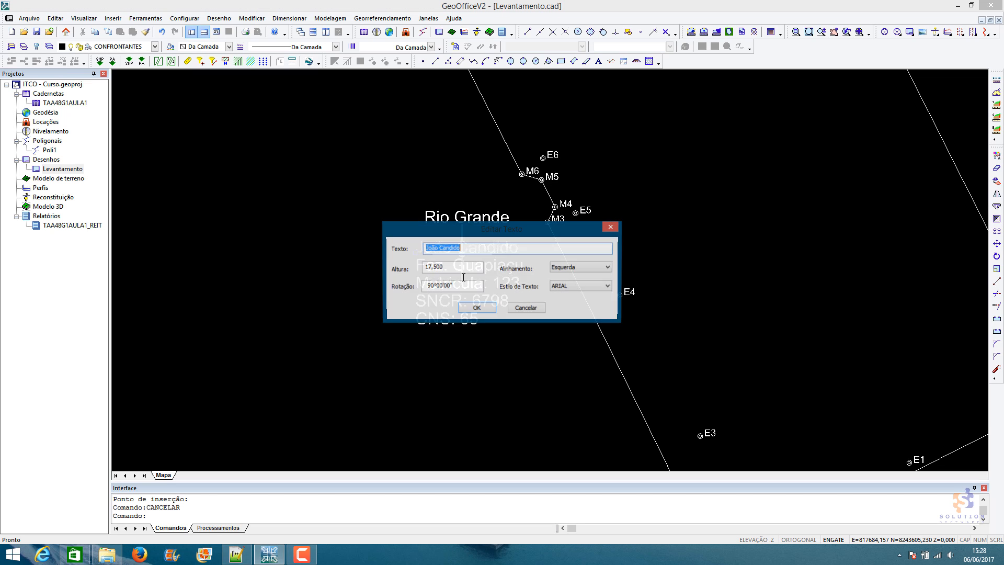
{"action": "left_click", "coordinate": [492, 308]}
{"action": "scroll", "coordinate": [448, 366], "scroll_direction": "down", "scroll_amount": 4}
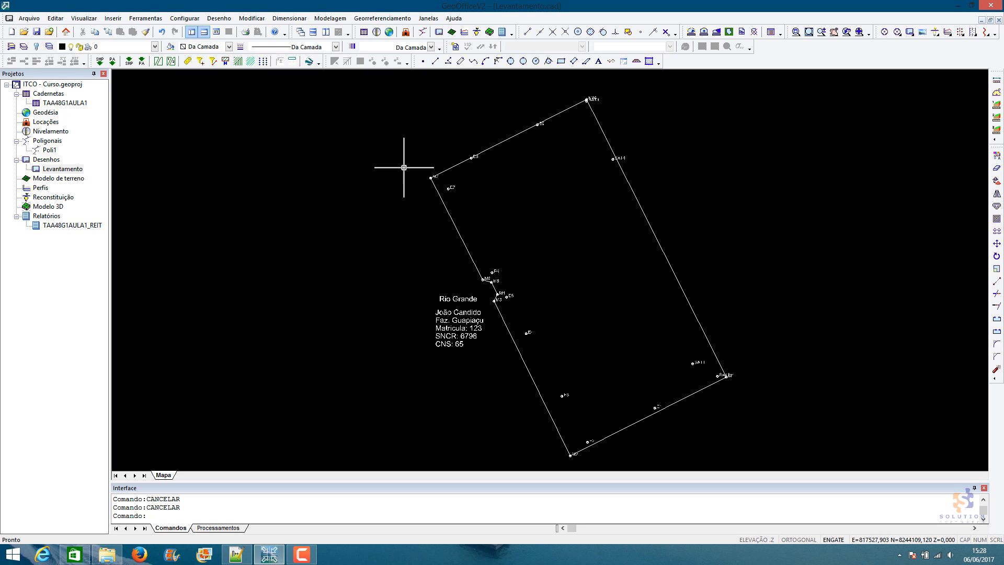
Insert a confrontante on the northern boundary line: LA1 = Cerca with confrontante line, Faz. Vermelha, comarca Brasília, plus the owner's name and registration data.
{"action": "key", "text": "Return"}
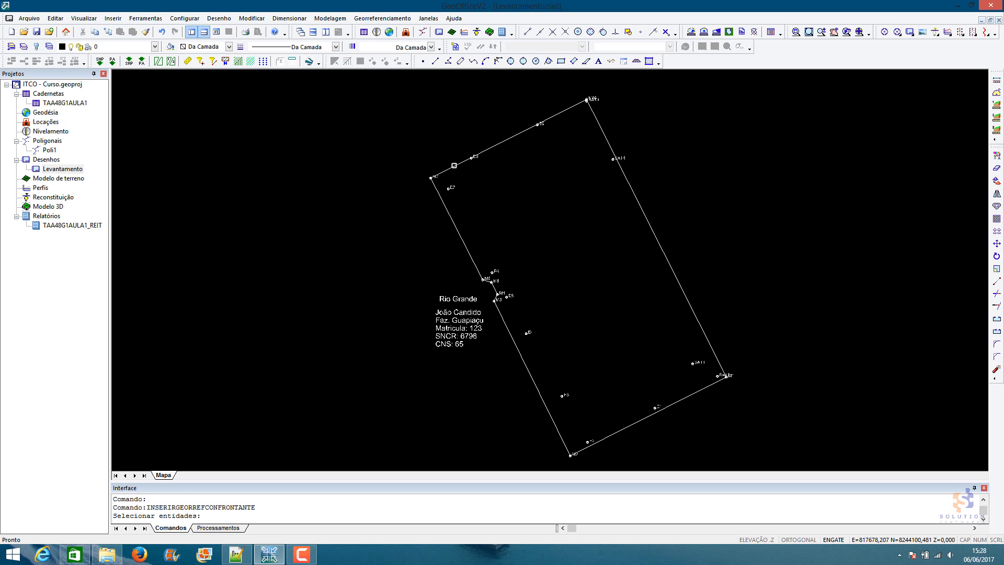
{"action": "left_click", "coordinate": [454, 165]}
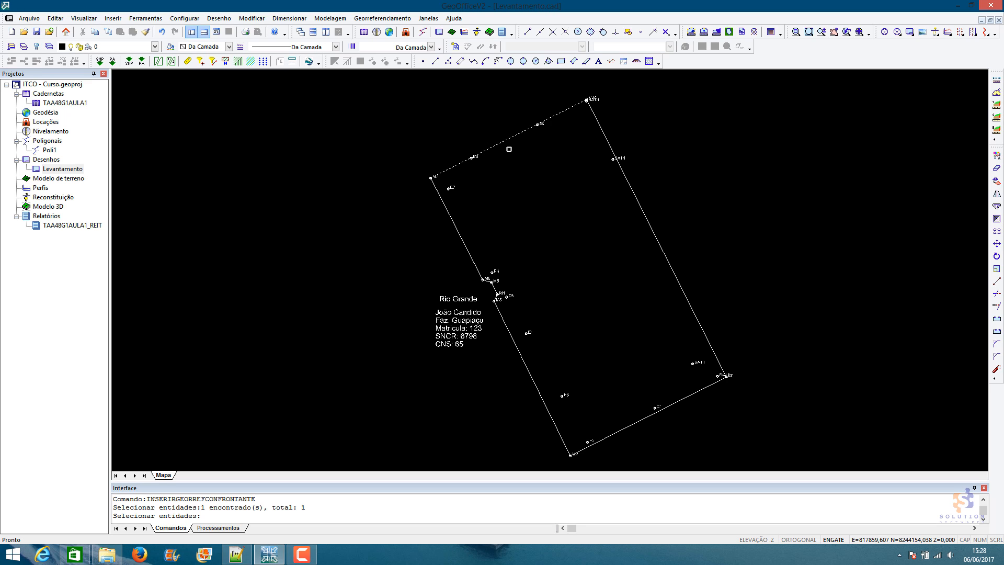
{"action": "key", "text": "Return"}
{"action": "left_click", "coordinate": [495, 174]}
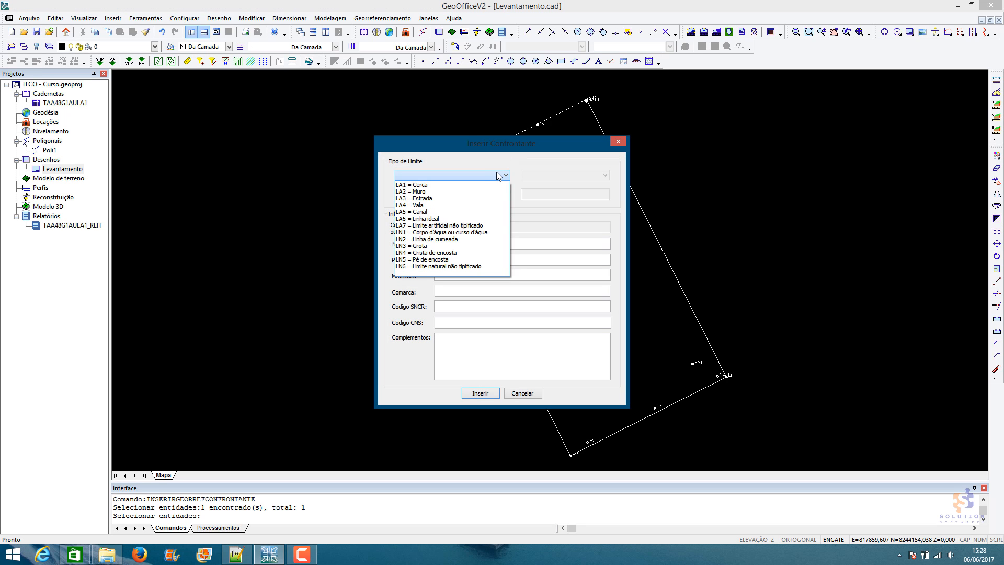
{"action": "left_click", "coordinate": [437, 185]}
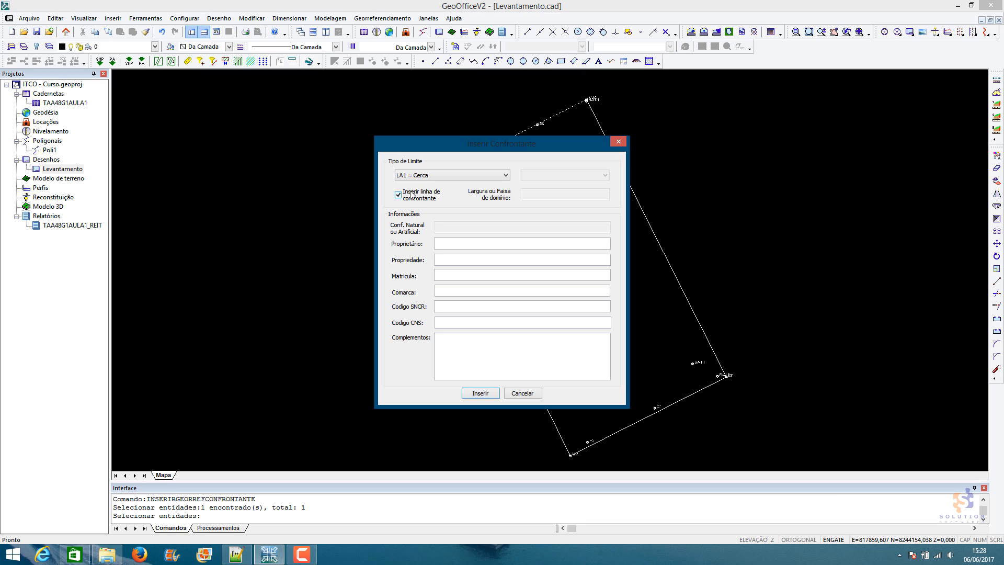
{"action": "left_click", "coordinate": [452, 244]}
{"action": "type", "text": "Joaquina"}
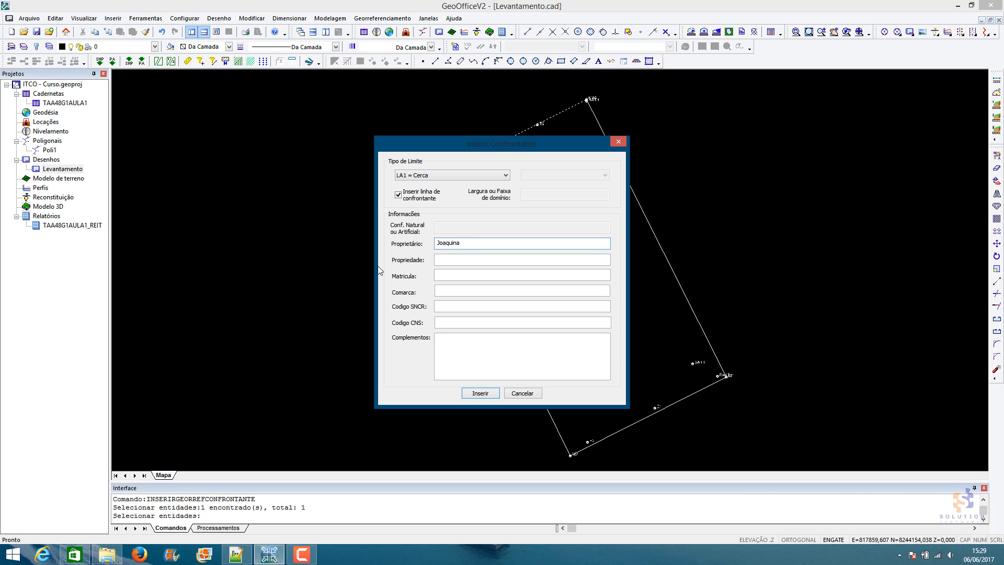
{"action": "type", "text": " Barbosa"}
{"action": "key", "text": "Tab"}
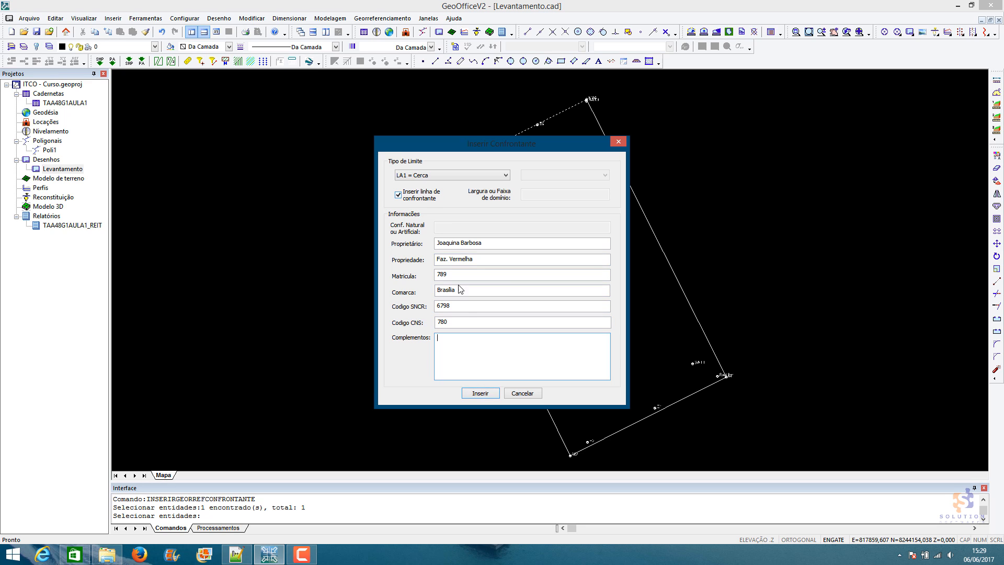
{"action": "left_click", "coordinate": [480, 393]}
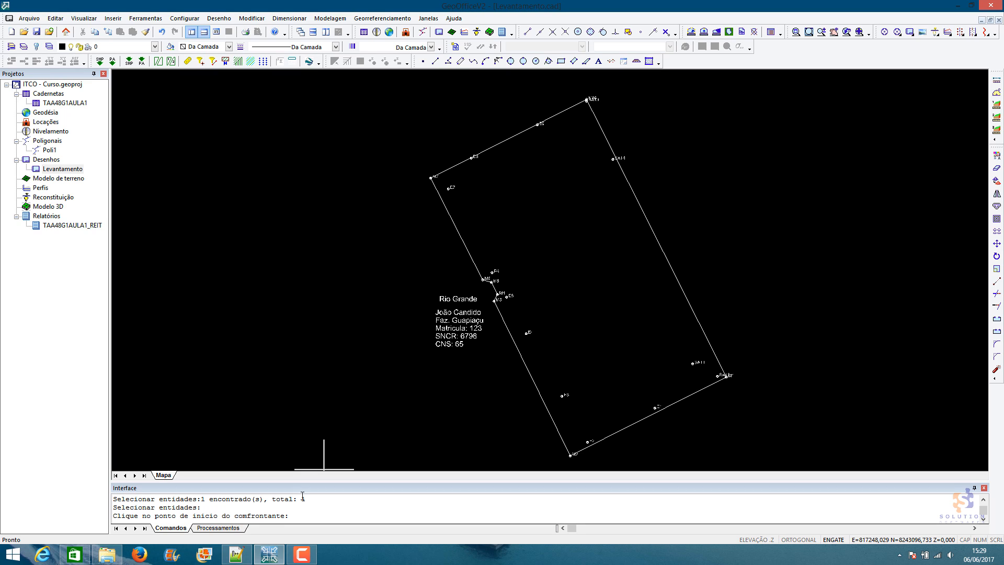
Draw the confrontante line about 199 m northwest from the northwest corner and place the neighbour's data just above the northern boundary.
{"action": "left_click", "coordinate": [432, 176]}
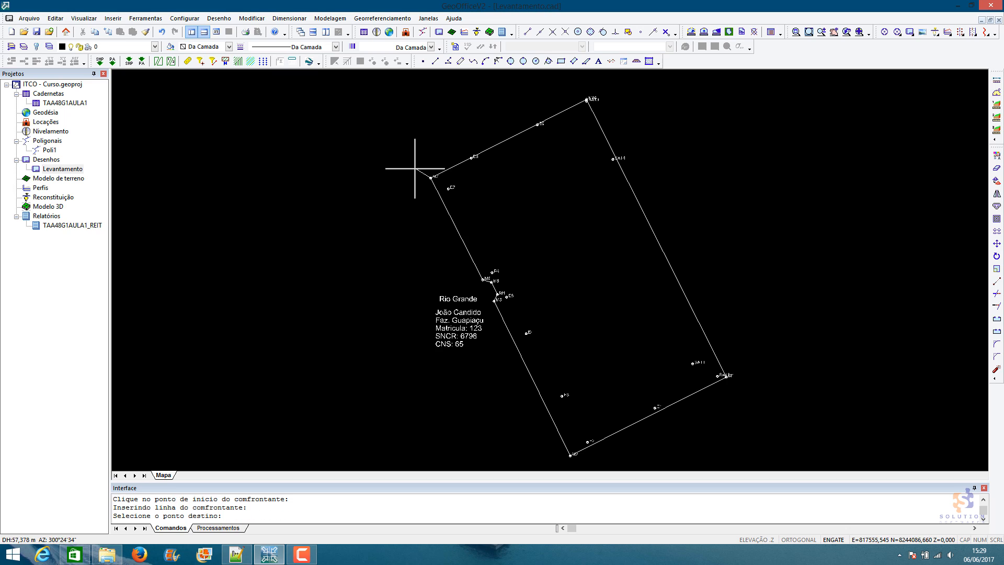
{"action": "left_click", "coordinate": [402, 124]}
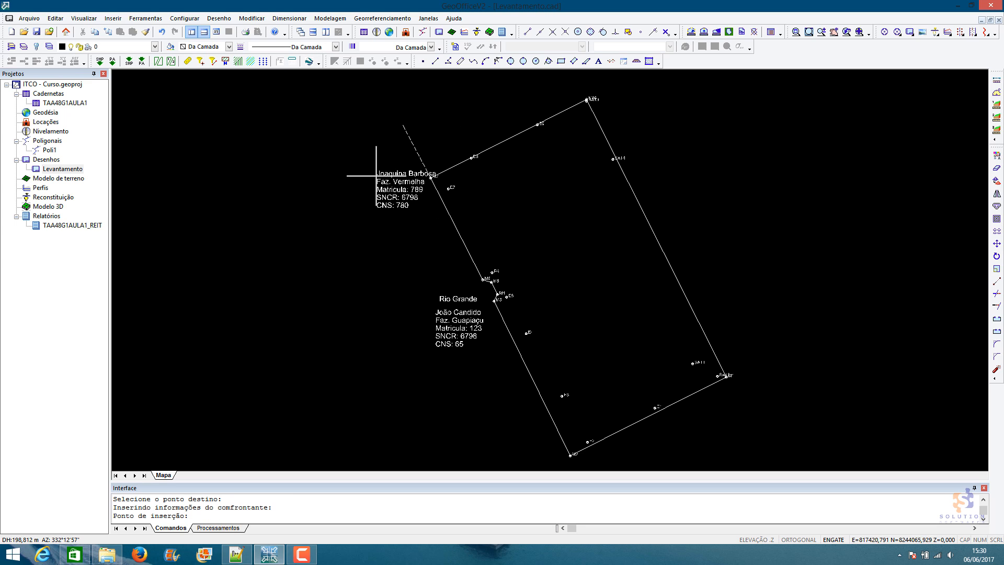
{"action": "middle_click_drag", "start_coordinate": [366, 203], "coordinate": [341, 319]}
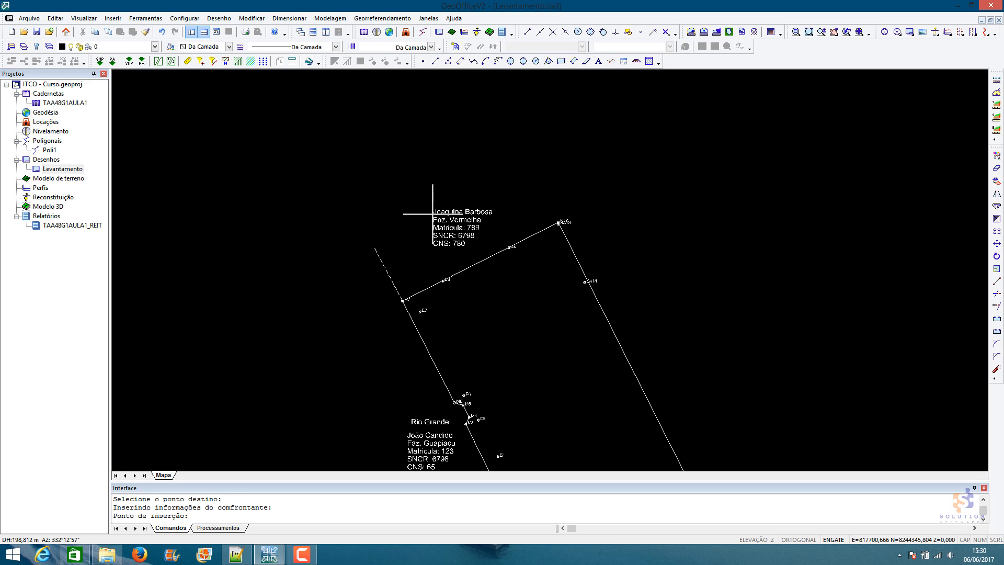
{"action": "left_click", "coordinate": [434, 213]}
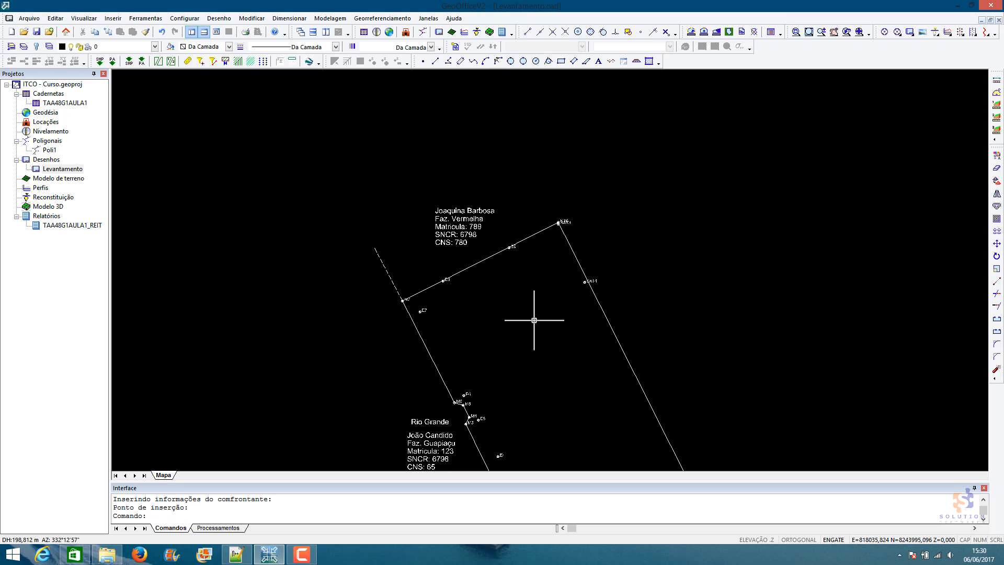
Start a confrontante on the eastern boundary line with limit type LA3 = Estrada and a width of 40,00.
{"action": "middle_click_drag", "start_coordinate": [540, 317], "coordinate": [432, 218]}
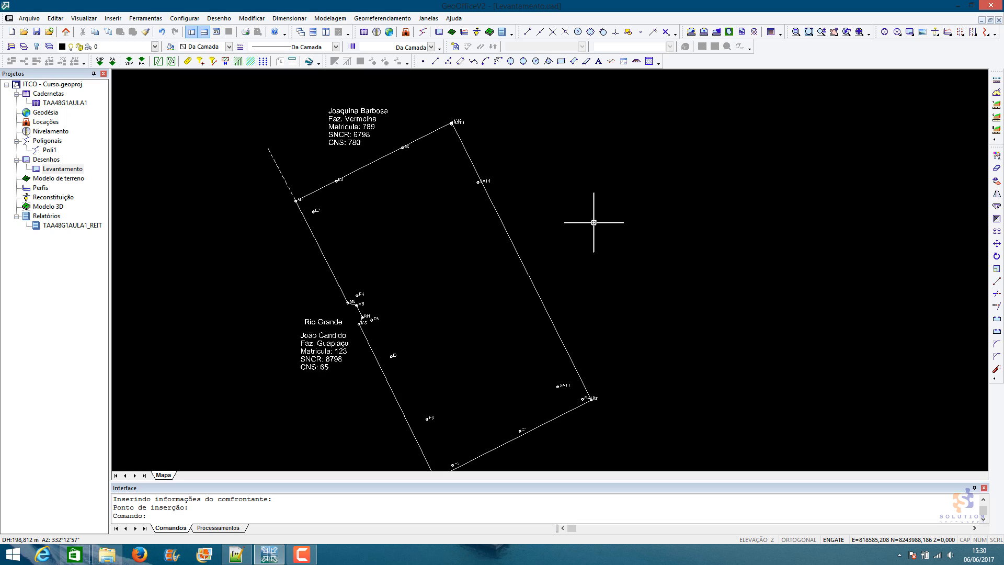
{"action": "key", "text": "Return"}
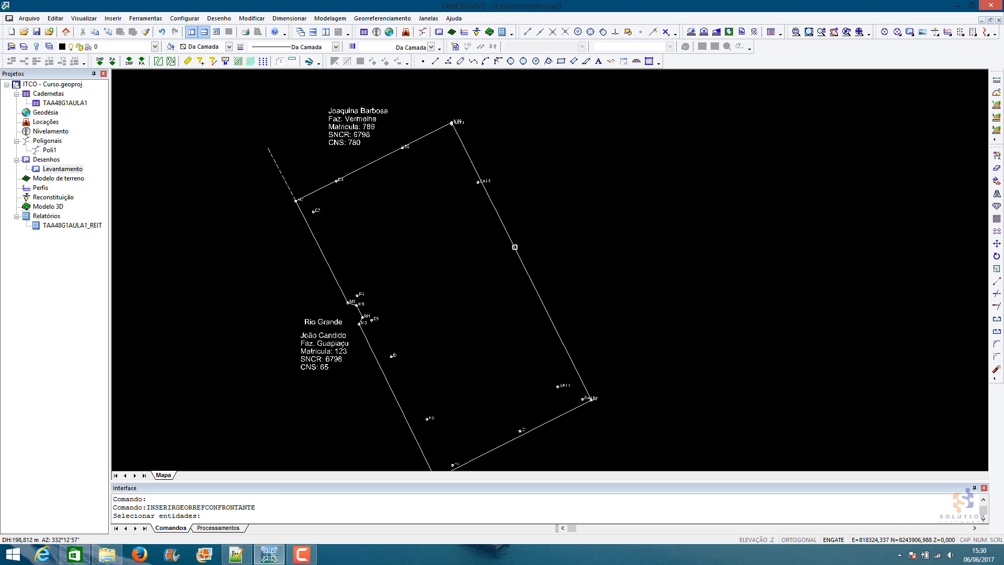
{"action": "left_click", "coordinate": [514, 247]}
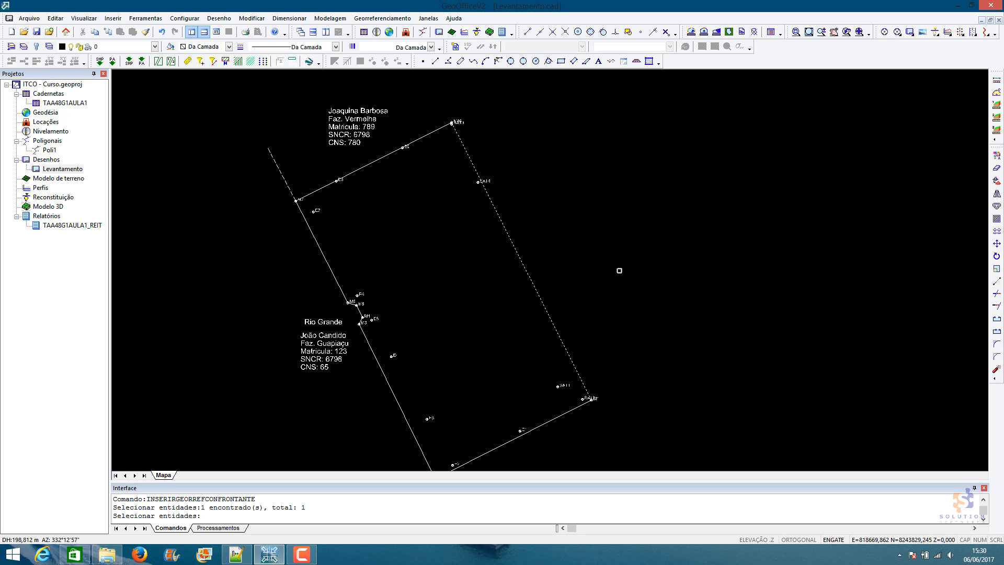
{"action": "key", "text": "Return"}
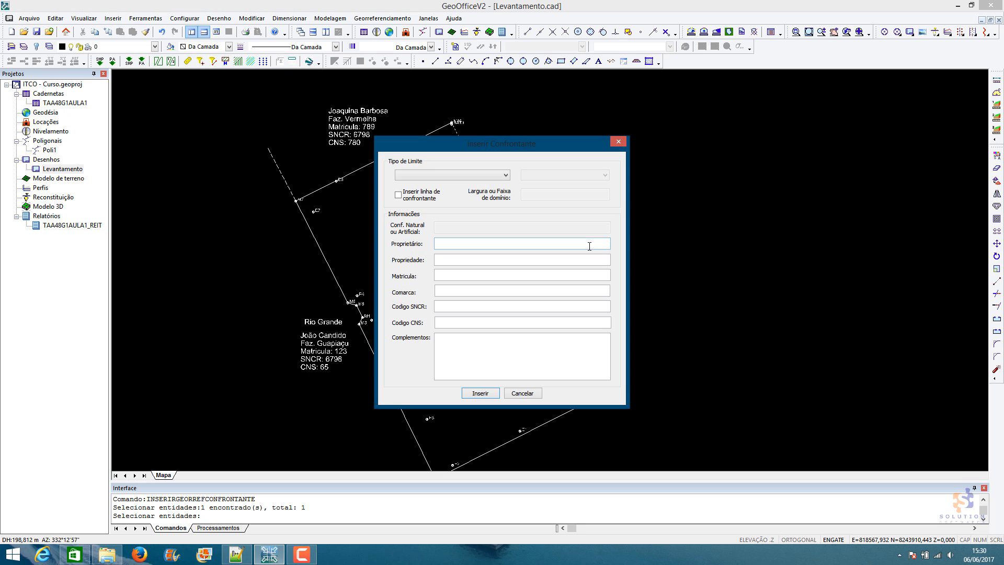
{"action": "left_click", "coordinate": [505, 179]}
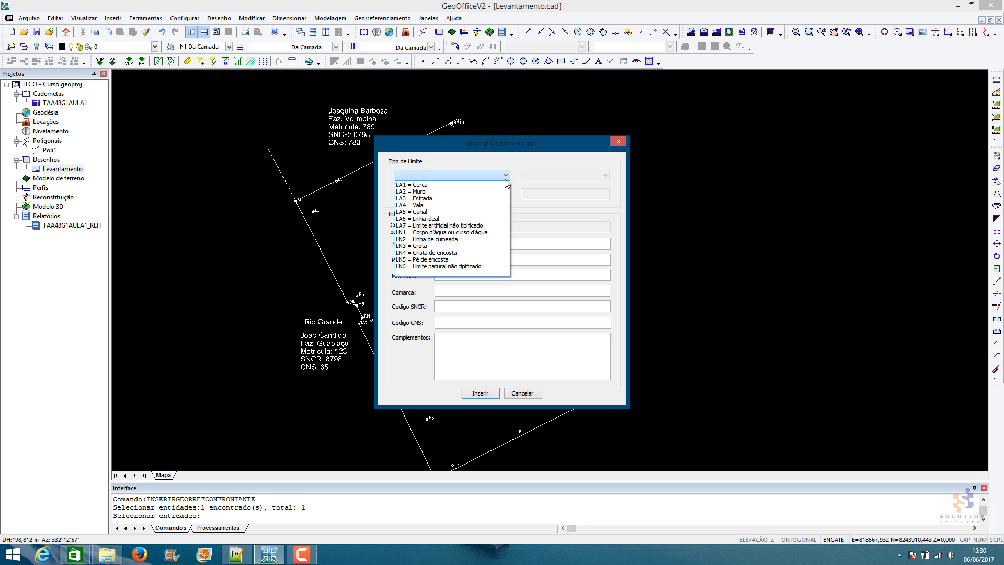
{"action": "left_click", "coordinate": [456, 199]}
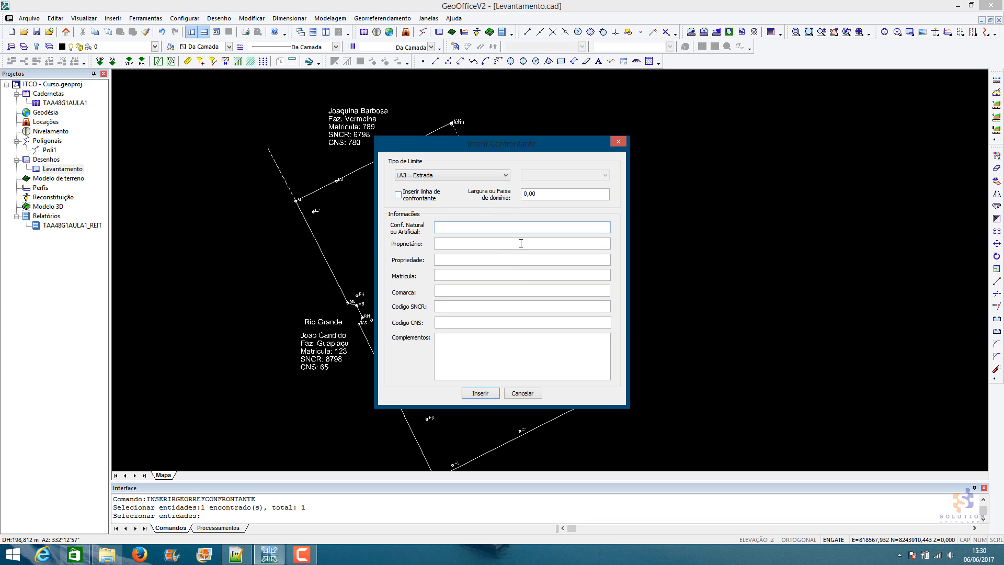
{"action": "double_click", "coordinate": [541, 193]}
{"action": "type", "text": "40"}
{"action": "key", "text": "Tab"}
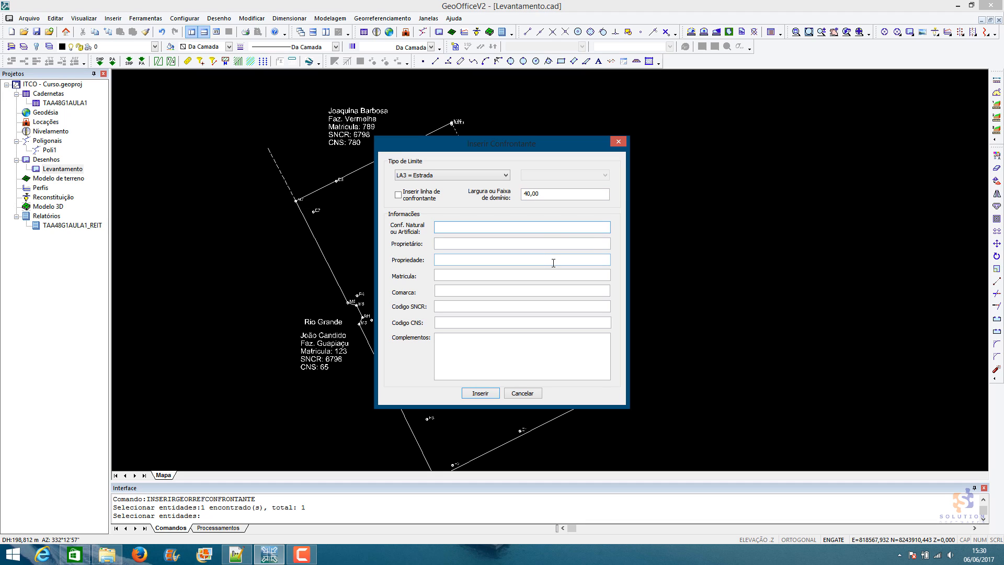
Fill in Rod. Bandeirantes, the owner's name, Faz. Morro Alto, comarca Brasília and the registration data, and insert this confrontante.
{"action": "type", "text": "Rod. Bandeirantes"}
{"action": "key", "text": "Tab"}
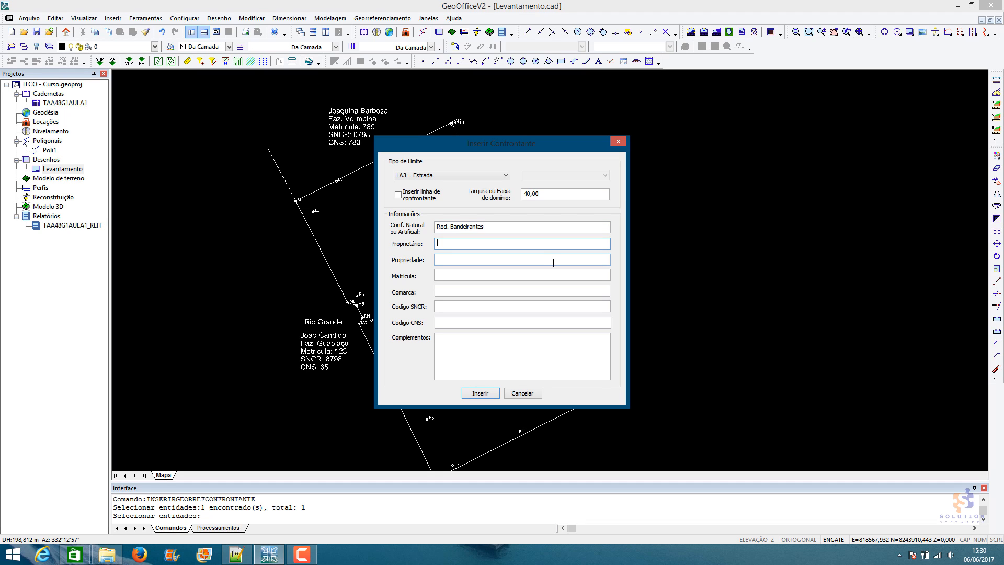
{"action": "type", "text": "Manoel Siqueira"}
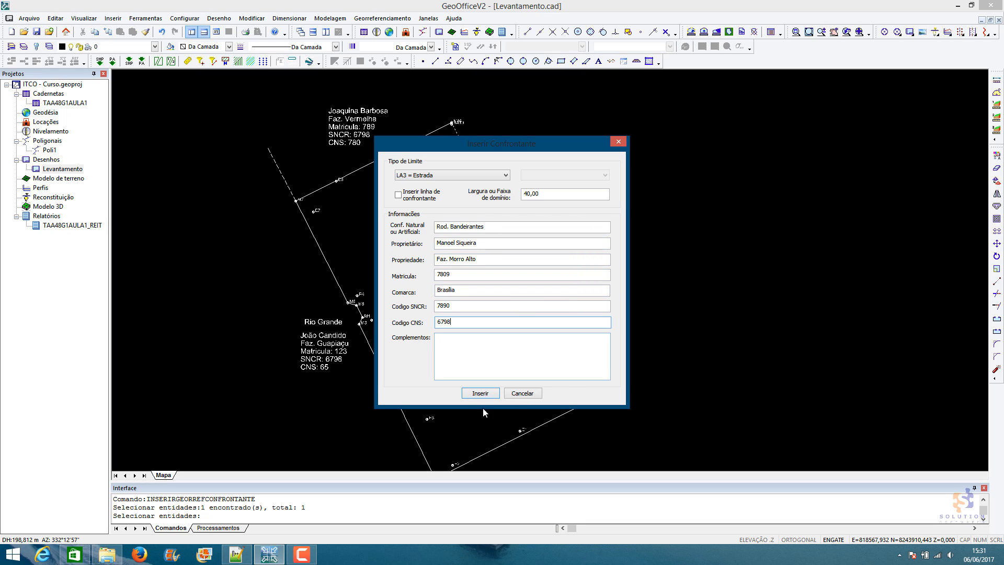
{"action": "left_click", "coordinate": [477, 394]}
Place the Rod. Bandeirantes label unrotated just east of the boundary, with the neighbouring property's data below it to the southeast.
{"action": "key", "text": "Return"}
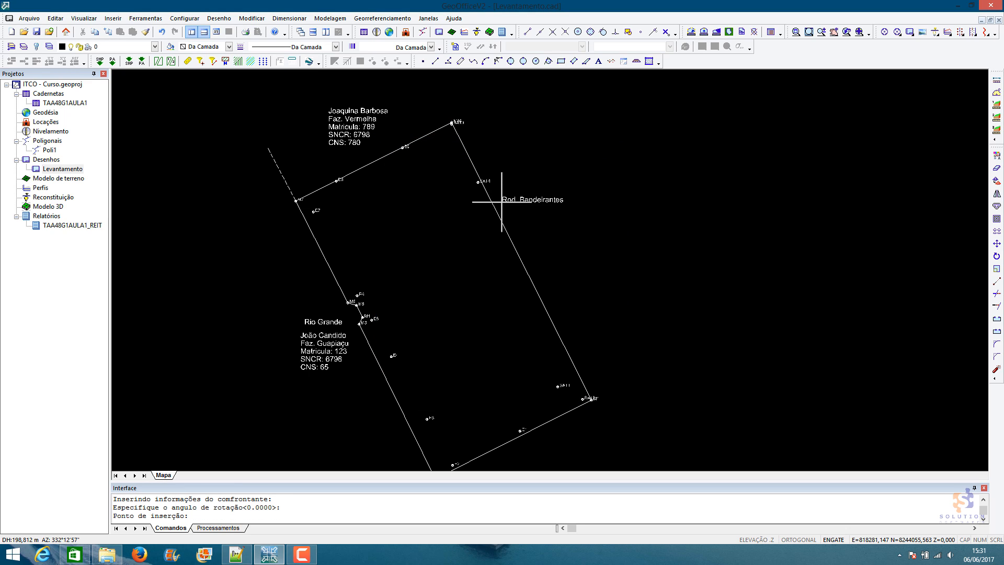
{"action": "left_click", "coordinate": [501, 200]}
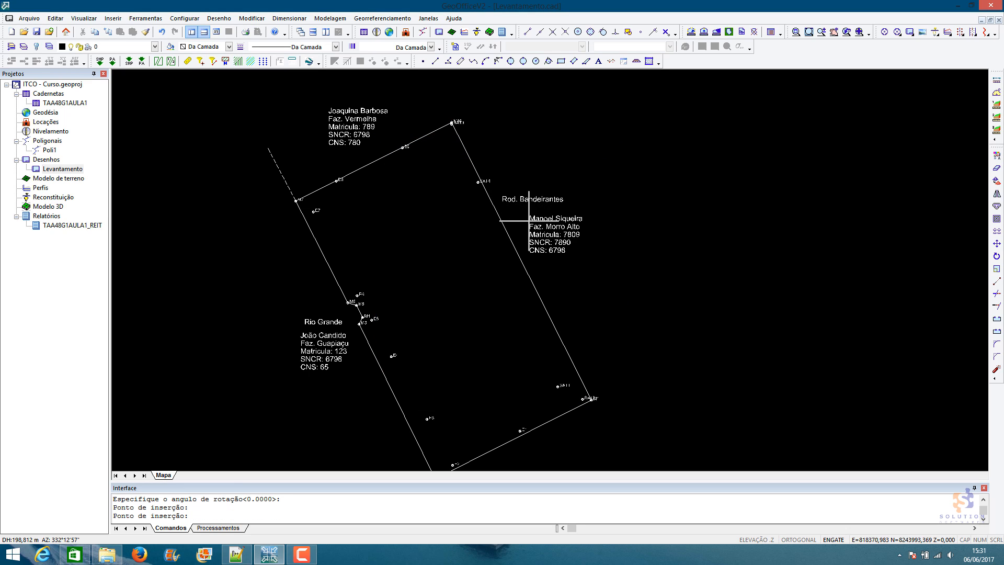
{"action": "left_click", "coordinate": [557, 221]}
Start a confrontante on the southern boundary line with limit type LA1 = Cerca.
{"action": "middle_click_drag", "start_coordinate": [601, 288], "coordinate": [589, 244]}
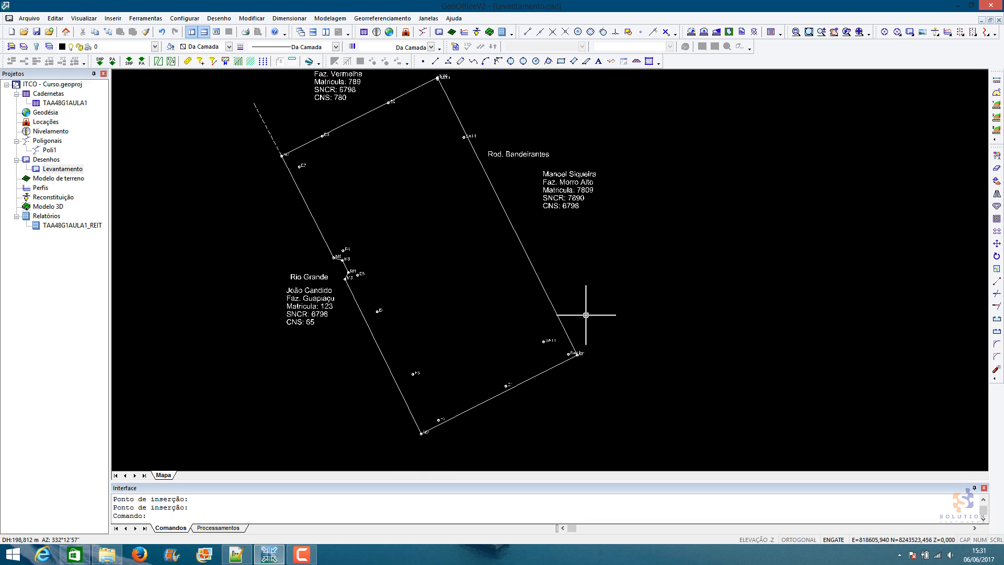
{"action": "key", "text": "Return"}
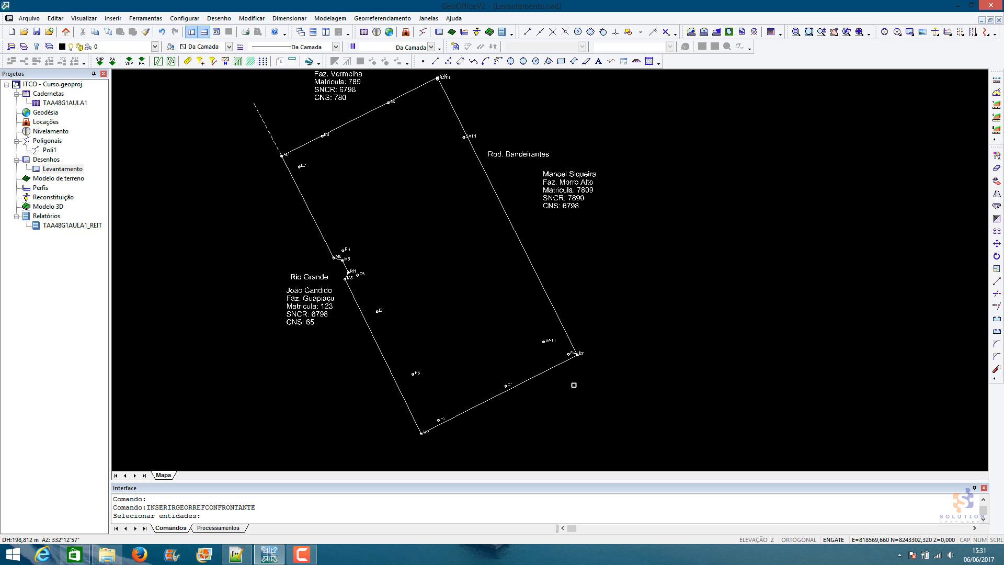
{"action": "left_click", "coordinate": [532, 376]}
{"action": "key", "text": "Return"}
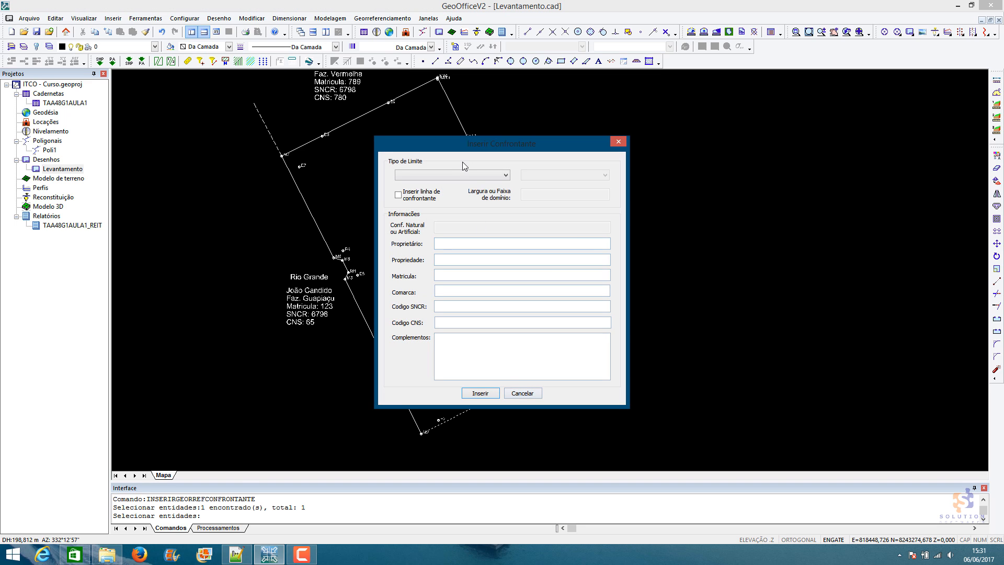
{"action": "left_click", "coordinate": [473, 176]}
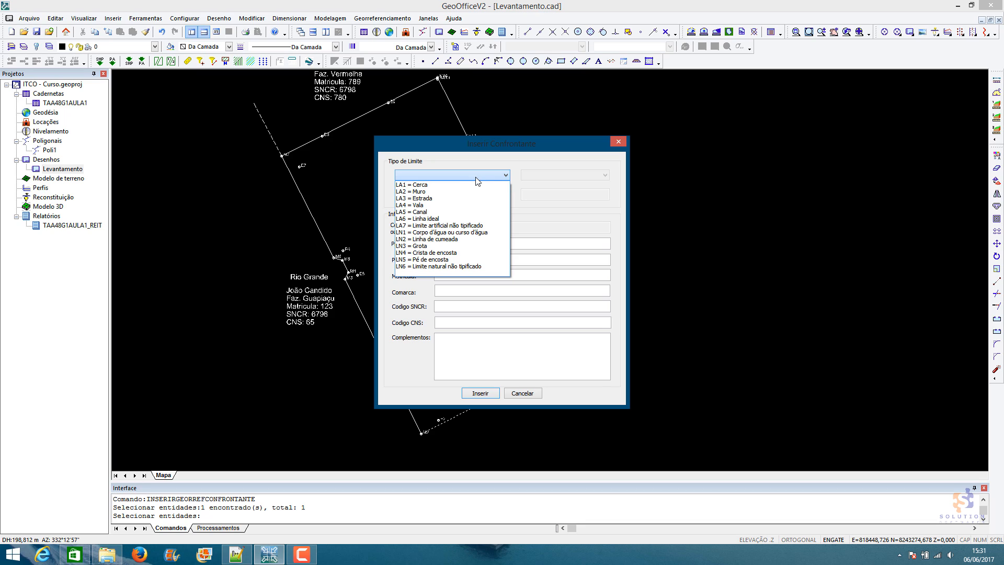
{"action": "left_click", "coordinate": [476, 183]}
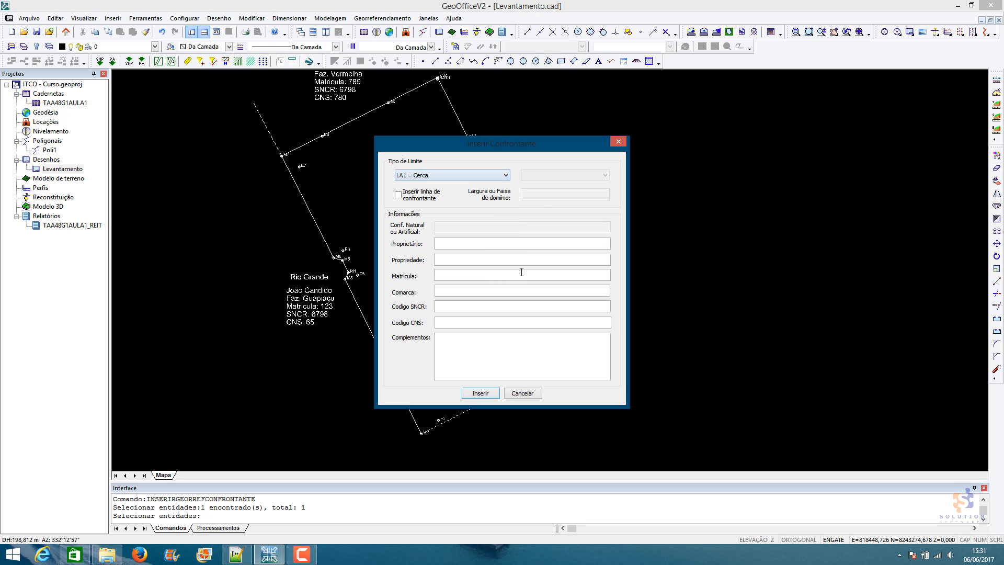
Enter the owner's name, Faz. Coqueiros and the registration data, and place the text block just below the southern boundary.
{"action": "left_click", "coordinate": [465, 243]}
{"action": "type", "text": "H"}
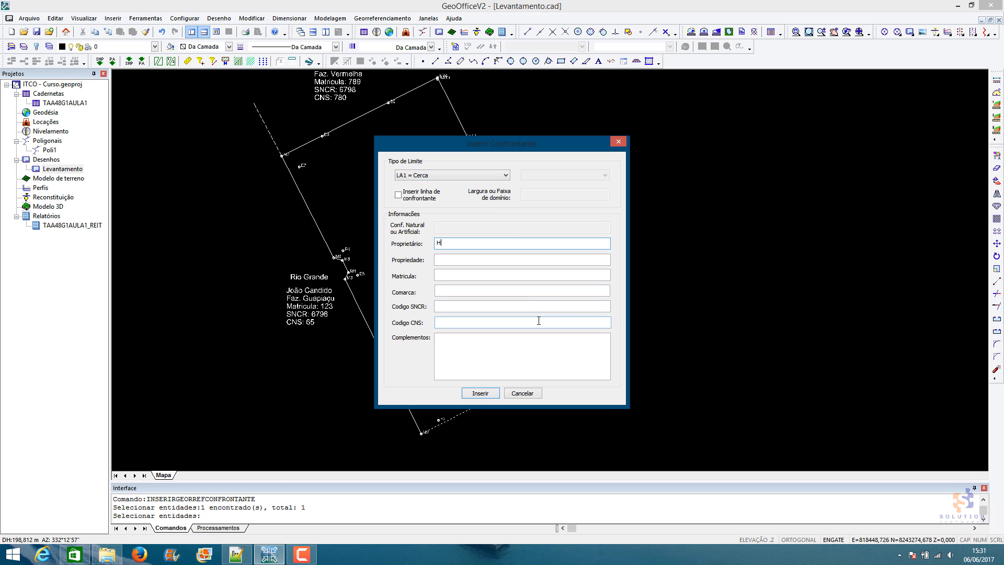
{"action": "type", "text": "elena Rinaldi"}
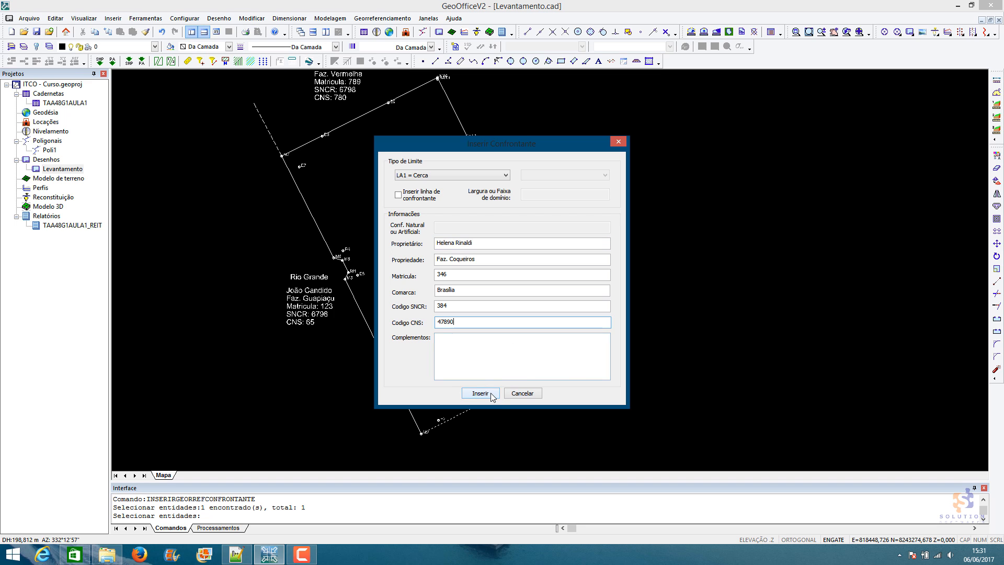
{"action": "left_click", "coordinate": [480, 394]}
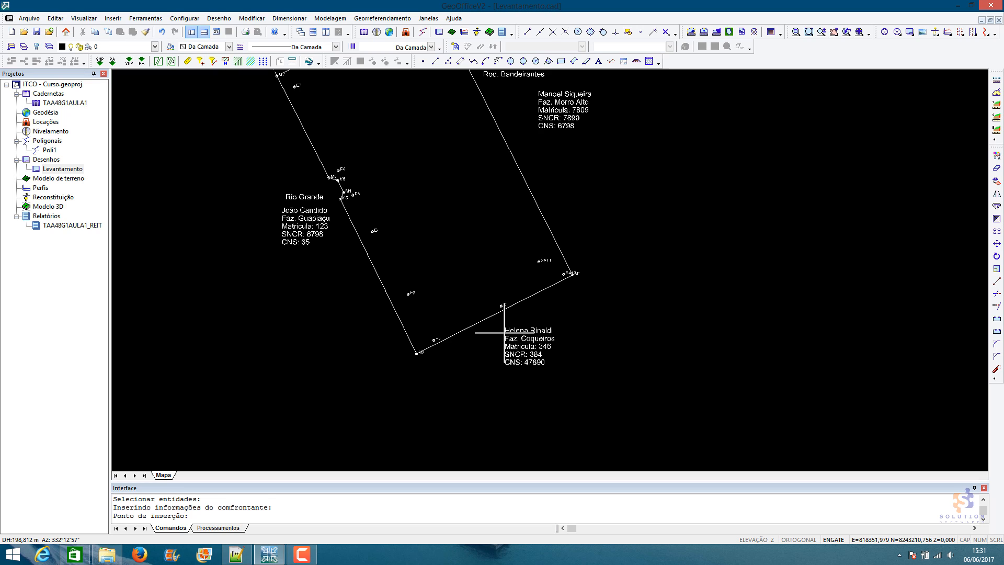
{"action": "left_click", "coordinate": [498, 332]}
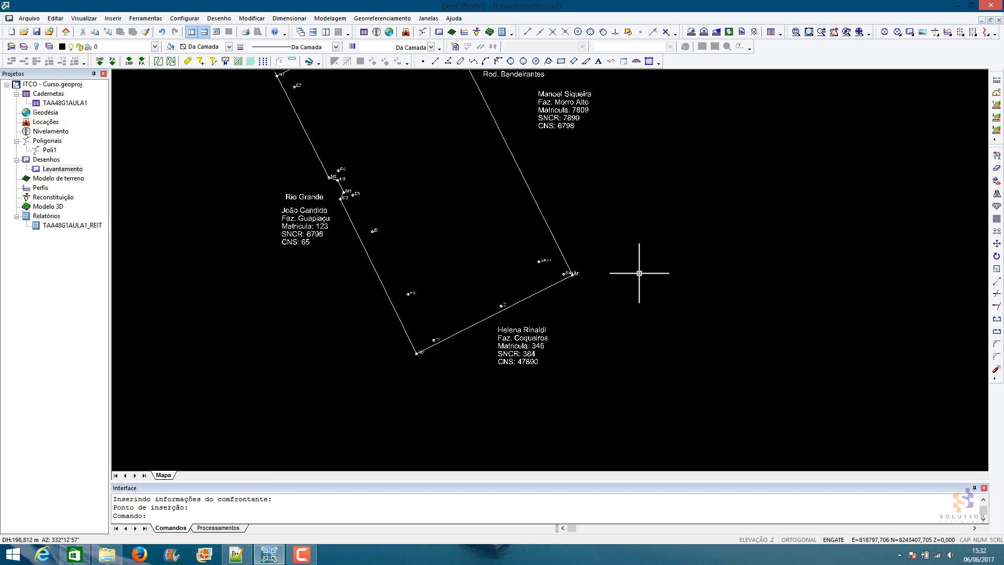
Start creating a gleba from all the property's boundary lines, points and texts, with its interior point near the middle of the parcel.
{"action": "scroll", "coordinate": [639, 272], "scroll_direction": "down", "scroll_amount": 1}
{"action": "middle_click_drag", "start_coordinate": [652, 223], "coordinate": [684, 286]}
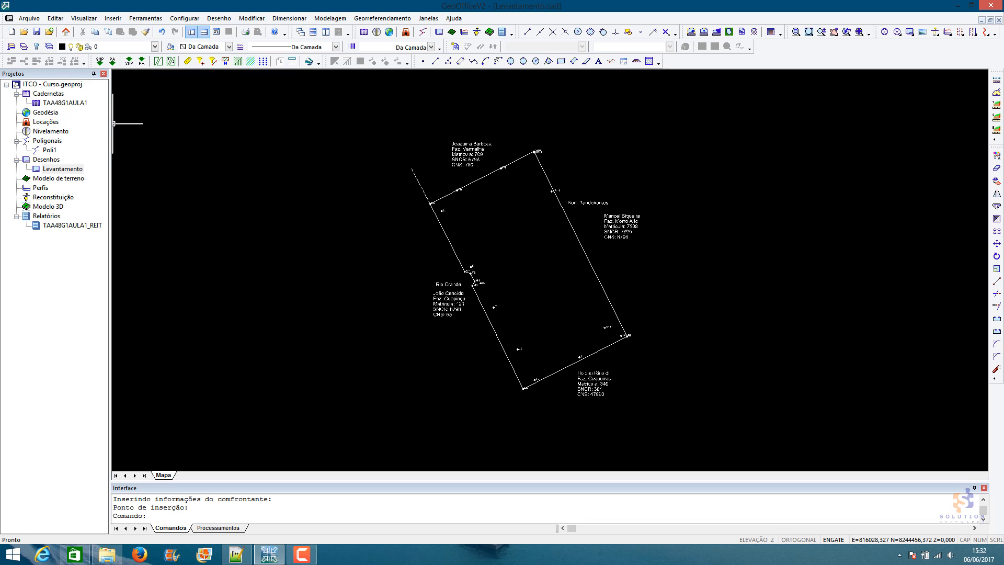
{"action": "left_click", "coordinate": [381, 18]}
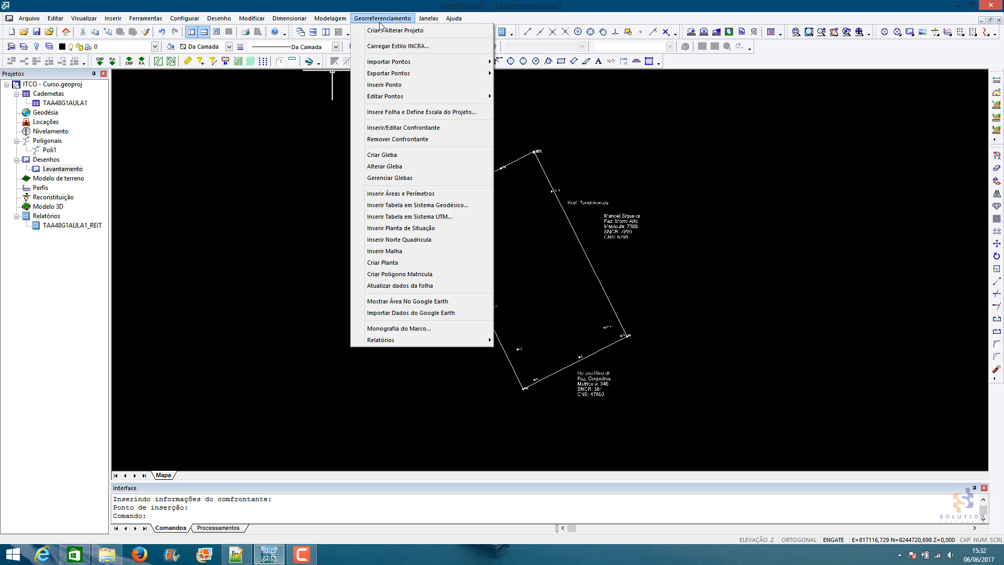
{"action": "left_click", "coordinate": [420, 155]}
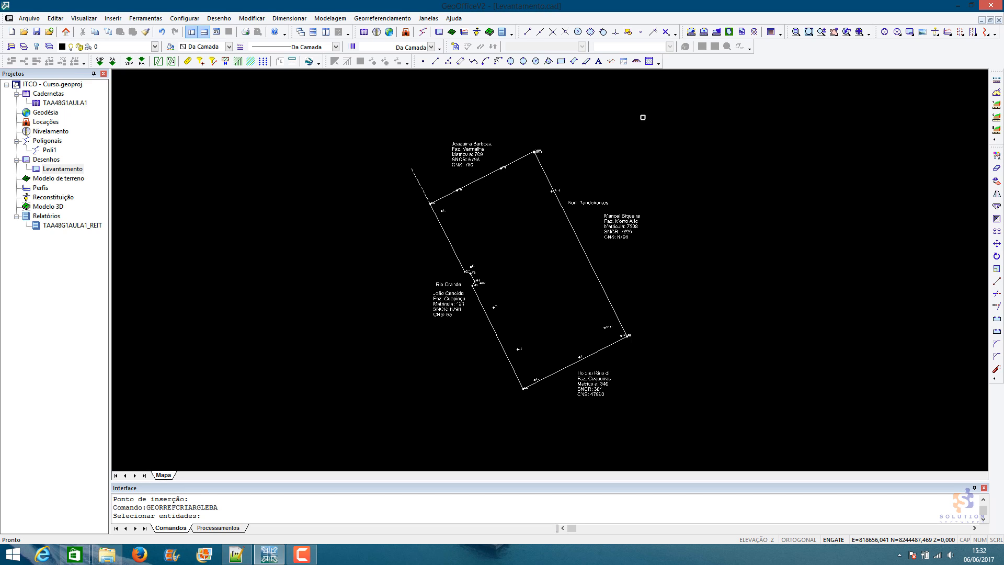
{"action": "left_click", "coordinate": [643, 109]}
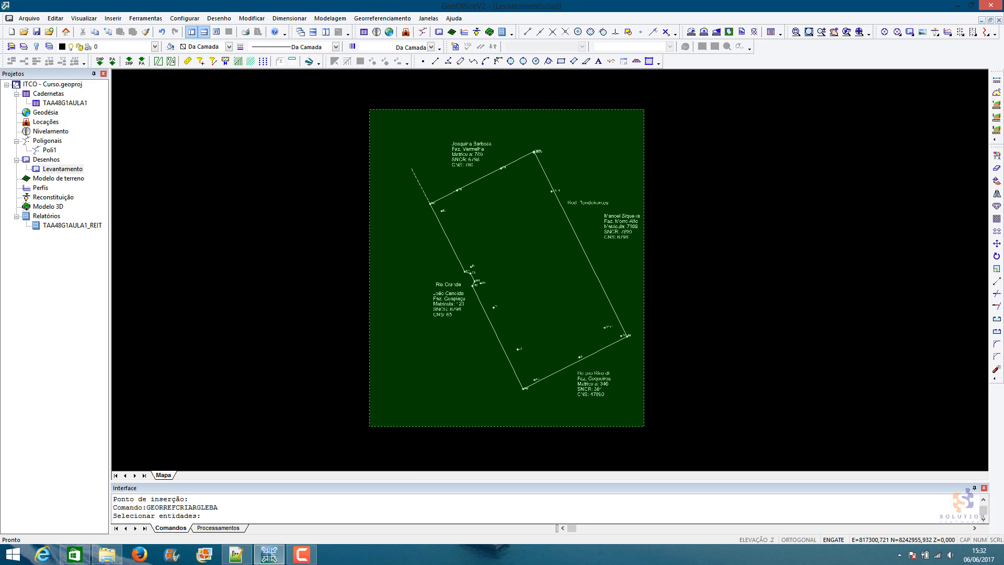
{"action": "left_click", "coordinate": [369, 427]}
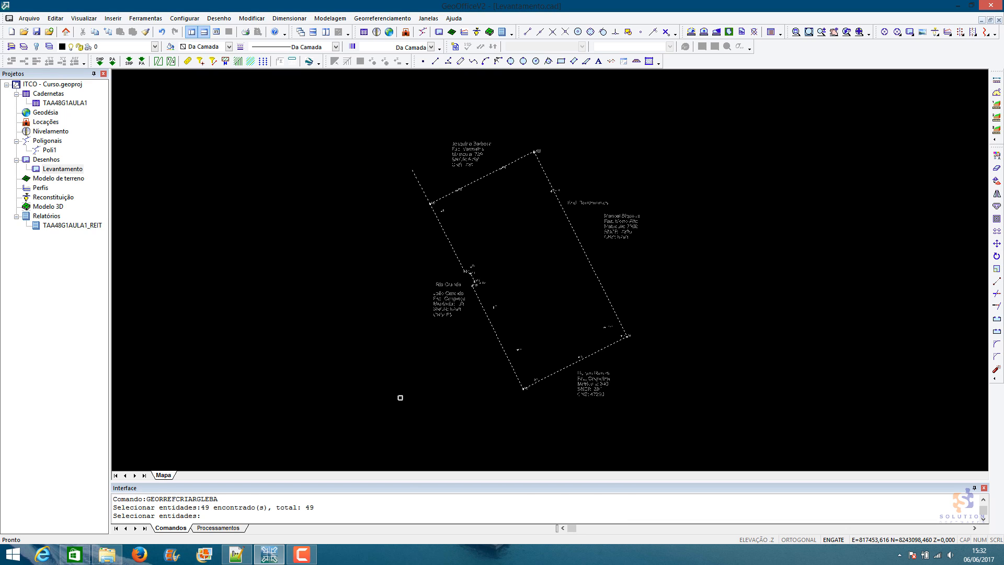
{"action": "key", "text": "Return"}
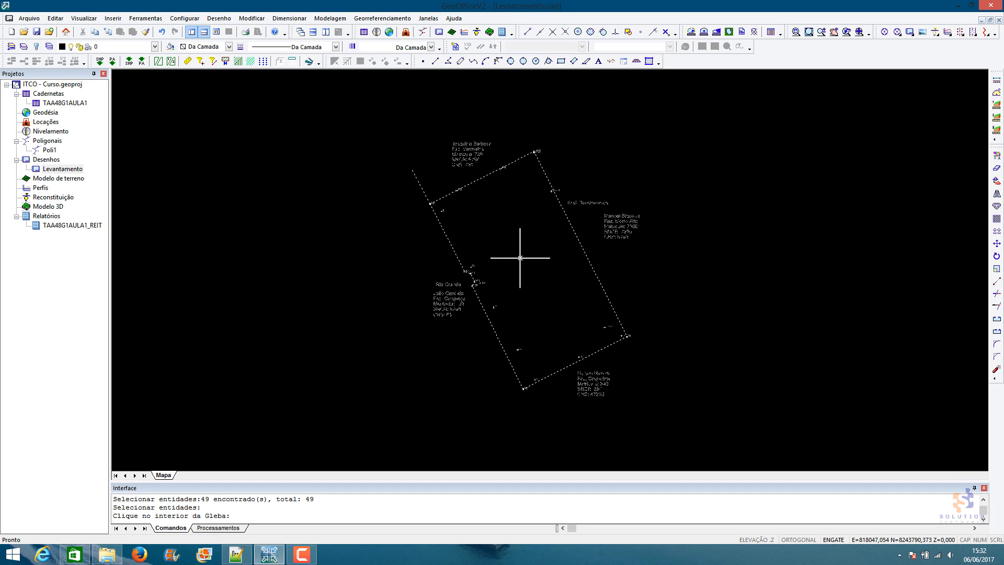
{"action": "left_click", "coordinate": [532, 262]}
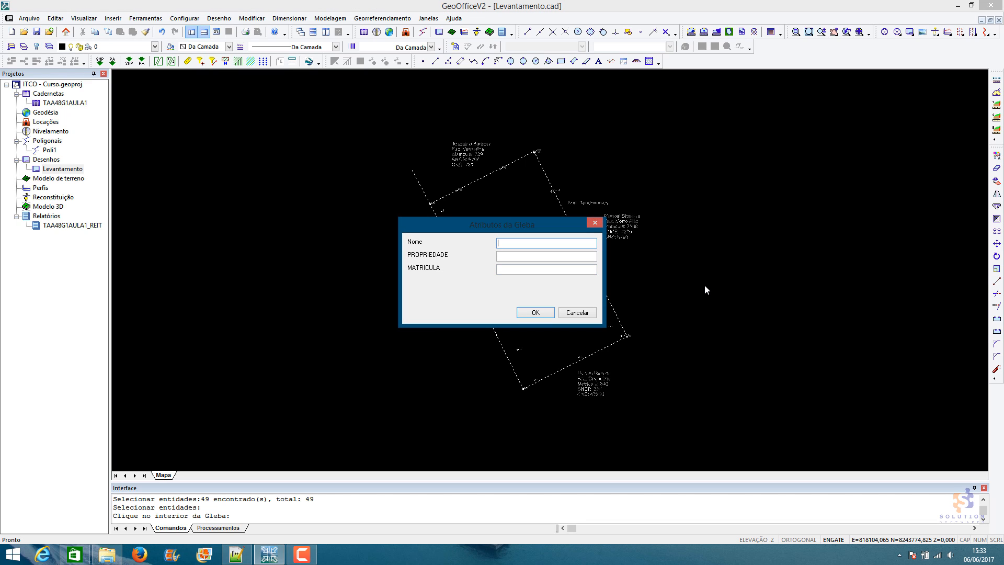
Name the gleba Gleba A, enter Campus Brasilia as the property and its matrícula number, and create it.
{"action": "type", "text": "Gleba A"}
{"action": "key", "text": "Tab"}
{"action": "type", "text": "Campus Brasilia"}
{"action": "key", "text": "Tab"}
{"action": "type", "text": "12345"}
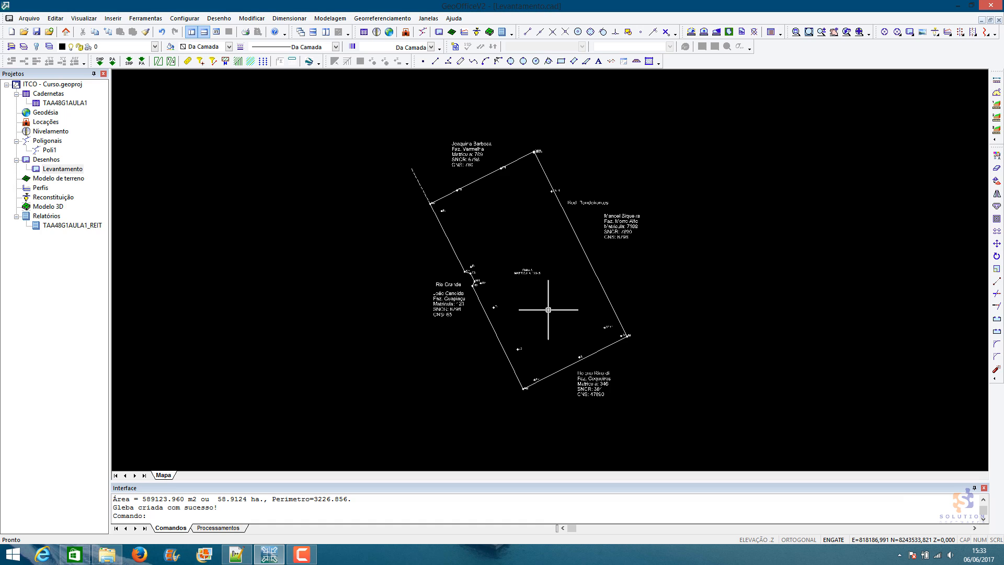
{"action": "scroll", "coordinate": [525, 284], "scroll_direction": "up", "scroll_amount": 4}
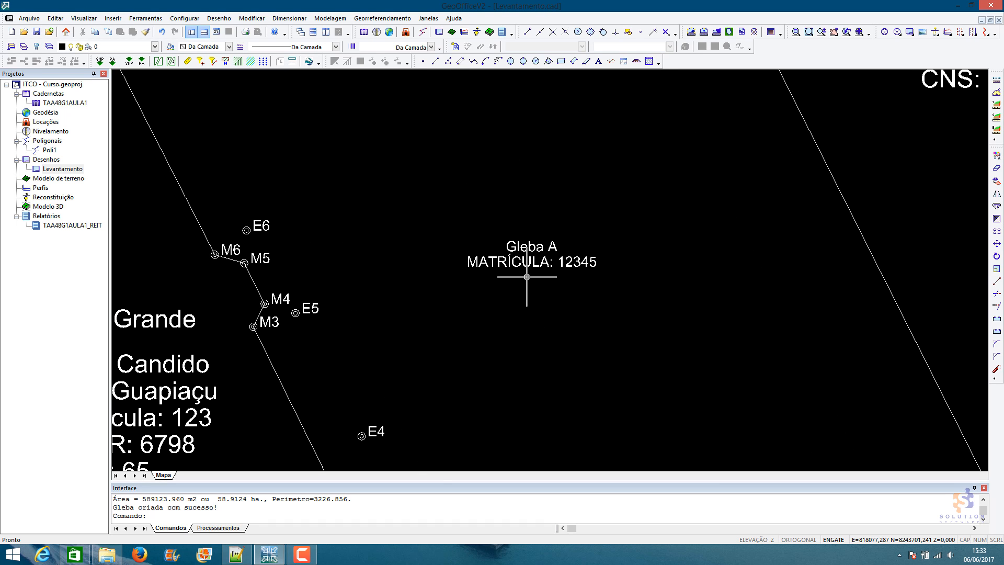
{"action": "scroll", "coordinate": [527, 277], "scroll_direction": "down", "scroll_amount": 5}
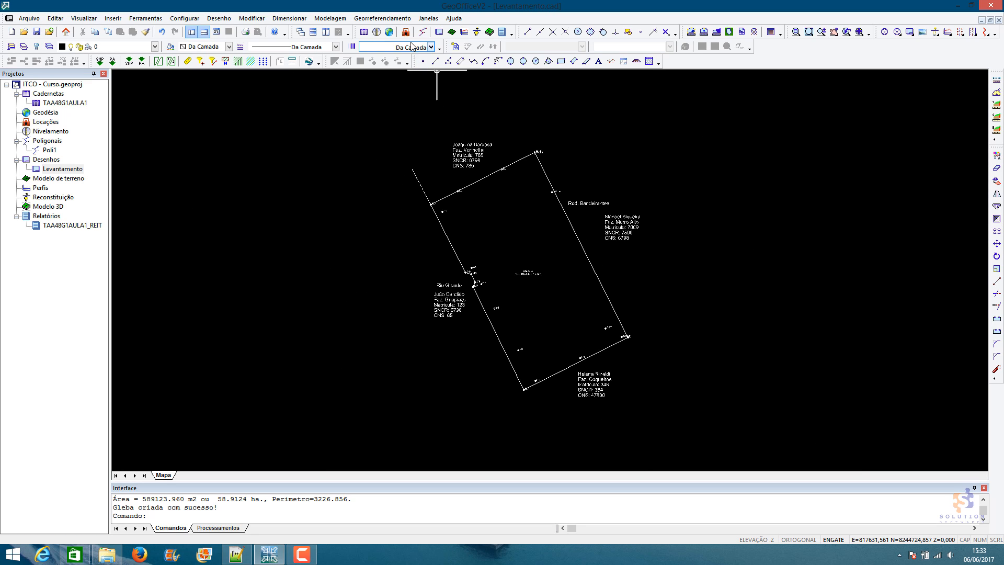
Open Gleba A for editing in the gleba manager and make its northernmost point the starting point.
{"action": "left_click", "coordinate": [388, 20]}
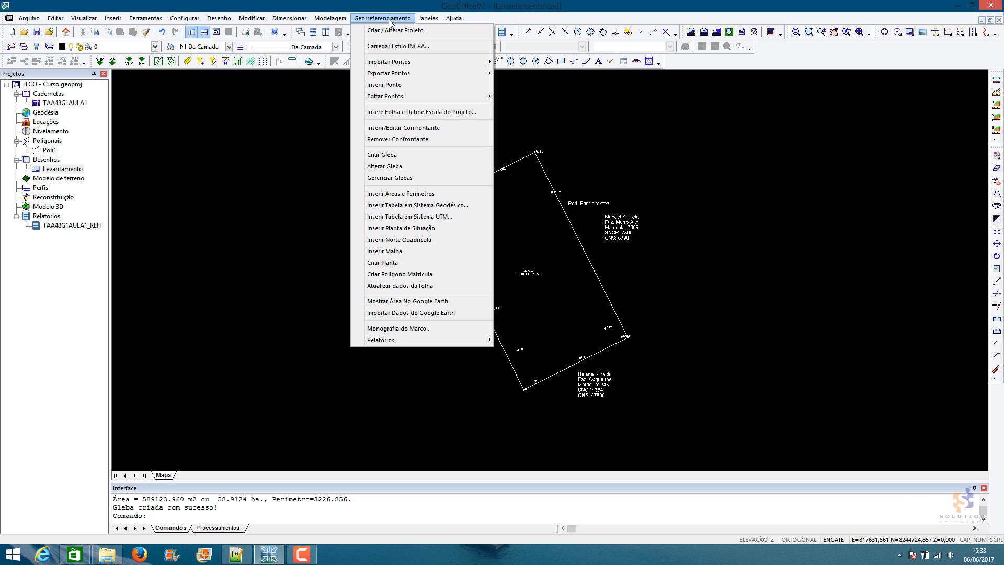
{"action": "left_click", "coordinate": [392, 178]}
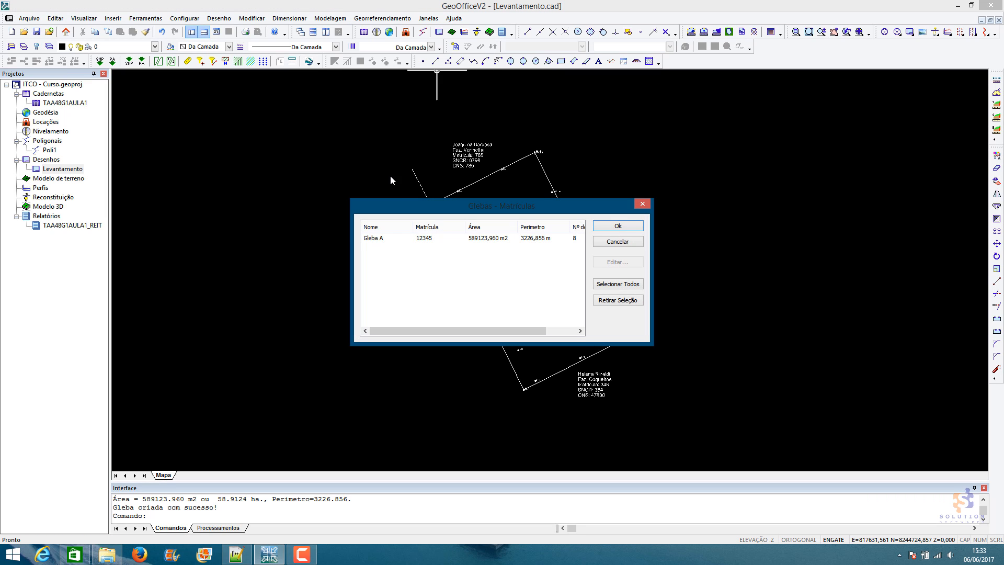
{"action": "left_click", "coordinate": [485, 241]}
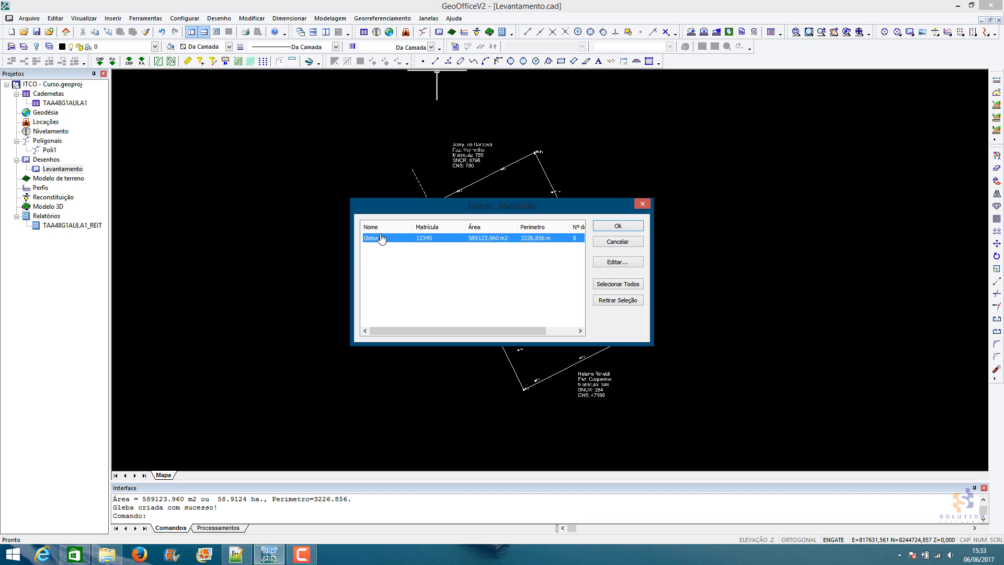
{"action": "left_click", "coordinate": [616, 264]}
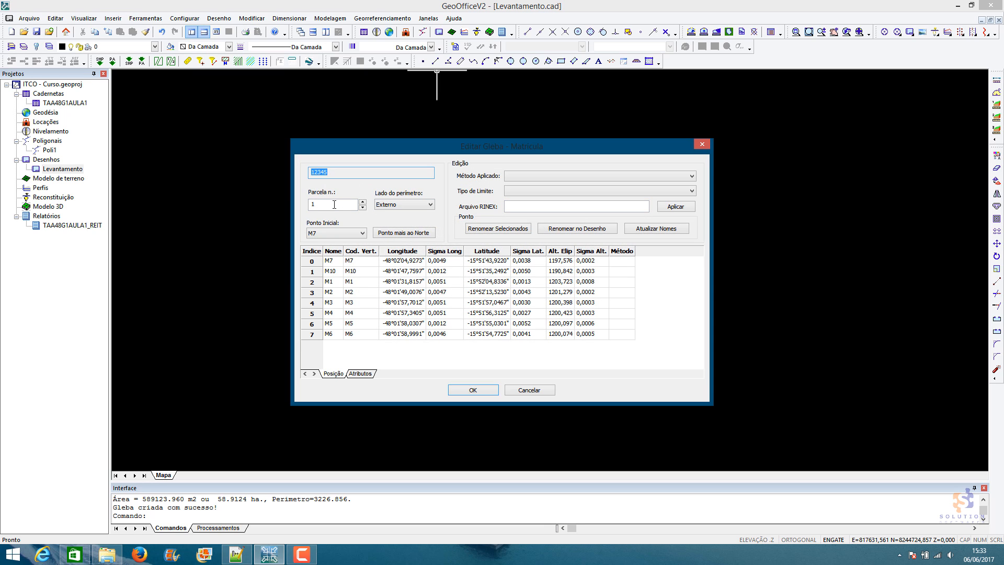
{"action": "left_click", "coordinate": [409, 209]}
{"action": "left_click", "coordinate": [408, 208]}
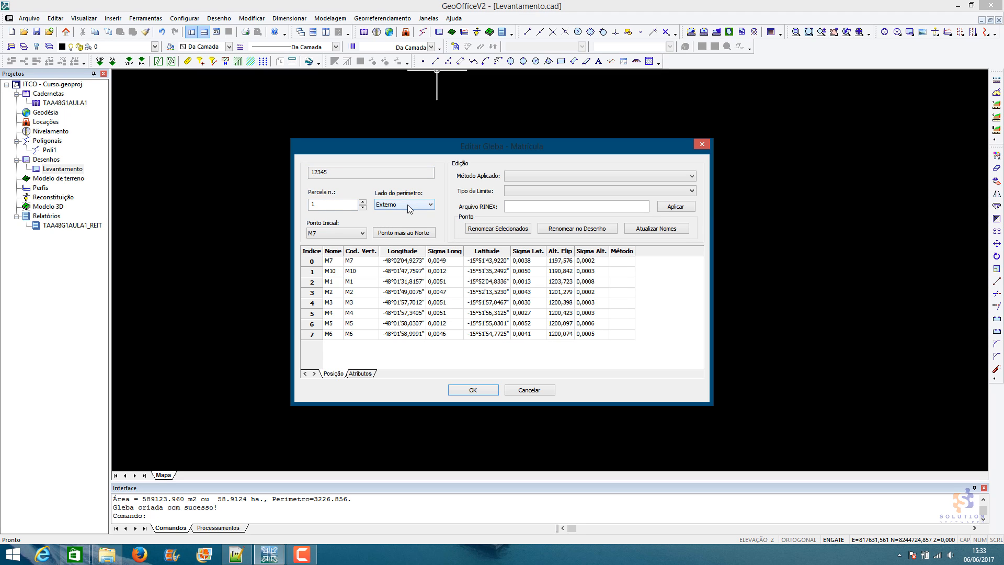
{"action": "left_click", "coordinate": [405, 236]}
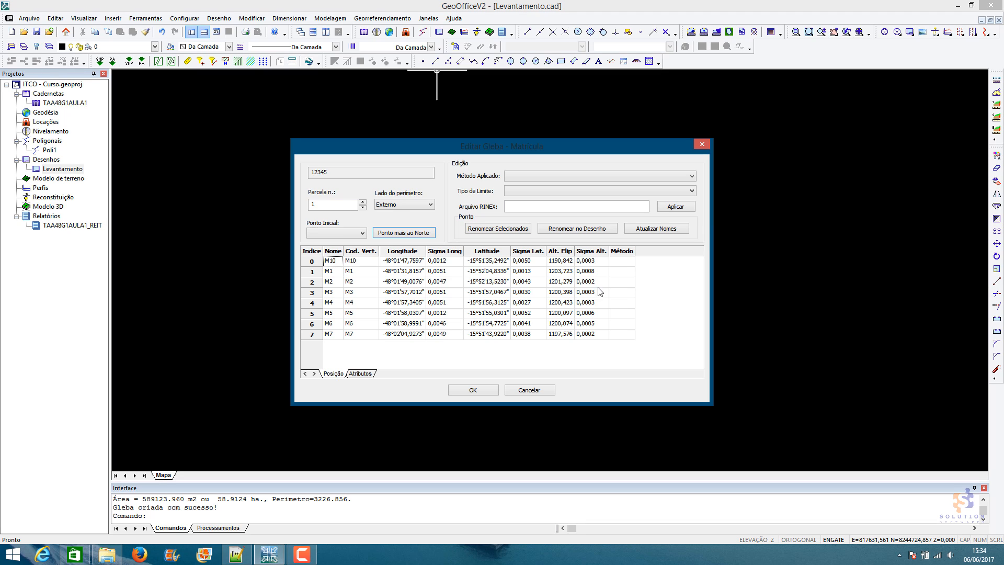
Assign the survey method PT1 = Poligonação to vertices M10 and M1.
{"action": "left_click", "coordinate": [624, 262]}
{"action": "left_click", "coordinate": [627, 272]}
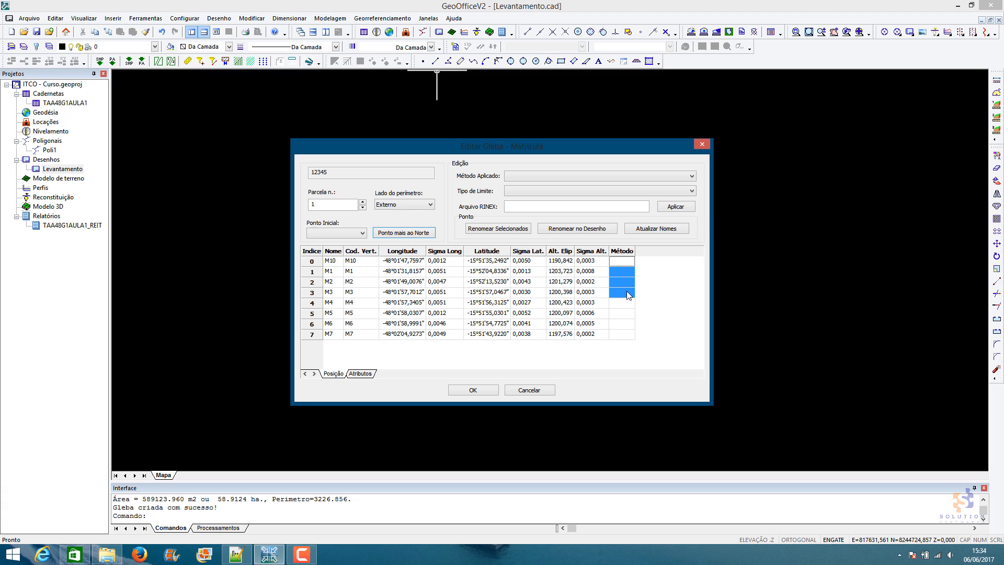
{"action": "left_click_drag", "start_coordinate": [625, 326], "coordinate": [623, 322]}
{"action": "left_click_drag", "start_coordinate": [625, 272], "coordinate": [626, 306]}
{"action": "left_click", "coordinate": [628, 272]}
{"action": "left_click", "coordinate": [627, 177]}
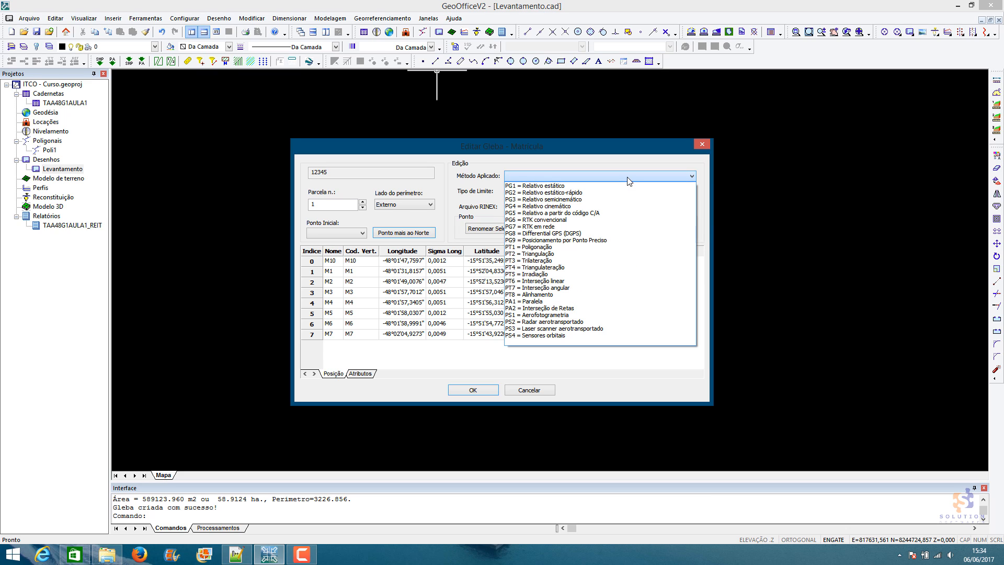
{"action": "left_click", "coordinate": [609, 249]}
Assign the survey method PG1 = Relativo estático to vertices M2 through M7.
{"action": "left_click", "coordinate": [622, 282]}
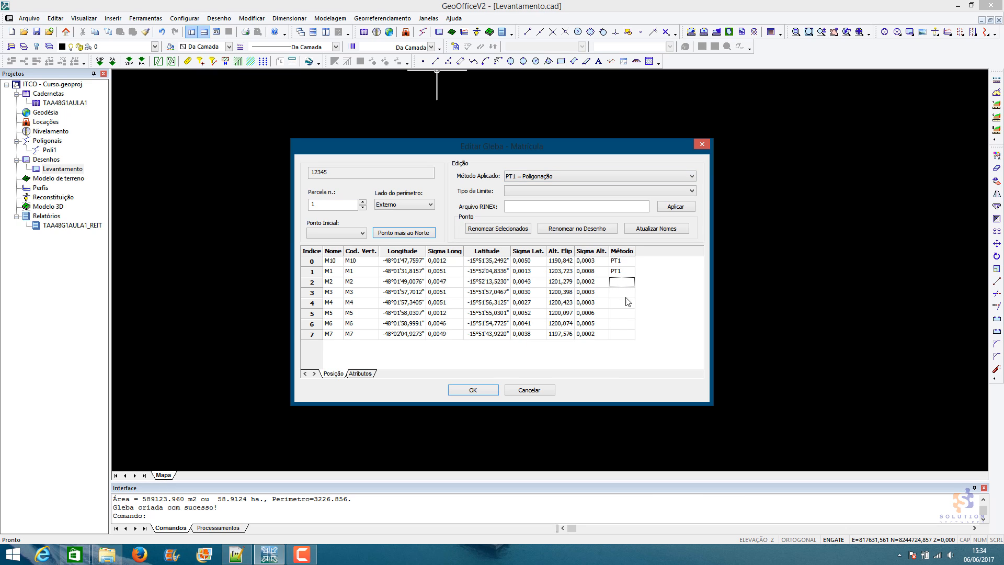
{"action": "left_click_drag", "start_coordinate": [626, 298], "coordinate": [629, 336]}
{"action": "left_click", "coordinate": [630, 177]}
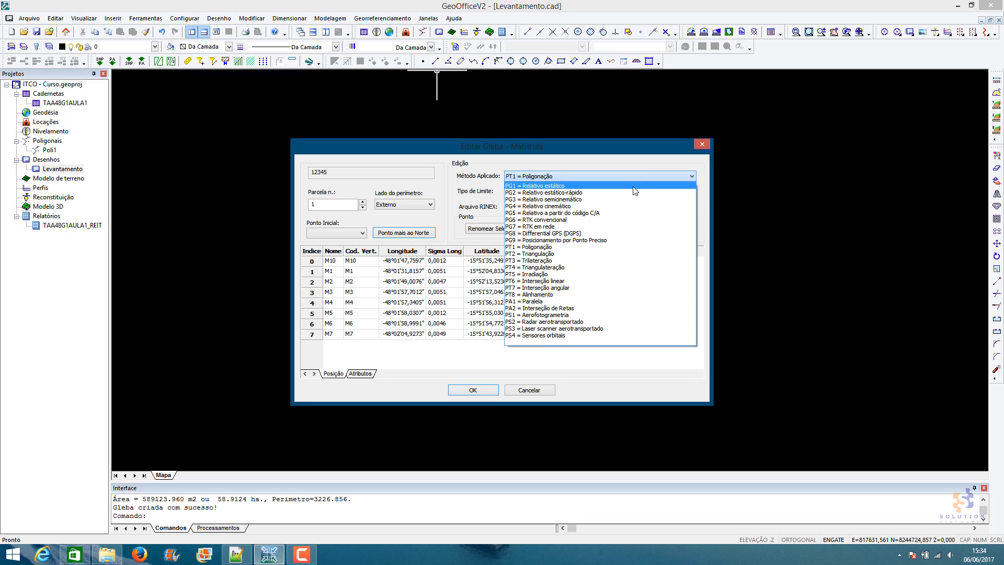
{"action": "left_click", "coordinate": [633, 186]}
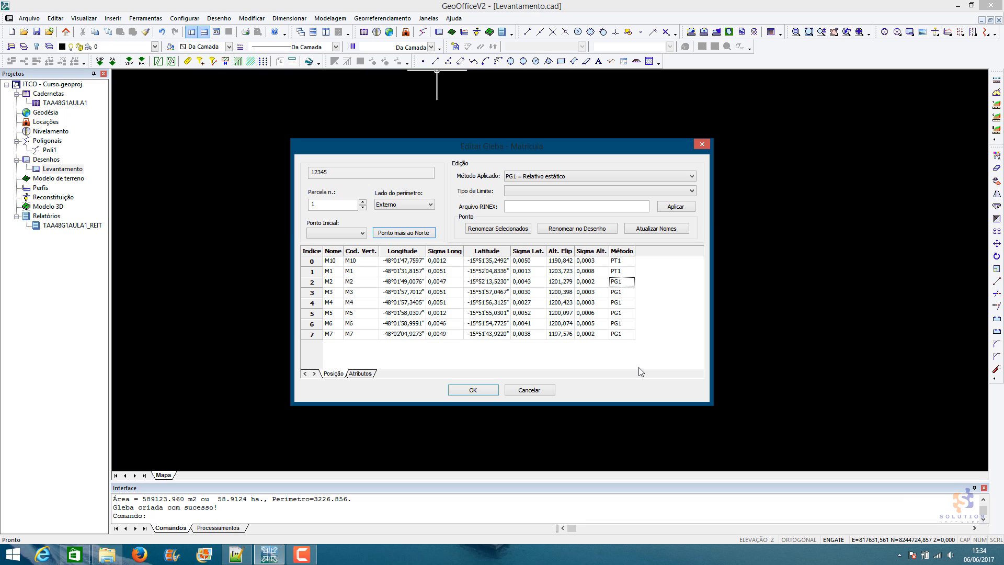
In the gleba's attributes, rename all vertex codes with professional code PHF and type M - Marco, numbered from PHF-M-0001 to PHF-M-0008.
{"action": "left_click", "coordinate": [362, 375]}
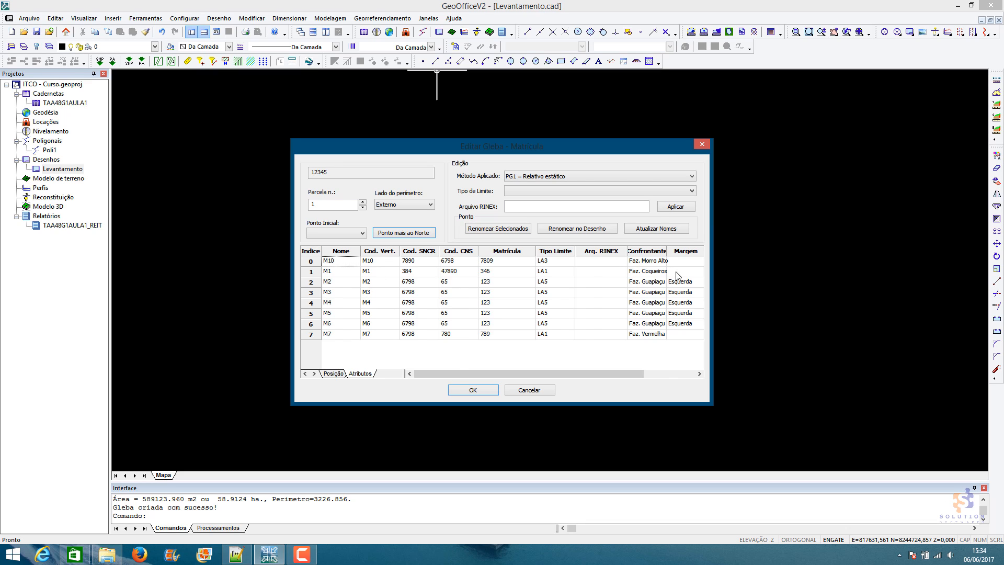
{"action": "left_click_drag", "start_coordinate": [601, 375], "coordinate": [521, 375]}
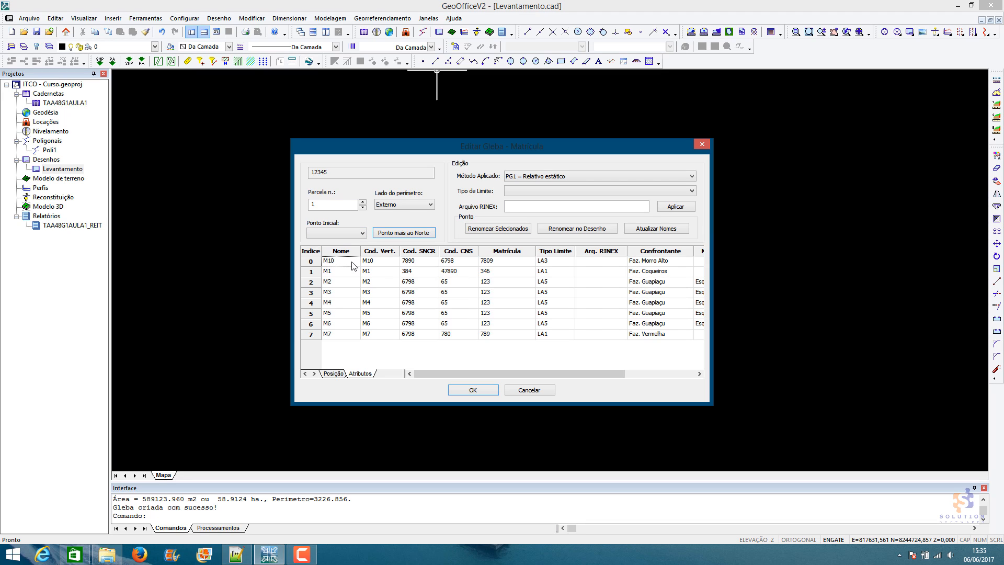
{"action": "left_click_drag", "start_coordinate": [351, 271], "coordinate": [352, 335]}
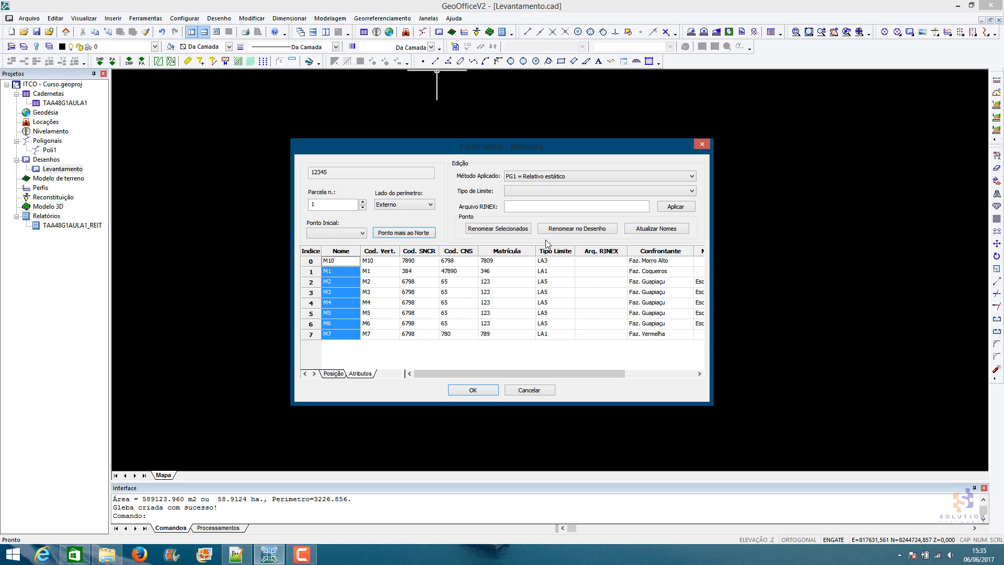
{"action": "left_click", "coordinate": [514, 232]}
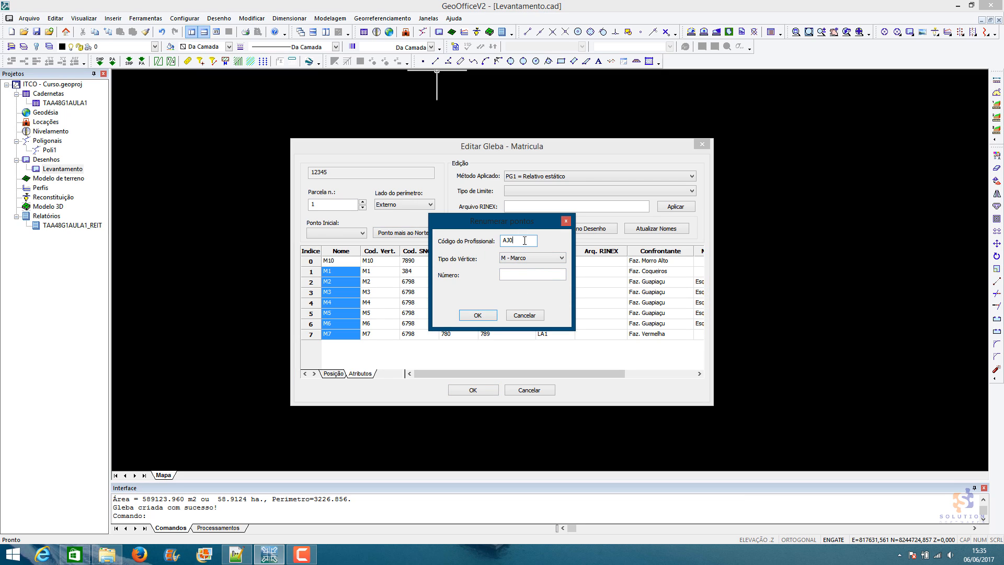
{"action": "left_click_drag", "start_coordinate": [524, 241], "coordinate": [474, 242]}
{"action": "type", "text": "PHF"}
{"action": "left_click", "coordinate": [515, 273]}
{"action": "left_click", "coordinate": [478, 315]}
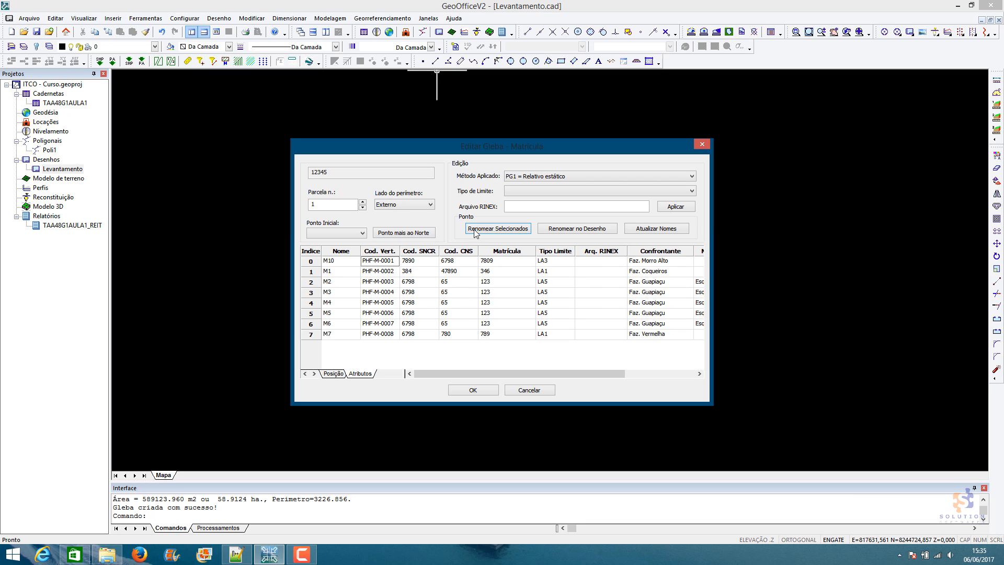
Apply the new vertex codes to the points in the drawing and accept the gleba's changes.
{"action": "left_click", "coordinate": [588, 233]}
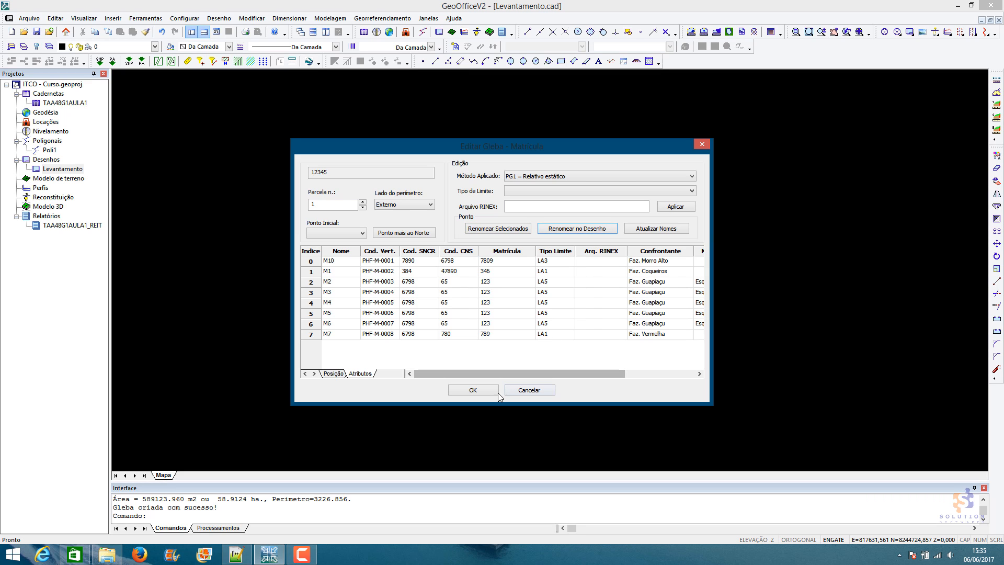
{"action": "left_click", "coordinate": [485, 391]}
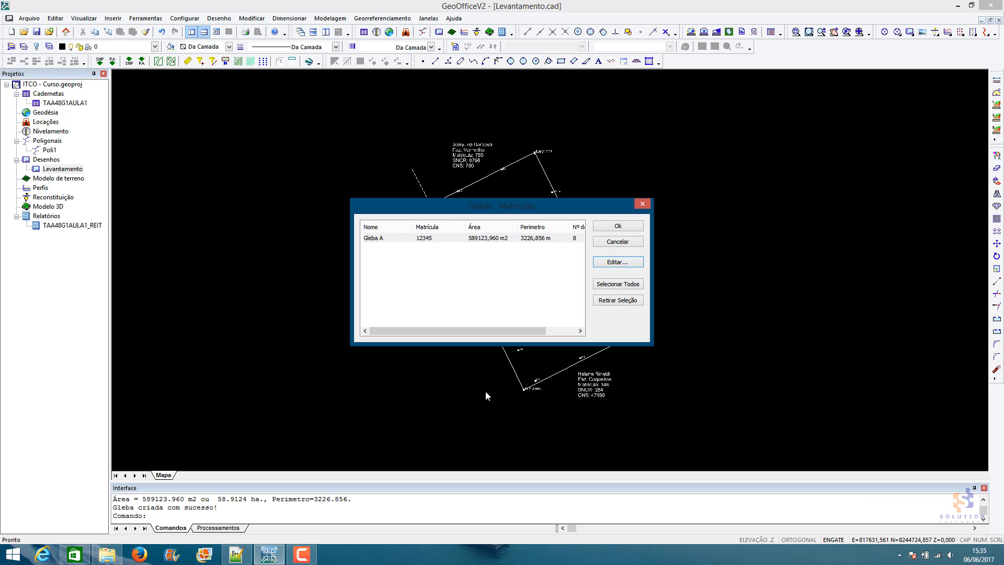
{"action": "left_click", "coordinate": [611, 231]}
Examine the renamed vertex labels at the corners and along the river side of the property.
{"action": "scroll", "coordinate": [544, 145], "scroll_direction": "up", "scroll_amount": 3}
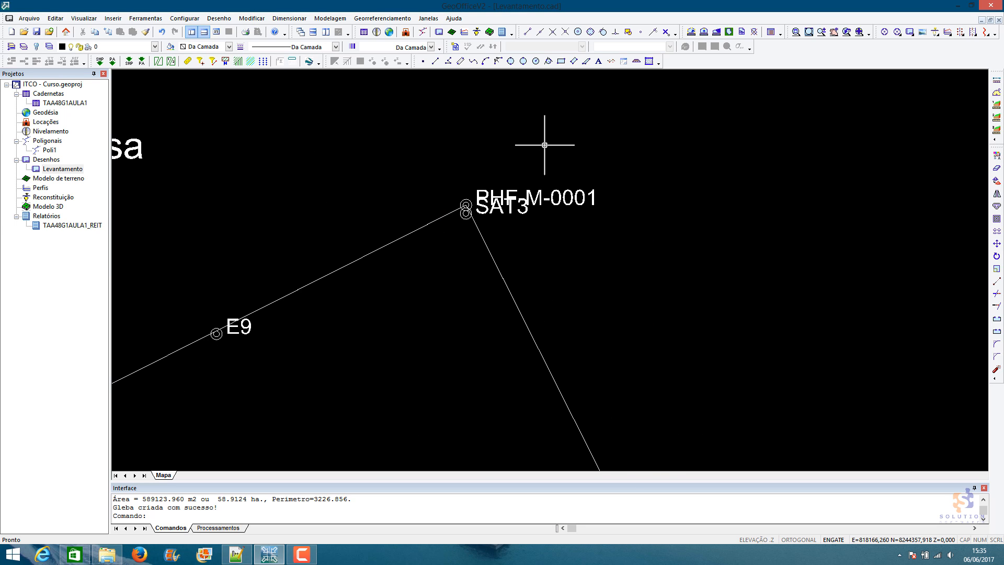
{"action": "scroll", "coordinate": [500, 212], "scroll_direction": "up", "scroll_amount": 1}
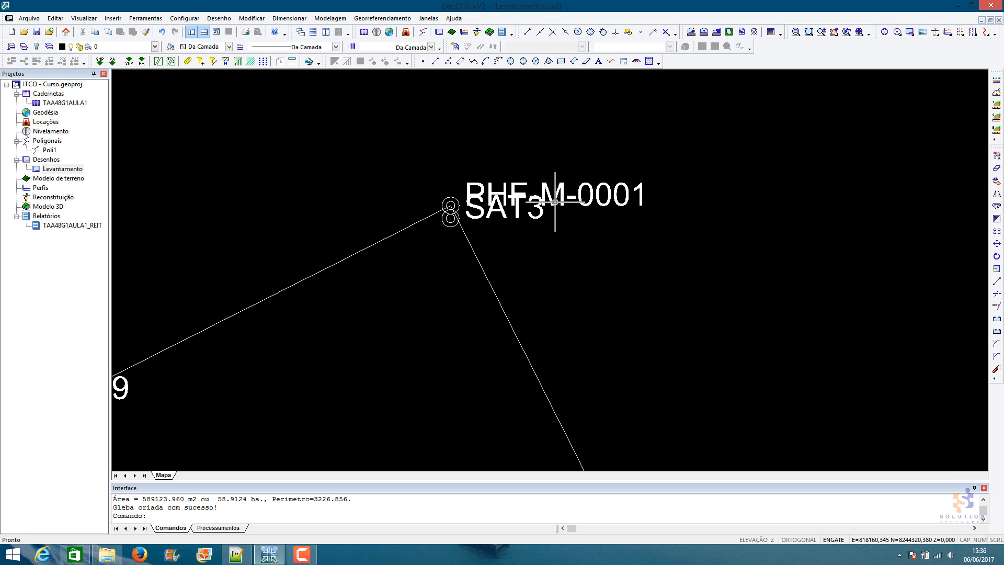
{"action": "scroll", "coordinate": [629, 203], "scroll_direction": "down", "scroll_amount": 4}
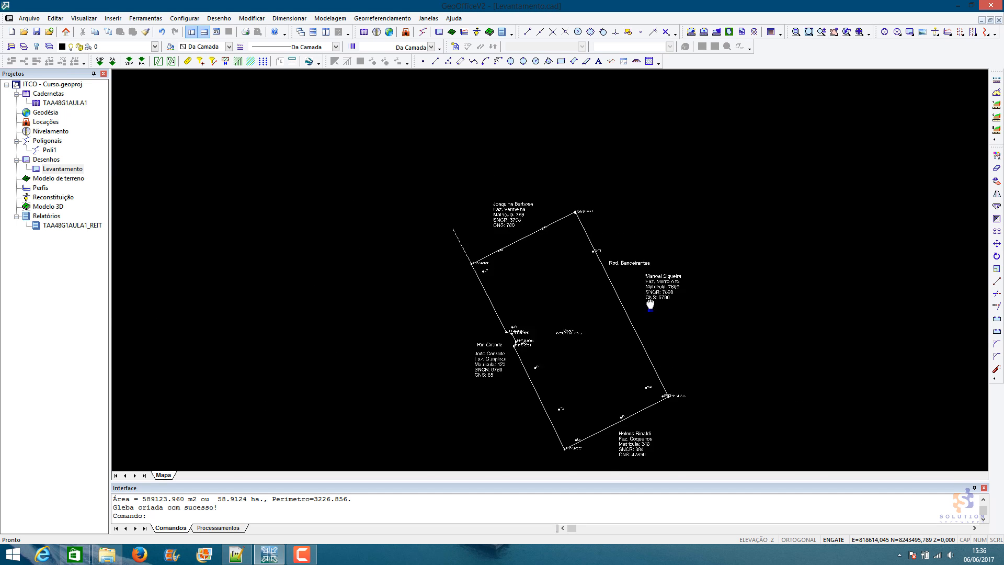
{"action": "scroll", "coordinate": [634, 277], "scroll_direction": "up", "scroll_amount": 4}
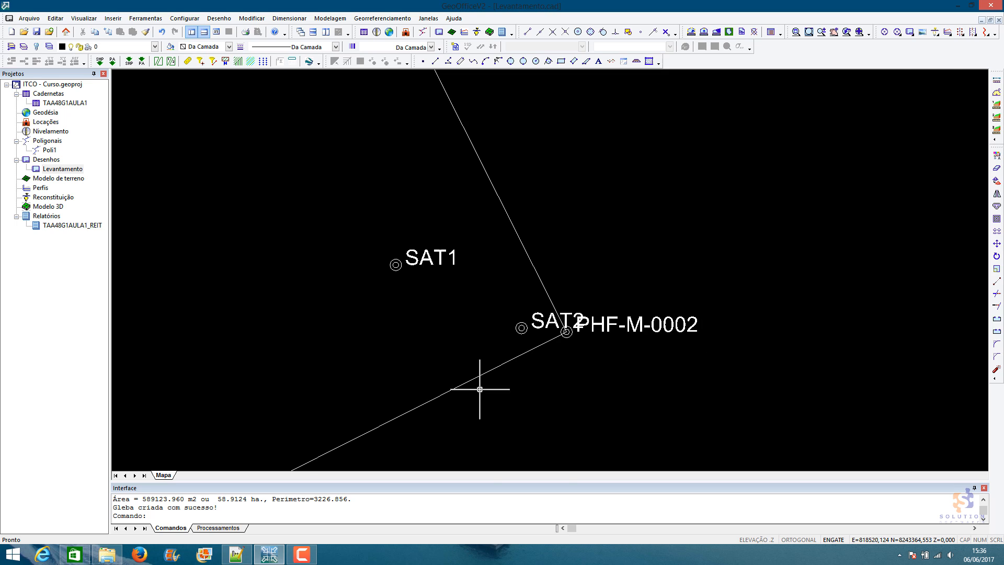
{"action": "middle_click_drag", "start_coordinate": [482, 387], "coordinate": [764, 187]}
{"action": "scroll", "coordinate": [515, 358], "scroll_direction": "down", "scroll_amount": 4}
{"action": "scroll", "coordinate": [518, 324], "scroll_direction": "up", "scroll_amount": 5}
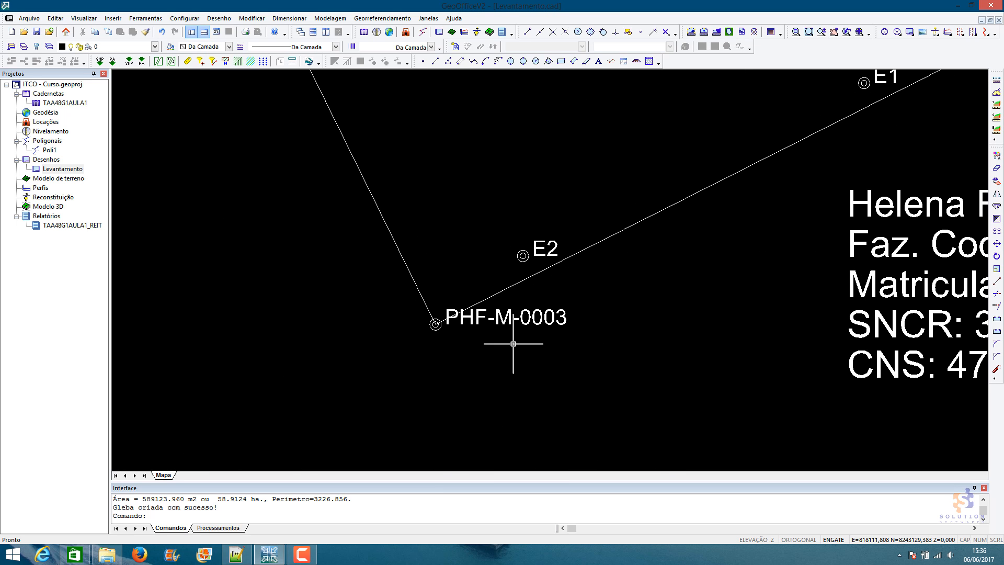
{"action": "scroll", "coordinate": [517, 340], "scroll_direction": "down", "scroll_amount": 5}
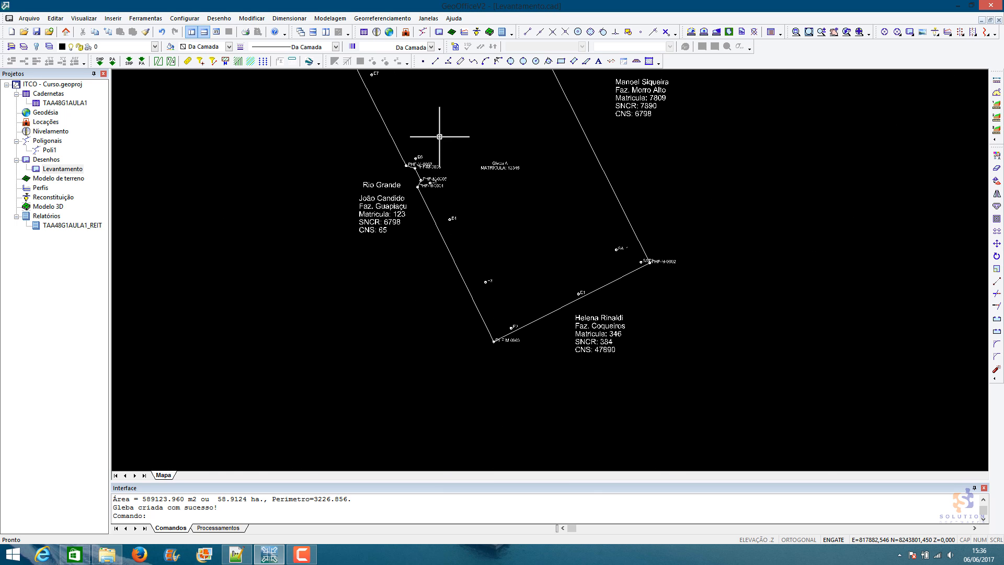
{"action": "scroll", "coordinate": [443, 157], "scroll_direction": "up", "scroll_amount": 4}
{"action": "scroll", "coordinate": [460, 180], "scroll_direction": "down", "scroll_amount": 5}
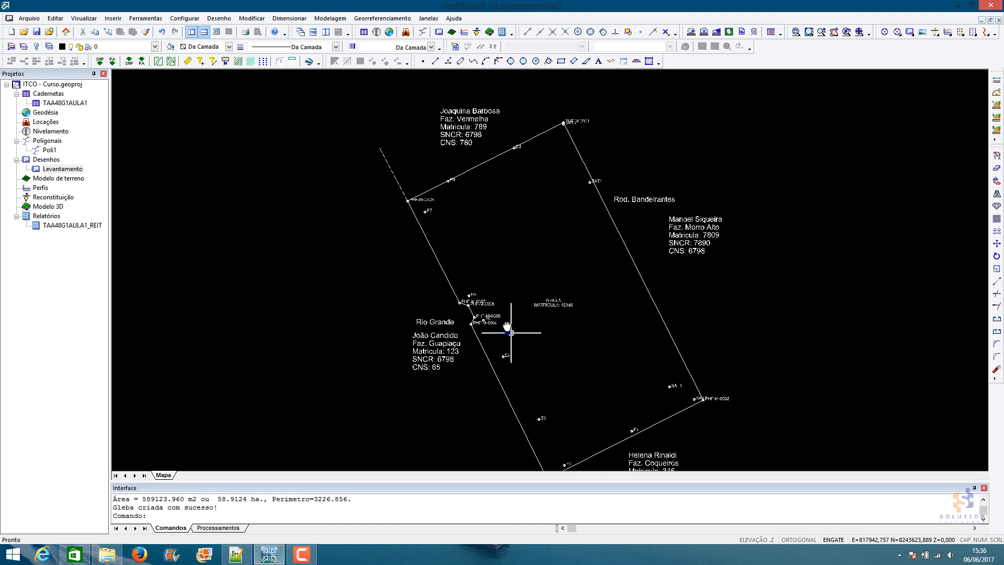
{"action": "middle_click_drag", "start_coordinate": [511, 333], "coordinate": [501, 273]}
{"action": "middle_click_drag", "start_coordinate": [473, 219], "coordinate": [484, 313]}
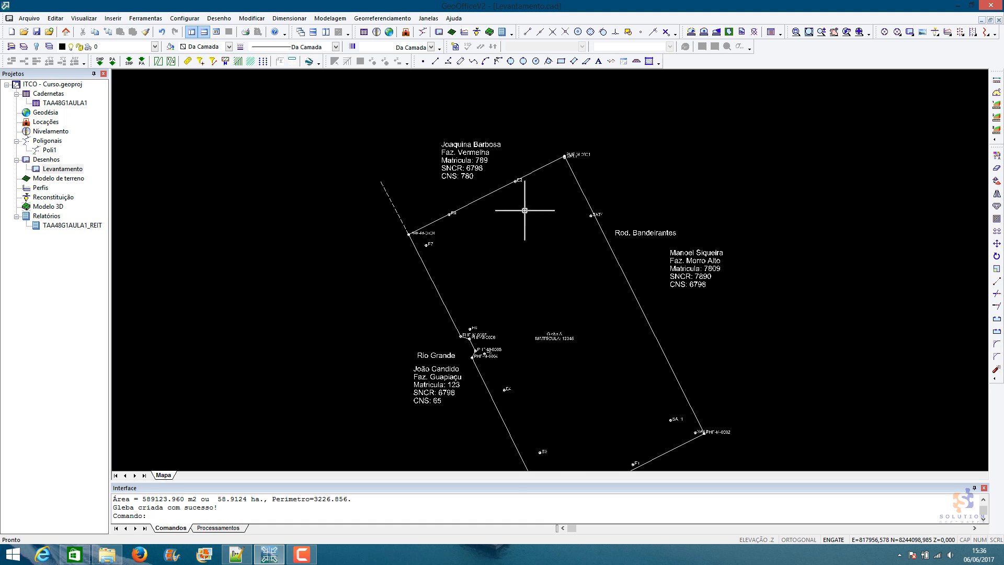
Use the point text positioning command to place the PHF-M-0001 label horizontally to the upper left of its vertex, clear of SAT3.
{"action": "scroll", "coordinate": [571, 154], "scroll_direction": "up", "scroll_amount": 5}
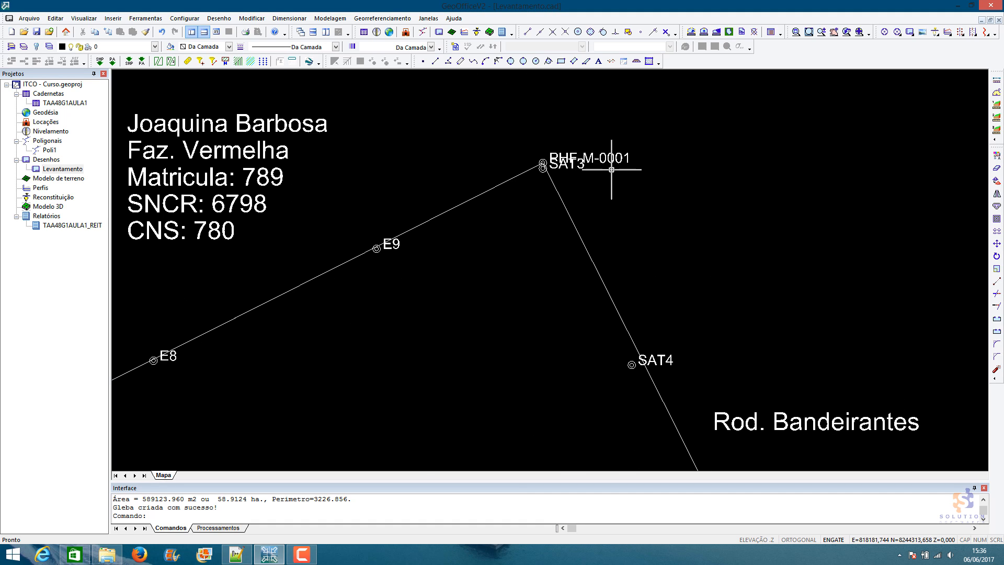
{"action": "scroll", "coordinate": [524, 245], "scroll_direction": "down", "scroll_amount": 2}
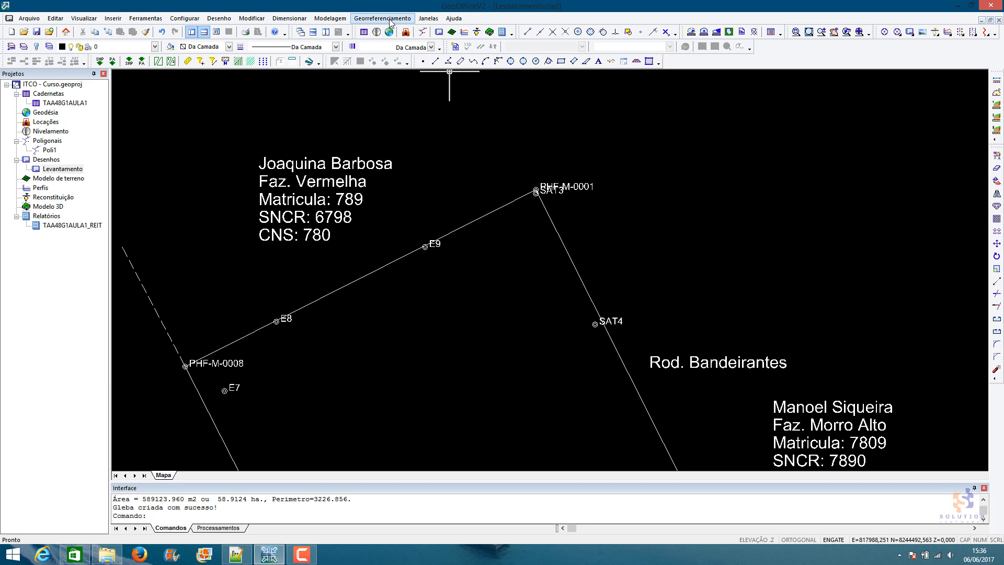
{"action": "scroll", "coordinate": [552, 195], "scroll_direction": "up", "scroll_amount": 2}
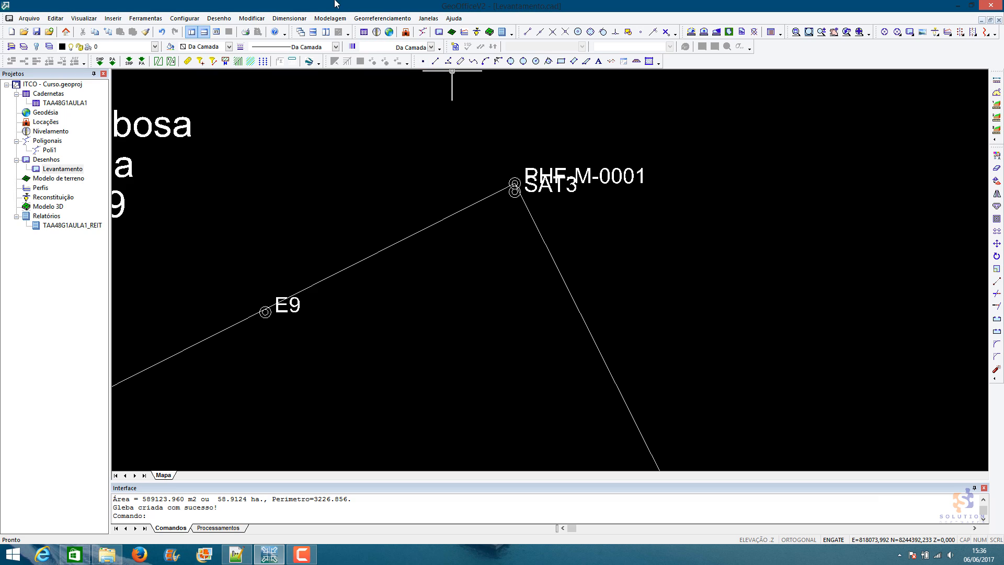
{"action": "left_click", "coordinate": [362, 19]}
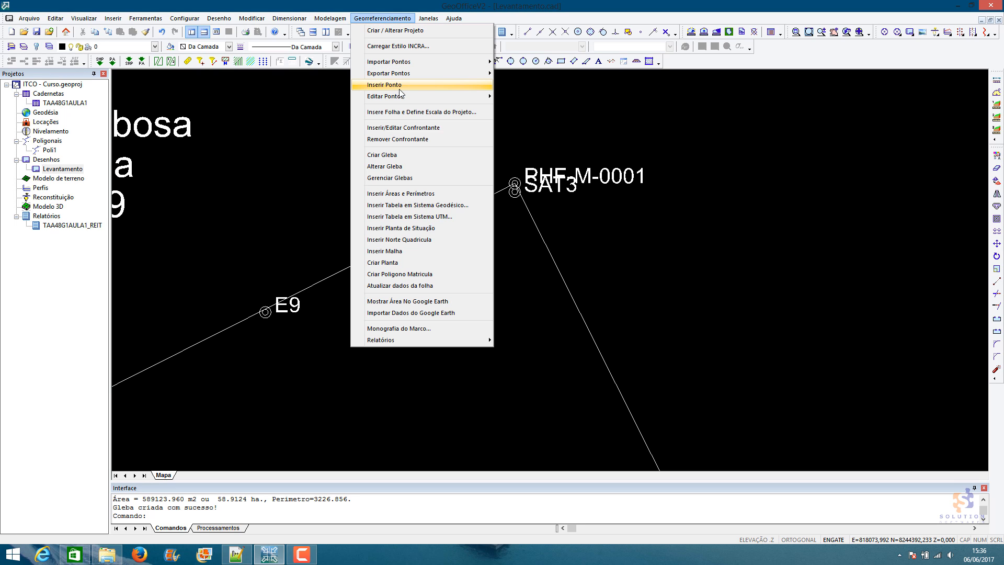
{"action": "mouse_move", "coordinate": [403, 98]}
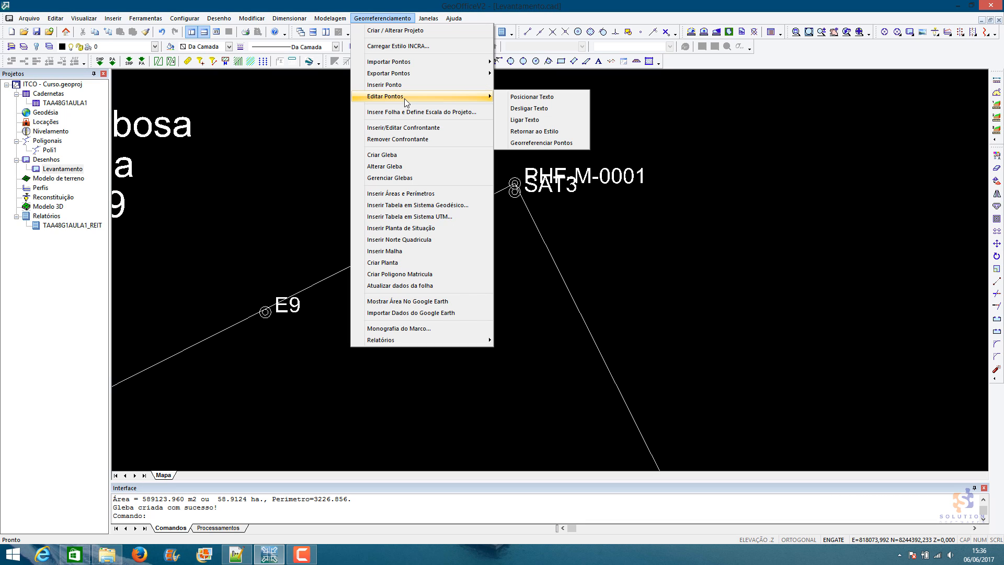
{"action": "left_click", "coordinate": [555, 99]}
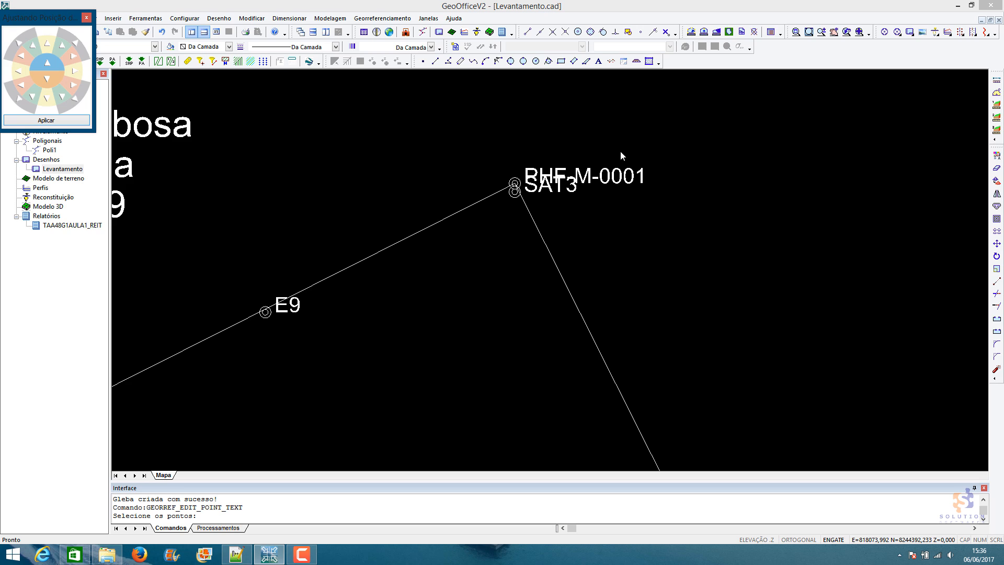
{"action": "left_click_drag", "start_coordinate": [60, 24], "coordinate": [290, 97]}
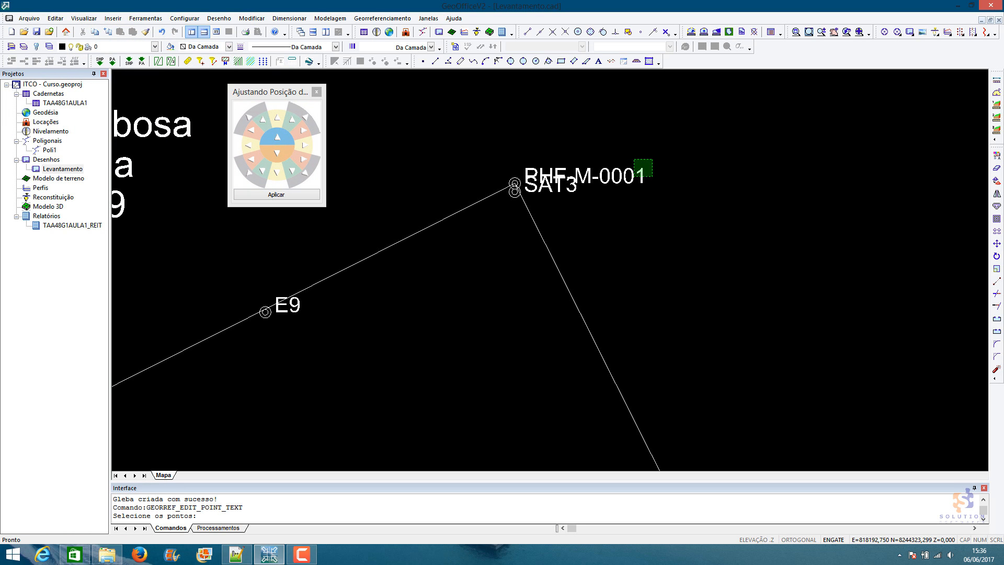
{"action": "left_click", "coordinate": [634, 176]}
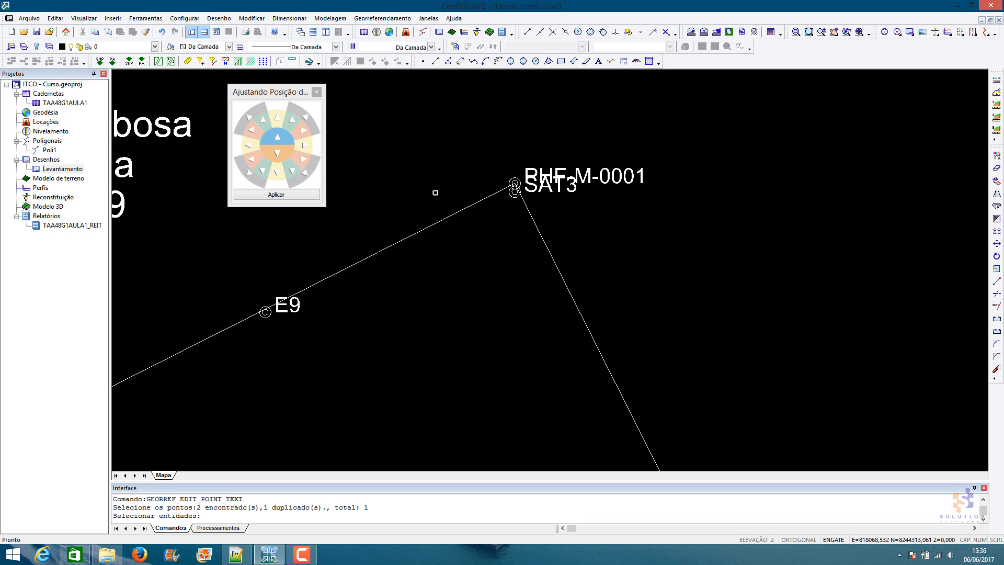
{"action": "left_click", "coordinate": [249, 145]}
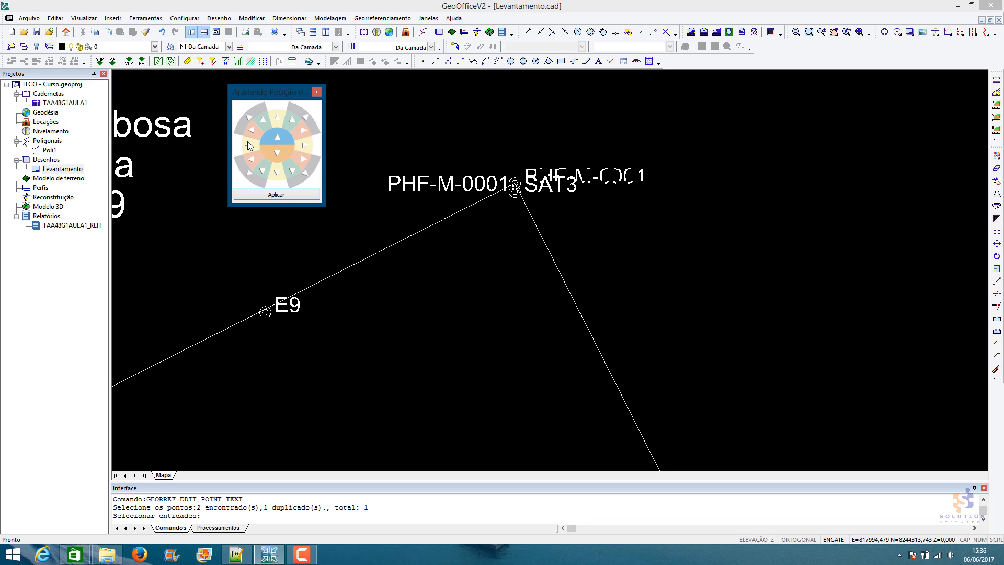
{"action": "left_click", "coordinate": [252, 112]}
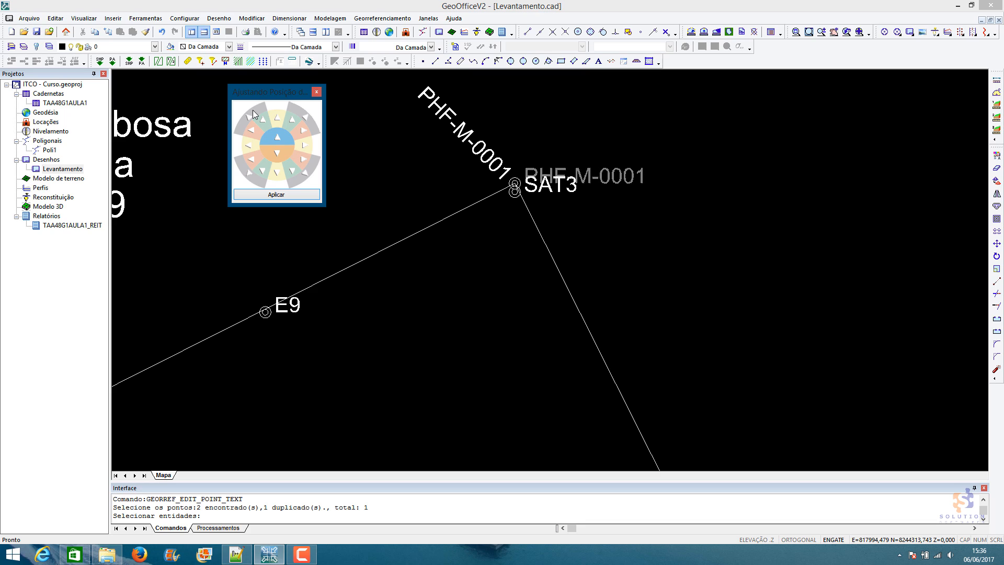
{"action": "left_click", "coordinate": [280, 115]}
{"action": "left_click", "coordinate": [278, 174]}
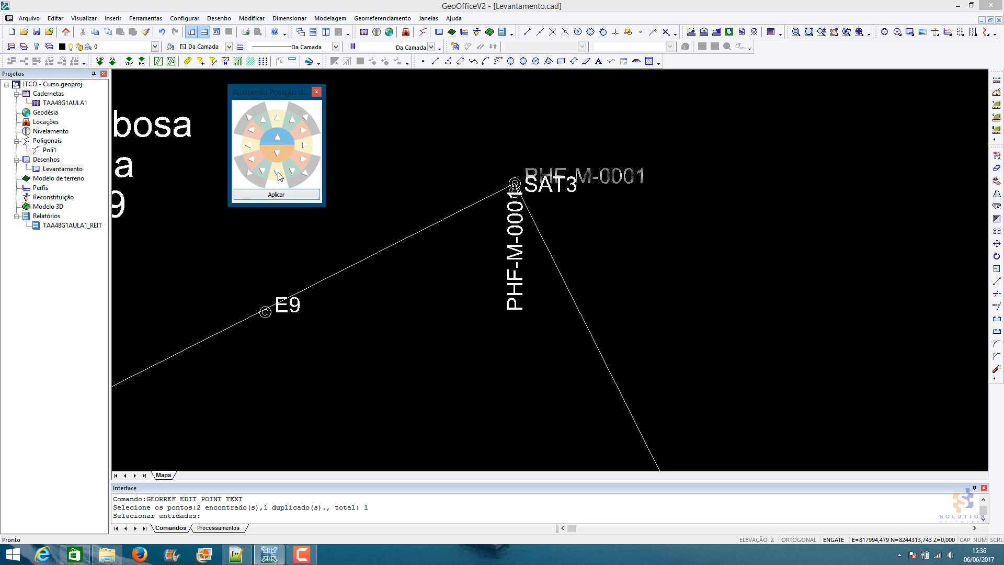
{"action": "left_click", "coordinate": [244, 145]}
{"action": "left_click", "coordinate": [250, 127]}
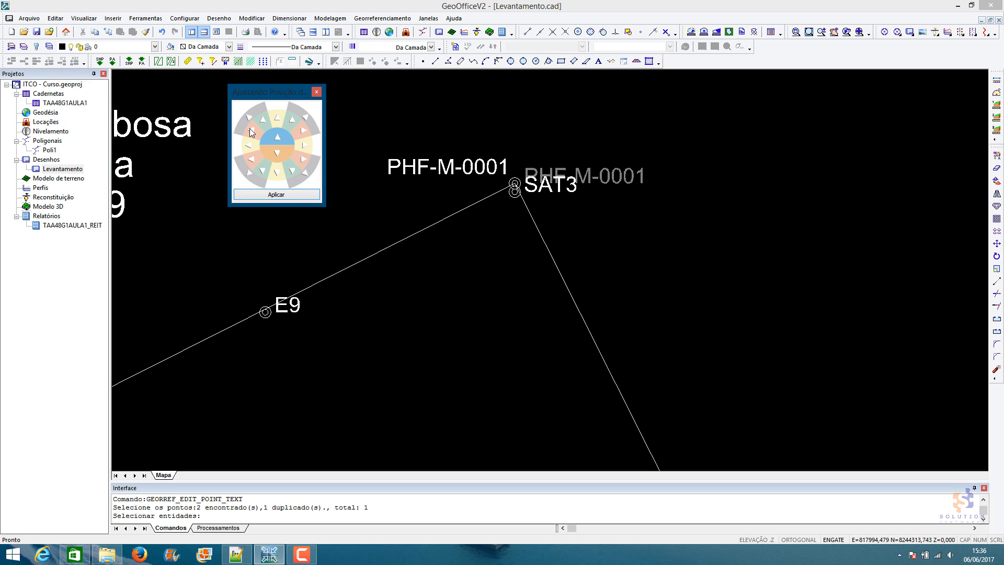
{"action": "left_click", "coordinate": [277, 194]}
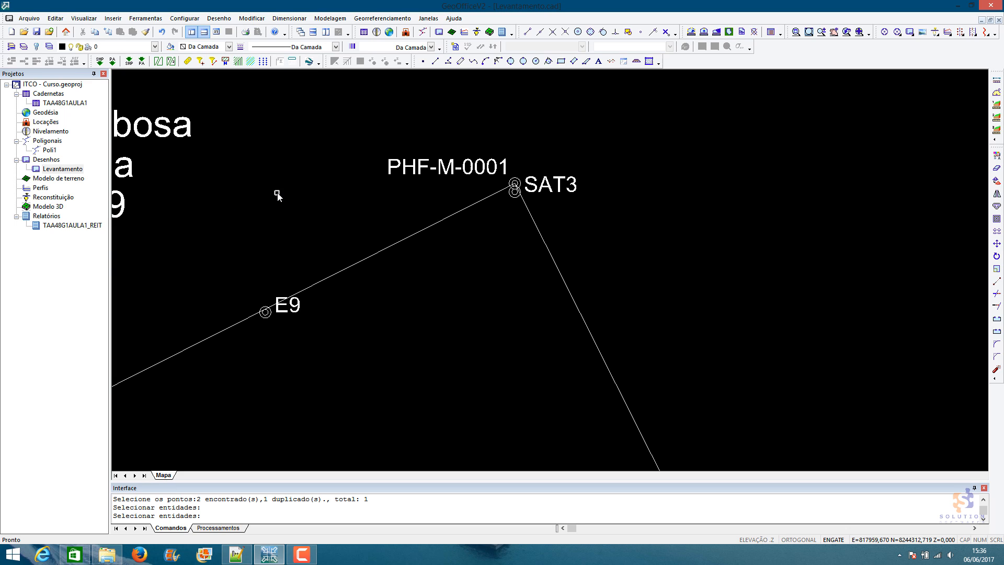
Move the Rio Grande label and the confrontante text below it down alongside the river boundary, leaving space beside vertices PHF-M-0004 to PHF-M-0007.
{"action": "scroll", "coordinate": [434, 287], "scroll_direction": "down", "scroll_amount": 3}
{"action": "mouse_move", "coordinate": [455, 336]}
{"action": "middle_mouse_down"}
{"action": "mouse_move", "coordinate": [448, 258]}
{"action": "mouse_move", "coordinate": [507, 70]}
{"action": "middle_mouse_up"}
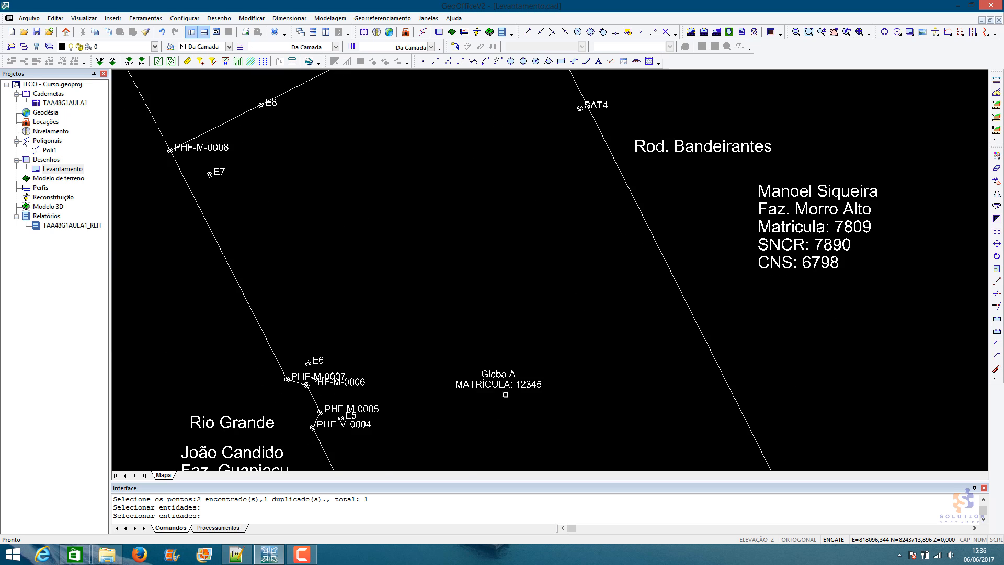
{"action": "mouse_move", "coordinate": [506, 415]}
{"action": "middle_mouse_down"}
{"action": "mouse_move", "coordinate": [580, 219]}
{"action": "mouse_move", "coordinate": [642, 216]}
{"action": "middle_mouse_up"}
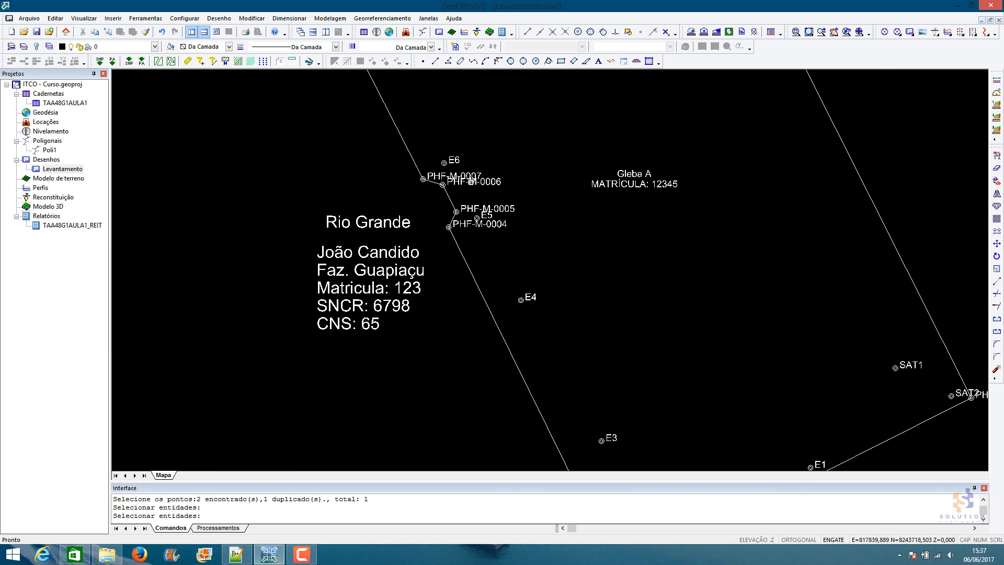
{"action": "key", "text": "Escape"}
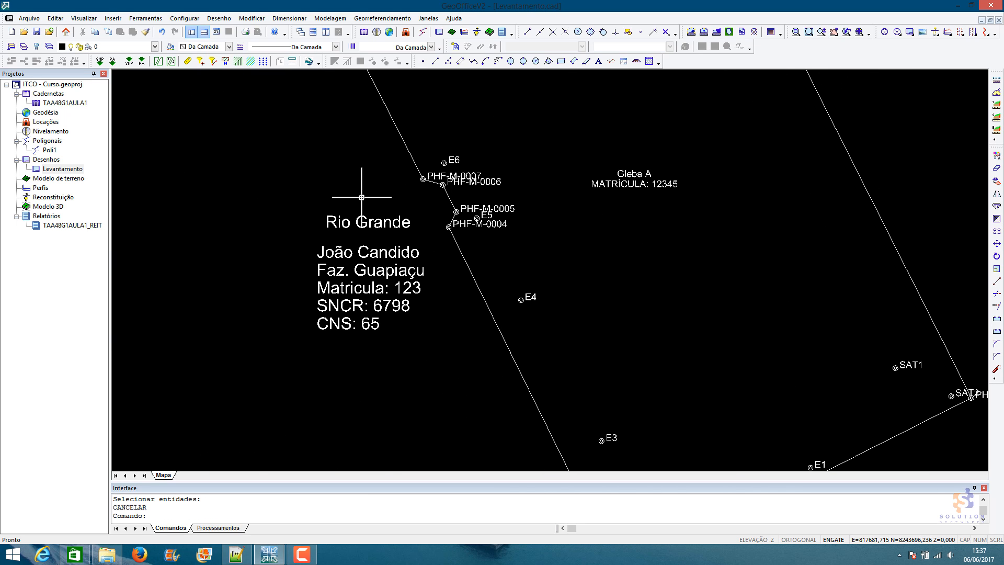
{"action": "key", "text": "Return"}
{"action": "left_click_drag", "start_coordinate": [363, 192], "coordinate": [317, 375]}
{"action": "key", "text": "Return"}
{"action": "left_click", "coordinate": [255, 244]}
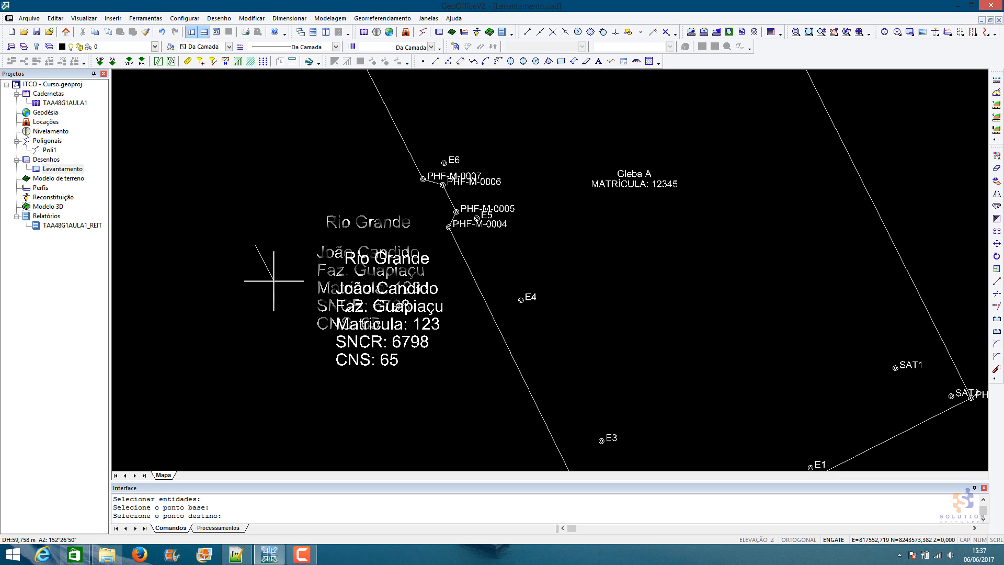
{"action": "left_click", "coordinate": [276, 308]}
{"action": "key", "text": "Escape"}
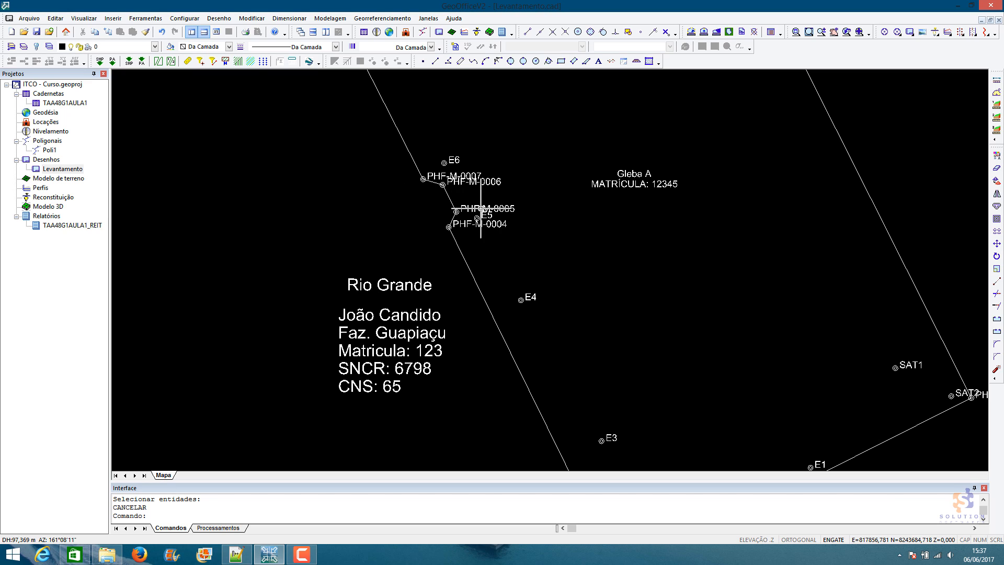
Reposition the labels of vertices PHF-M-0004 through PHF-M-0007 horizontally to the left of their points, outside the property boundary.
{"action": "left_click", "coordinate": [387, 19]}
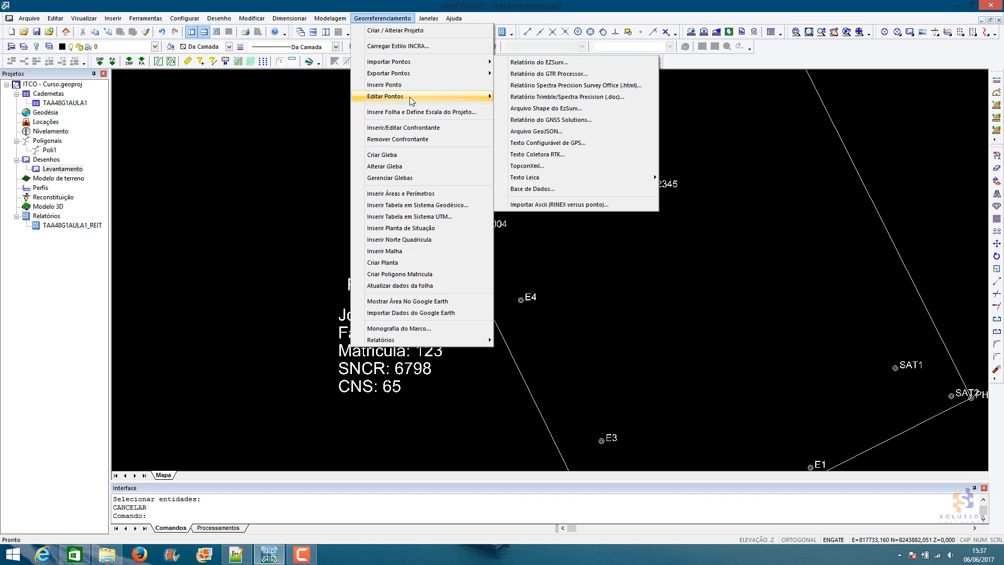
{"action": "mouse_move", "coordinate": [441, 98]}
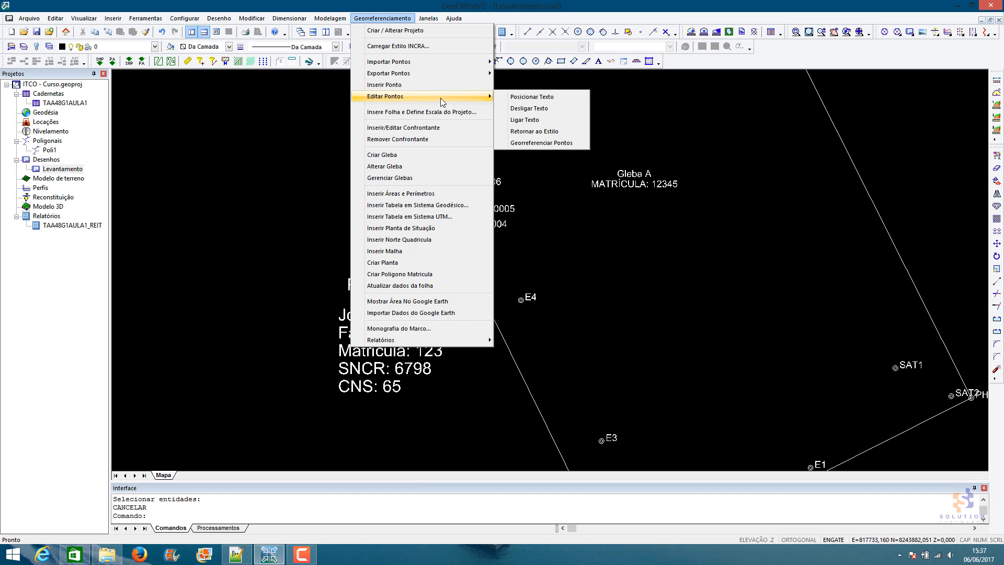
{"action": "left_click", "coordinate": [534, 97]}
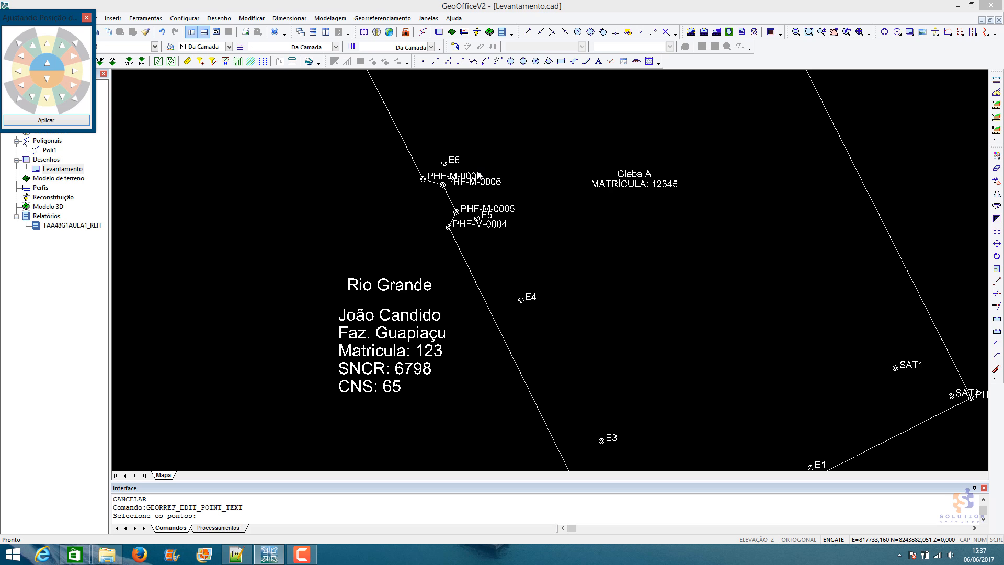
{"action": "scroll", "coordinate": [478, 176], "scroll_direction": "down", "scroll_amount": 2}
{"action": "scroll", "coordinate": [485, 180], "scroll_direction": "up", "scroll_amount": 5}
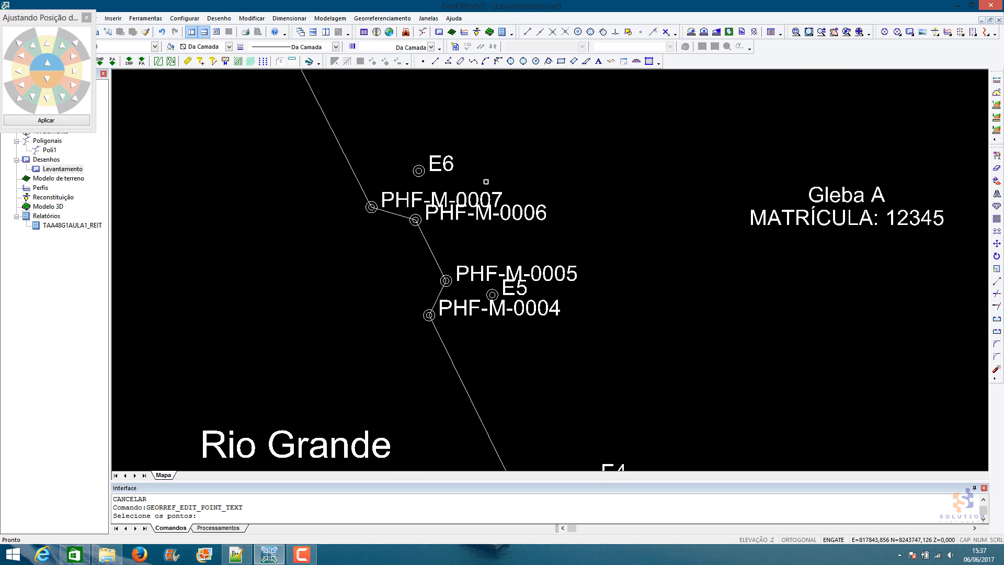
{"action": "left_click_drag", "start_coordinate": [555, 165], "coordinate": [460, 333]}
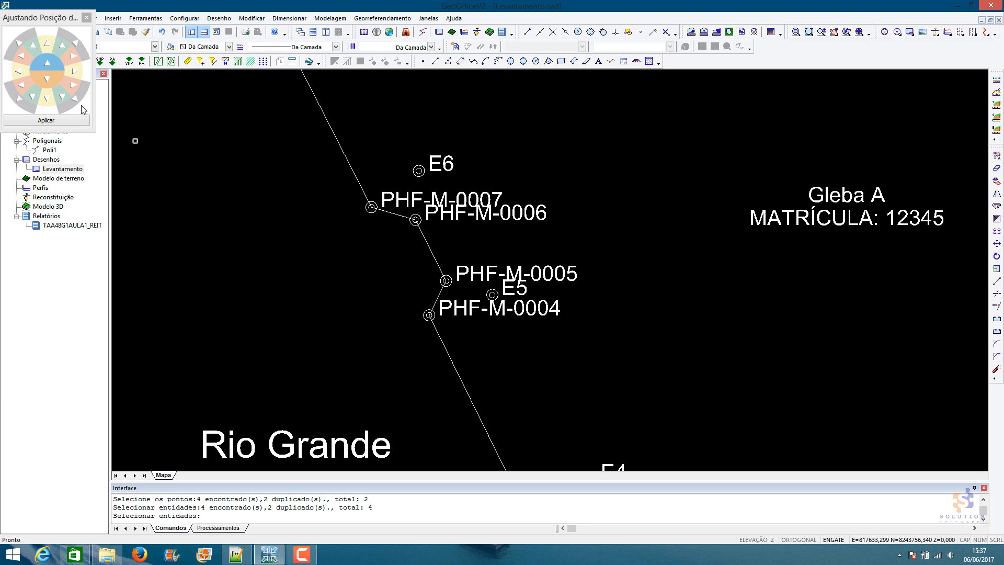
{"action": "left_click", "coordinate": [23, 73]}
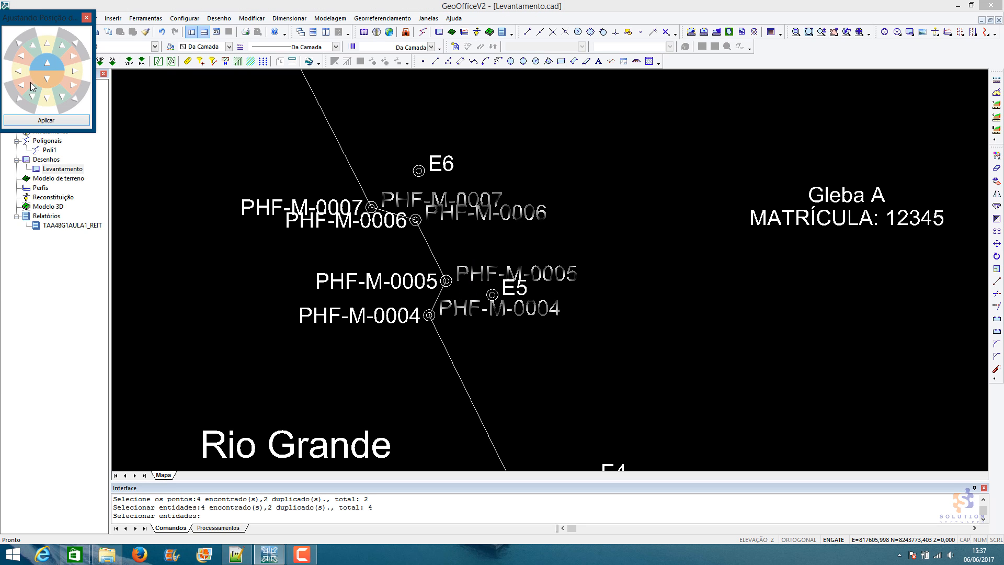
{"action": "left_click", "coordinate": [63, 121]}
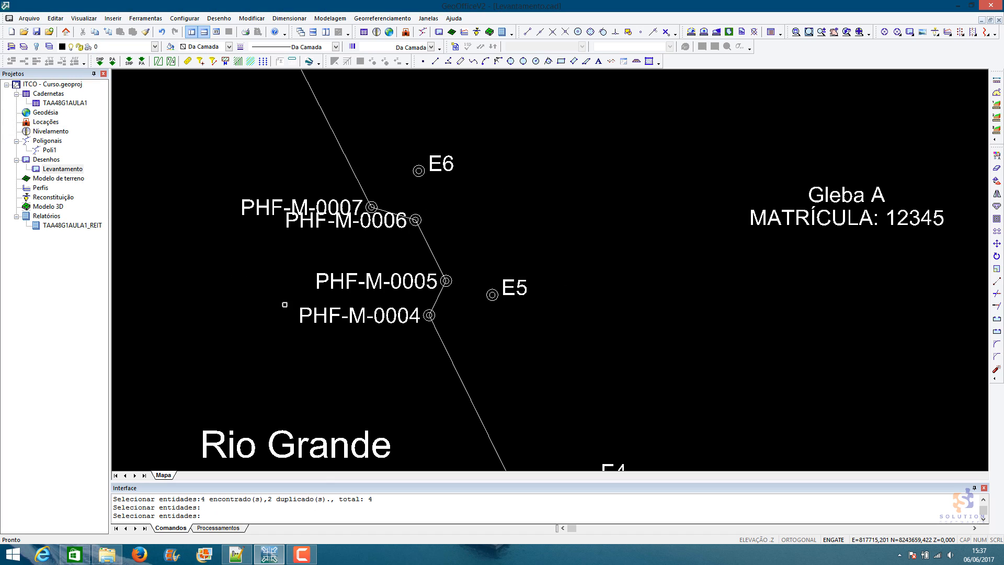
{"action": "key", "text": "Escape"}
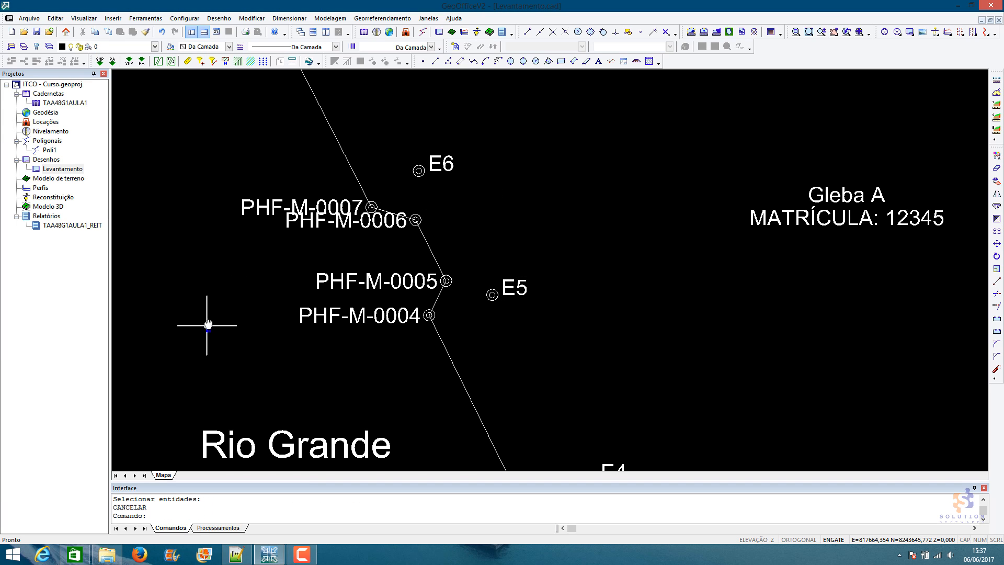
Turn on the LAYOUT and LEGENDA layers to display the sheet frame and legend around the property plan.
{"action": "scroll", "coordinate": [266, 275], "scroll_direction": "down", "scroll_amount": 2}
{"action": "scroll", "coordinate": [267, 275], "scroll_direction": "down", "scroll_amount": 3}
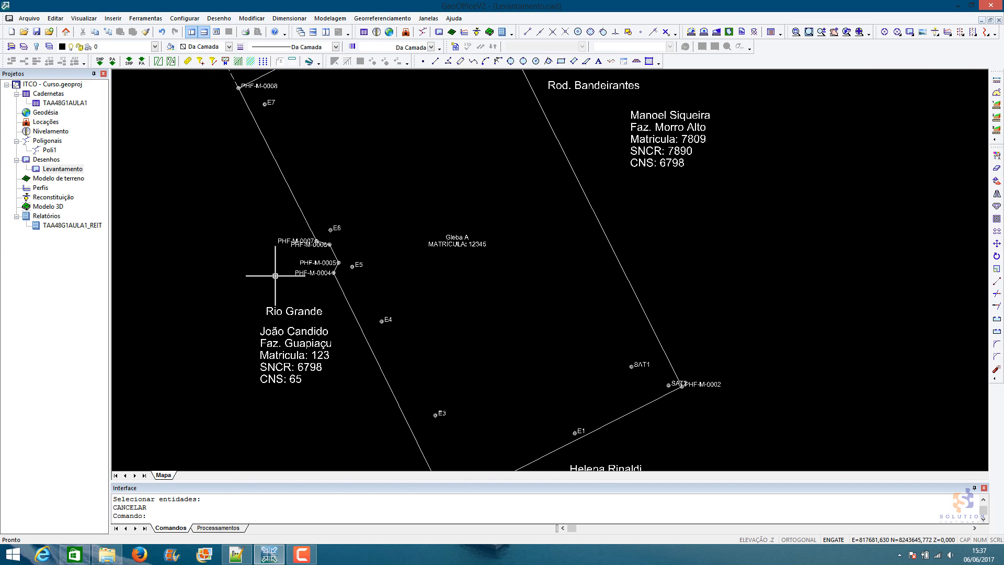
{"action": "scroll", "coordinate": [310, 271], "scroll_direction": "down", "scroll_amount": 2}
{"action": "mouse_move", "coordinate": [441, 286]}
{"action": "middle_mouse_down"}
{"action": "mouse_move", "coordinate": [554, 288]}
{"action": "mouse_move", "coordinate": [546, 308]}
{"action": "middle_mouse_up"}
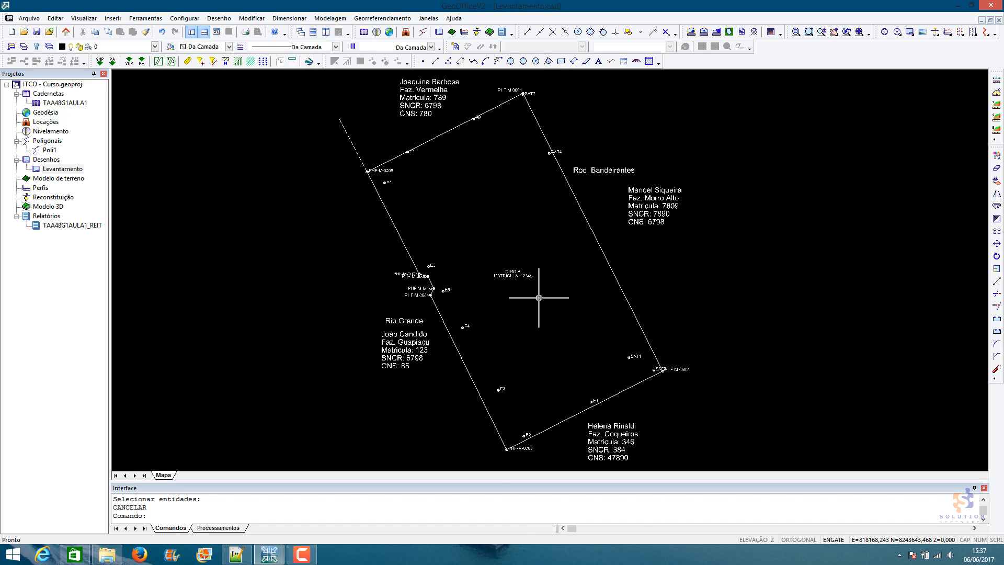
{"action": "left_click", "coordinate": [148, 46]}
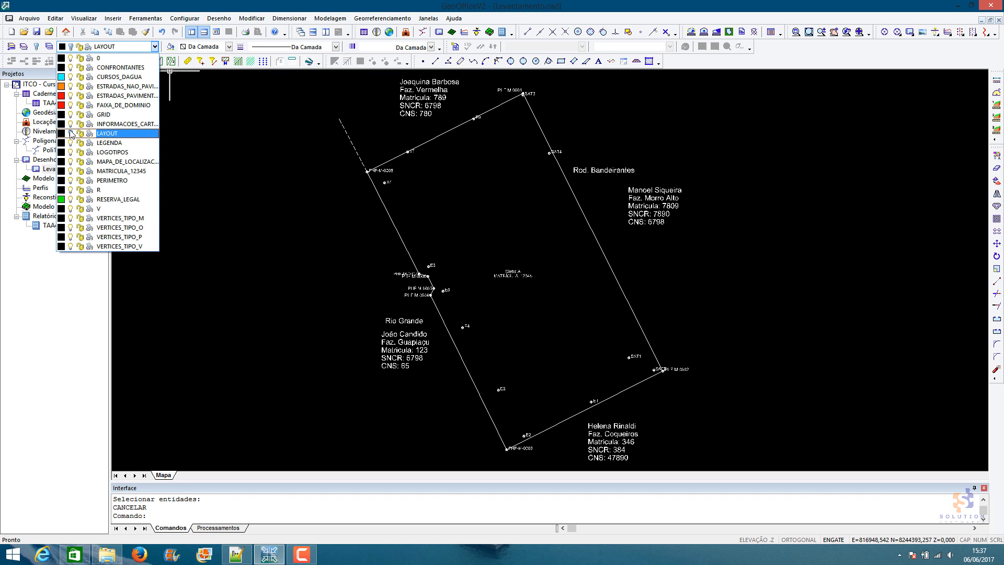
{"action": "left_click", "coordinate": [165, 139]}
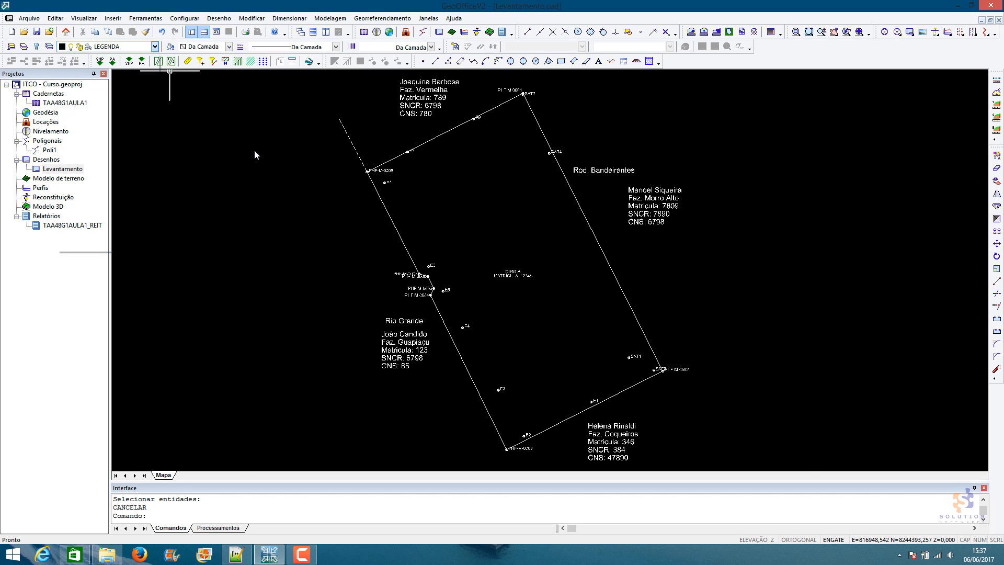
{"action": "scroll", "coordinate": [725, 281], "scroll_direction": "down", "scroll_amount": 4}
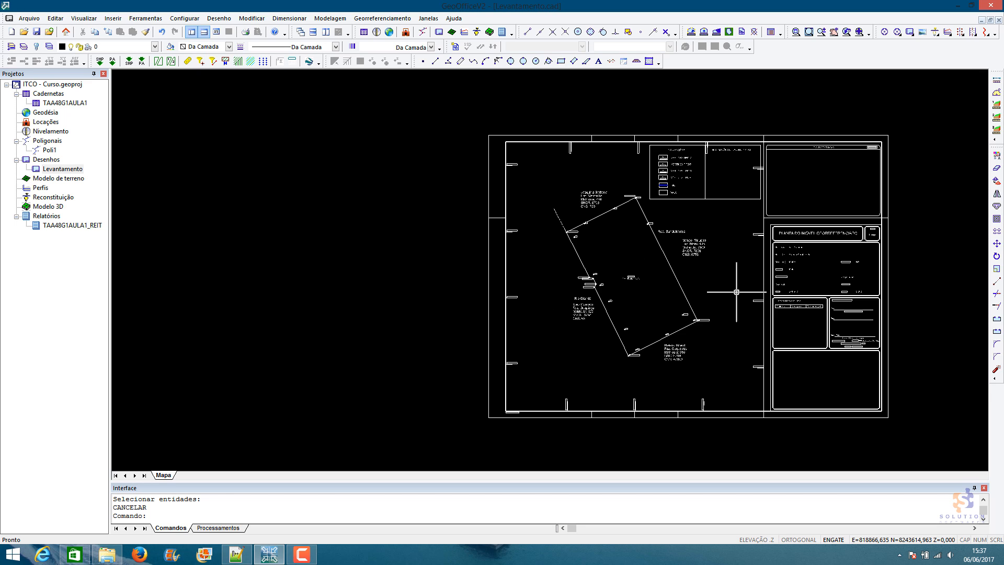
Generate the areas and perimeters table for Gleba A, using the SGL reference system and precision reduced by LAT/LON decimals.
{"action": "left_click", "coordinate": [377, 18]}
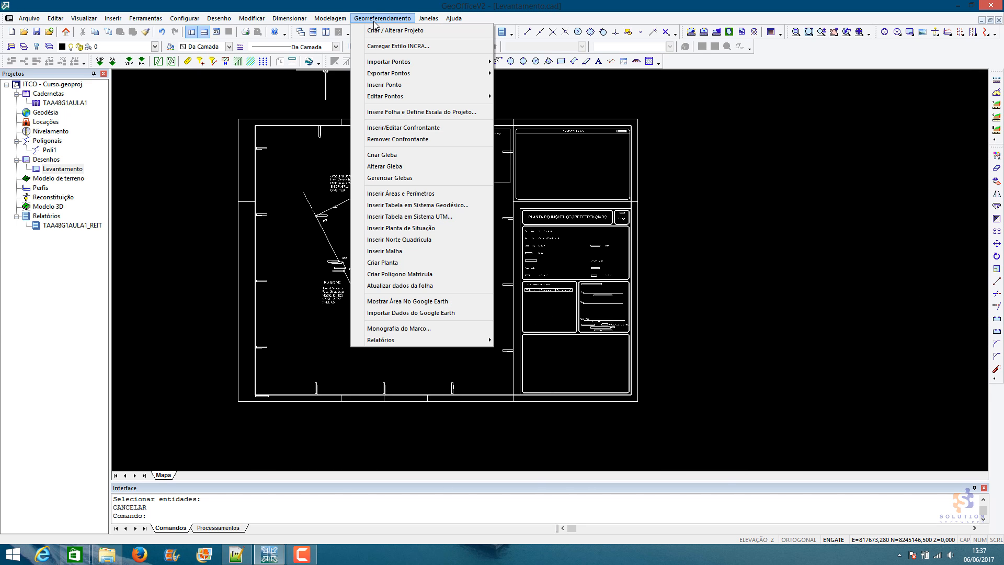
{"action": "left_click", "coordinate": [422, 195]}
{"action": "left_click", "coordinate": [375, 238]}
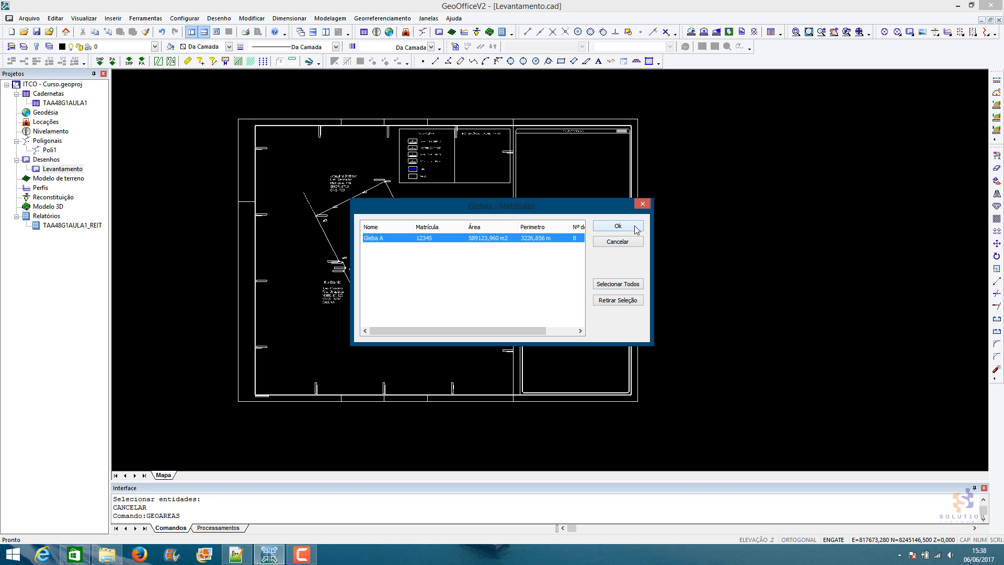
{"action": "left_click", "coordinate": [617, 225]}
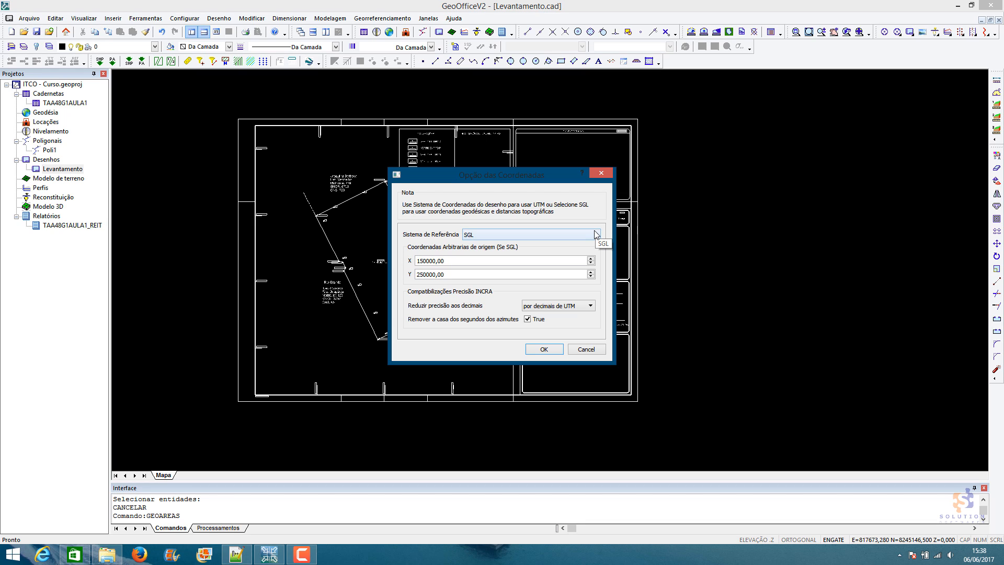
{"action": "left_click", "coordinate": [473, 237]}
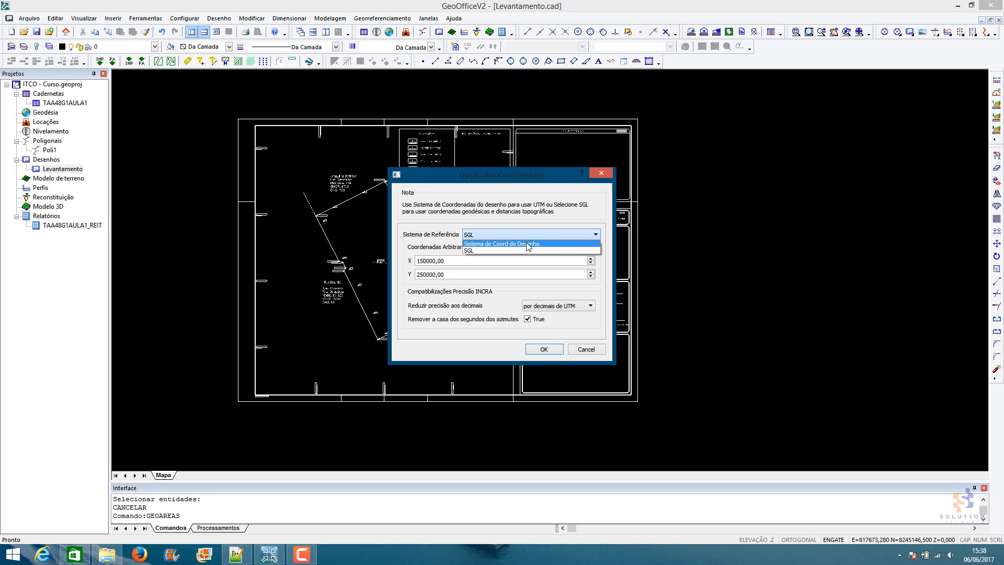
{"action": "left_click", "coordinate": [469, 251]}
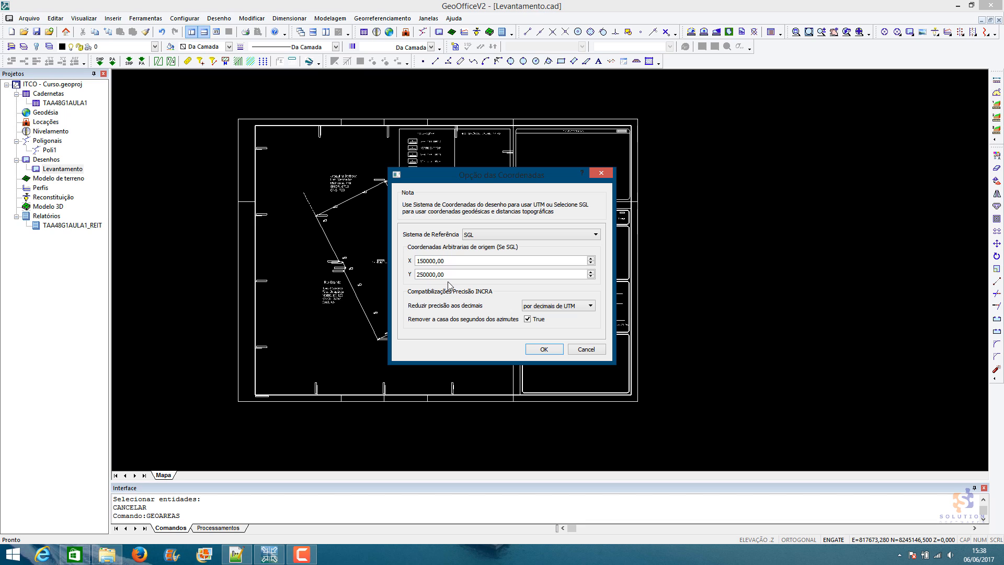
{"action": "left_click", "coordinate": [554, 306]}
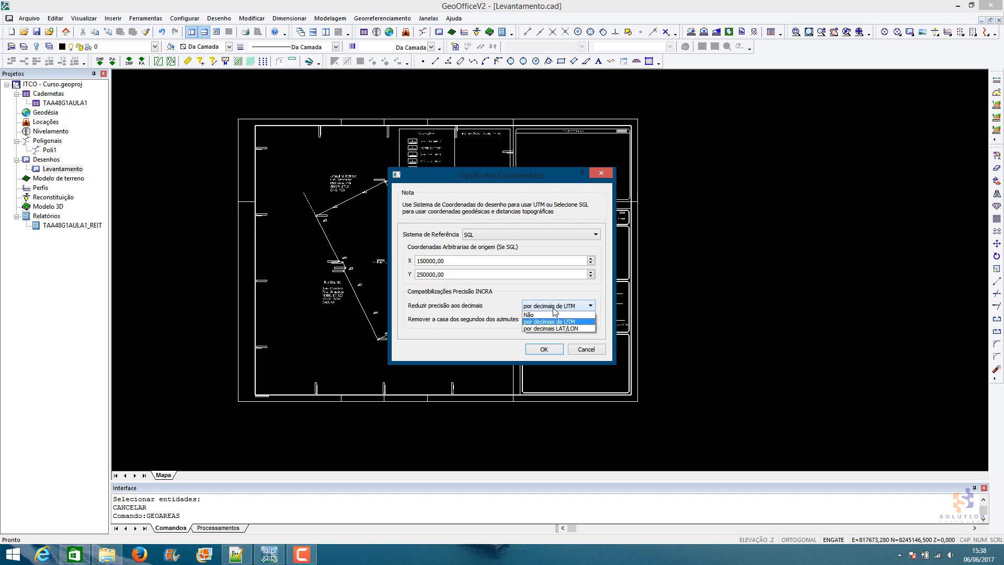
{"action": "left_click", "coordinate": [573, 328]}
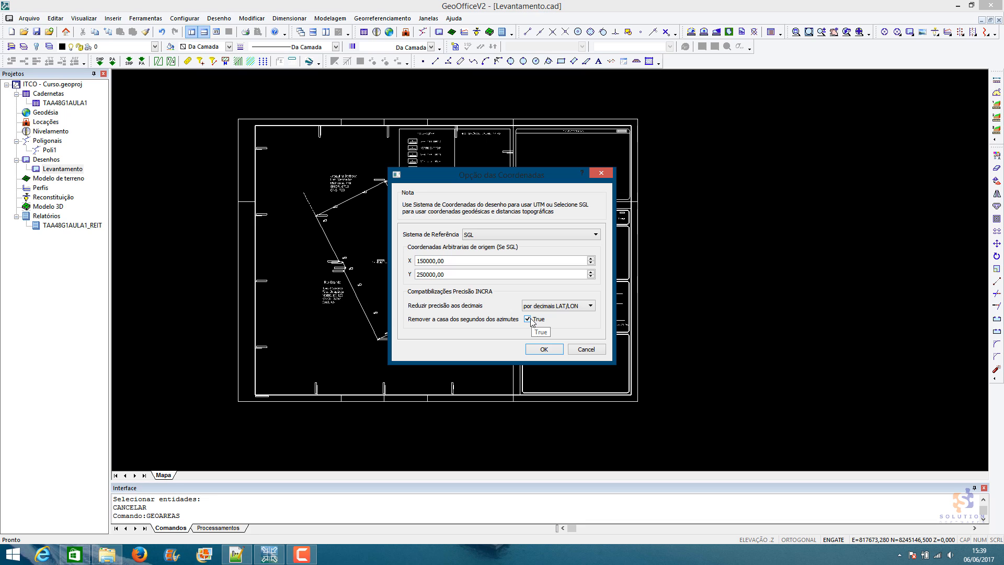
{"action": "left_click", "coordinate": [544, 349]}
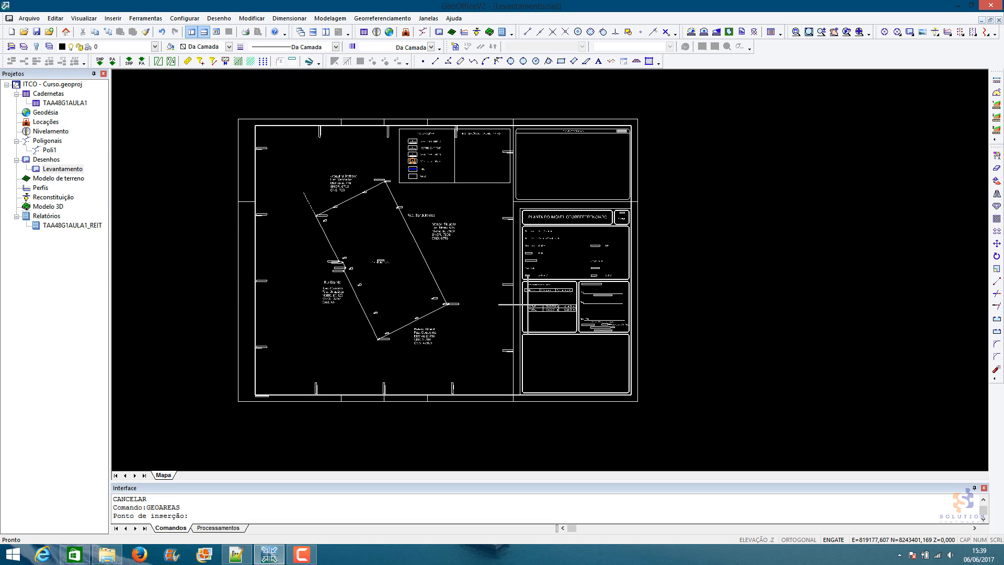
Place the areas and perimeters table in the Quadro de Áreas e Perímetros box, just below its heading.
{"action": "scroll", "coordinate": [544, 301], "scroll_direction": "up", "scroll_amount": 5}
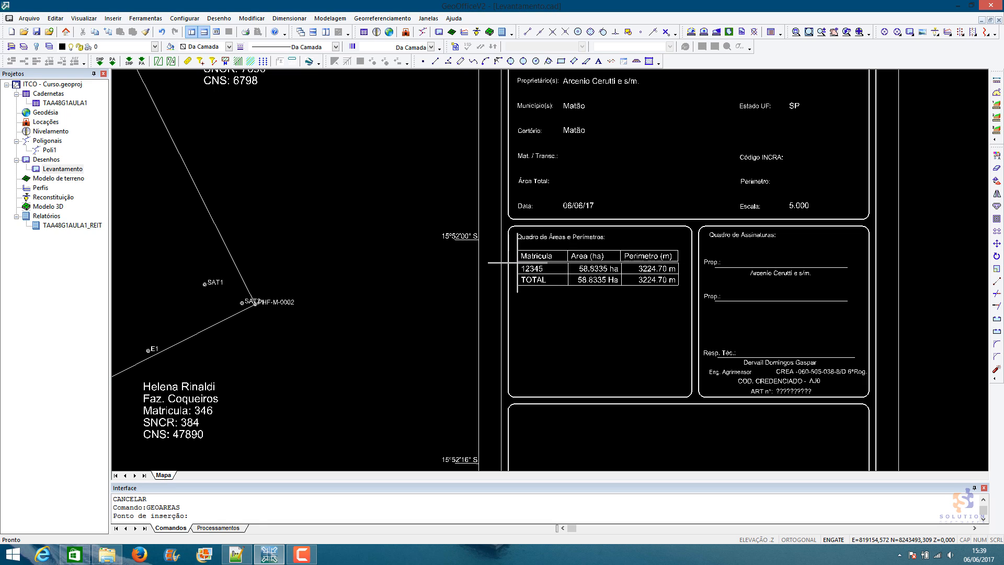
{"action": "left_click", "coordinate": [517, 262]}
{"action": "scroll", "coordinate": [582, 307], "scroll_direction": "up", "scroll_amount": 1}
{"action": "middle_click_drag", "start_coordinate": [581, 307], "coordinate": [488, 287]}
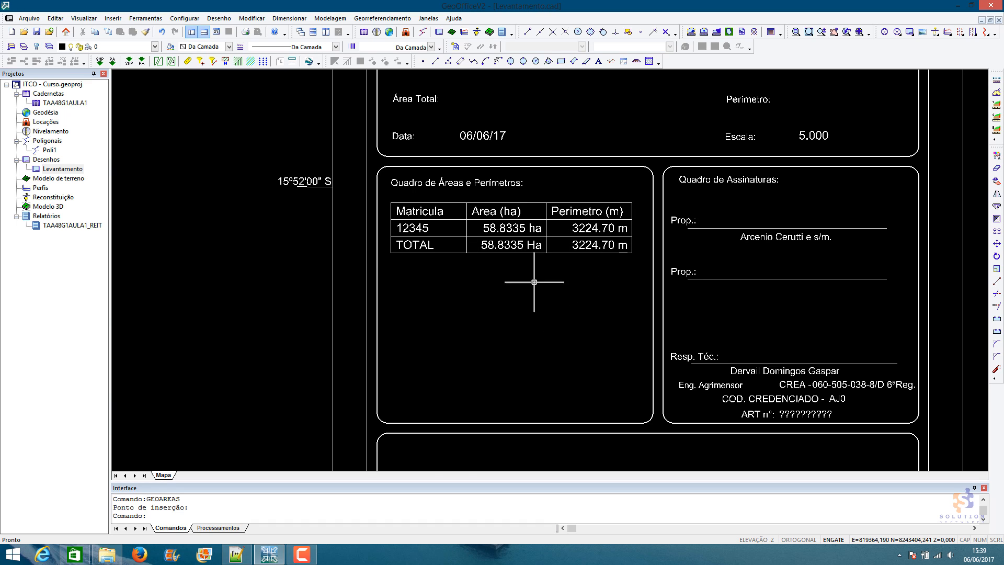
Start the situation plan insertion and define its image area corner to corner inside the Planta de Situação box.
{"action": "scroll", "coordinate": [541, 304], "scroll_direction": "down", "scroll_amount": 3}
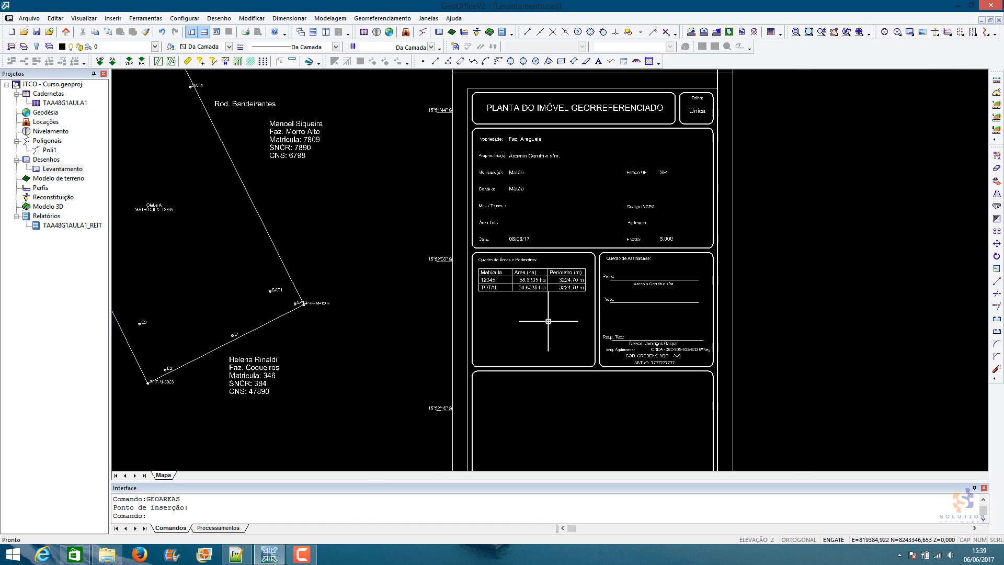
{"action": "left_click", "coordinate": [375, 18]}
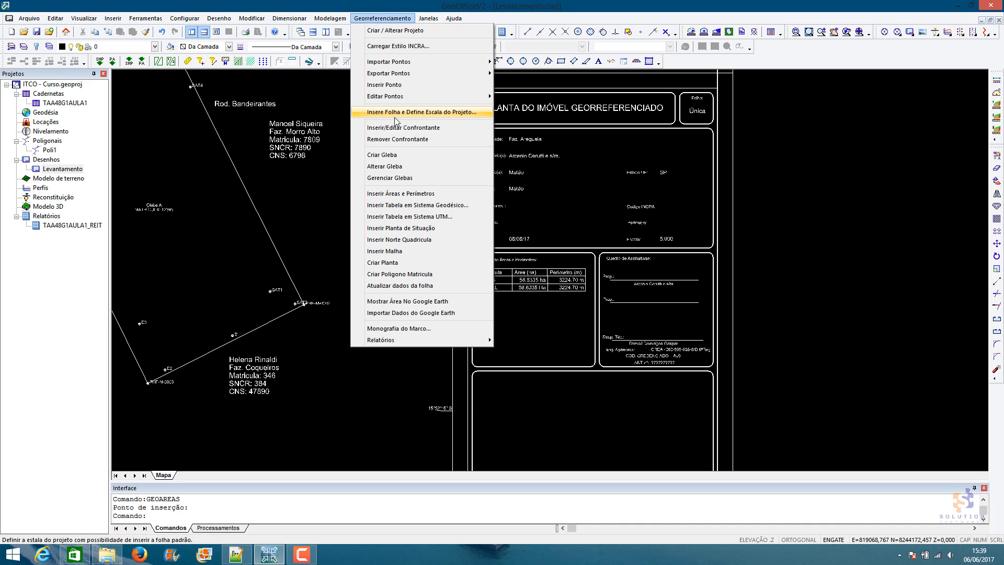
{"action": "left_click", "coordinate": [432, 230]}
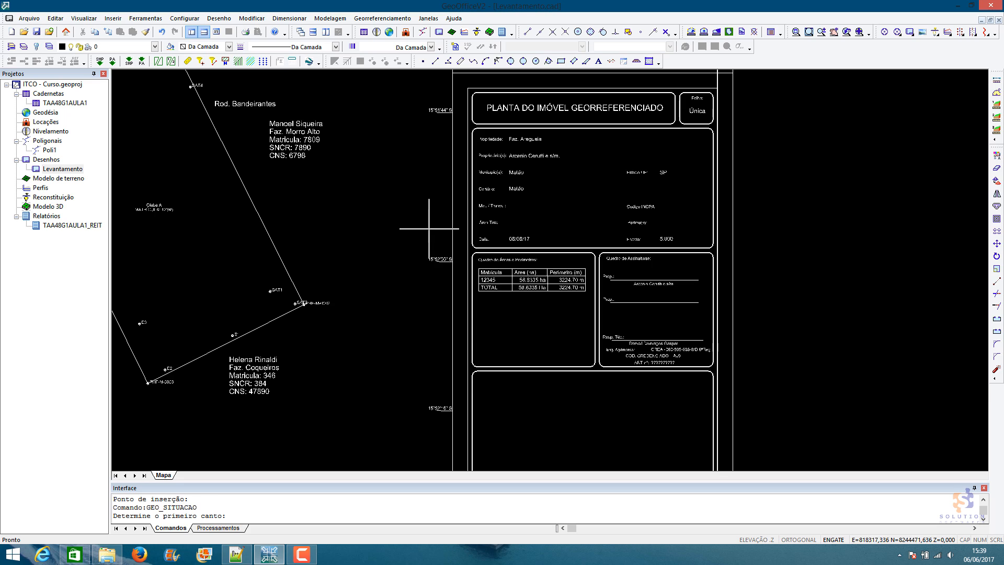
{"action": "middle_click_drag", "start_coordinate": [399, 171], "coordinate": [365, 423]}
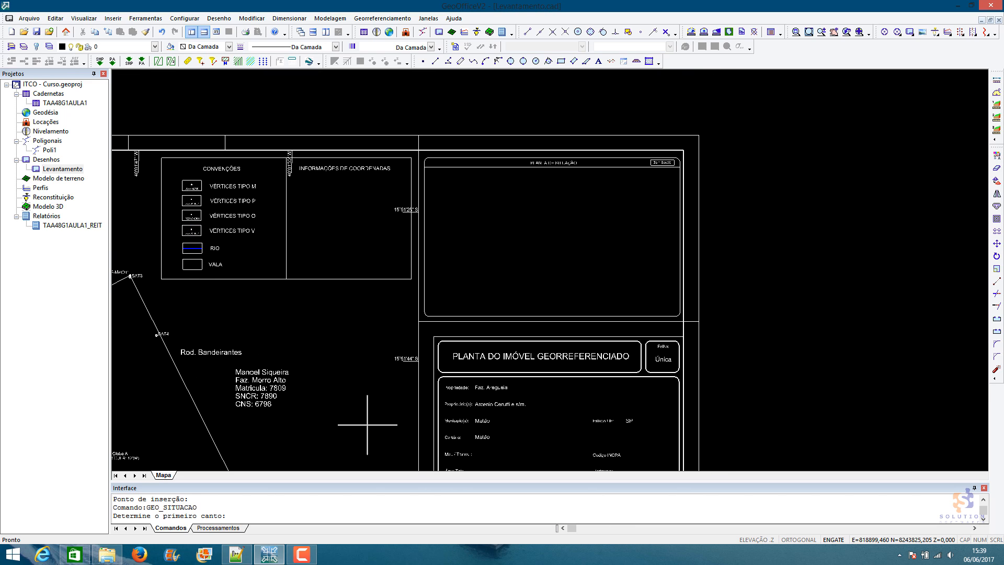
{"action": "left_click", "coordinate": [429, 316]}
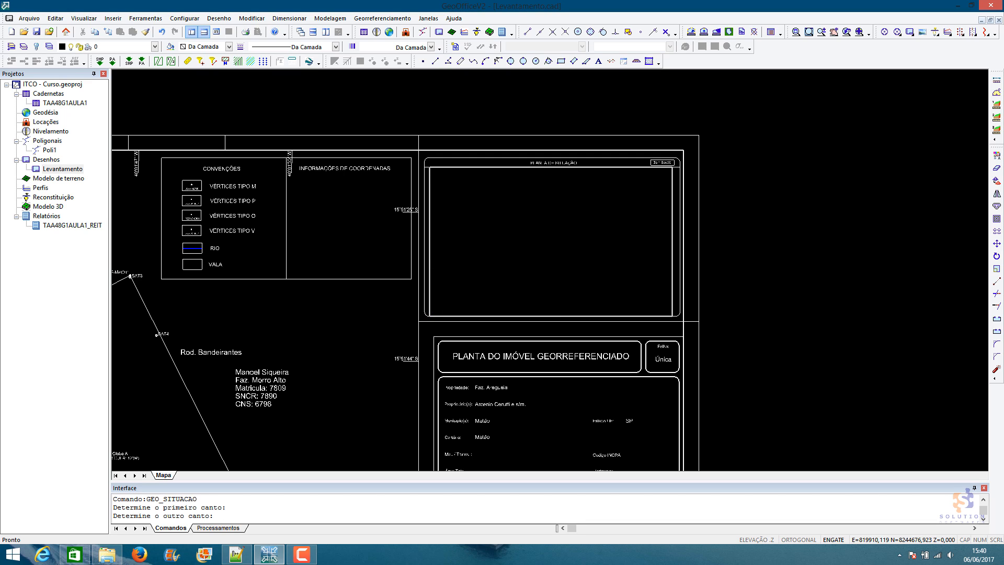
{"action": "left_click", "coordinate": [674, 164]}
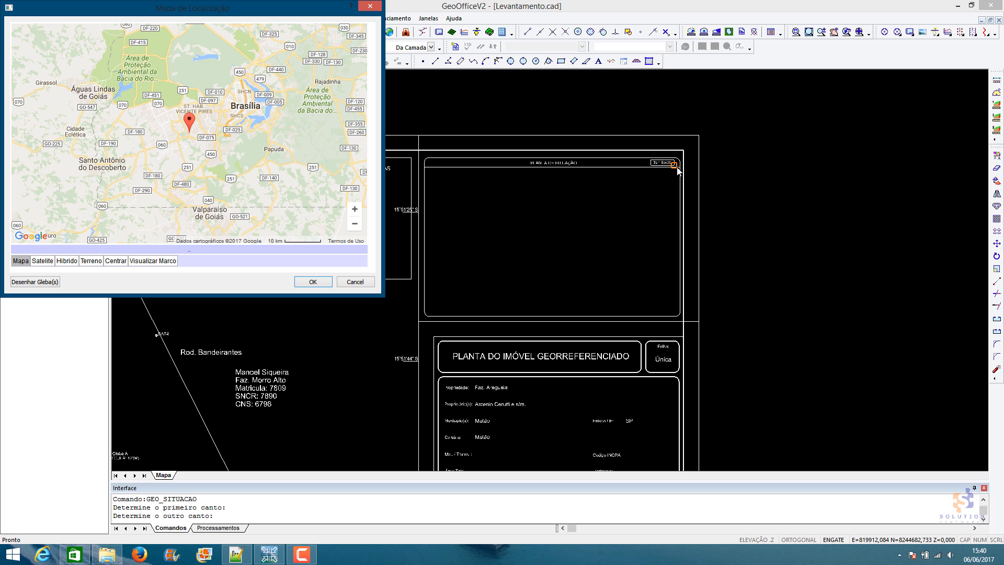
Zoom the location map in on the marked property and switch it to the Híbrido imagery.
{"action": "left_click_drag", "start_coordinate": [269, 11], "coordinate": [478, 54]}
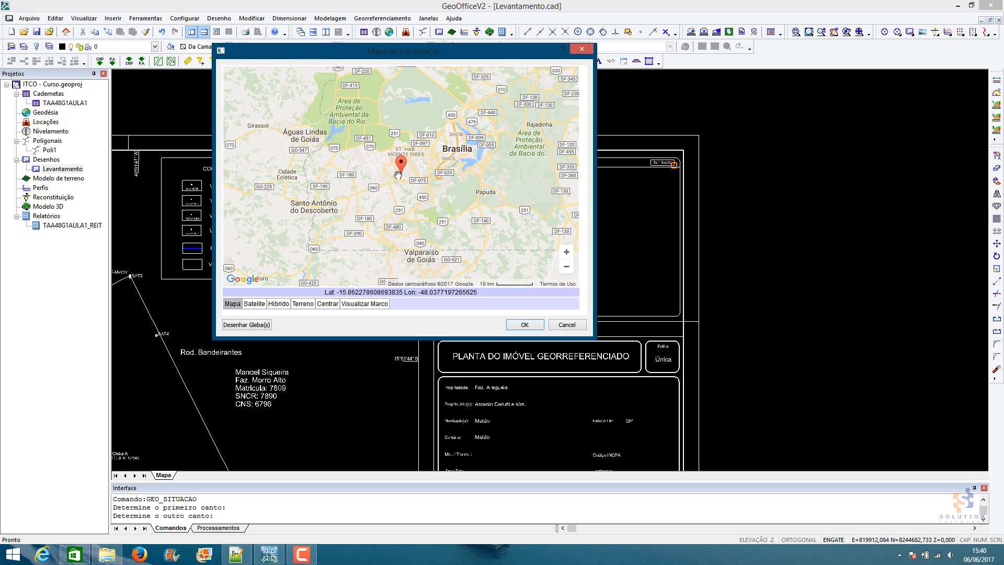
{"action": "scroll", "coordinate": [399, 175], "scroll_direction": "up", "scroll_amount": 2}
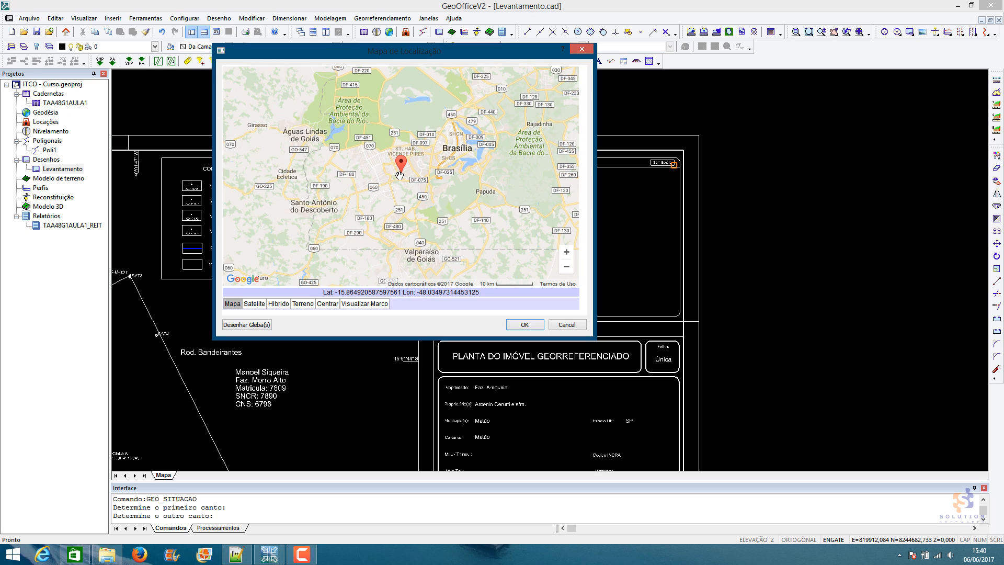
{"action": "scroll", "coordinate": [405, 176], "scroll_direction": "up", "scroll_amount": 2}
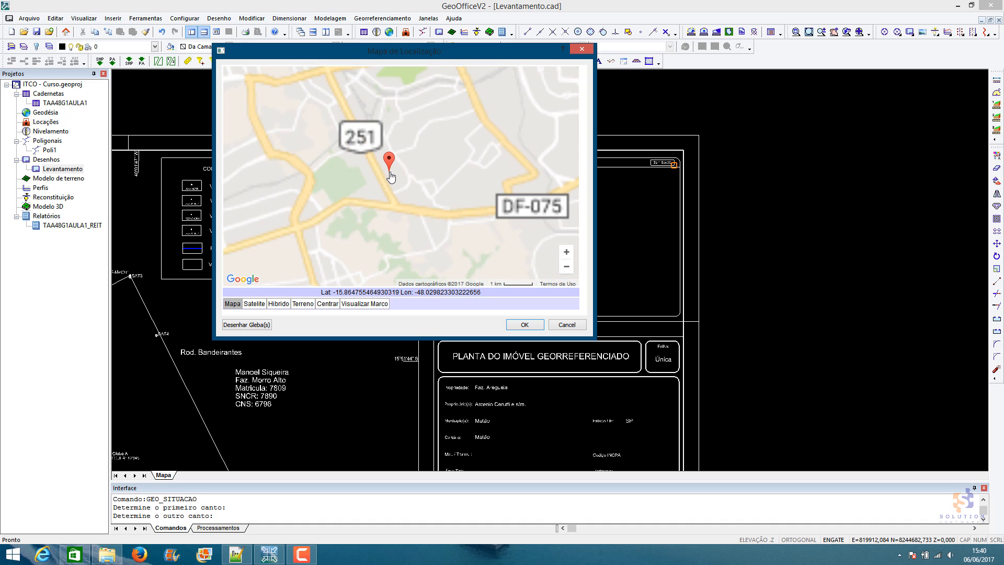
{"action": "scroll", "coordinate": [390, 178], "scroll_direction": "up", "scroll_amount": 1}
{"action": "scroll", "coordinate": [391, 177], "scroll_direction": "up", "scroll_amount": 1}
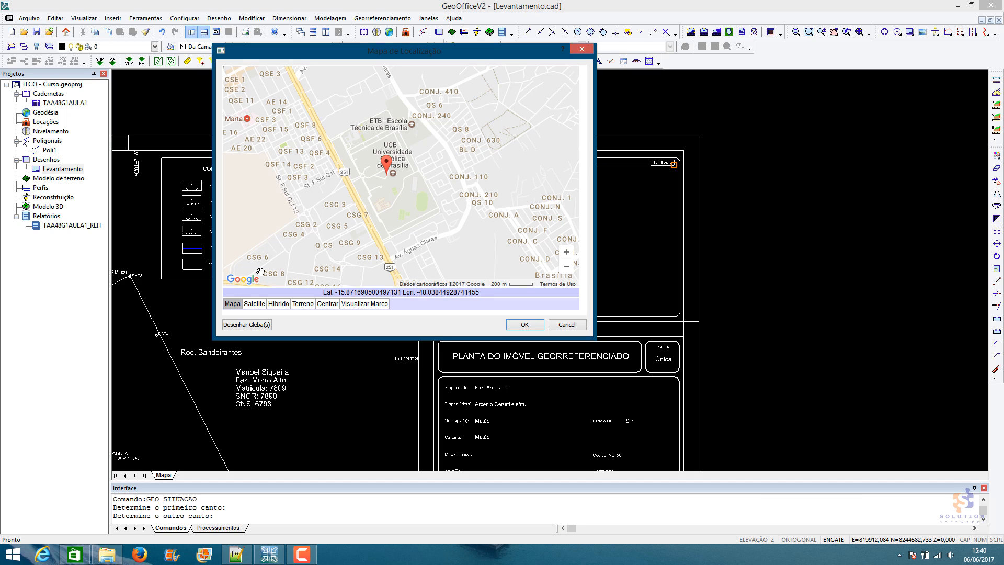
{"action": "left_click", "coordinate": [278, 306]}
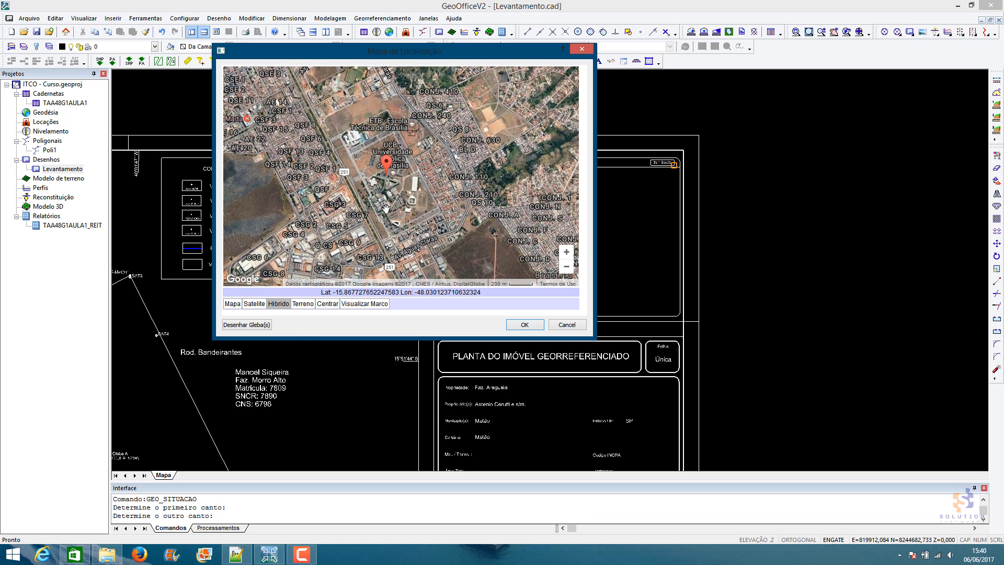
Draw the gleba outline on the location map without the marker, centre it, and insert the image into the sheet.
{"action": "left_click", "coordinate": [239, 326]}
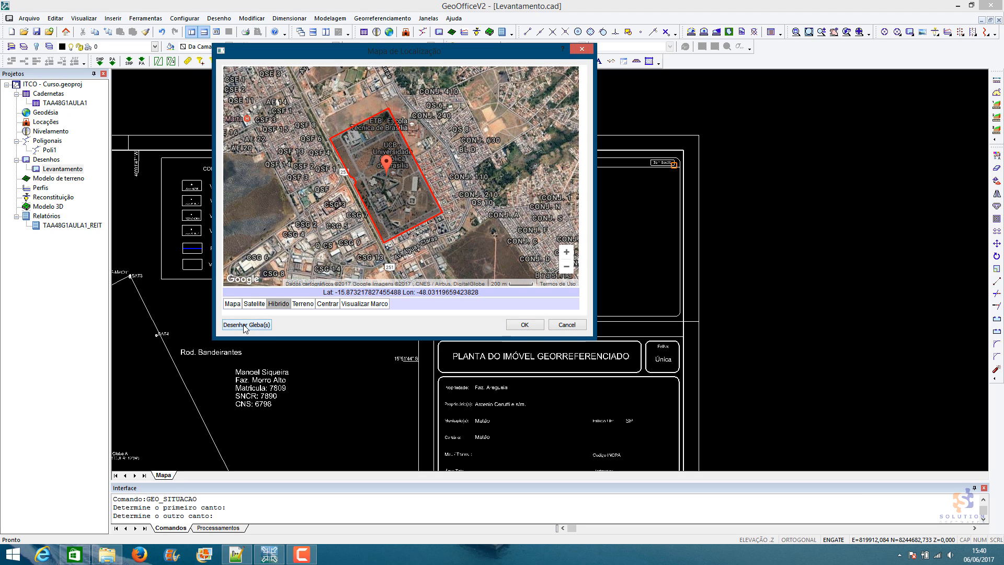
{"action": "left_click", "coordinate": [365, 307]}
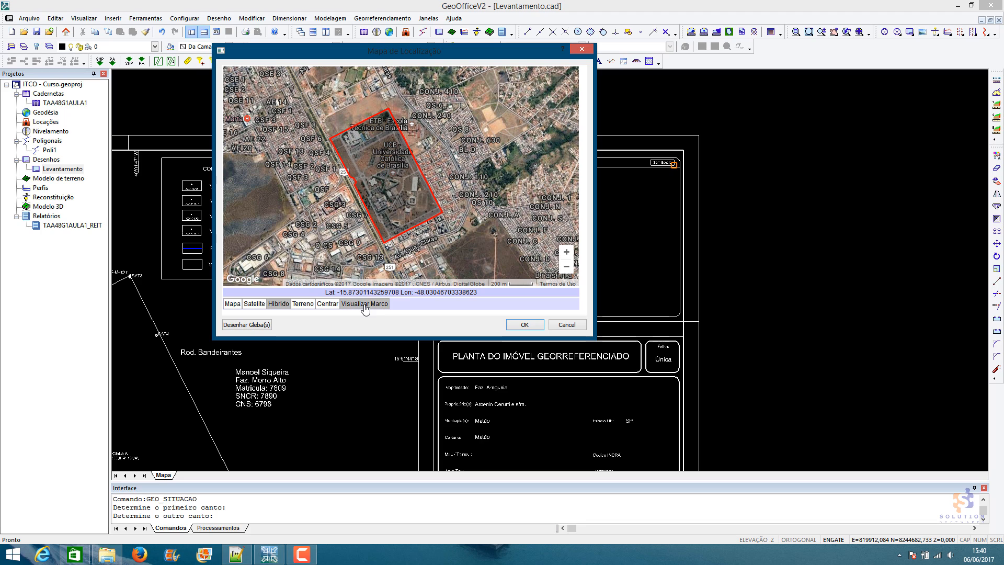
{"action": "left_click", "coordinate": [332, 303]}
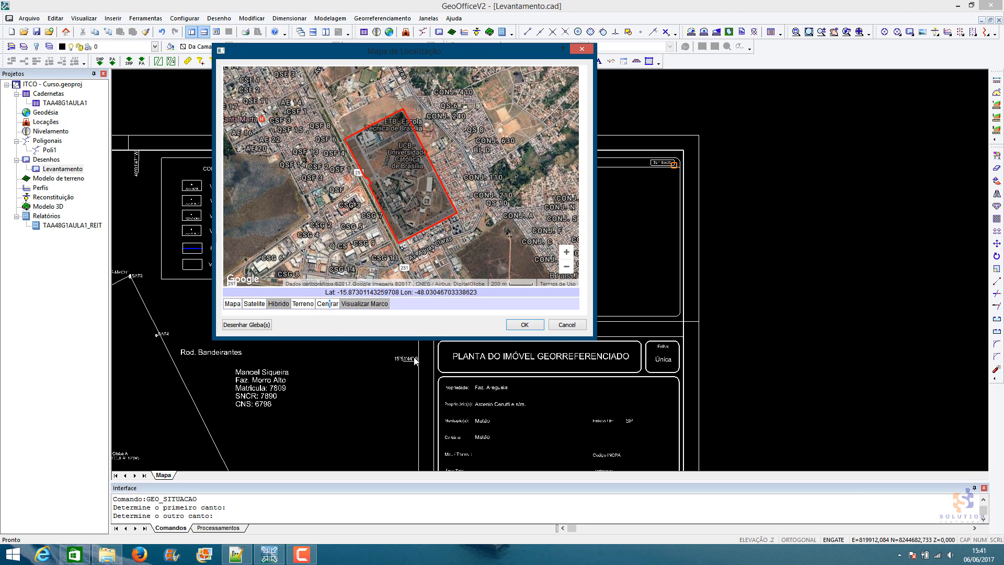
{"action": "left_click", "coordinate": [526, 324]}
Examine how the inserted situation map fits the Planta de Situação box and displays at different zoom levels.
{"action": "scroll", "coordinate": [585, 260], "scroll_direction": "up", "scroll_amount": 3}
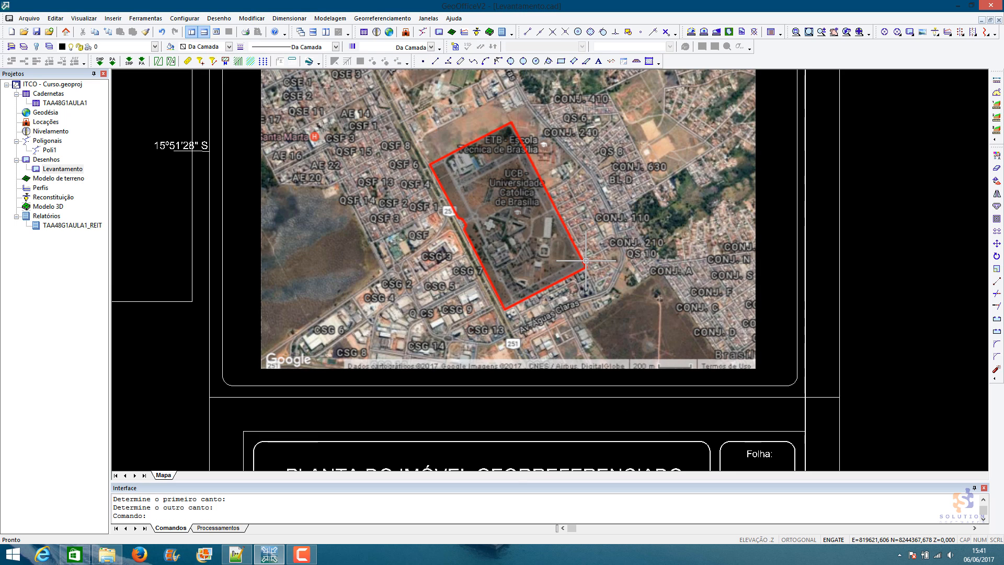
{"action": "mouse_move", "coordinate": [625, 237]}
{"action": "middle_mouse_down"}
{"action": "mouse_move", "coordinate": [619, 320]}
{"action": "mouse_move", "coordinate": [622, 285]}
{"action": "middle_mouse_up"}
{"action": "scroll", "coordinate": [870, 196], "scroll_direction": "down", "scroll_amount": 5}
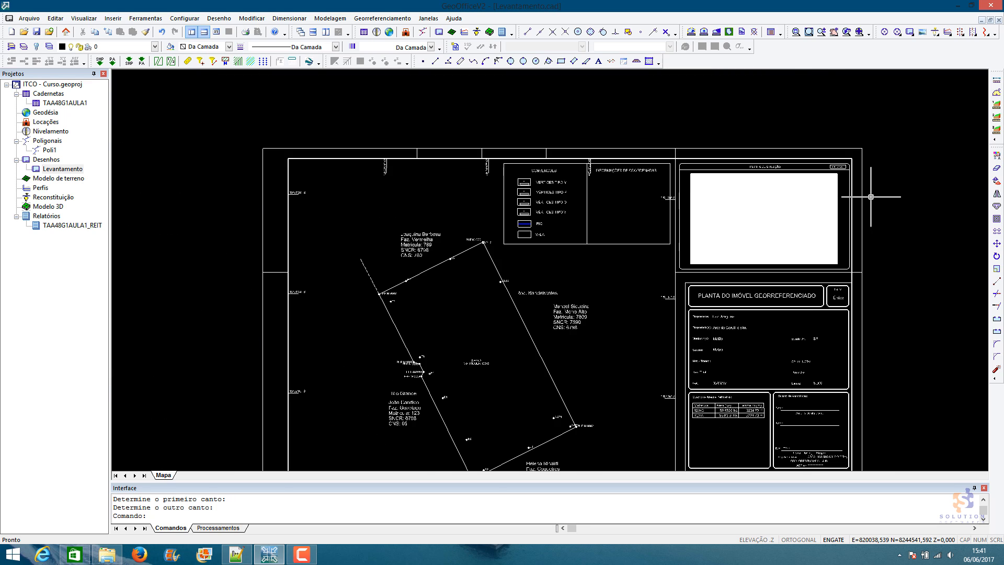
{"action": "middle_click_drag", "start_coordinate": [436, 263], "coordinate": [372, 194]}
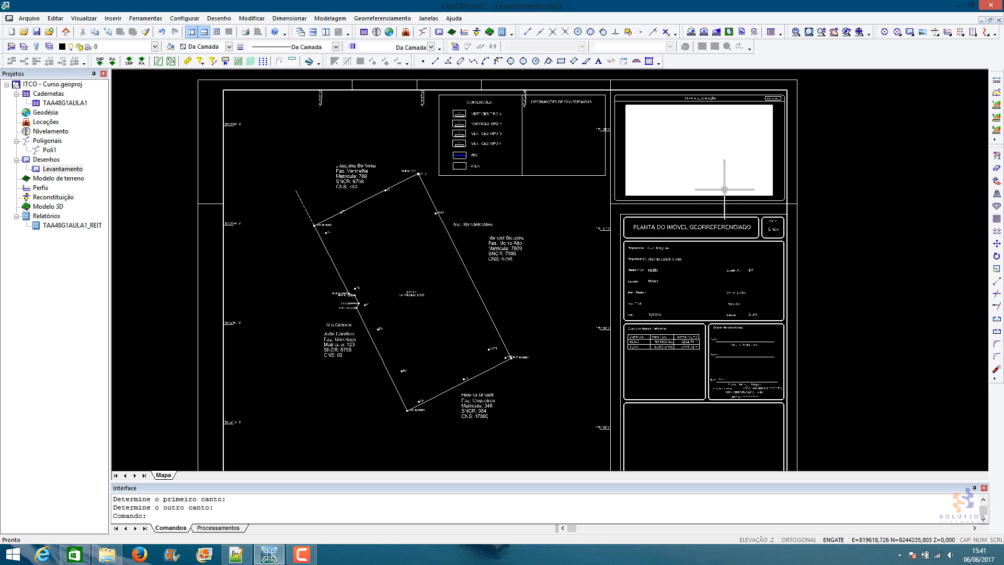
{"action": "scroll", "coordinate": [772, 115], "scroll_direction": "up", "scroll_amount": 2}
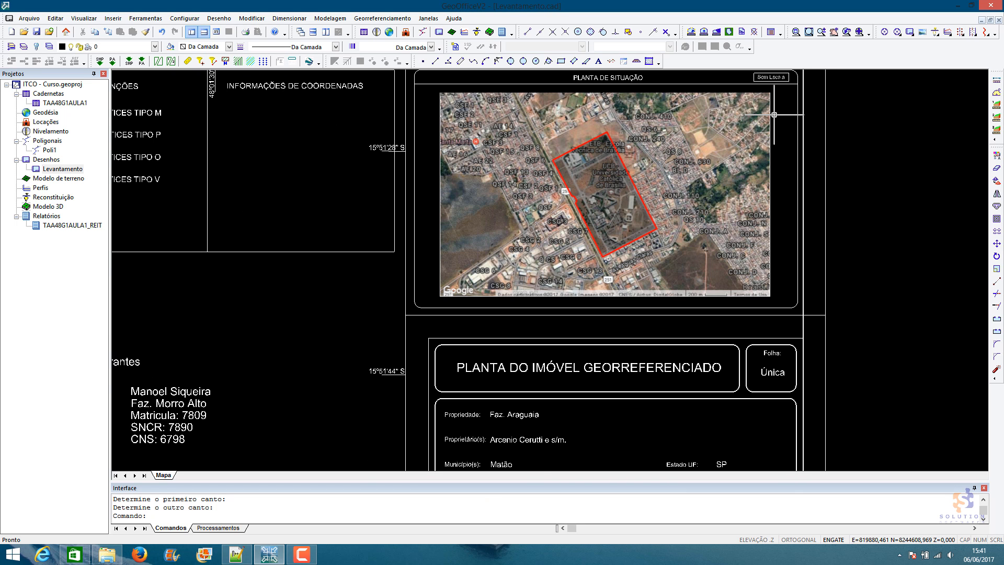
{"action": "scroll", "coordinate": [777, 110], "scroll_direction": "down", "scroll_amount": 1}
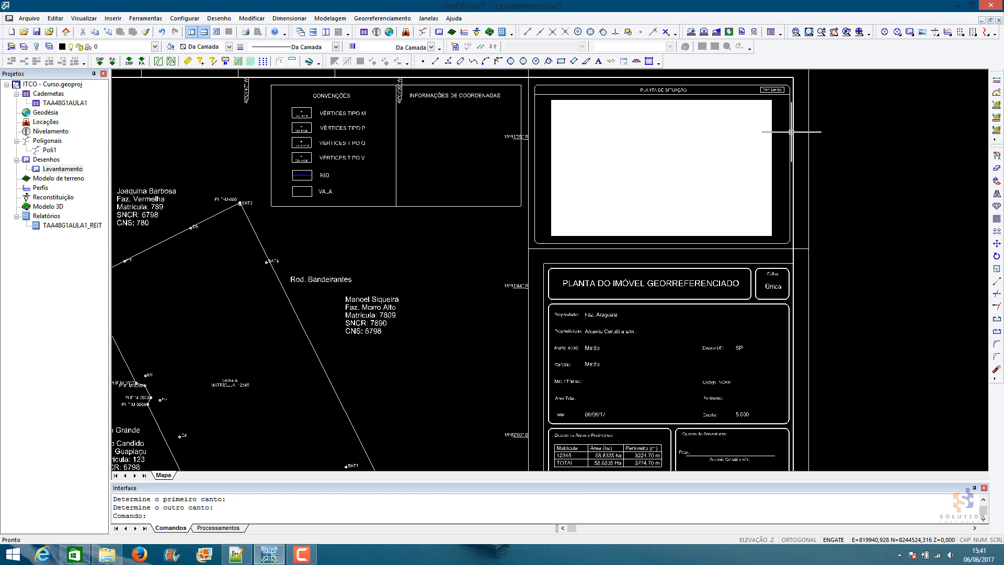
{"action": "scroll", "coordinate": [788, 118], "scroll_direction": "up", "scroll_amount": 2}
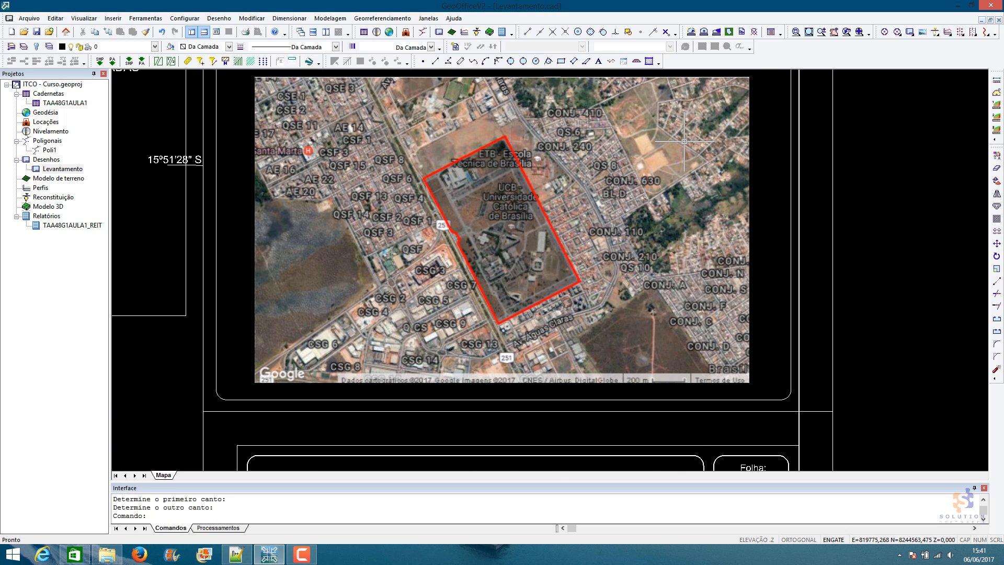
{"action": "scroll", "coordinate": [685, 141], "scroll_direction": "down", "scroll_amount": 2}
{"action": "scroll", "coordinate": [394, 238], "scroll_direction": "down", "scroll_amount": 2}
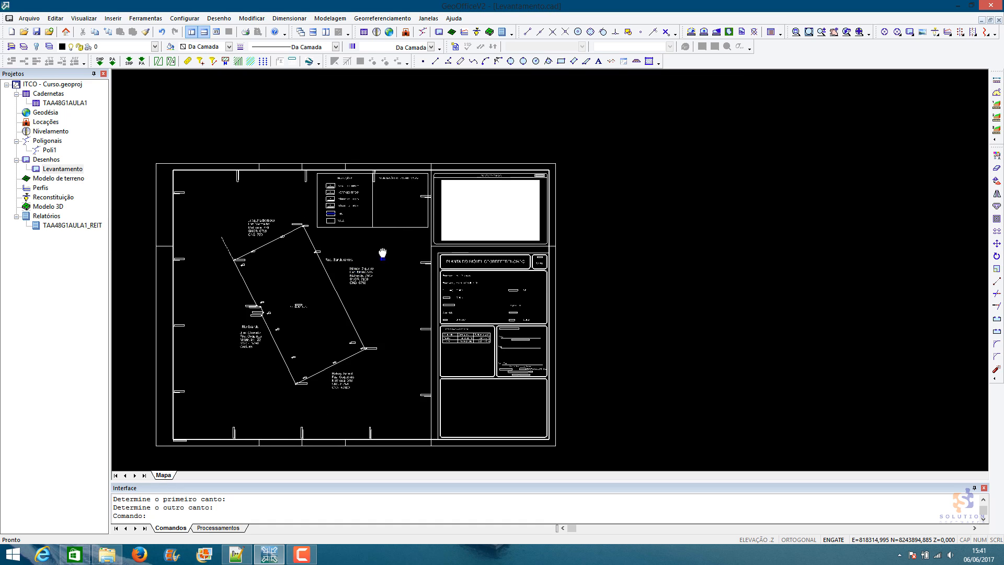
Generate the grid north block from vertex PHF-M-0001 with SIRGAS 2000, Zona 22, SUL and 2 mm ARIAL text, accepting its attributes.
{"action": "middle_click_drag", "start_coordinate": [383, 254], "coordinate": [494, 201]}
{"action": "left_click", "coordinate": [389, 20]}
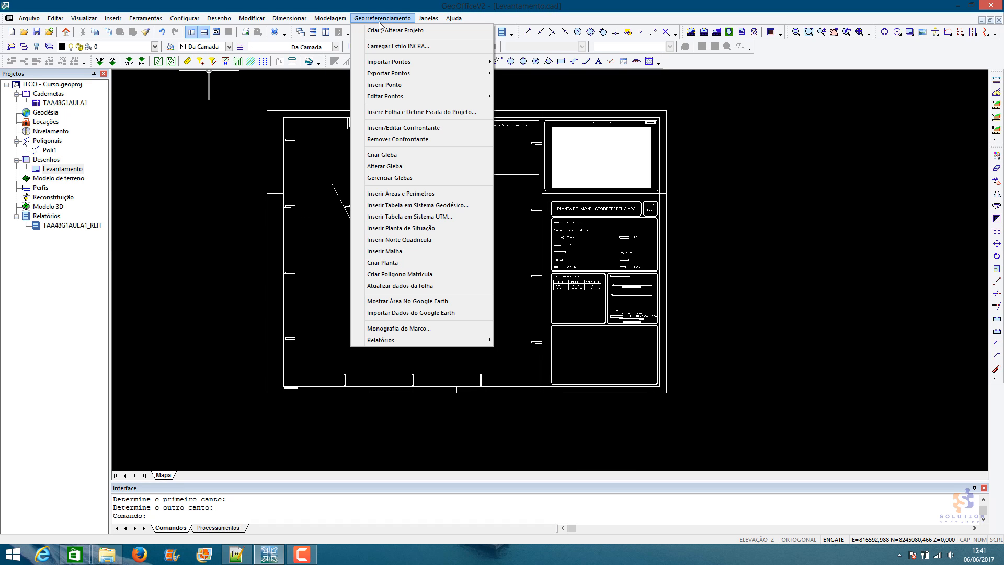
{"action": "left_click", "coordinate": [399, 239]}
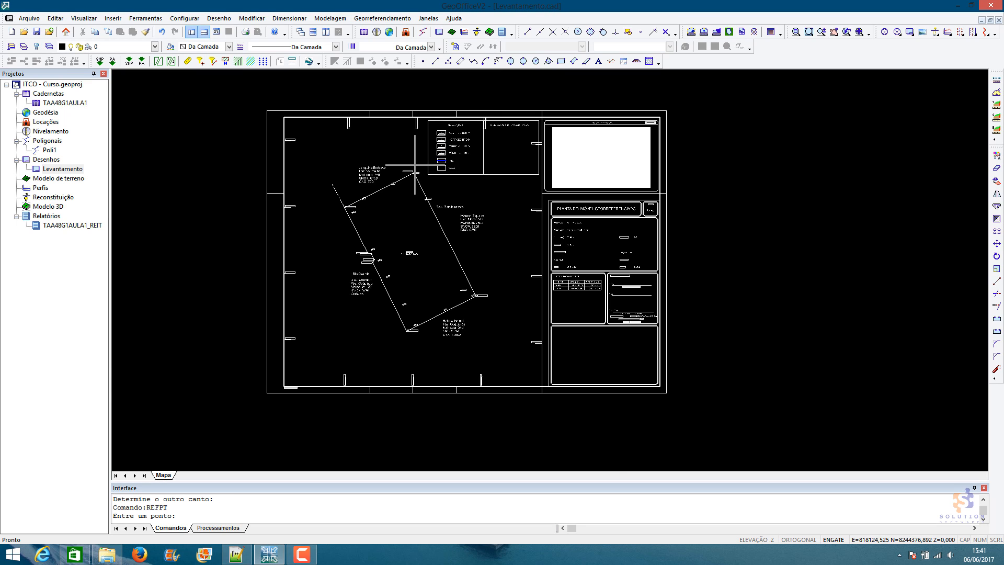
{"action": "scroll", "coordinate": [413, 169], "scroll_direction": "up", "scroll_amount": 4}
{"action": "scroll", "coordinate": [414, 168], "scroll_direction": "up", "scroll_amount": 4}
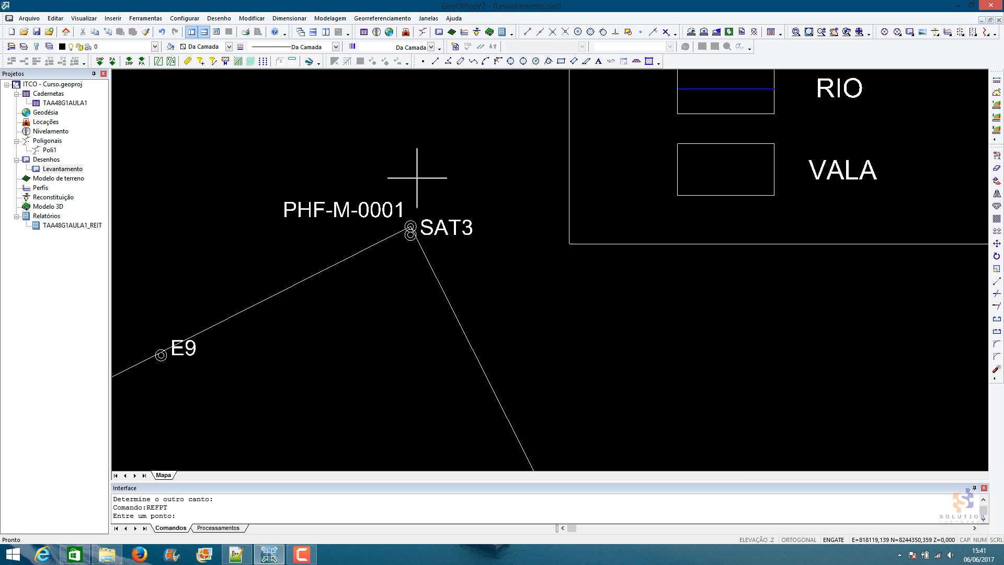
{"action": "left_click", "coordinate": [346, 204]}
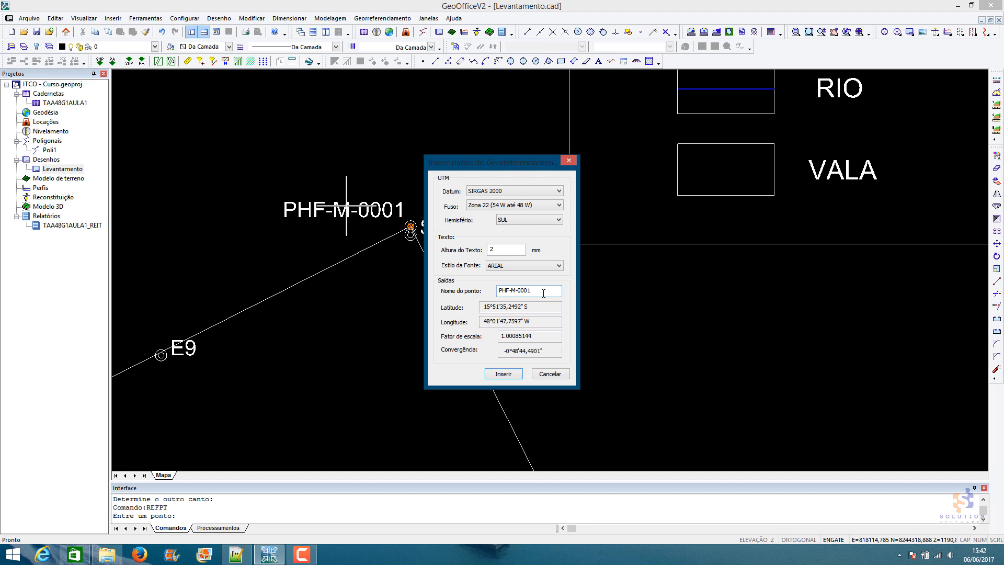
{"action": "left_click", "coordinate": [503, 374]}
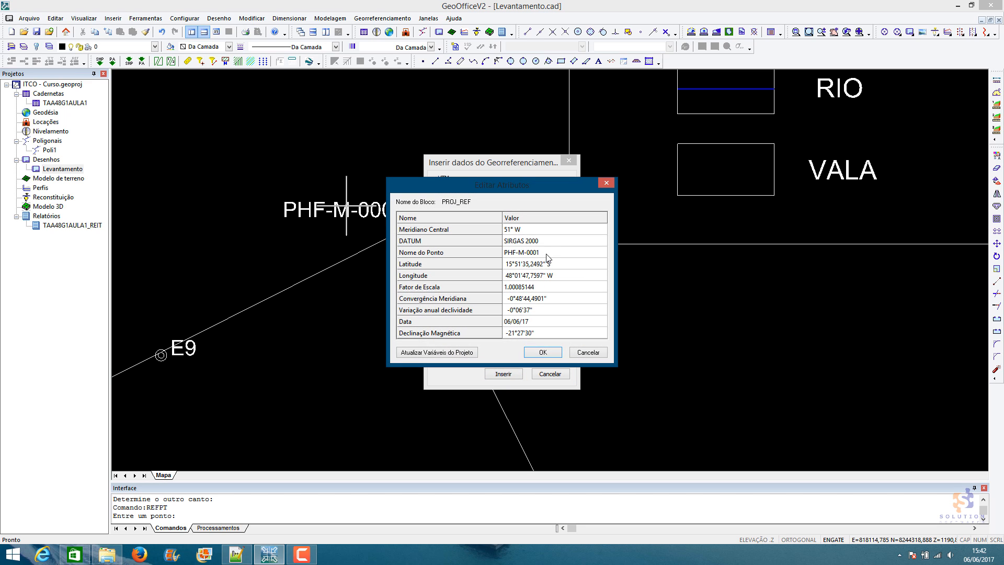
{"action": "left_click", "coordinate": [548, 356]}
Place the north arrows and coordinate data block inside the Informações de Coordenadas box, below its title.
{"action": "scroll", "coordinate": [502, 350], "scroll_direction": "down", "scroll_amount": 3}
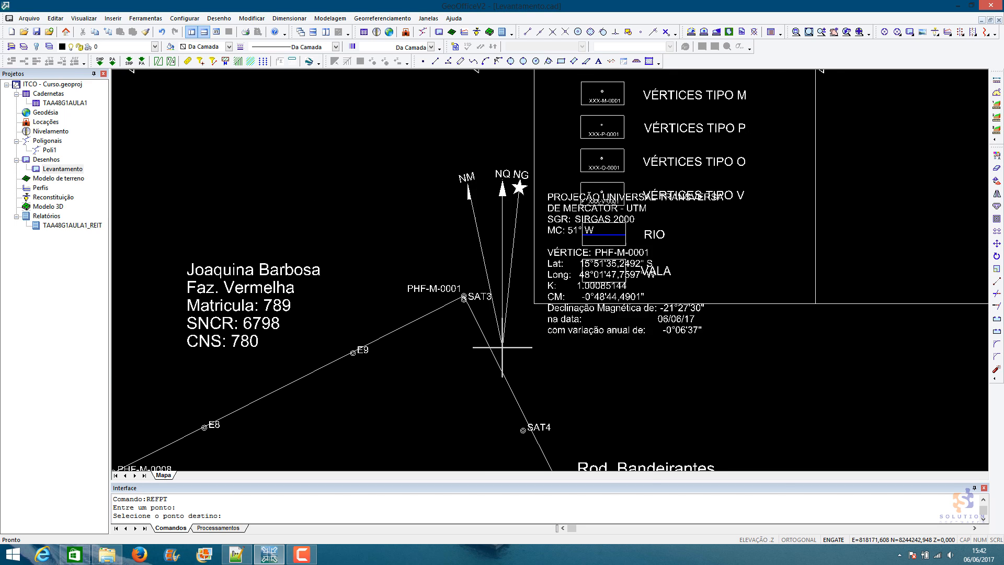
{"action": "middle_click_drag", "start_coordinate": [830, 304], "coordinate": [346, 375]}
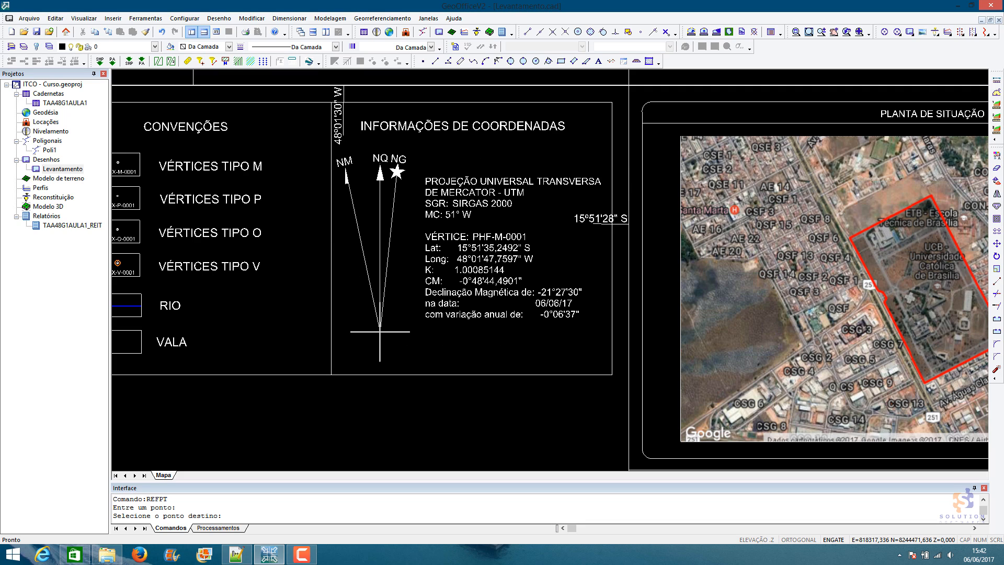
{"action": "left_click", "coordinate": [380, 331]}
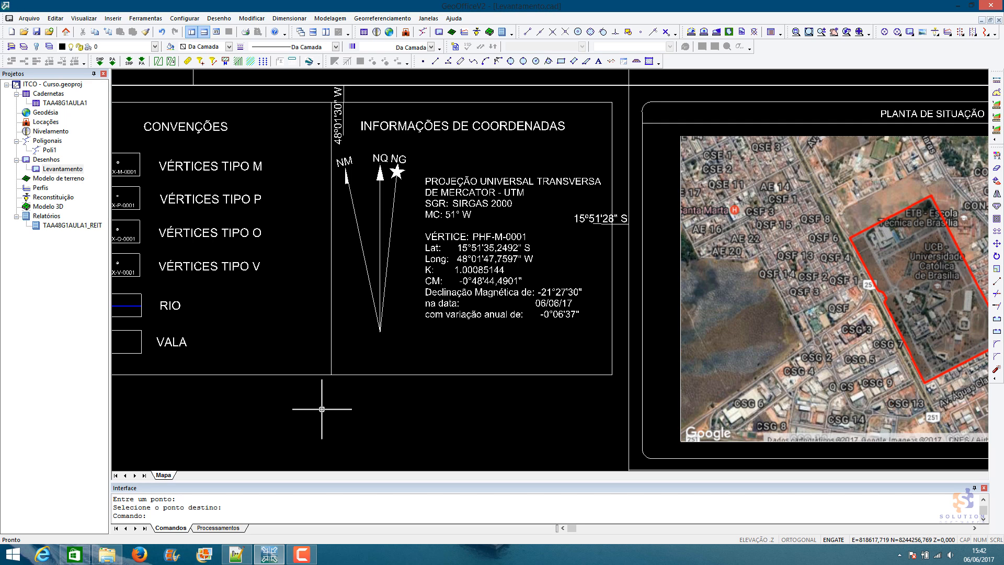
{"action": "scroll", "coordinate": [326, 406], "scroll_direction": "down", "scroll_amount": 3}
{"action": "middle_click_drag", "start_coordinate": [327, 410], "coordinate": [510, 246]}
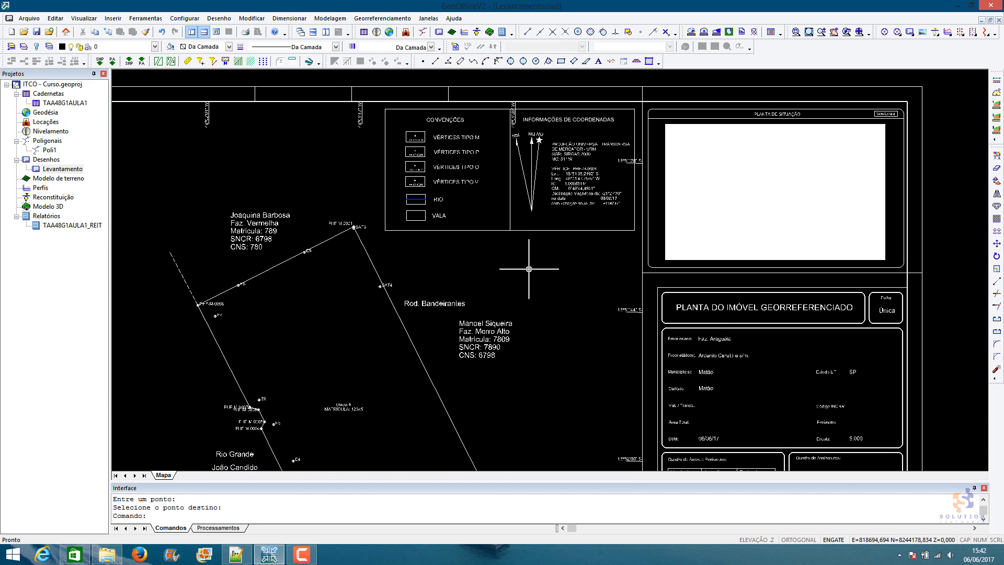
{"action": "middle_click", "coordinate": [557, 292]}
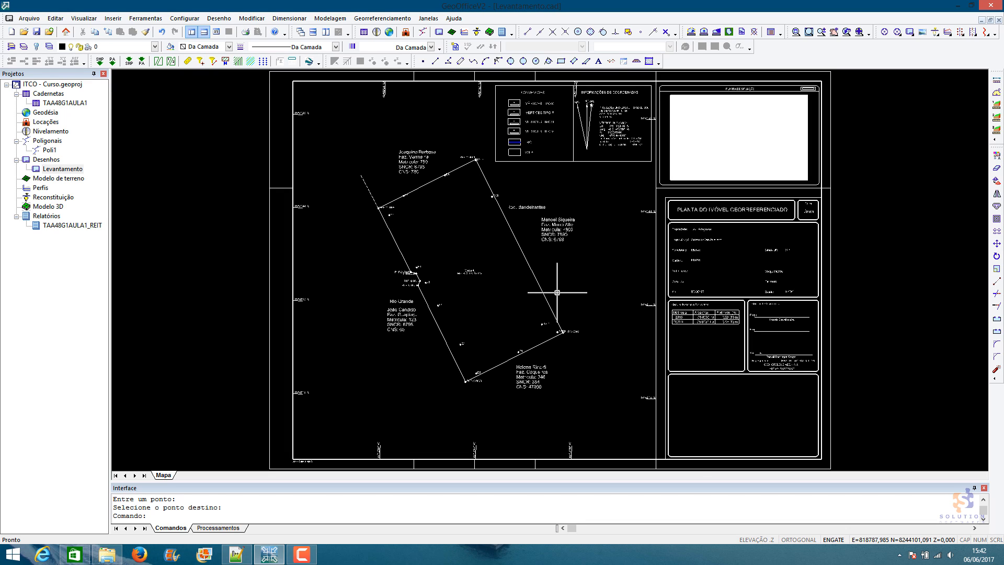
Show the gleba area in Google Earth, examine it from above with north up, and return to the GeoOffice drawing.
{"action": "left_click", "coordinate": [398, 20]}
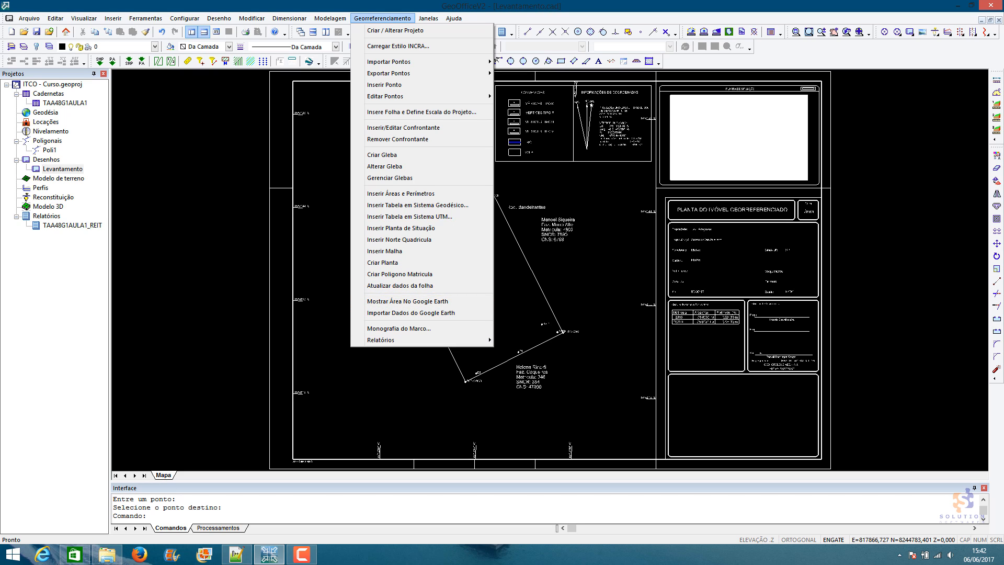
{"action": "left_click", "coordinate": [428, 303]}
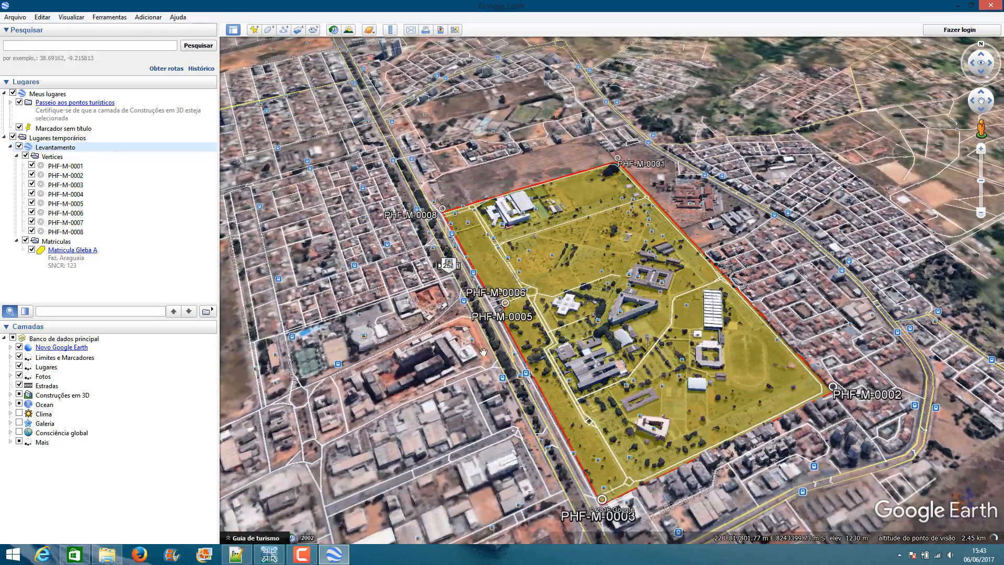
{"action": "scroll", "coordinate": [473, 355], "scroll_direction": "down", "scroll_amount": 3}
{"action": "middle_click_drag", "start_coordinate": [473, 355], "coordinate": [470, 203]}
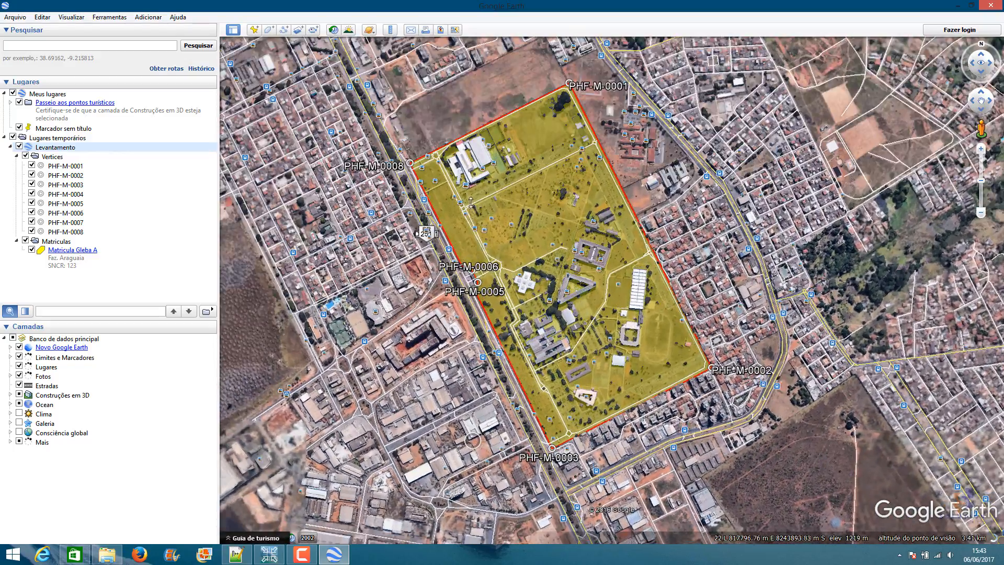
{"action": "left_click", "coordinate": [981, 43]}
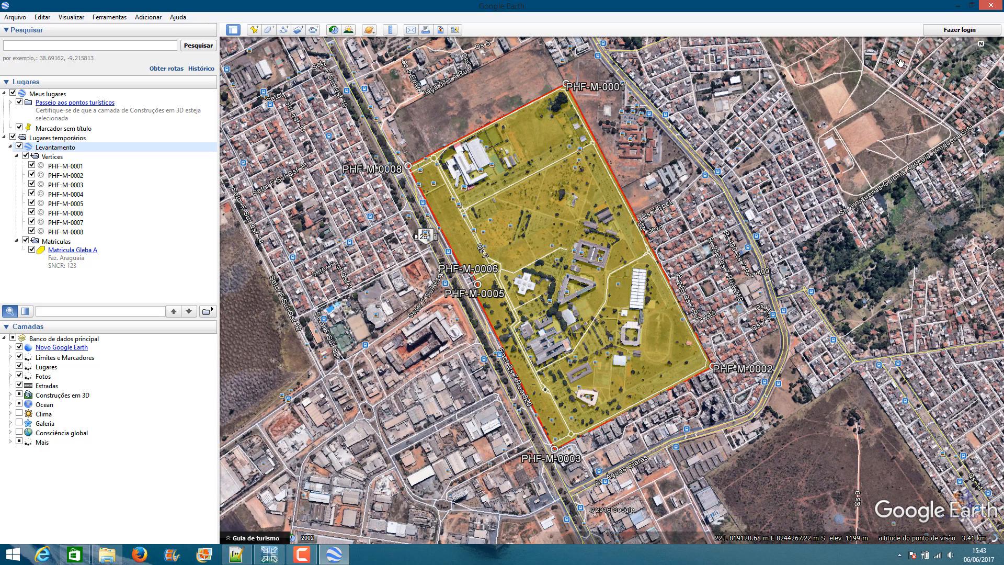
{"action": "left_click", "coordinate": [956, 6]}
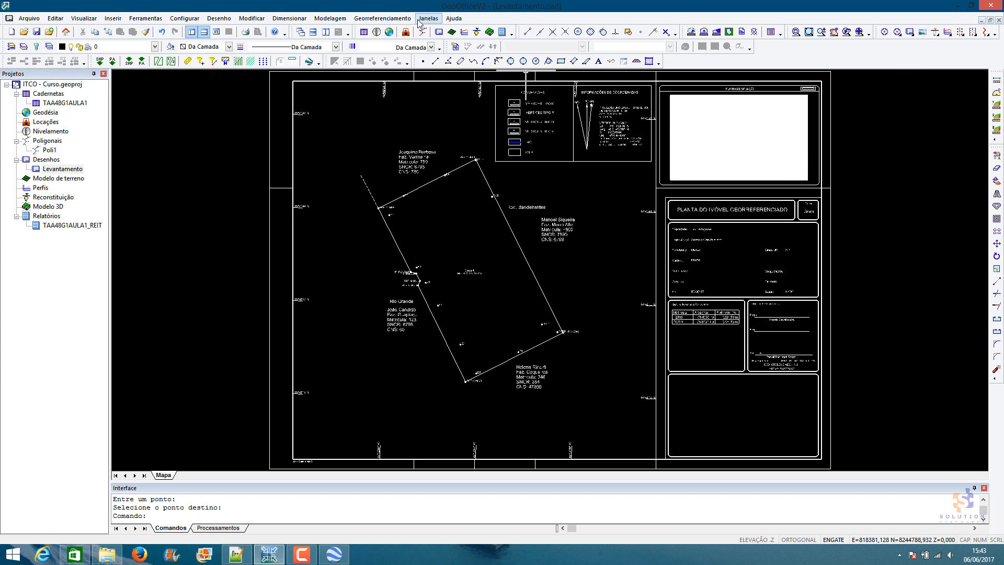
Start the Memorial Descritivo report for Gleba A, reducing precision por decimais LAT/LON and keeping the azimuth seconds removed.
{"action": "left_click", "coordinate": [399, 19]}
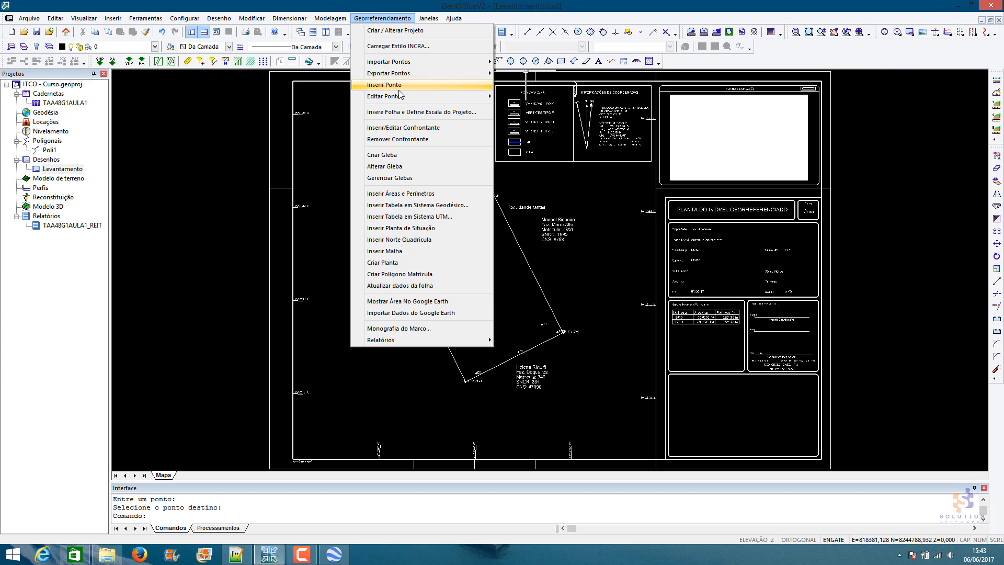
{"action": "mouse_move", "coordinate": [405, 339]}
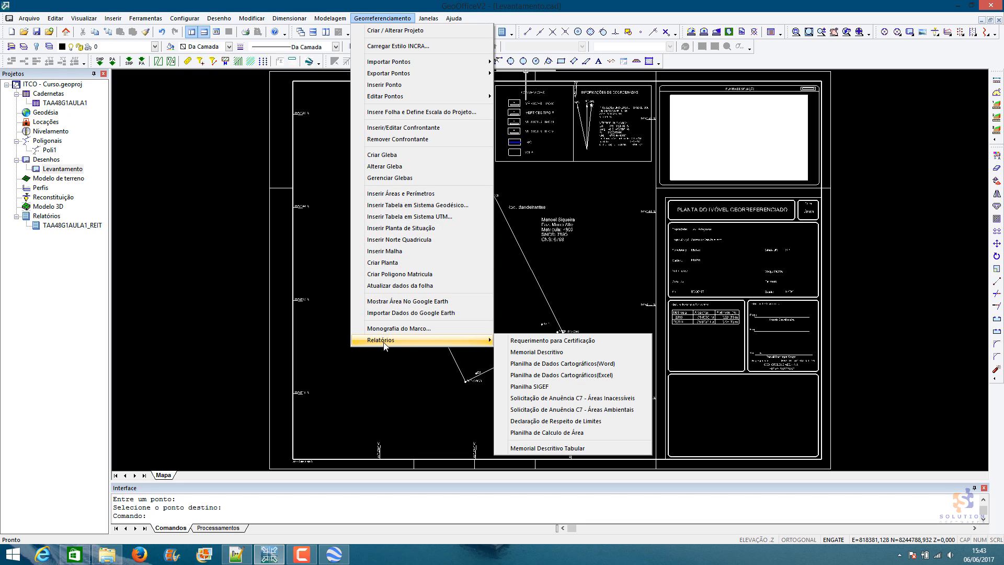
{"action": "left_click", "coordinate": [544, 353]}
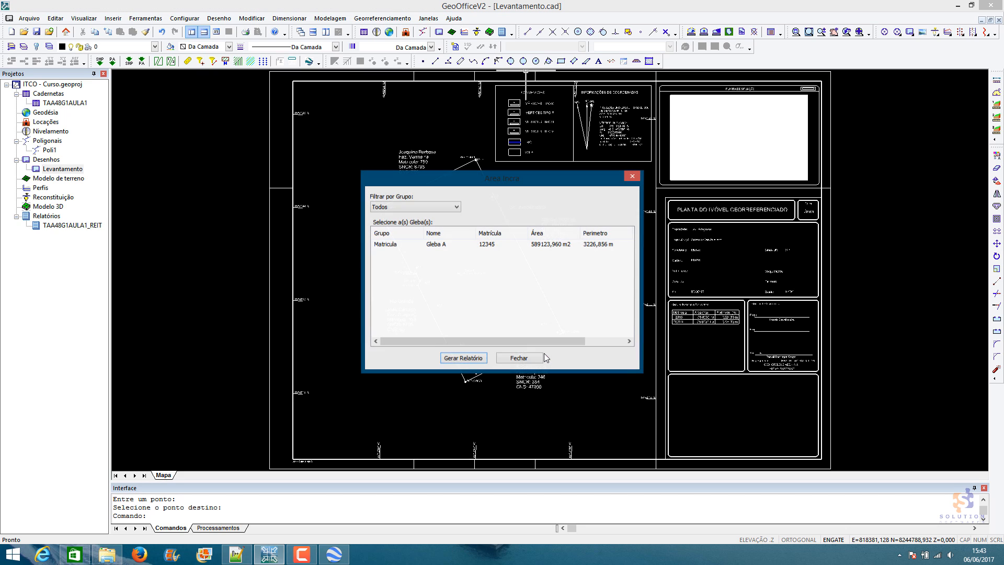
{"action": "left_click", "coordinate": [383, 246]}
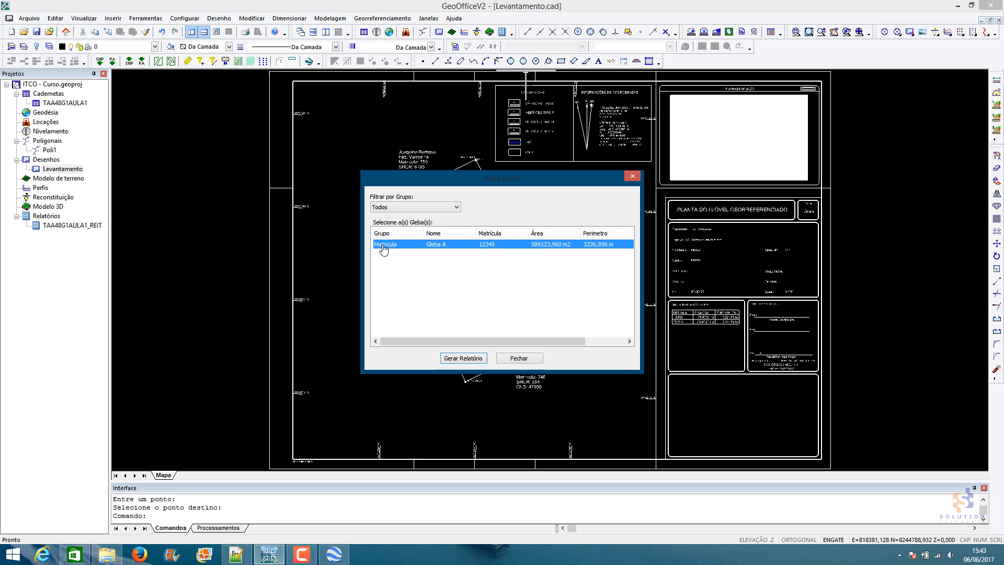
{"action": "left_click", "coordinate": [463, 358]}
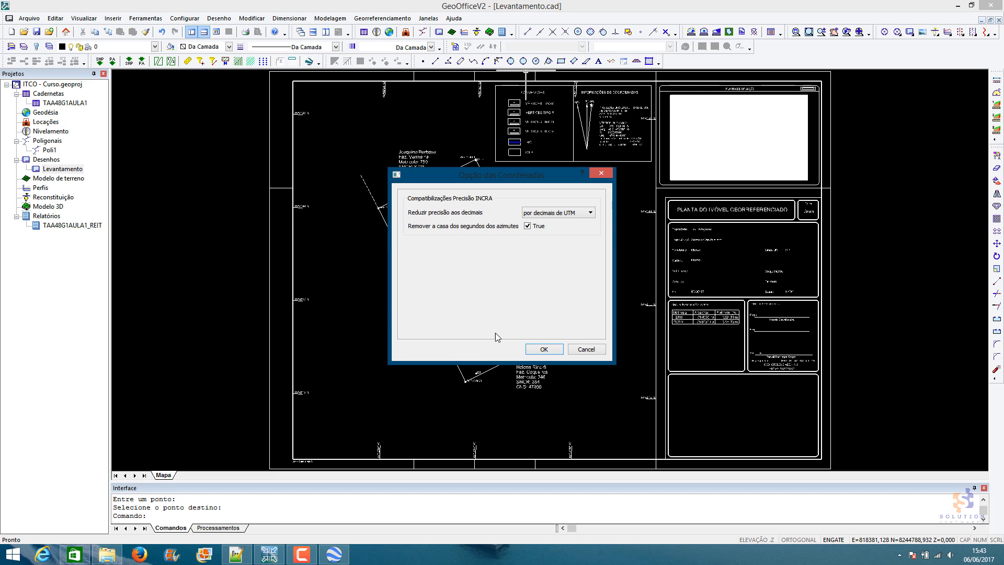
{"action": "left_click", "coordinate": [577, 214]}
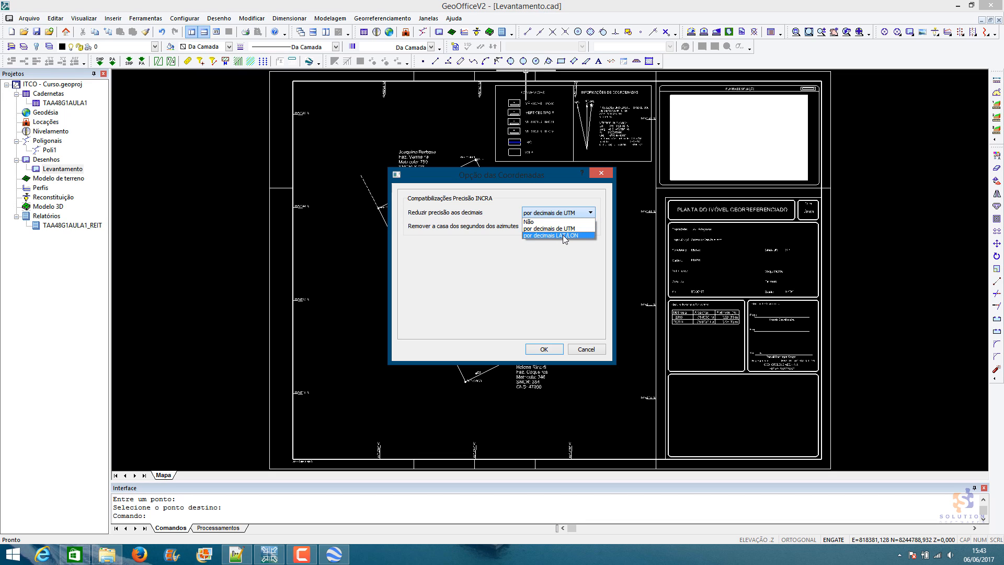
{"action": "left_click", "coordinate": [563, 235]}
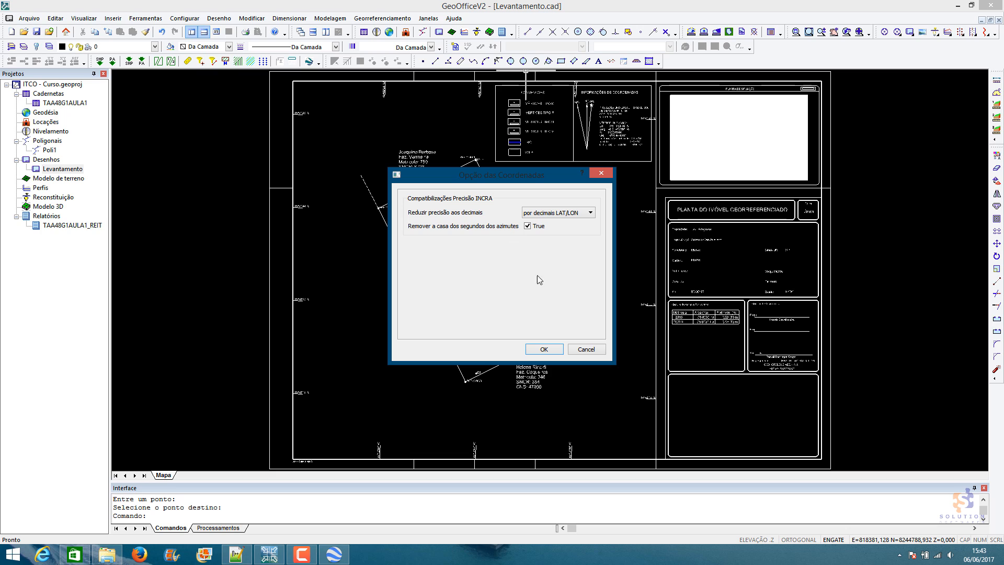
{"action": "left_click", "coordinate": [544, 349]}
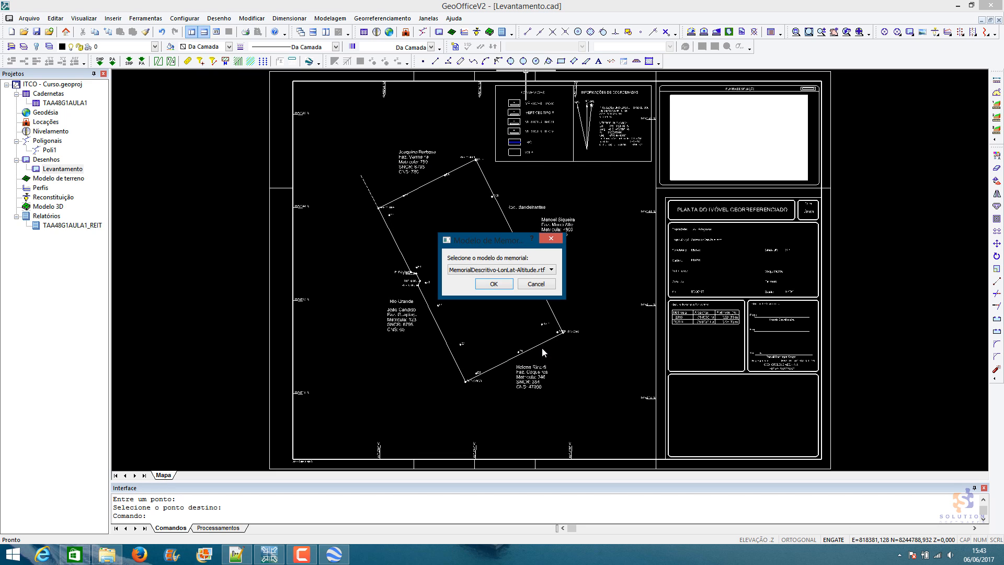
Generate the memorial from the MemorialDescritivo-LonLat-Altitude.rtf template, keeping the suggested file name.
{"action": "left_click", "coordinate": [553, 270]}
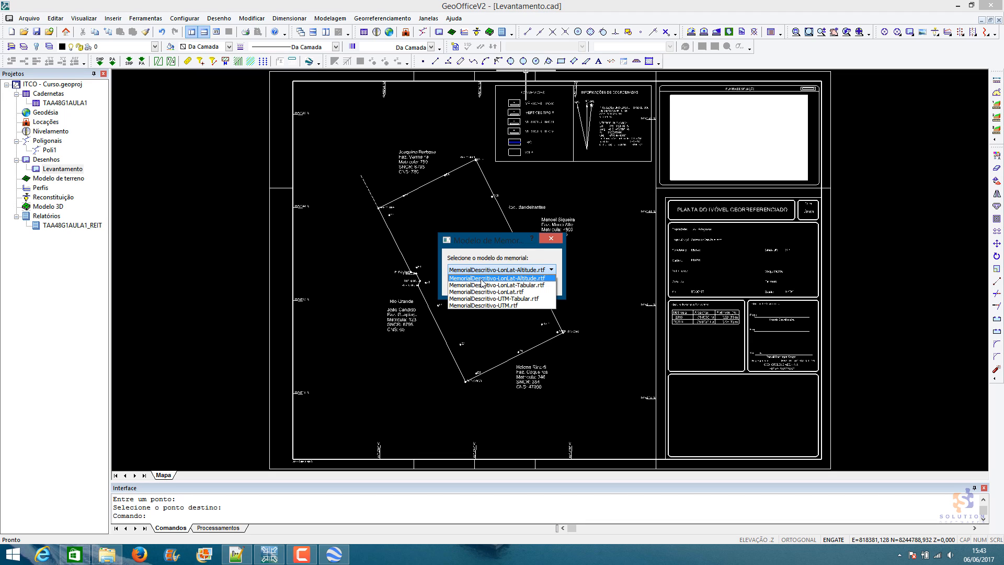
{"action": "left_click", "coordinate": [547, 279]}
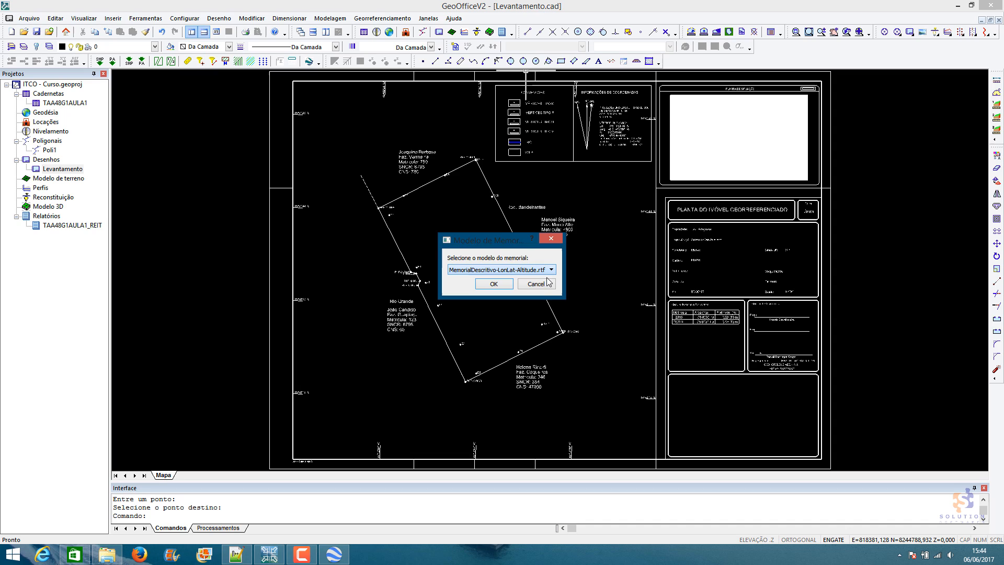
{"action": "left_click", "coordinate": [494, 284]}
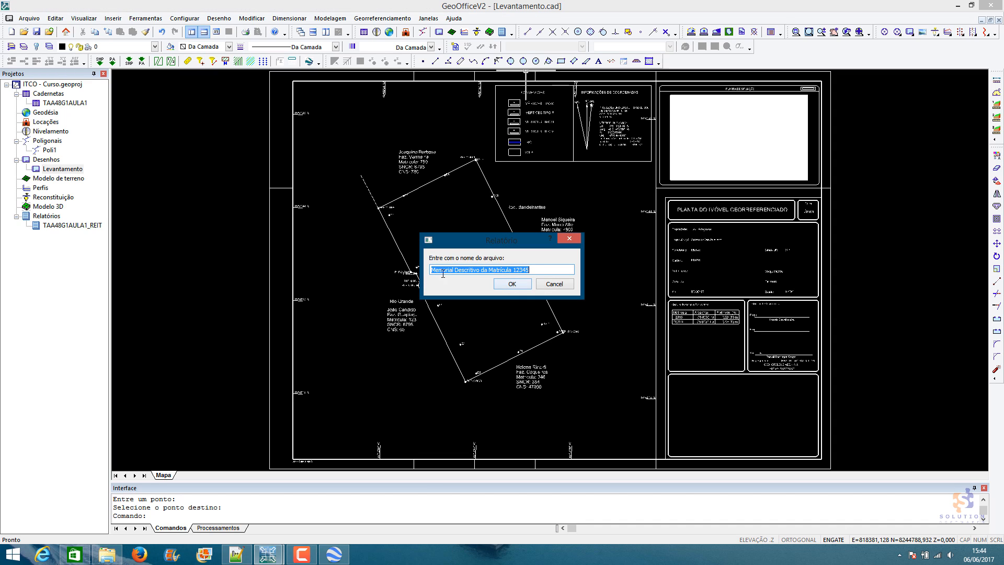
{"action": "left_click", "coordinate": [535, 270]}
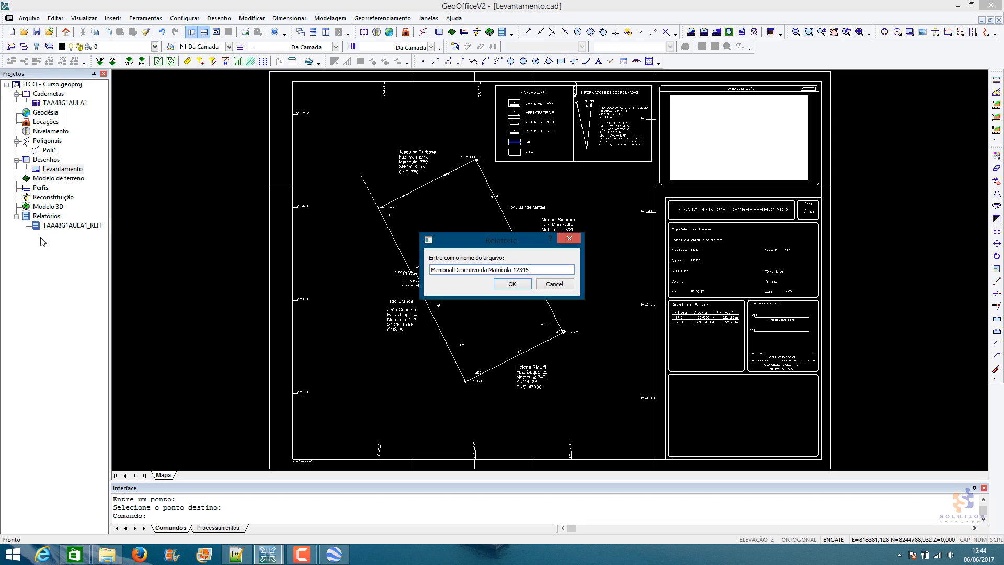
{"action": "left_click", "coordinate": [503, 283]}
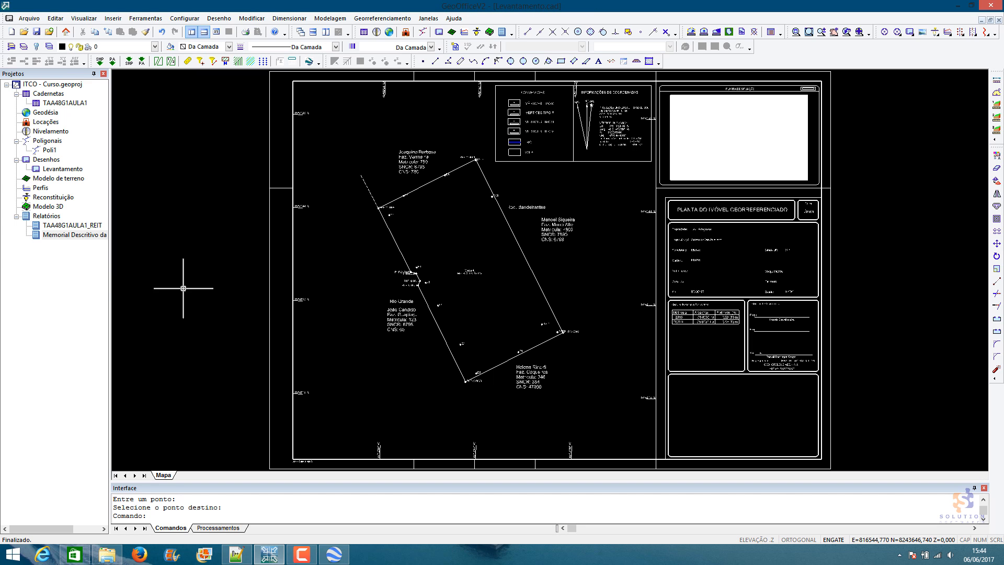
Open the generated Memorial Descritivo, examine its property data, perimeter description and signature block, and close it.
{"action": "double_click", "coordinate": [50, 235]}
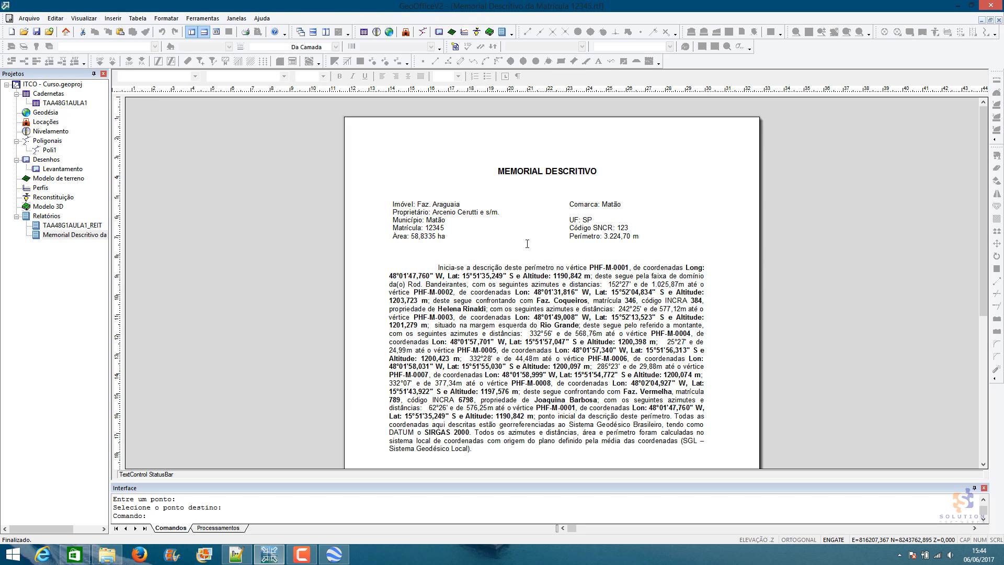
{"action": "left_click_drag", "start_coordinate": [366, 207], "coordinate": [368, 243]}
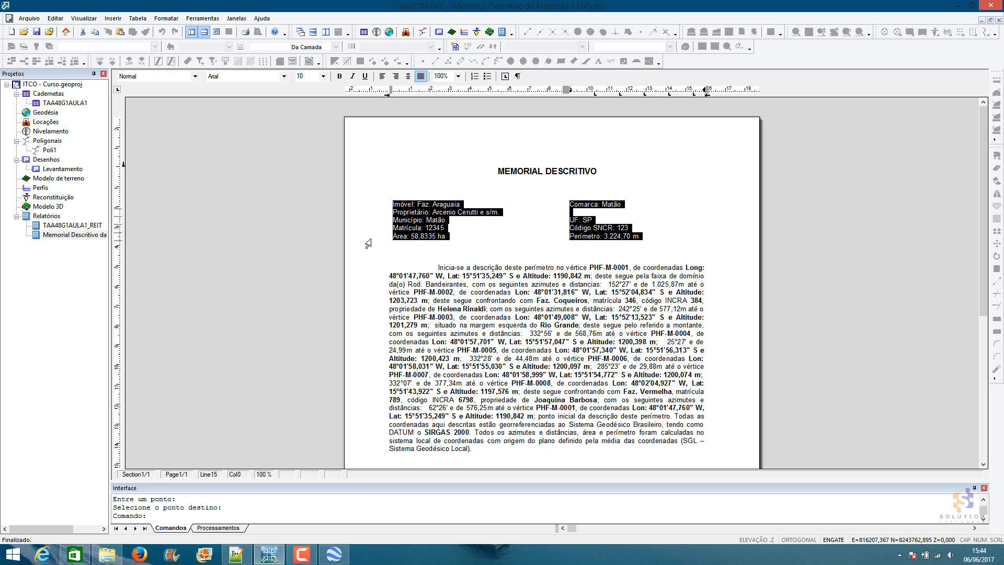
{"action": "left_click", "coordinate": [477, 256]}
{"action": "left_click_drag", "start_coordinate": [424, 264], "coordinate": [512, 449]}
{"action": "left_click", "coordinate": [473, 245]}
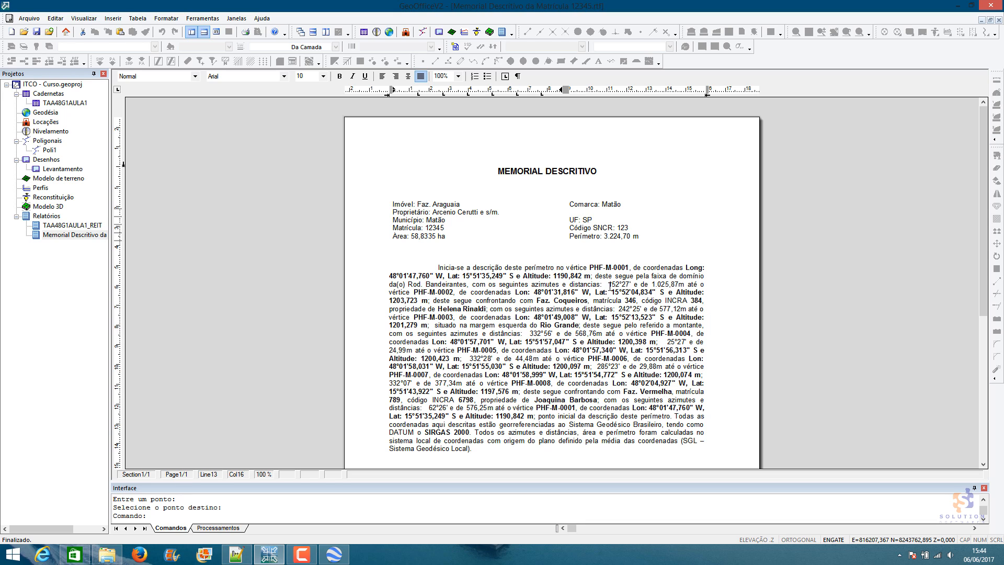
{"action": "left_click_drag", "start_coordinate": [610, 285], "coordinate": [687, 292]}
{"action": "left_click", "coordinate": [423, 292]}
{"action": "left_click", "coordinate": [585, 301]}
{"action": "scroll", "coordinate": [563, 366], "scroll_direction": "down", "scroll_amount": 5}
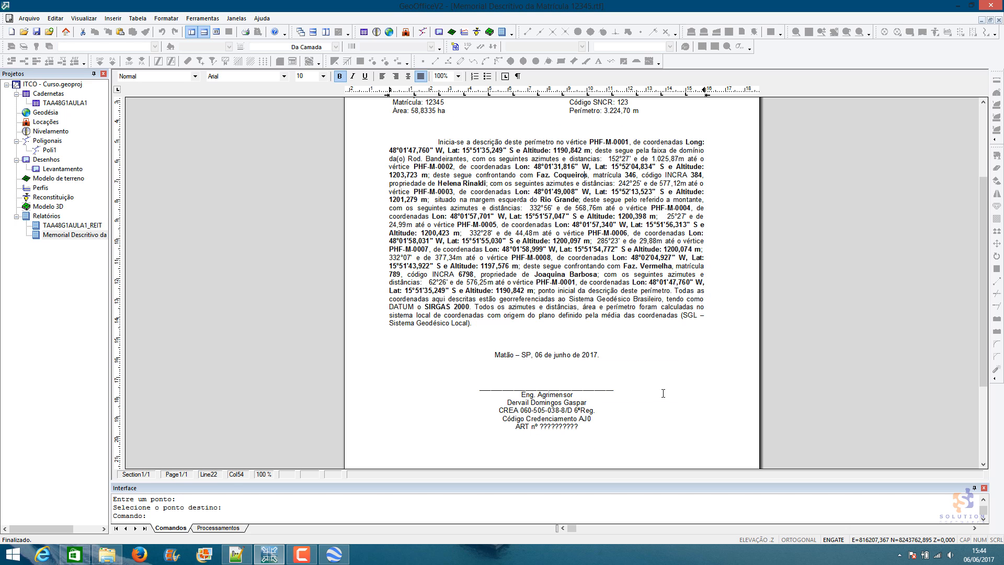
{"action": "scroll", "coordinate": [663, 392], "scroll_direction": "up", "scroll_amount": 3}
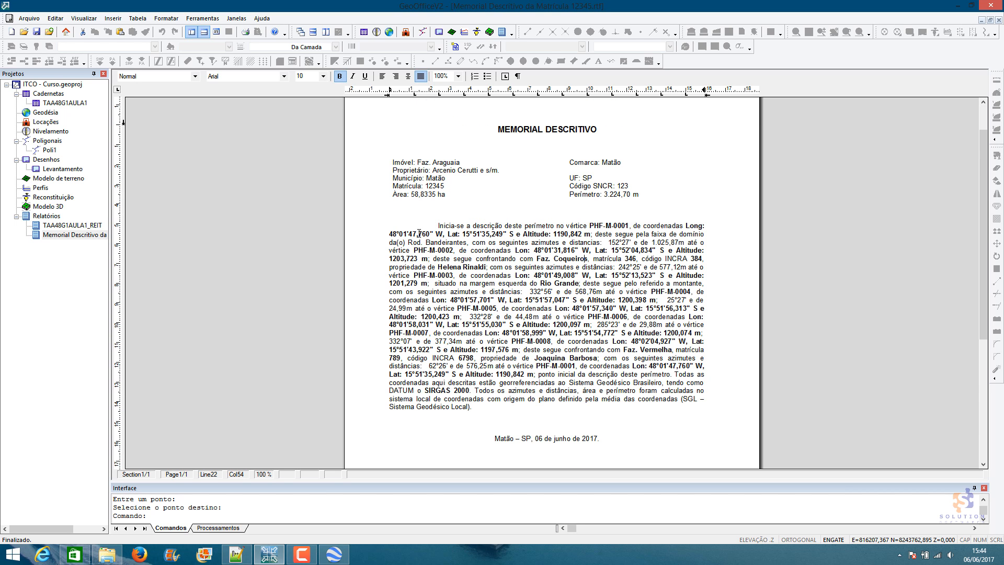
{"action": "scroll", "coordinate": [411, 230], "scroll_direction": "up", "scroll_amount": 2}
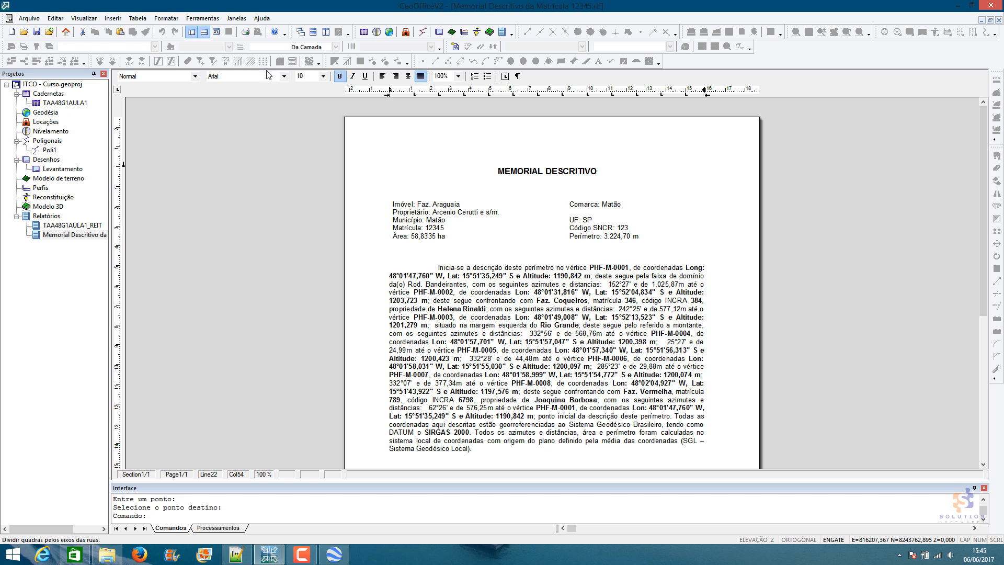
{"action": "left_click", "coordinate": [999, 20]}
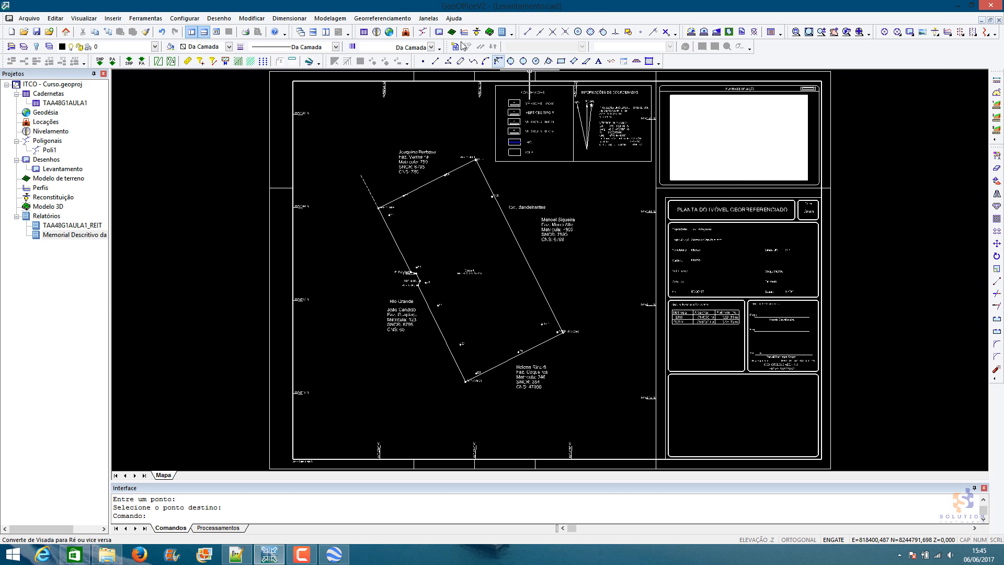
Generate the Planilha SIGEF report for Gleba A with the file name Levantamento and Geograficas coordinates.
{"action": "left_click", "coordinate": [384, 18]}
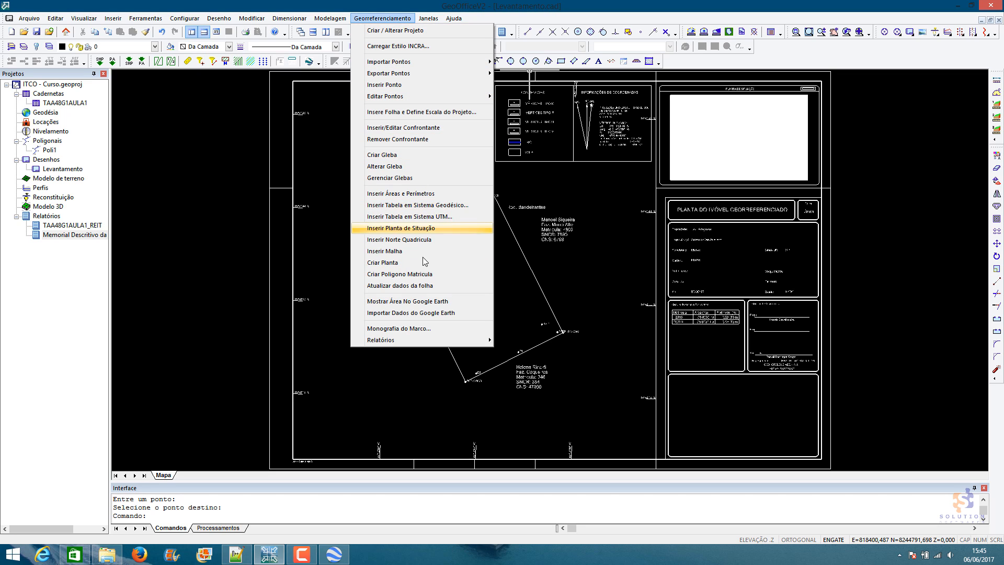
{"action": "mouse_move", "coordinate": [440, 340]}
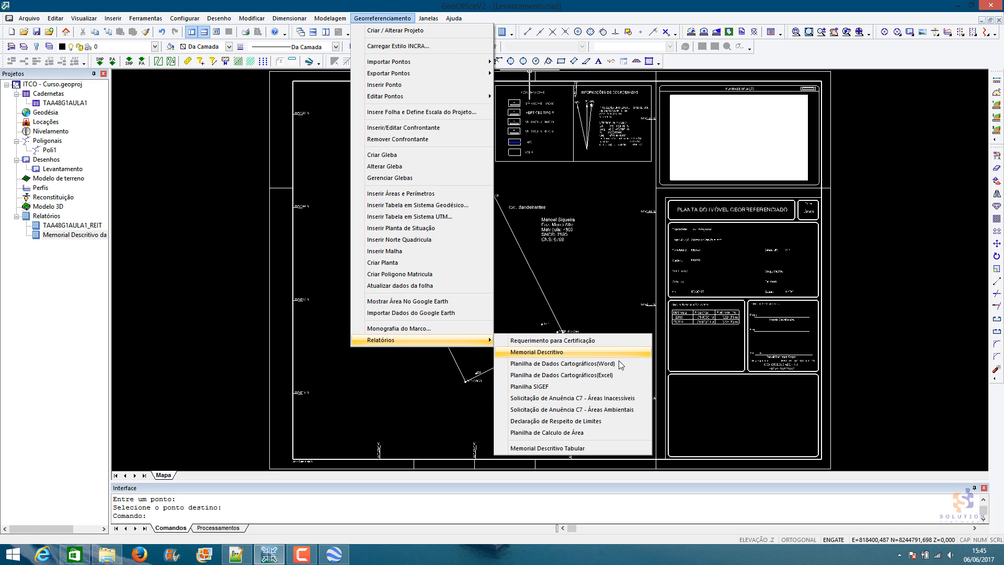
{"action": "left_click", "coordinate": [541, 387]}
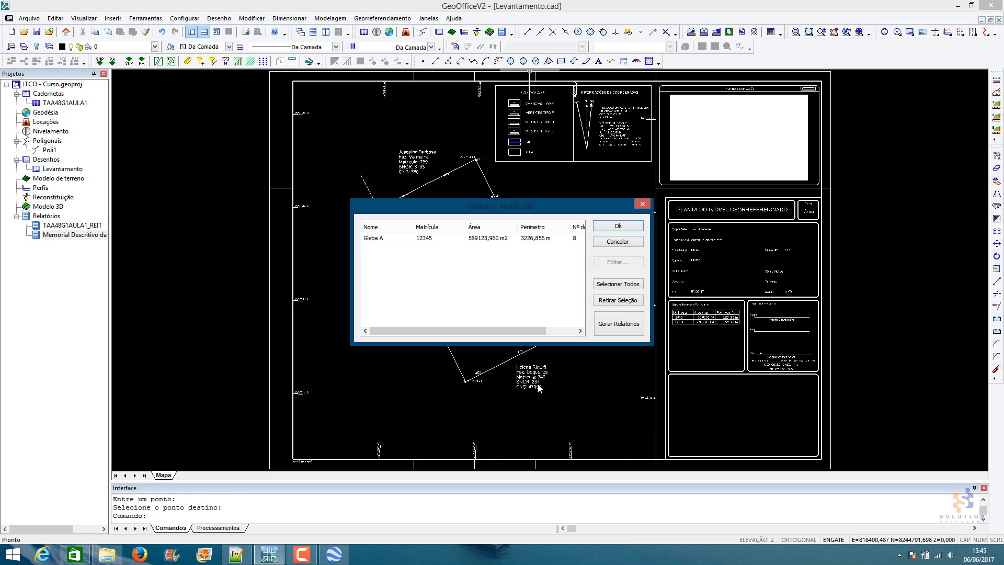
{"action": "left_click", "coordinate": [492, 239]}
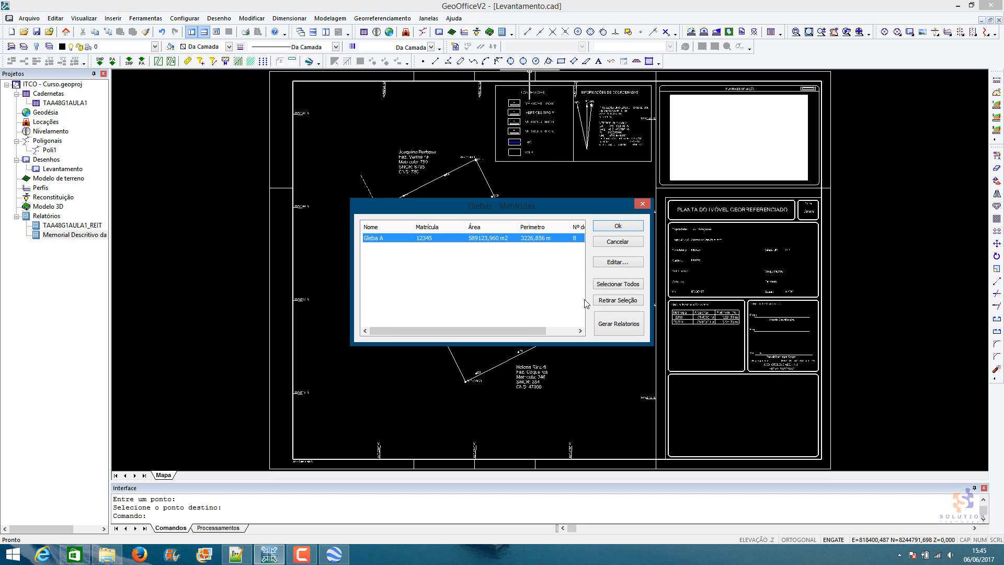
{"action": "left_click", "coordinate": [621, 326]}
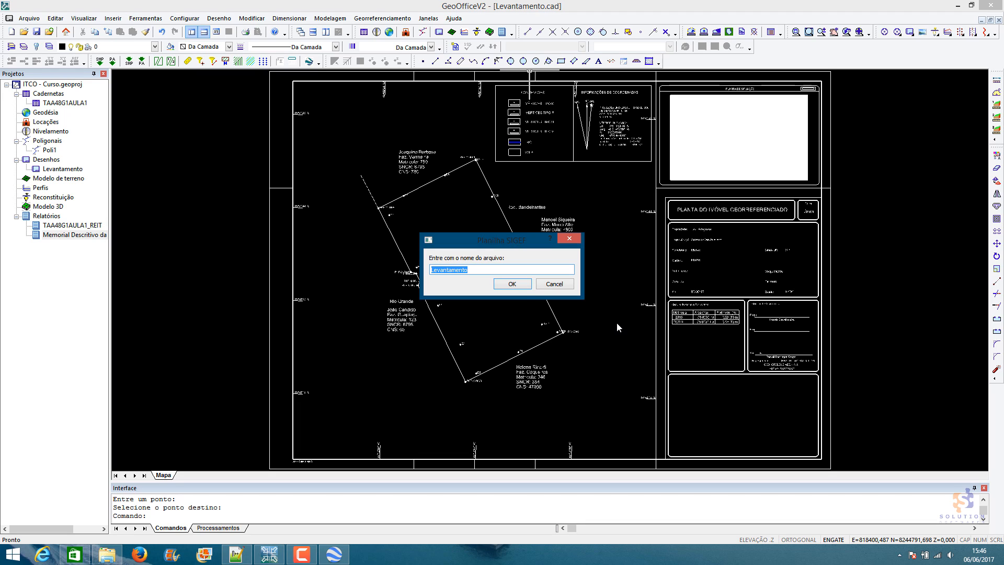
{"action": "left_click", "coordinate": [487, 271]}
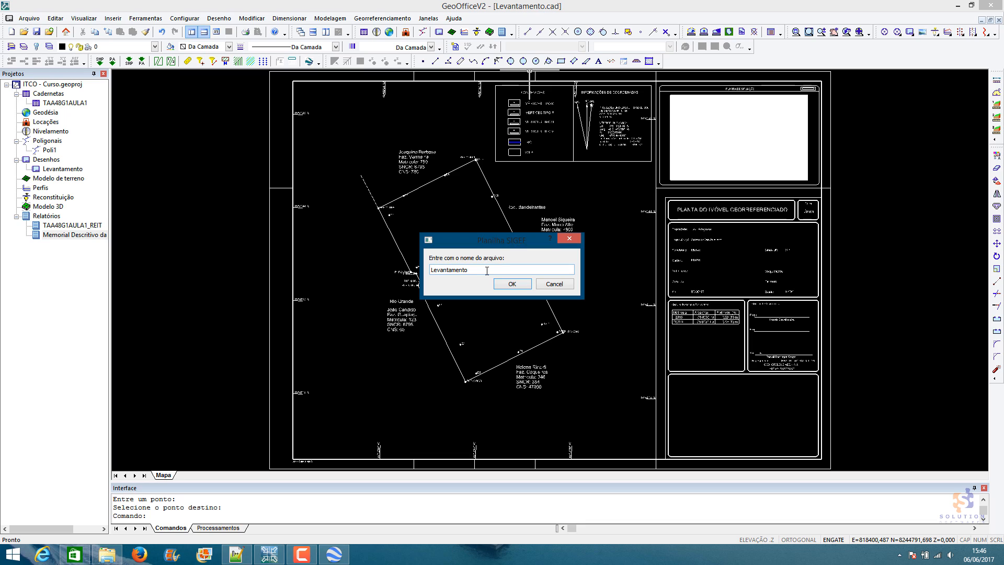
{"action": "left_click", "coordinate": [512, 284]}
{"action": "left_click", "coordinate": [506, 270]}
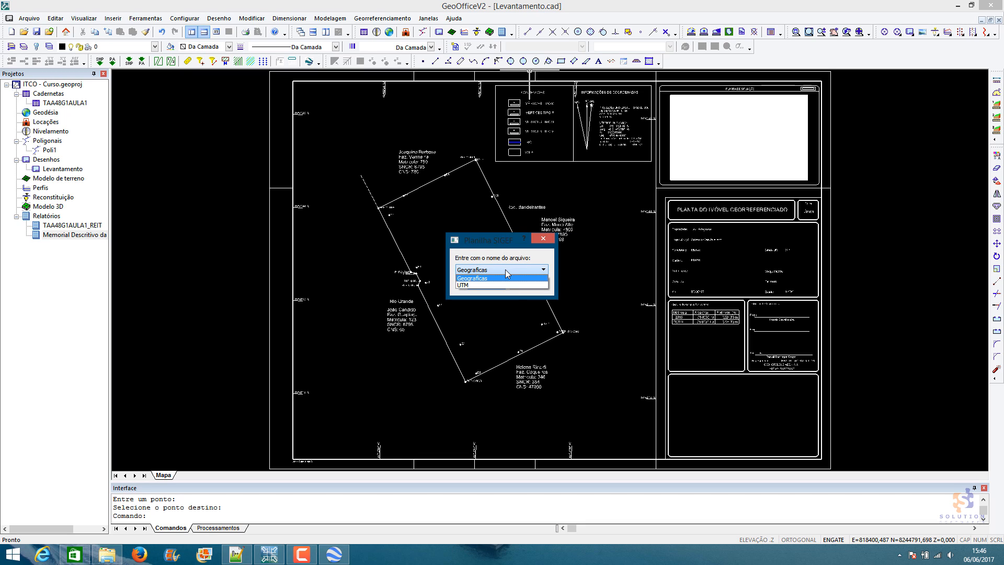
{"action": "left_click", "coordinate": [505, 269]}
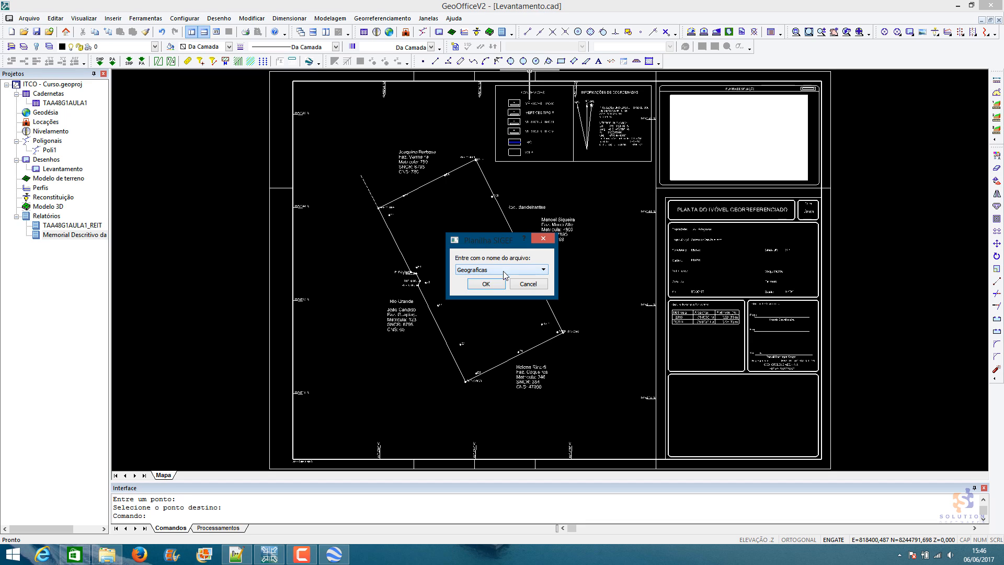
{"action": "left_click", "coordinate": [494, 287]}
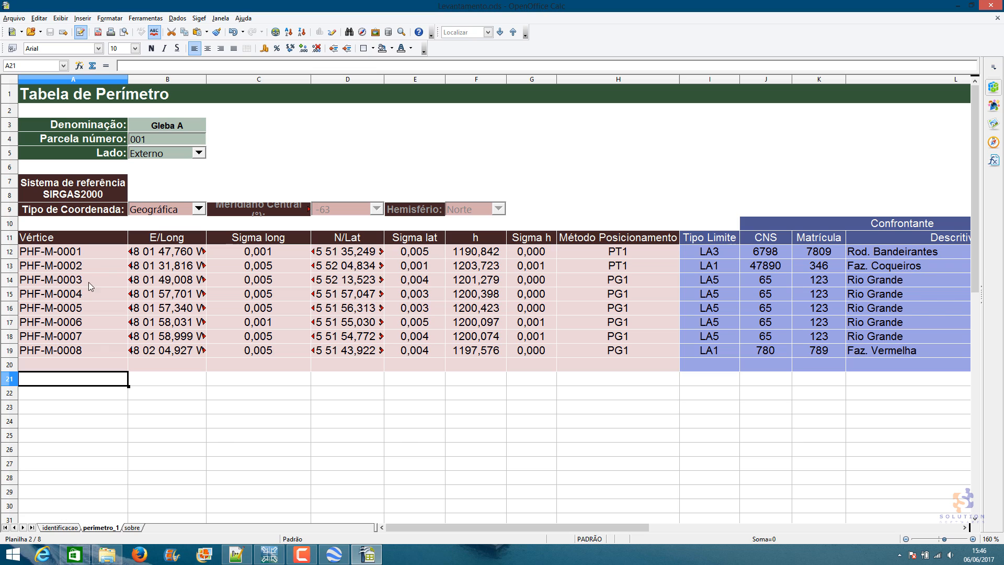
Enter 4567 as the Matrícula on the identificacao sheet of the SIGEF spreadsheet.
{"action": "left_click", "coordinate": [58, 528]}
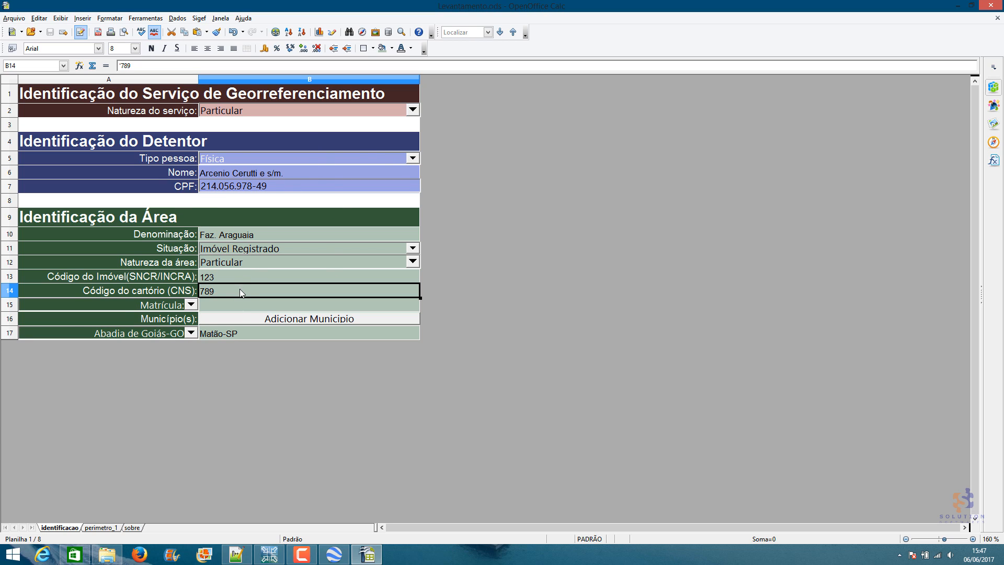
{"action": "left_click", "coordinate": [191, 306]}
{"action": "left_click", "coordinate": [193, 312]}
{"action": "left_click", "coordinate": [223, 304]}
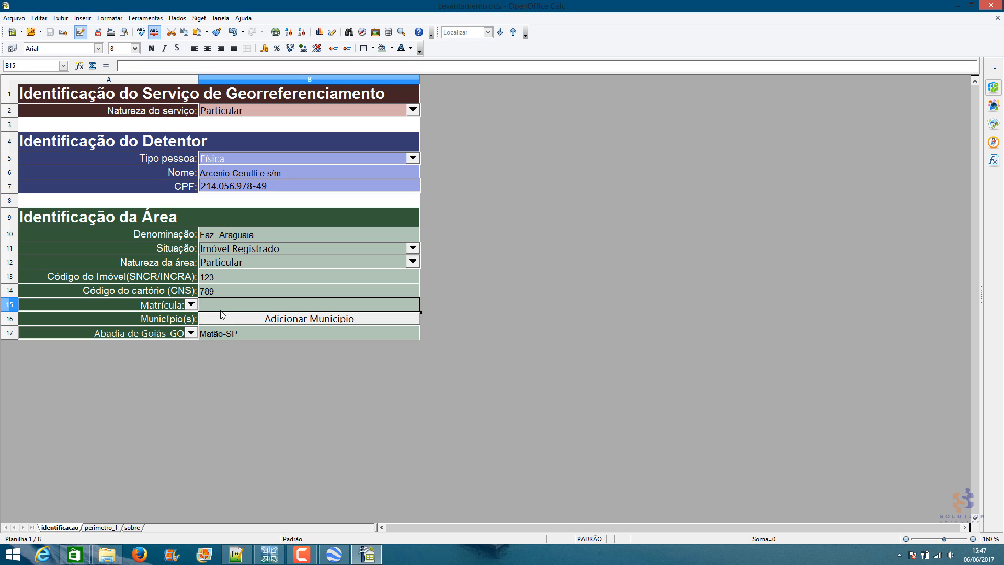
{"action": "type", "text": "4567"}
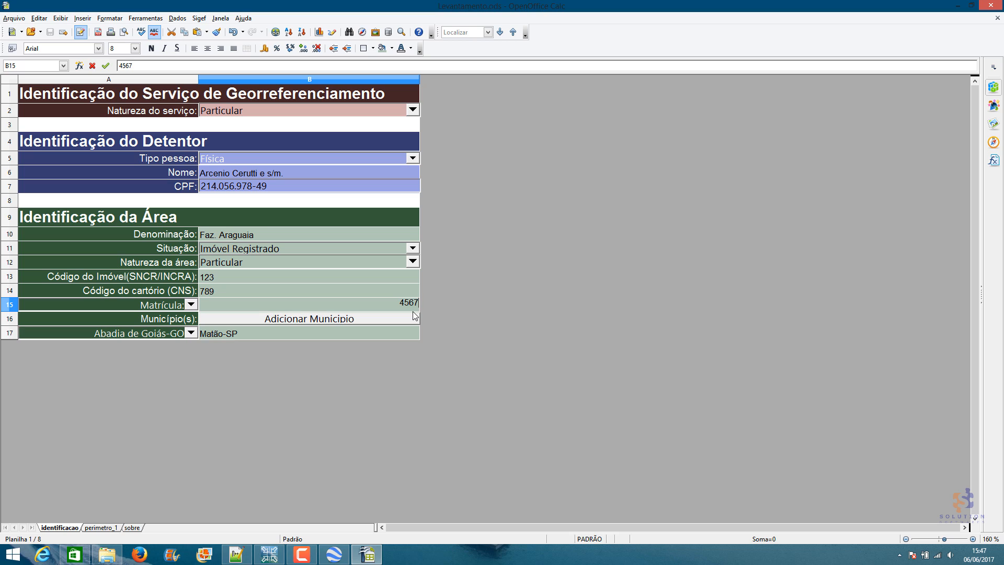
{"action": "key", "text": "Return"}
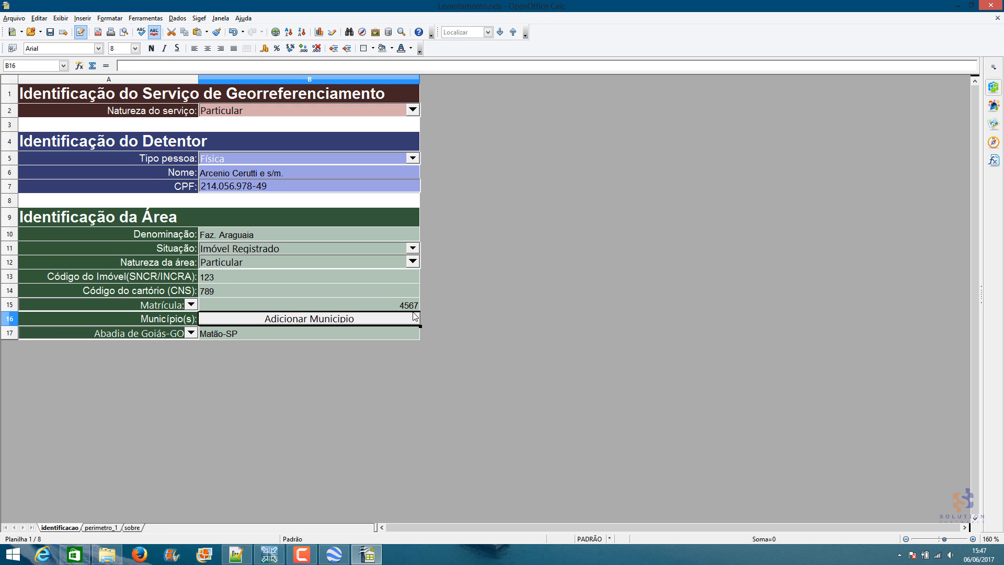
Review the vertices, positioning methods and boundary types in the perimetro_1 table and run the SIGEF validation.
{"action": "left_click", "coordinate": [101, 528]}
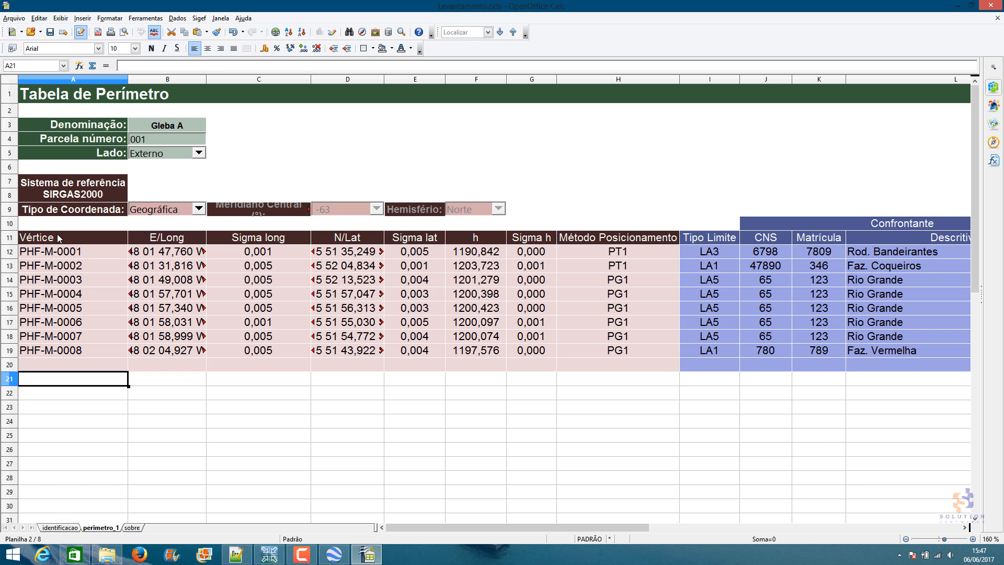
{"action": "left_click", "coordinate": [78, 257]}
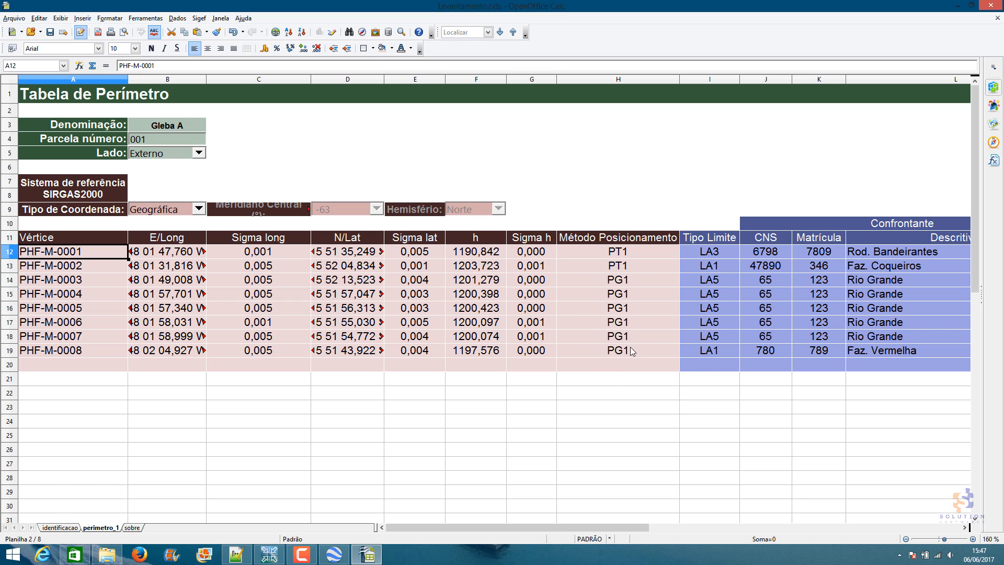
{"action": "left_click", "coordinate": [720, 327]}
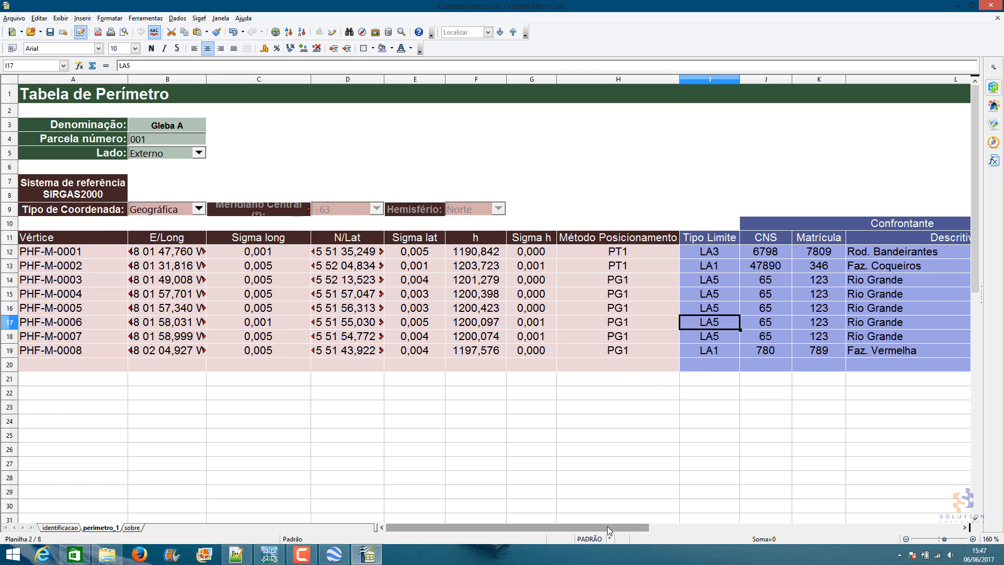
{"action": "left_click_drag", "start_coordinate": [610, 526], "coordinate": [560, 523]}
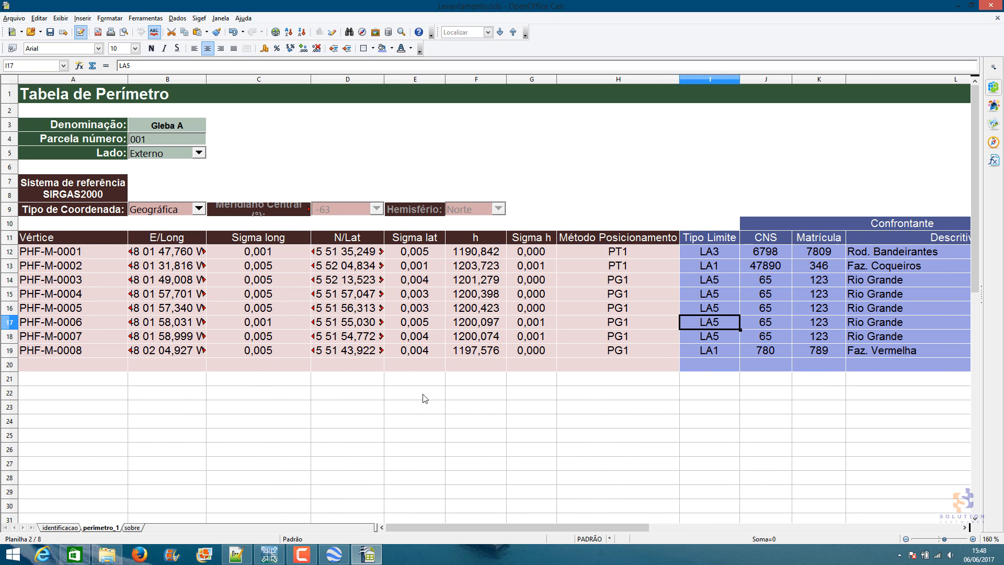
{"action": "left_click", "coordinate": [199, 19]}
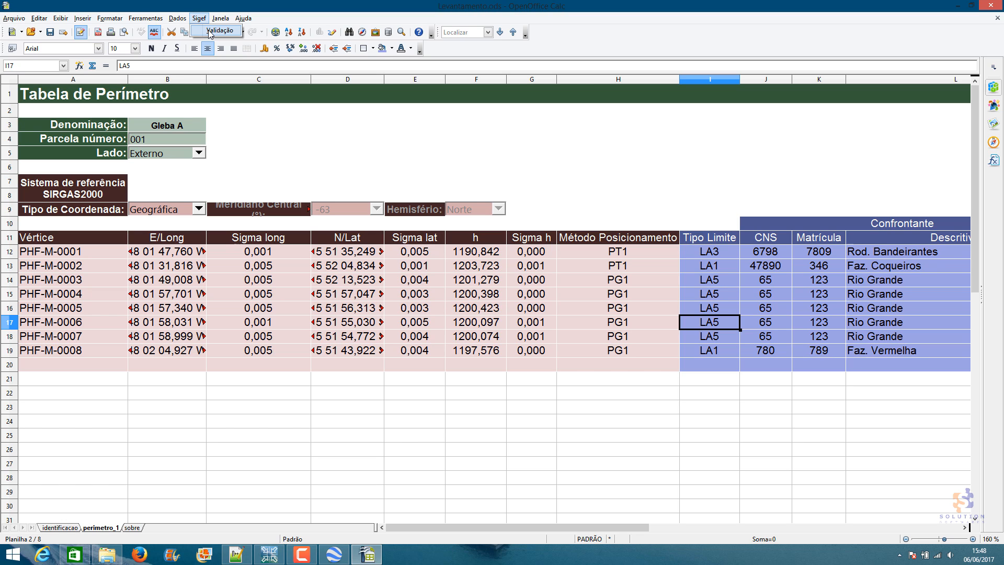
{"action": "left_click", "coordinate": [220, 32]}
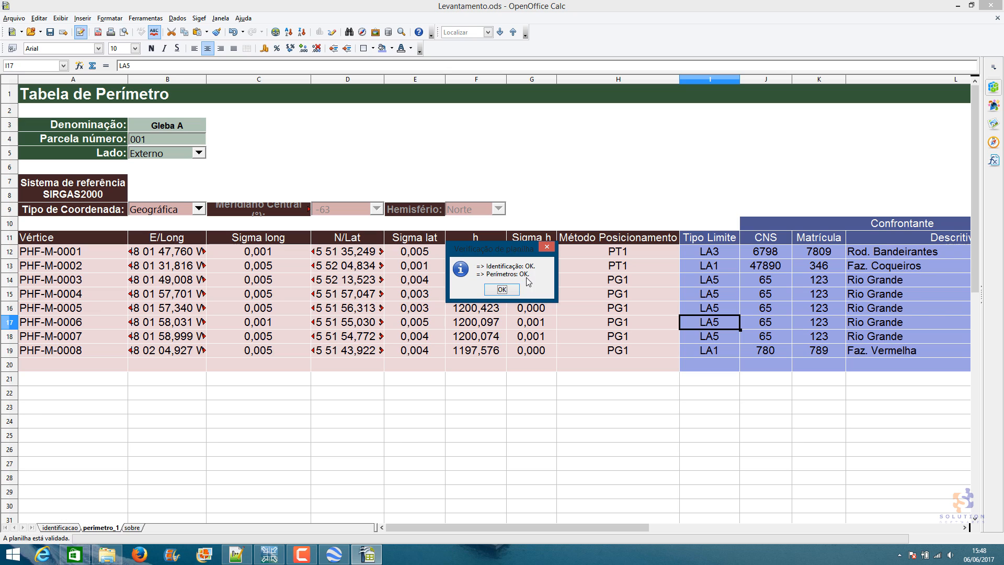
{"action": "left_click", "coordinate": [506, 290]}
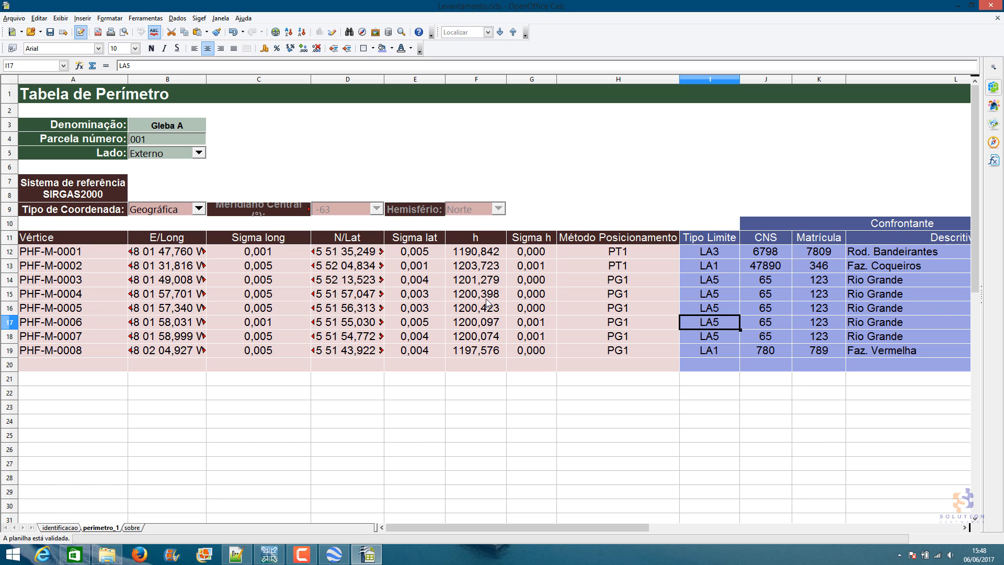
{"action": "left_click", "coordinate": [628, 281]}
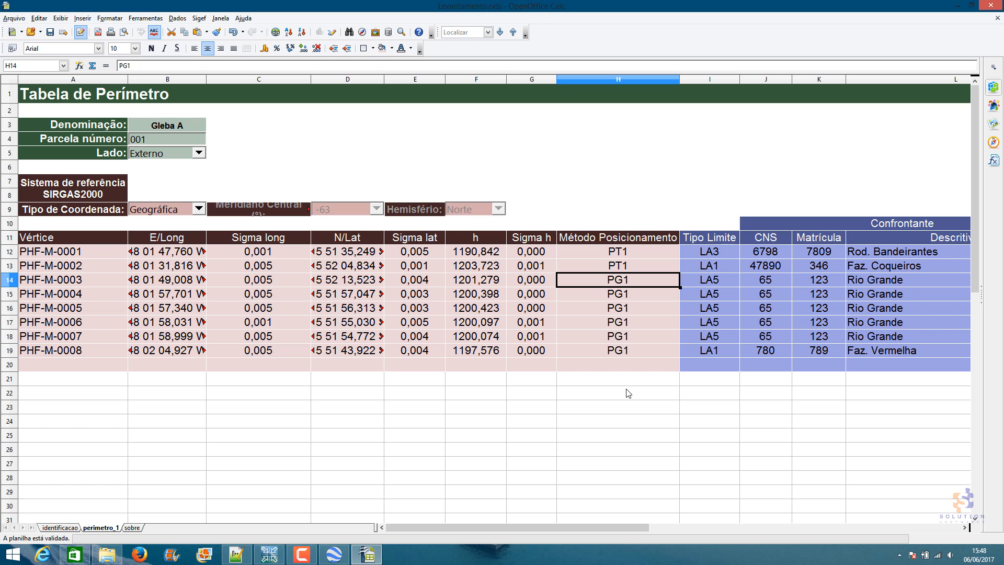
Clear the Código do Imóvel (SNCR/INCRA) on the identificacao sheet and run the SIGEF validation without it.
{"action": "left_click", "coordinate": [72, 527]}
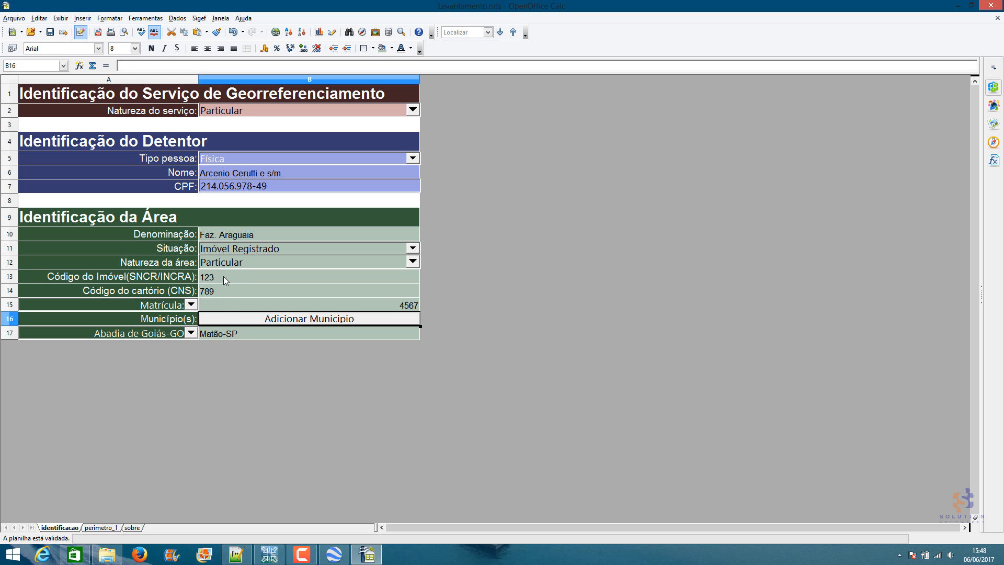
{"action": "left_click", "coordinate": [224, 279]}
{"action": "key", "text": "BackSpace"}
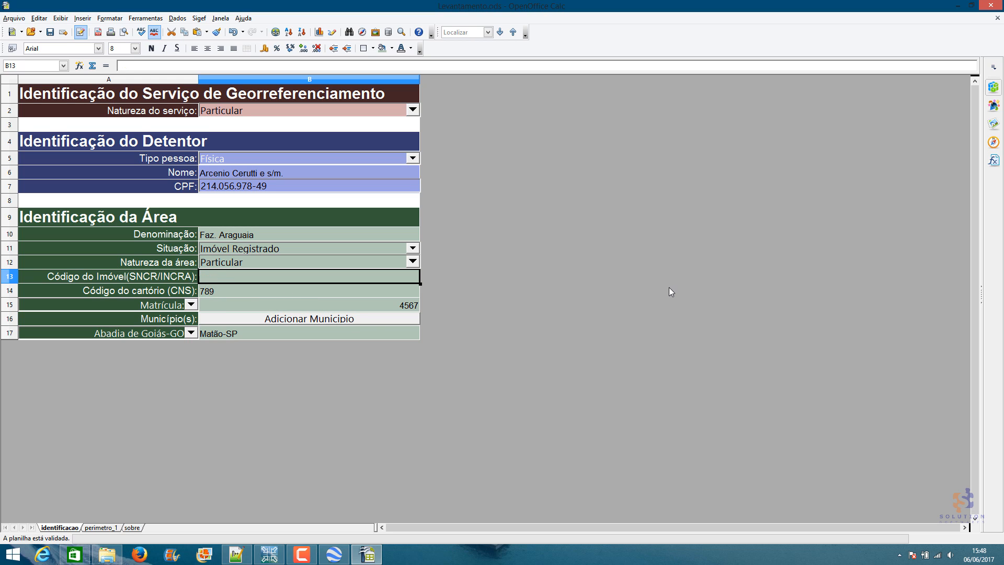
{"action": "key", "text": "Return"}
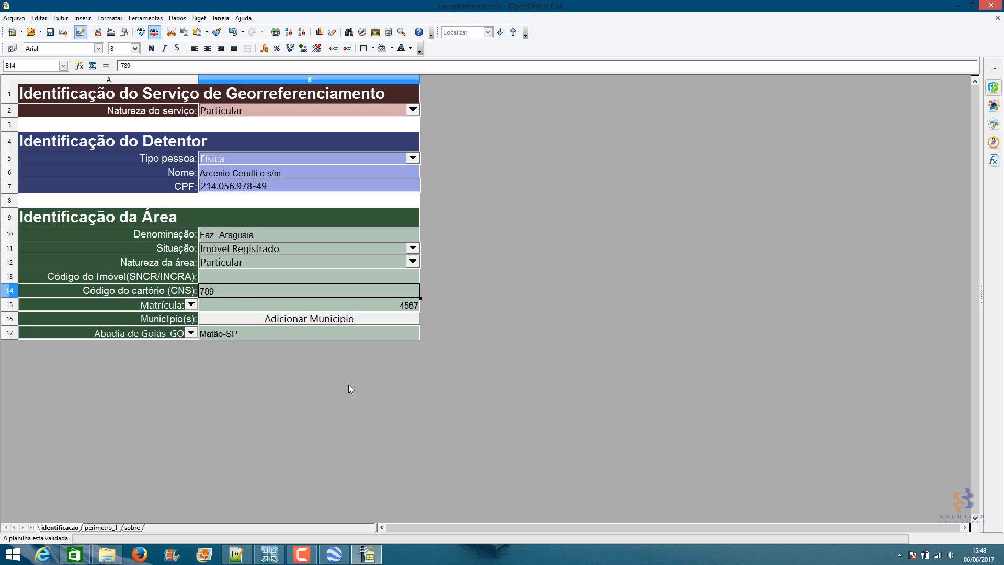
{"action": "left_click", "coordinate": [199, 18]}
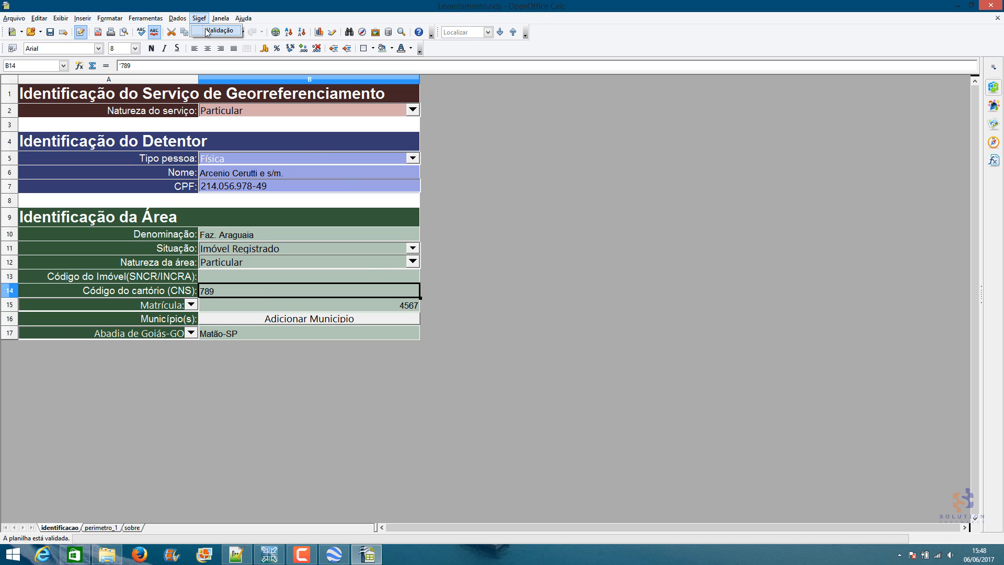
{"action": "left_click", "coordinate": [209, 33]}
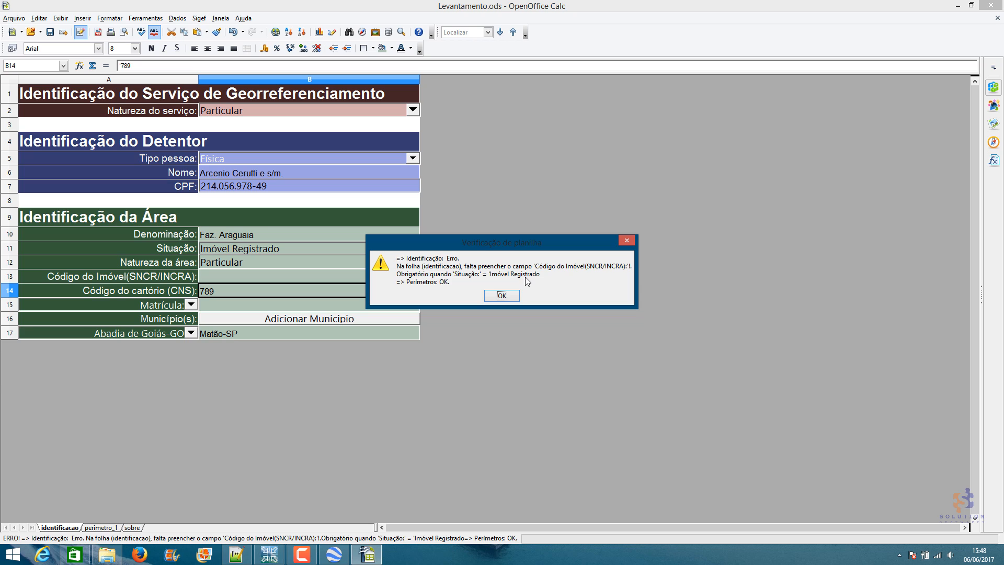
{"action": "left_click", "coordinate": [501, 296]}
Set the Código do Imóvel (SNCR/INCRA) to 5678 and run the SIGEF validation again.
{"action": "left_click", "coordinate": [345, 280]}
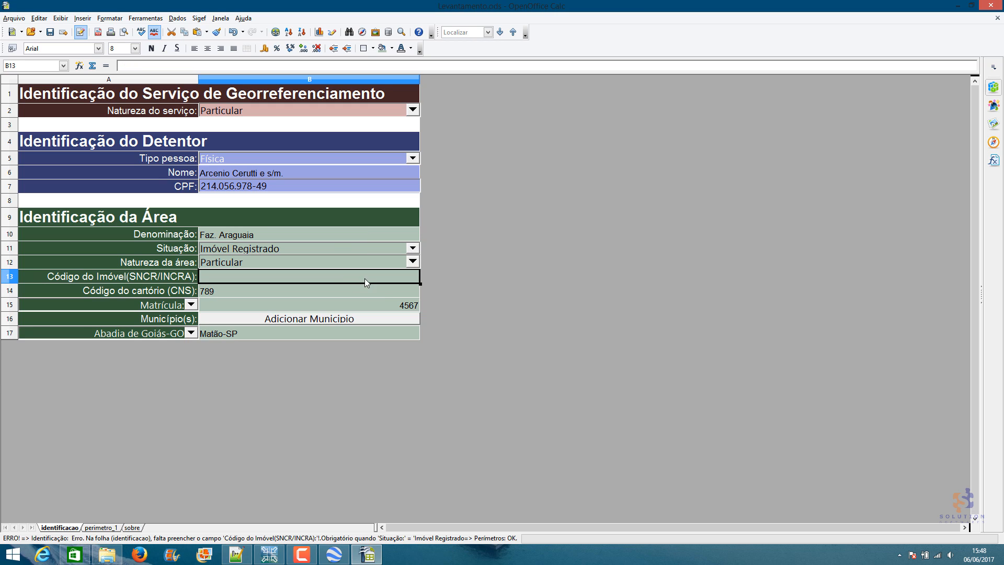
{"action": "type", "text": "5678"}
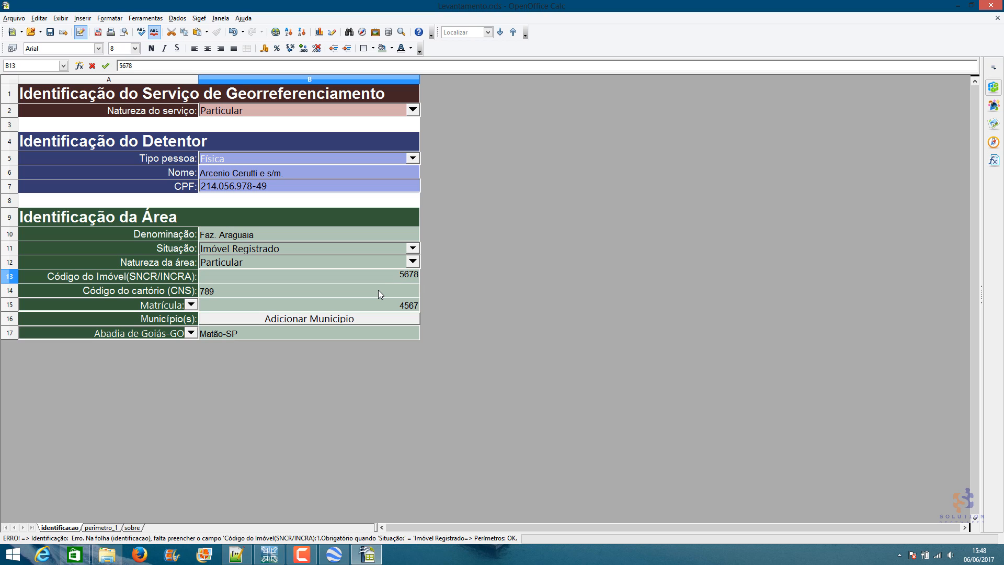
{"action": "left_click", "coordinate": [381, 294]}
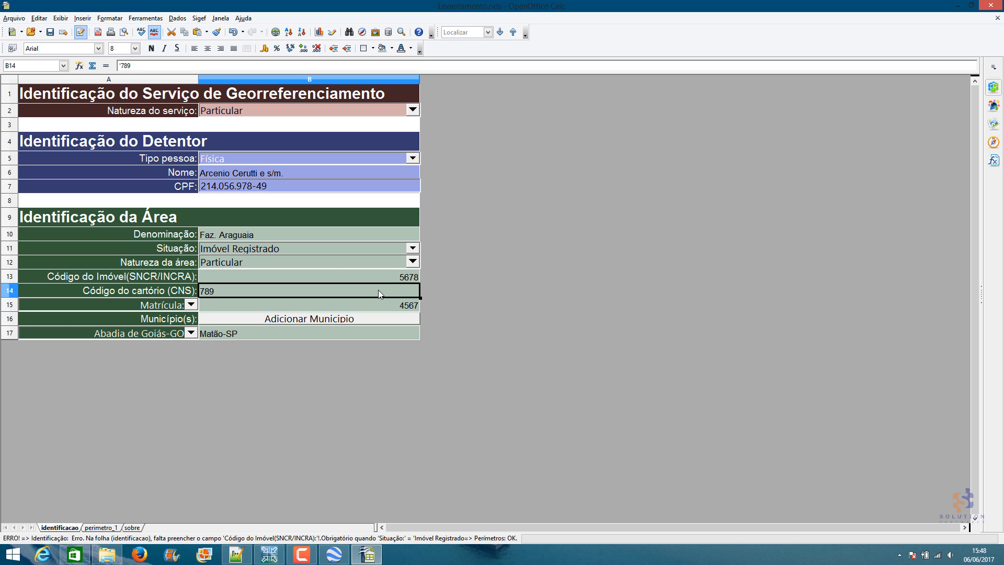
{"action": "left_click", "coordinate": [199, 18]}
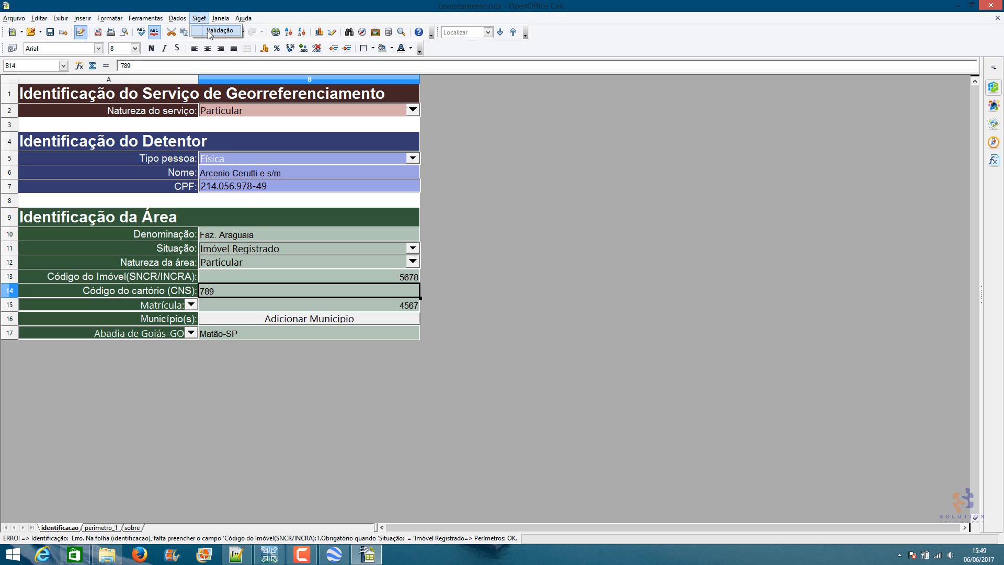
{"action": "left_click", "coordinate": [219, 30]}
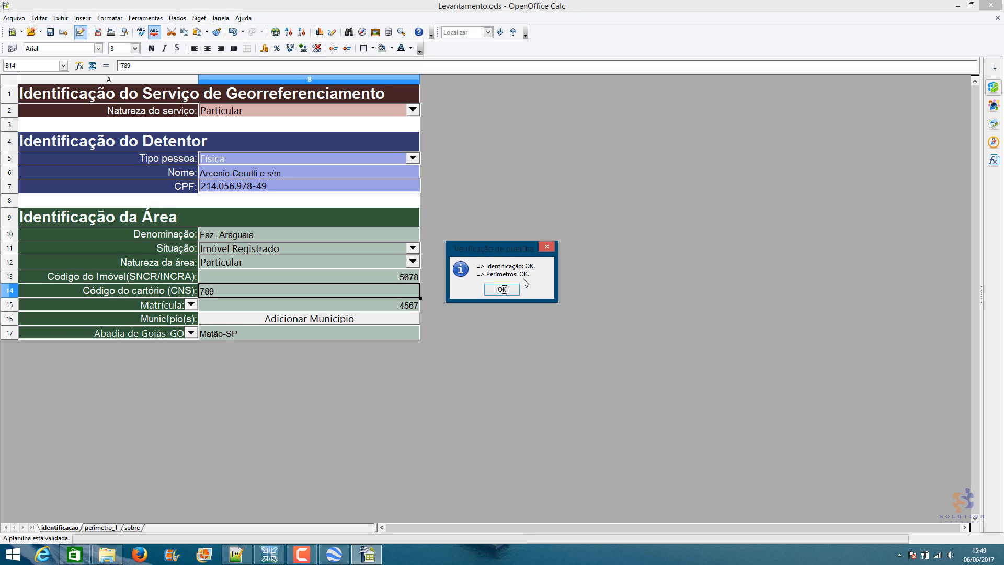
{"action": "left_click", "coordinate": [501, 290]}
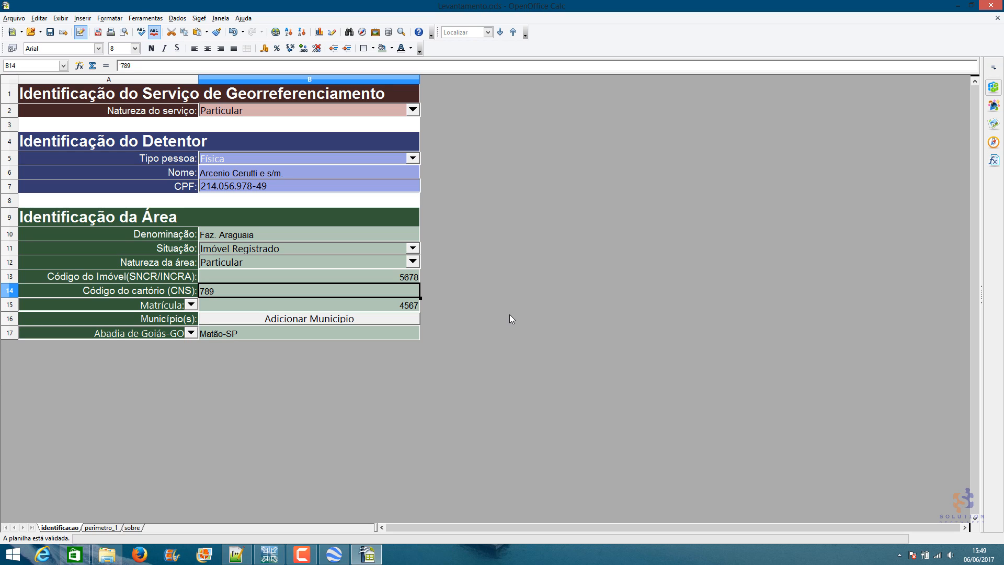